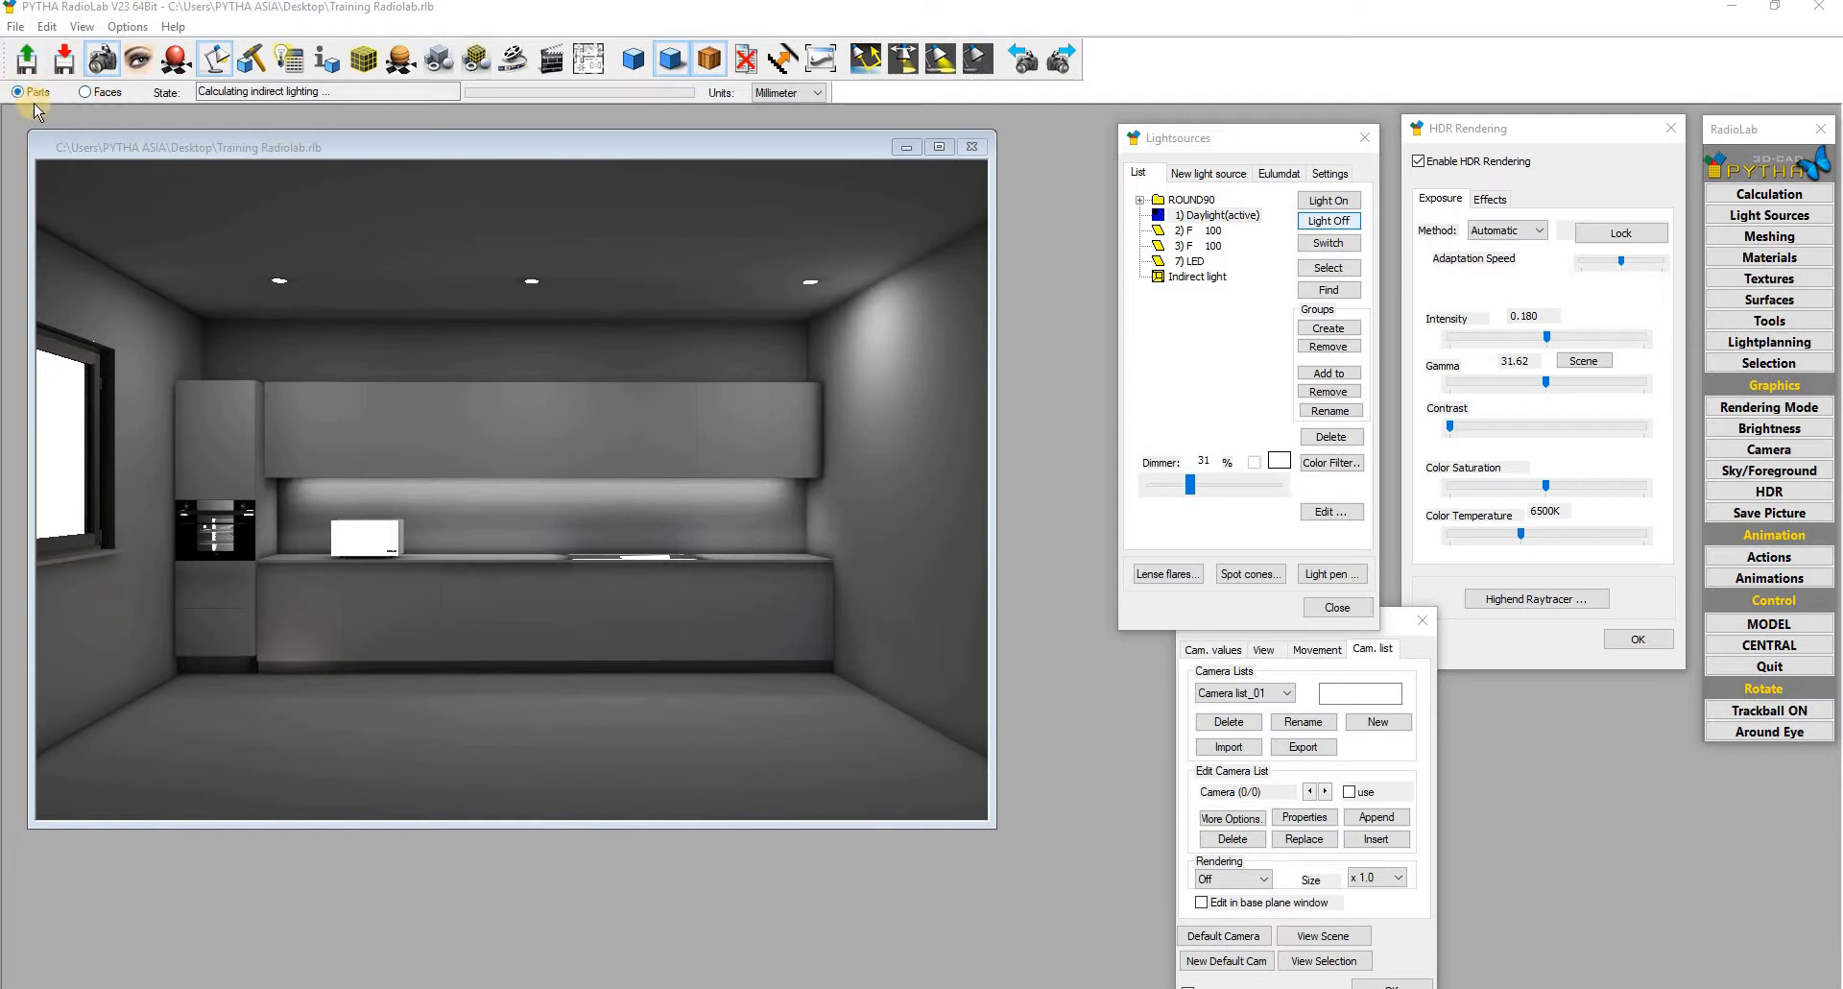
Step: Select the floor in Faces mode and create a new surface assigned to that selection
{"action": "left_click", "coordinate": [223, 452]}
{"action": "left_click", "coordinate": [22, 96]}
{"action": "left_click", "coordinate": [567, 757]}
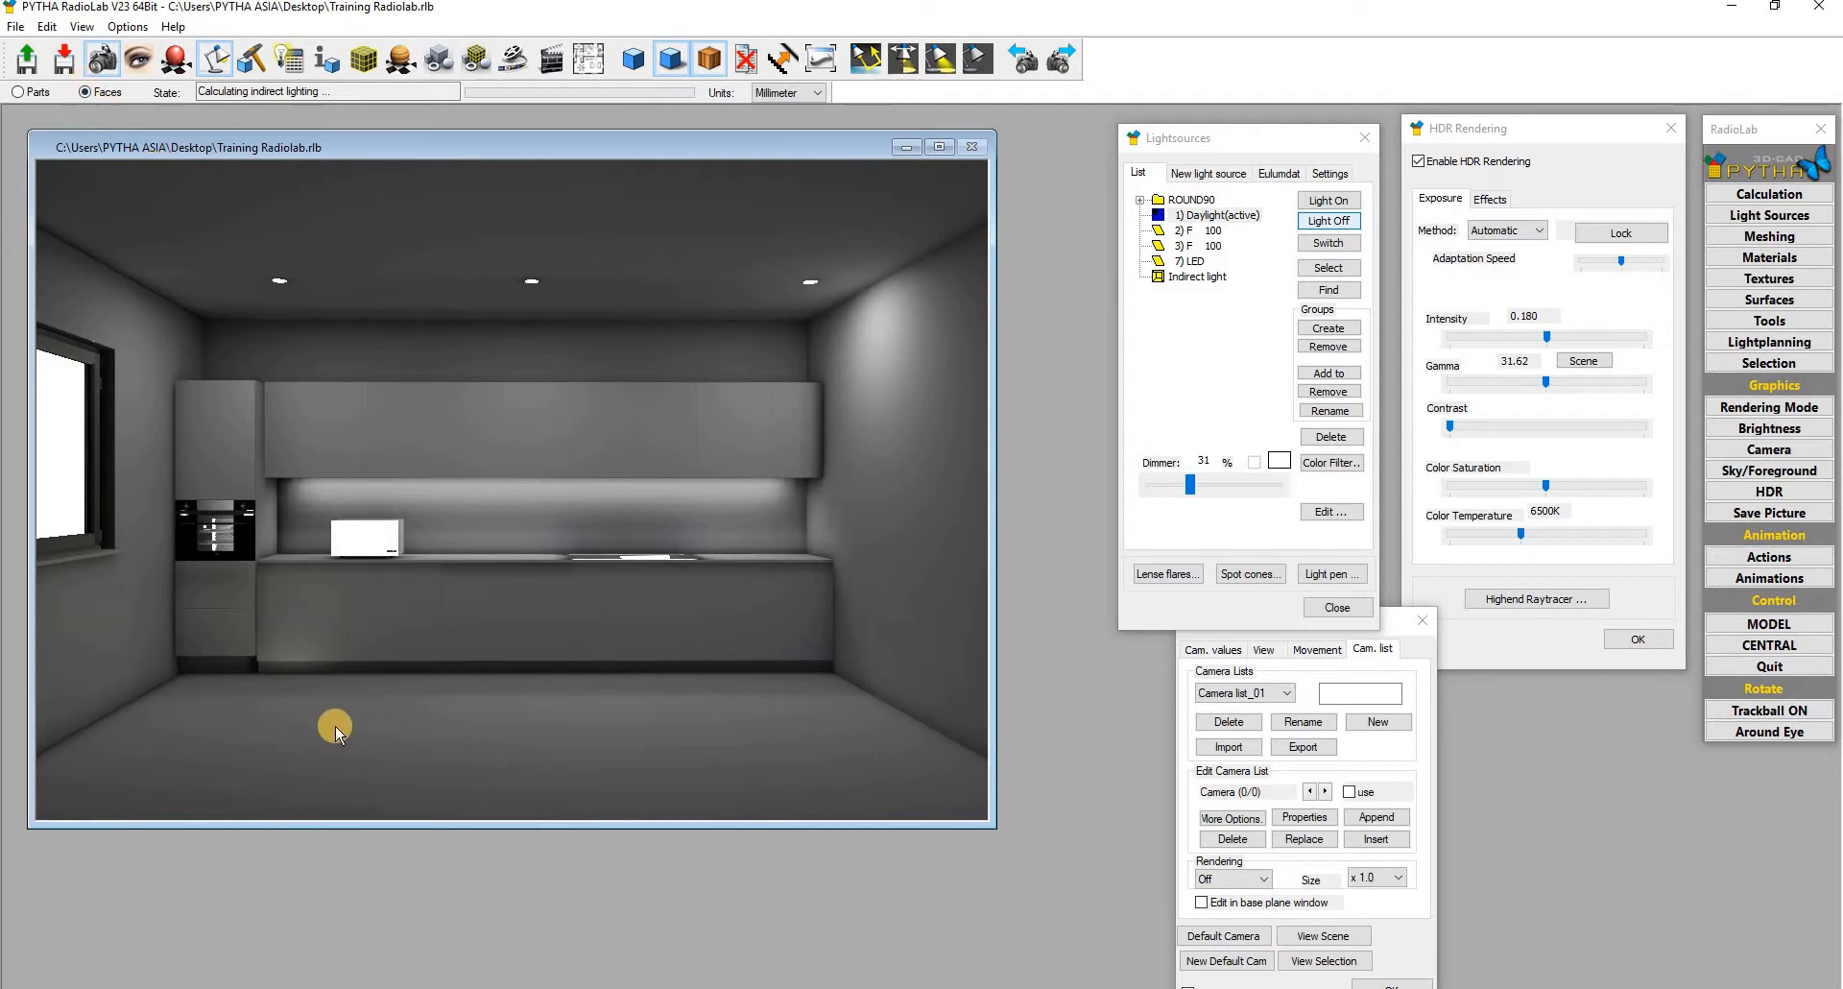
{"action": "left_click", "coordinate": [474, 736]}
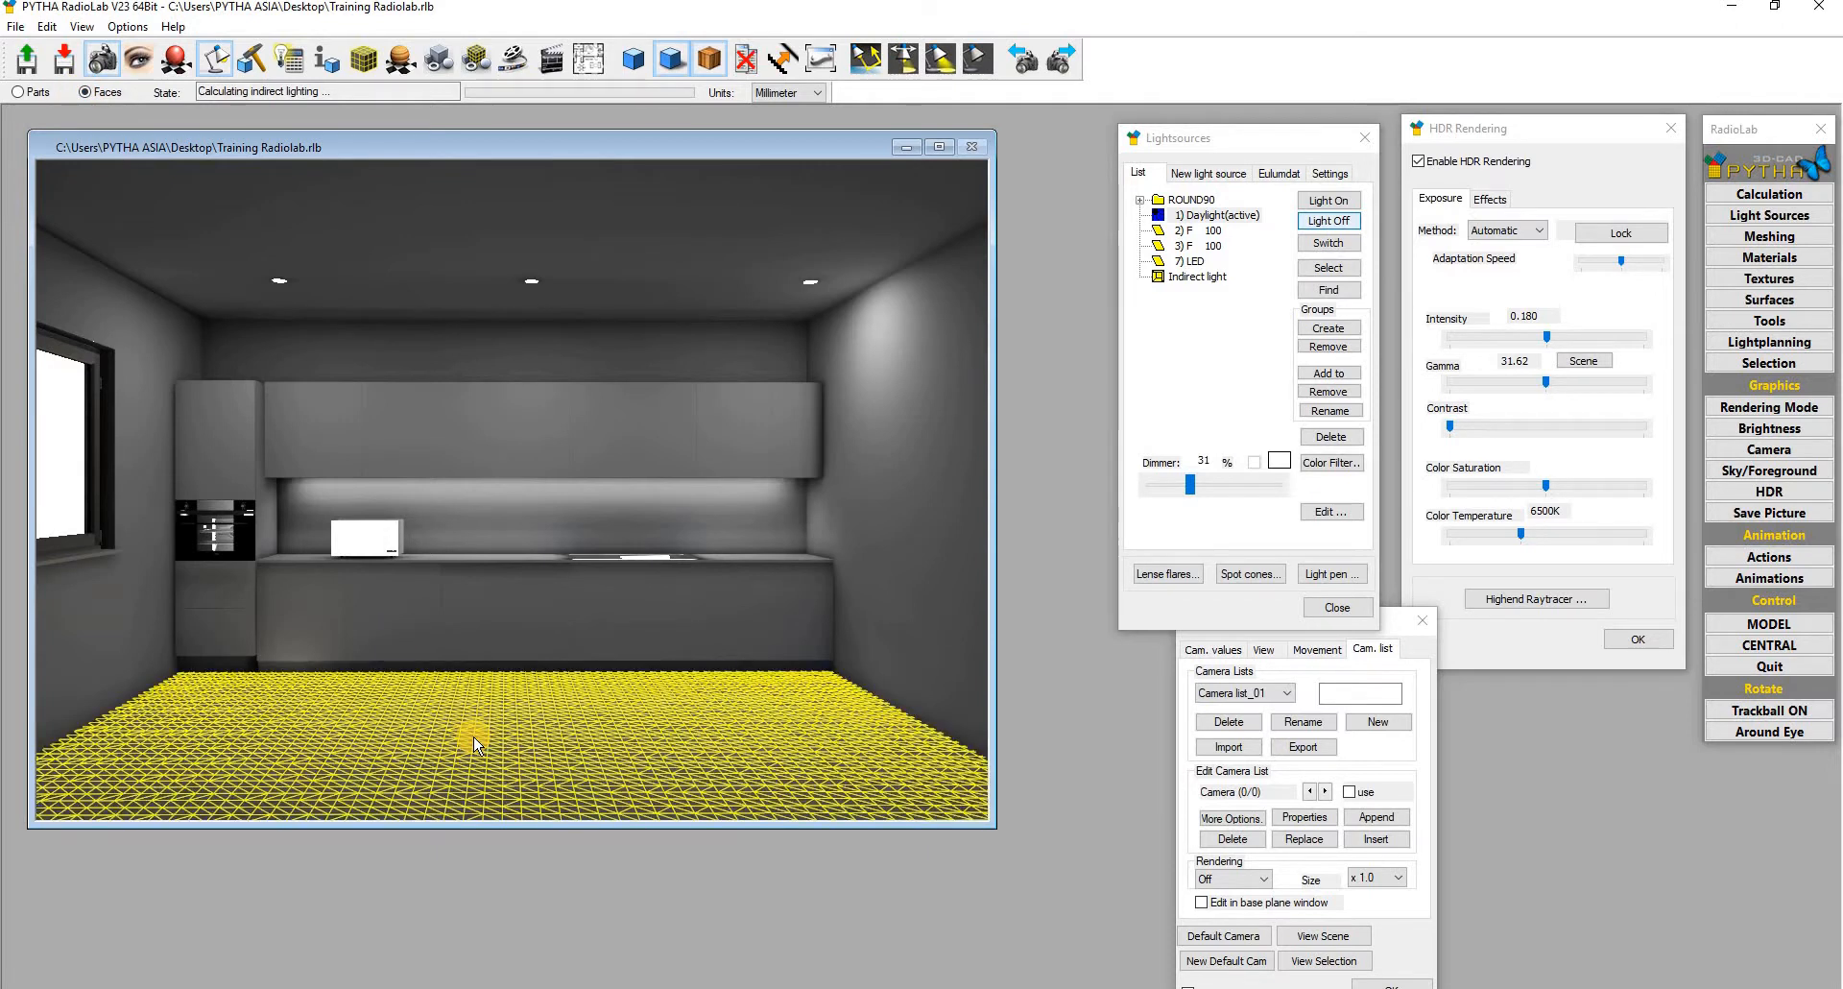
{"action": "right_click", "coordinate": [474, 735]}
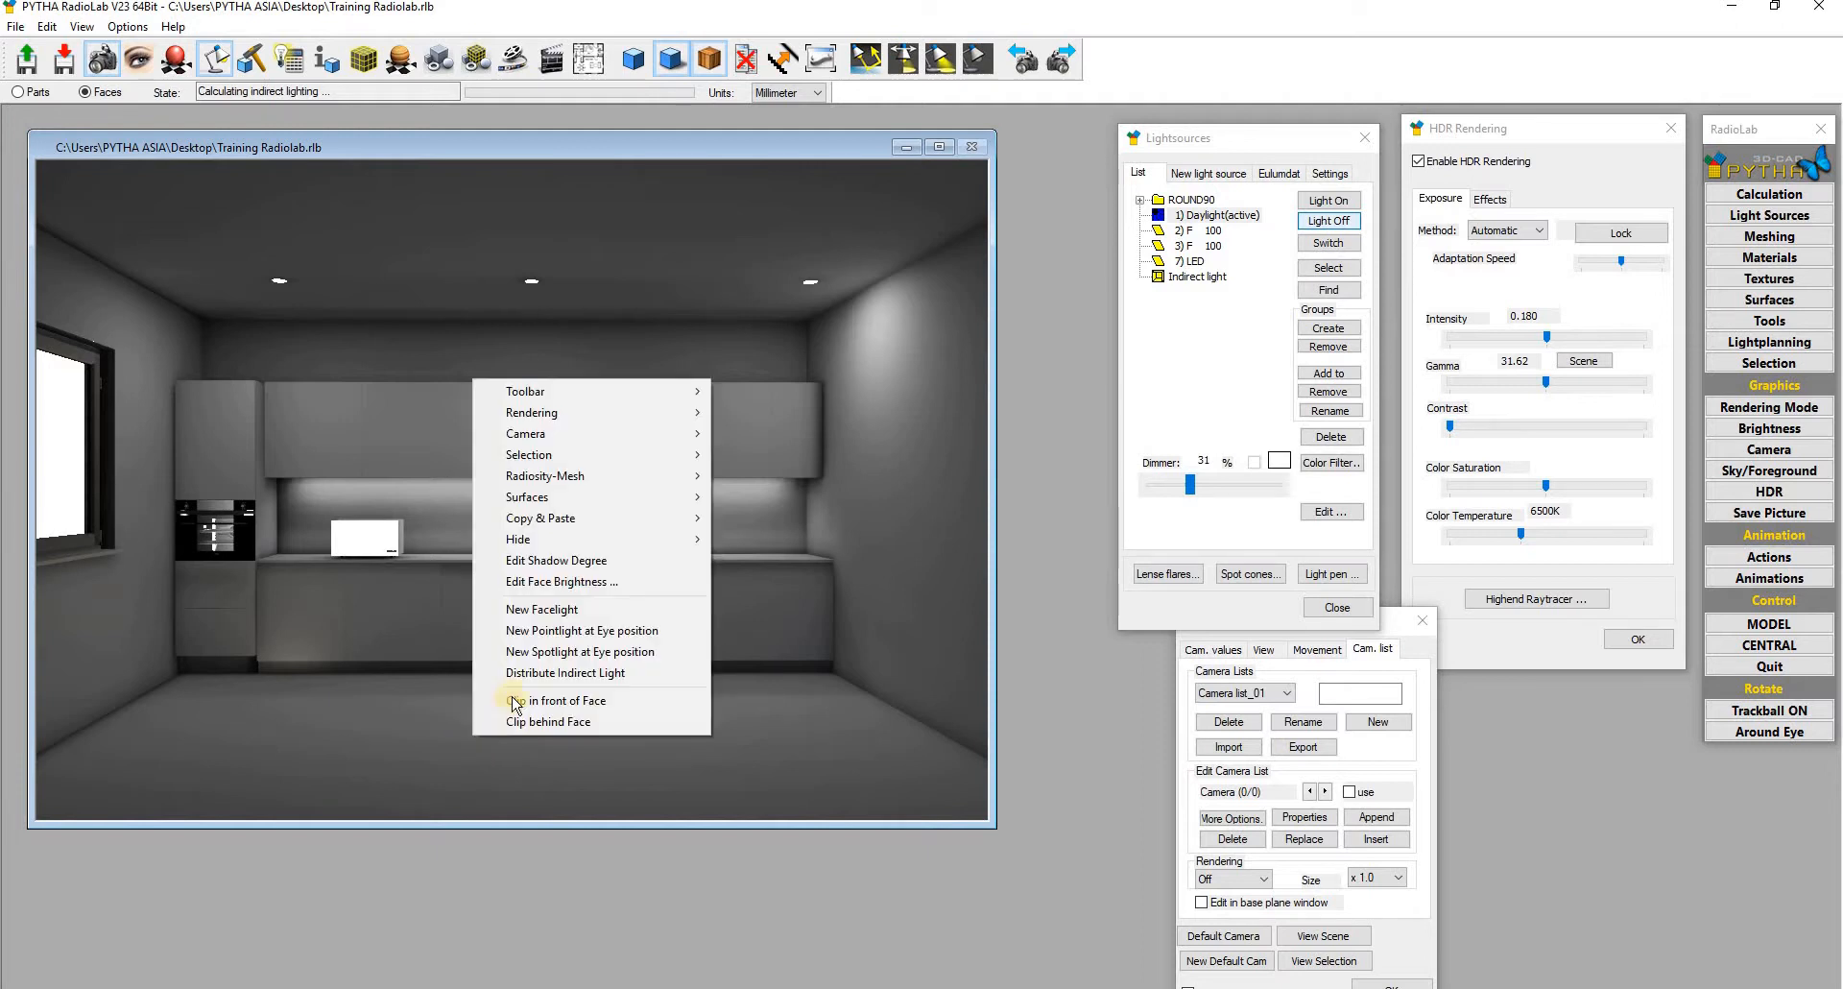
{"action": "left_click", "coordinate": [638, 497]}
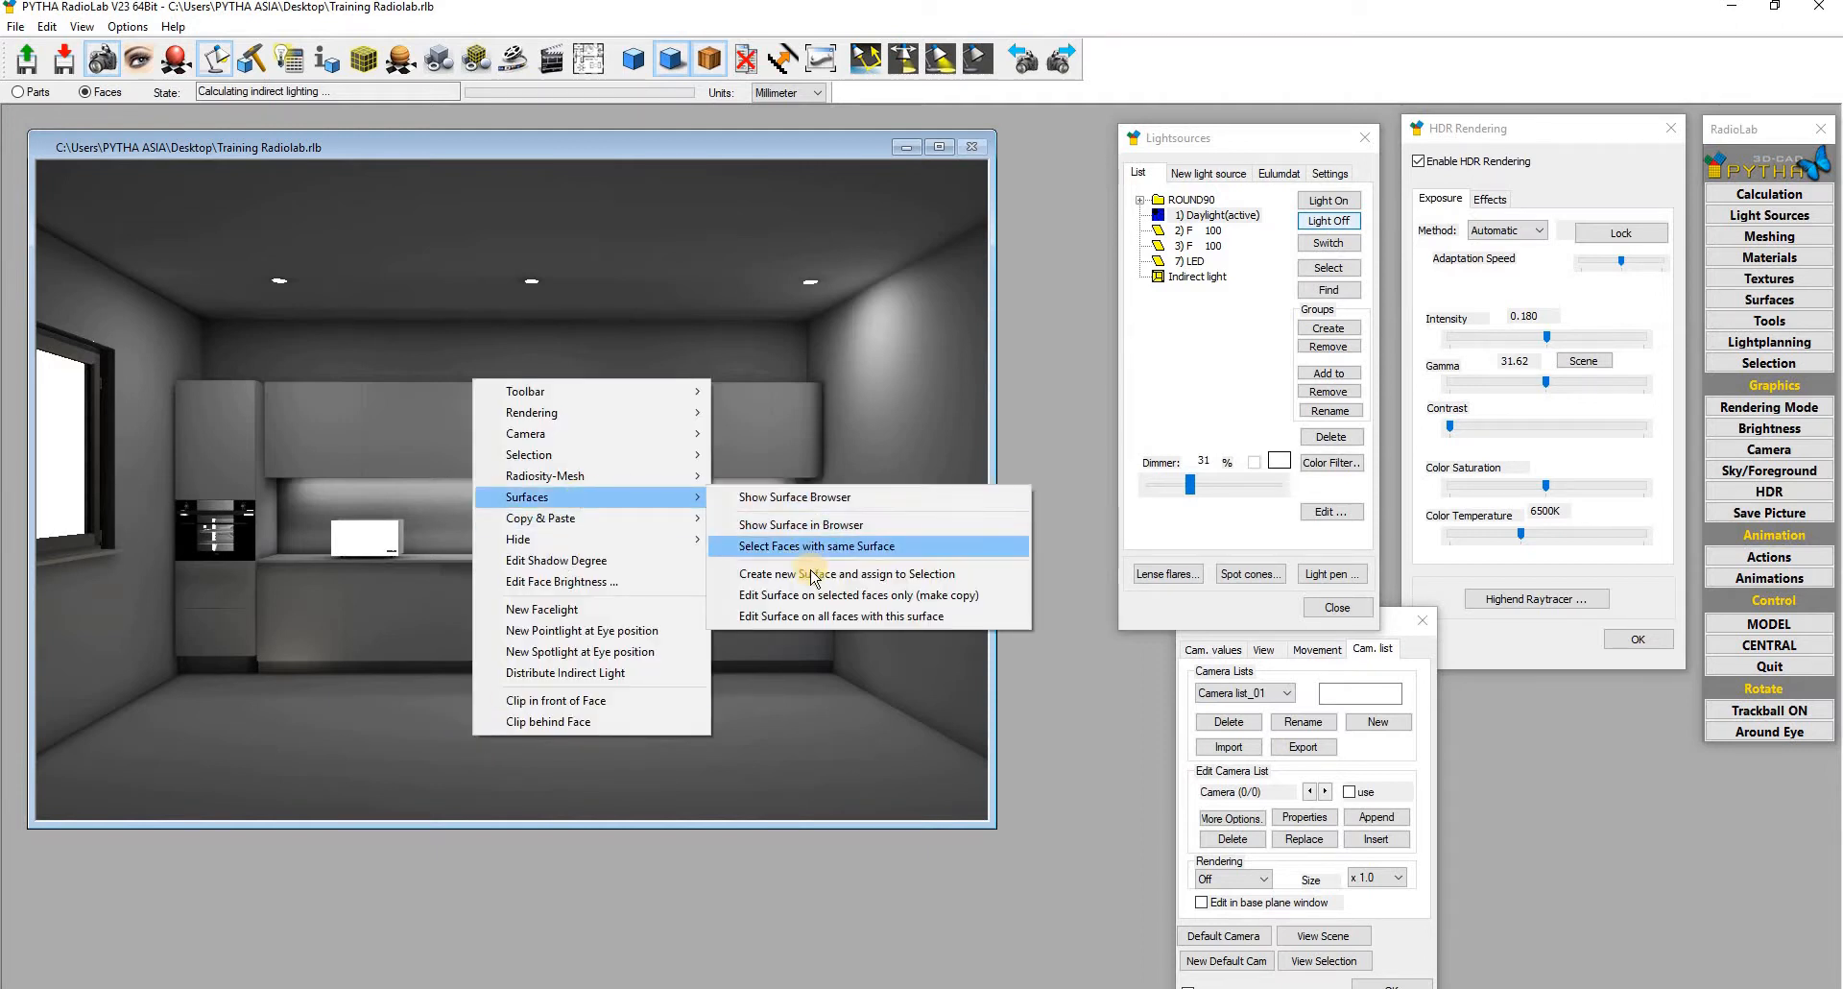
{"action": "left_click", "coordinate": [965, 574]}
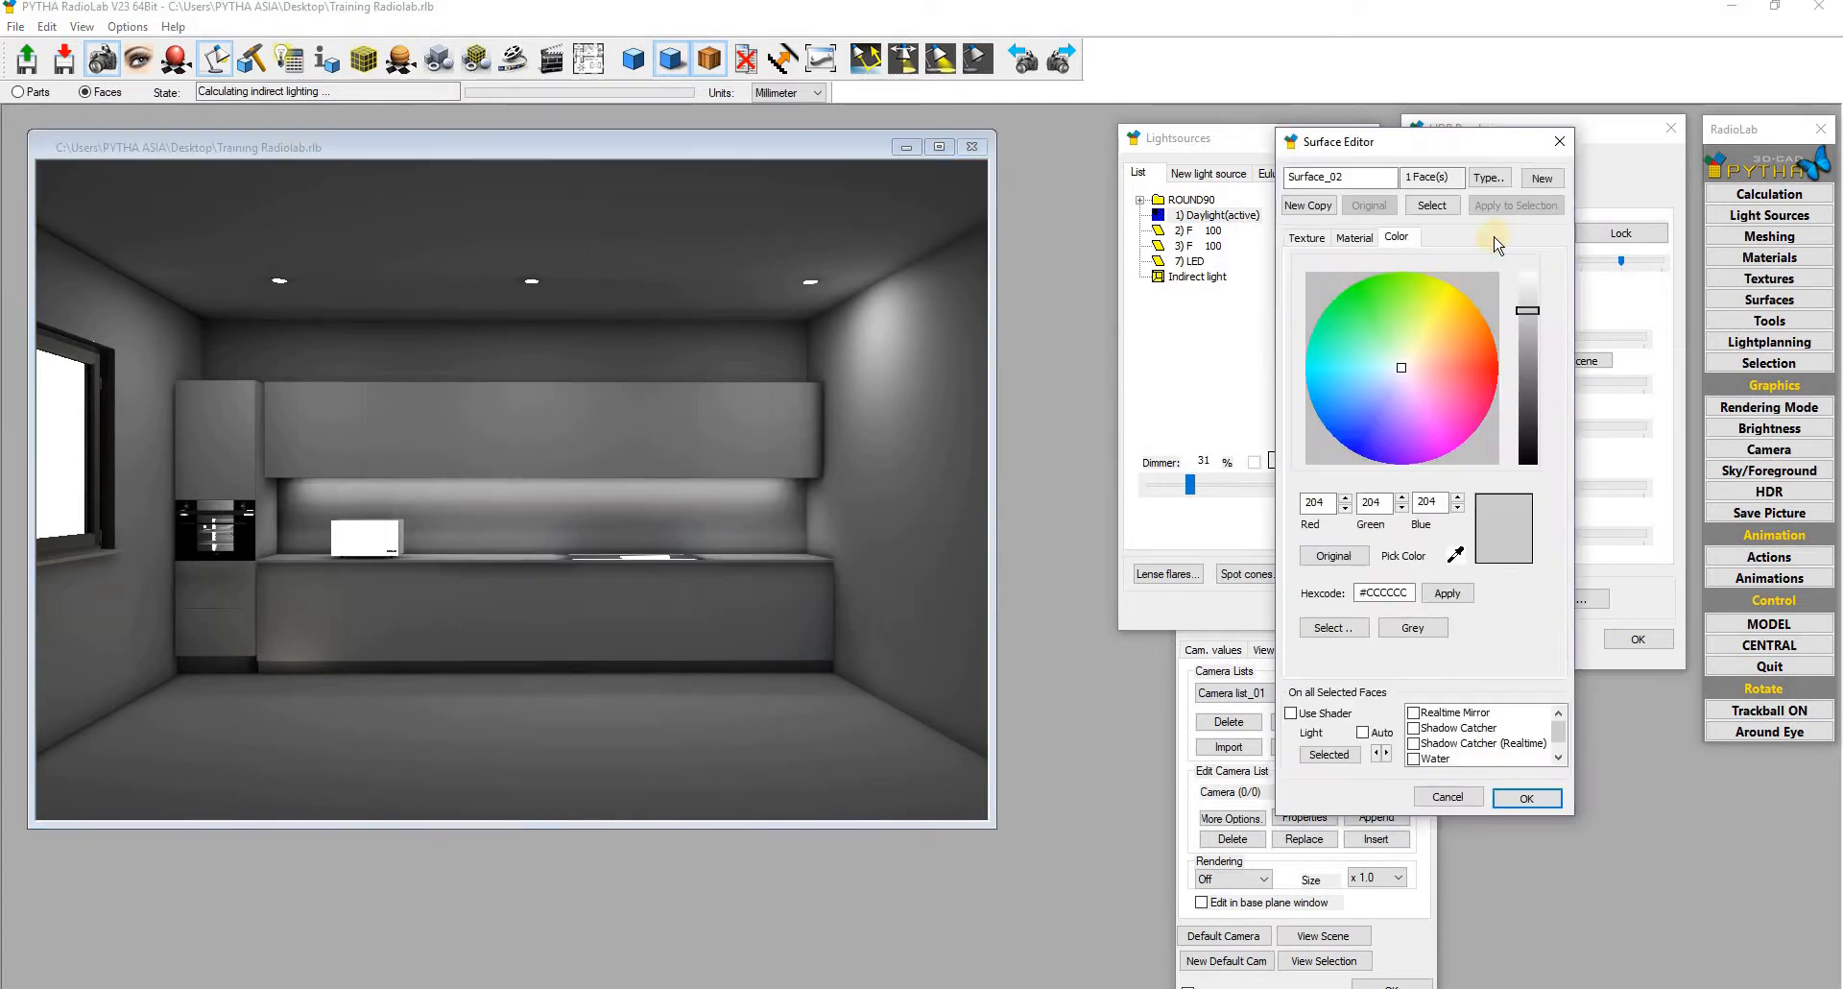
Step: Close the Lightsources dialog and set the new floor surface's color to white (#FFFFFF)
{"action": "left_click_drag", "start_coordinate": [1434, 143], "coordinate": [1149, 140]}
{"action": "left_click_drag", "start_coordinate": [1323, 142], "coordinate": [1682, 134]}
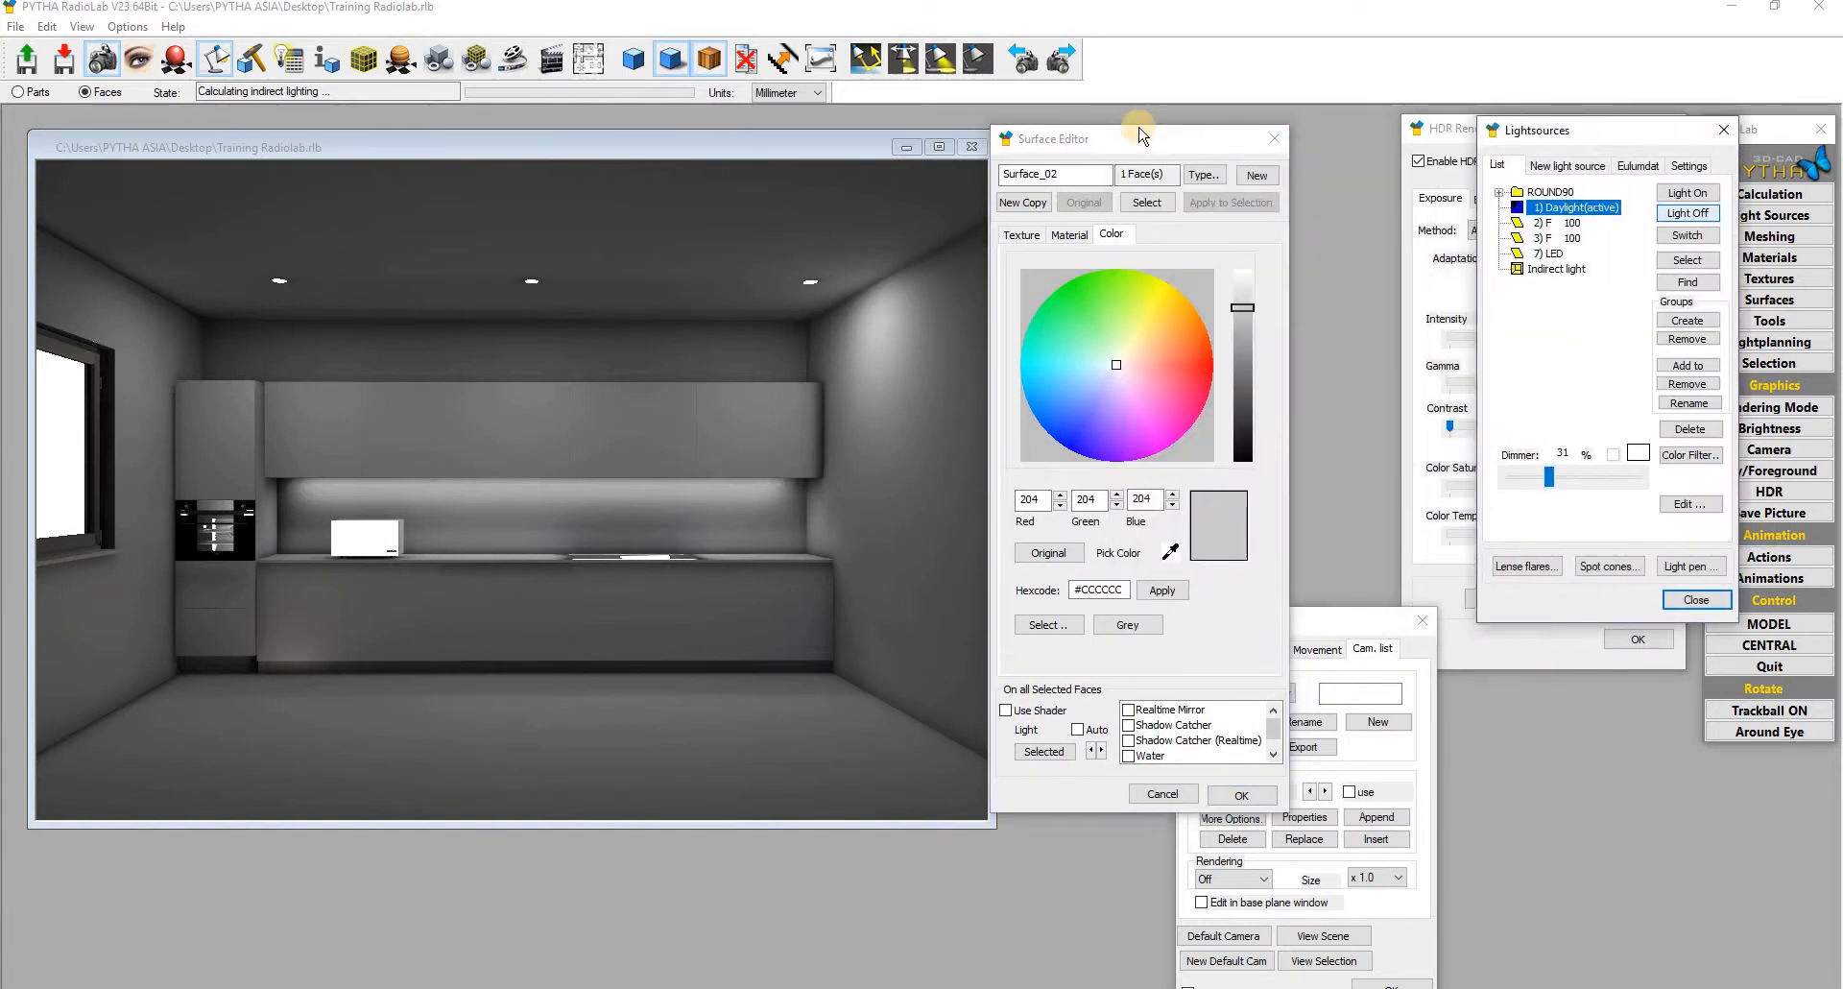
{"action": "left_click", "coordinate": [1724, 129]}
{"action": "left_click_drag", "start_coordinate": [1282, 137], "coordinate": [1391, 117]}
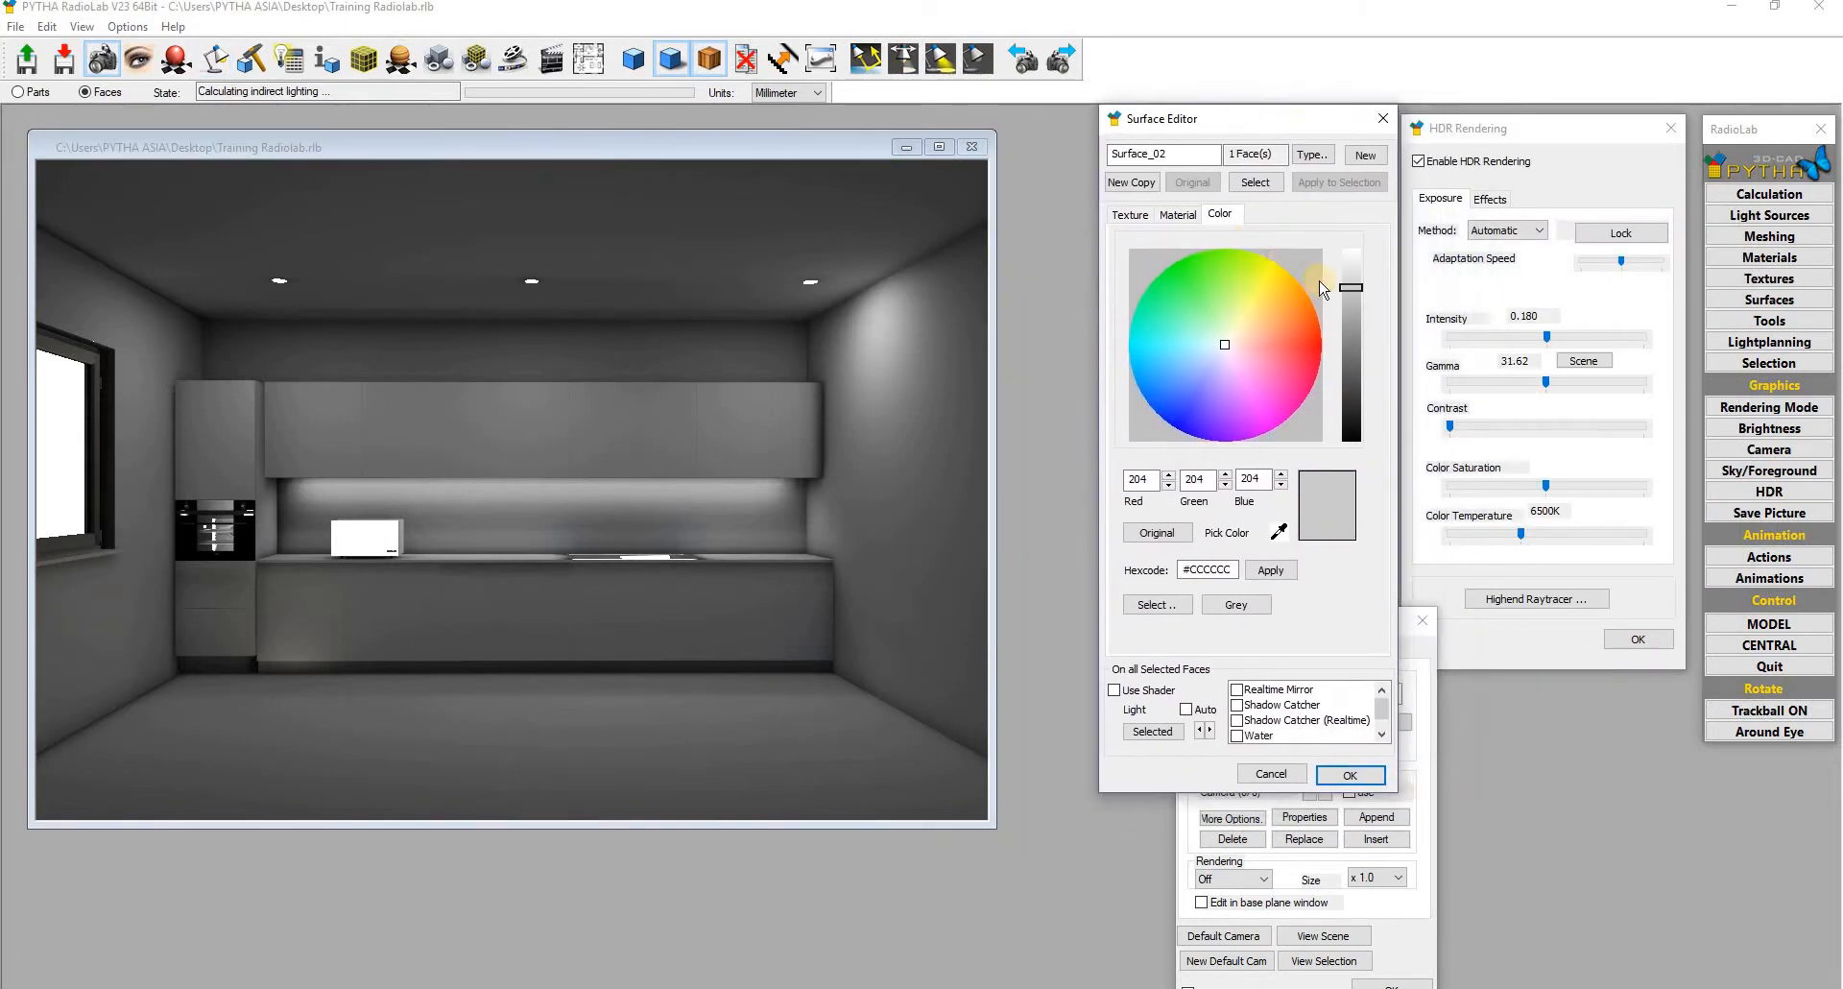
{"action": "left_click_drag", "start_coordinate": [1354, 294], "coordinate": [1352, 246]}
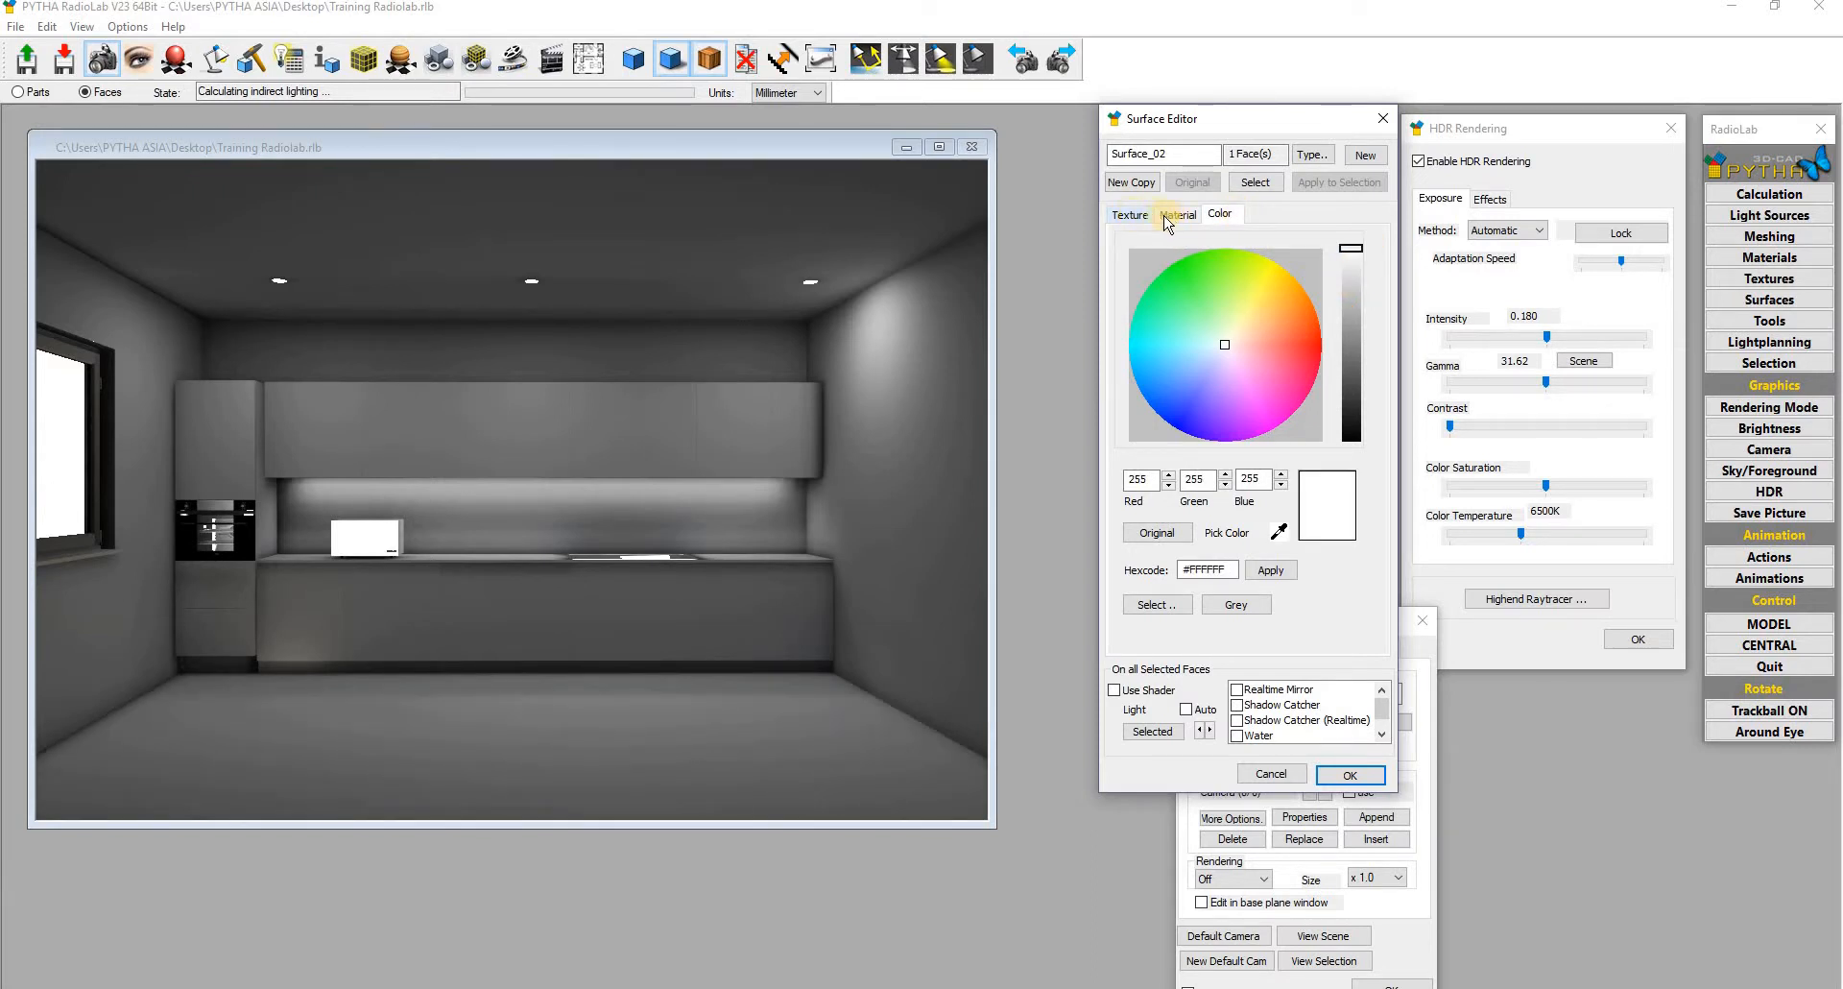
Step: Load the "tile" texture from the Material Library\Tiles directory onto the floor surface as its color texture
{"action": "left_click", "coordinate": [1126, 217]}
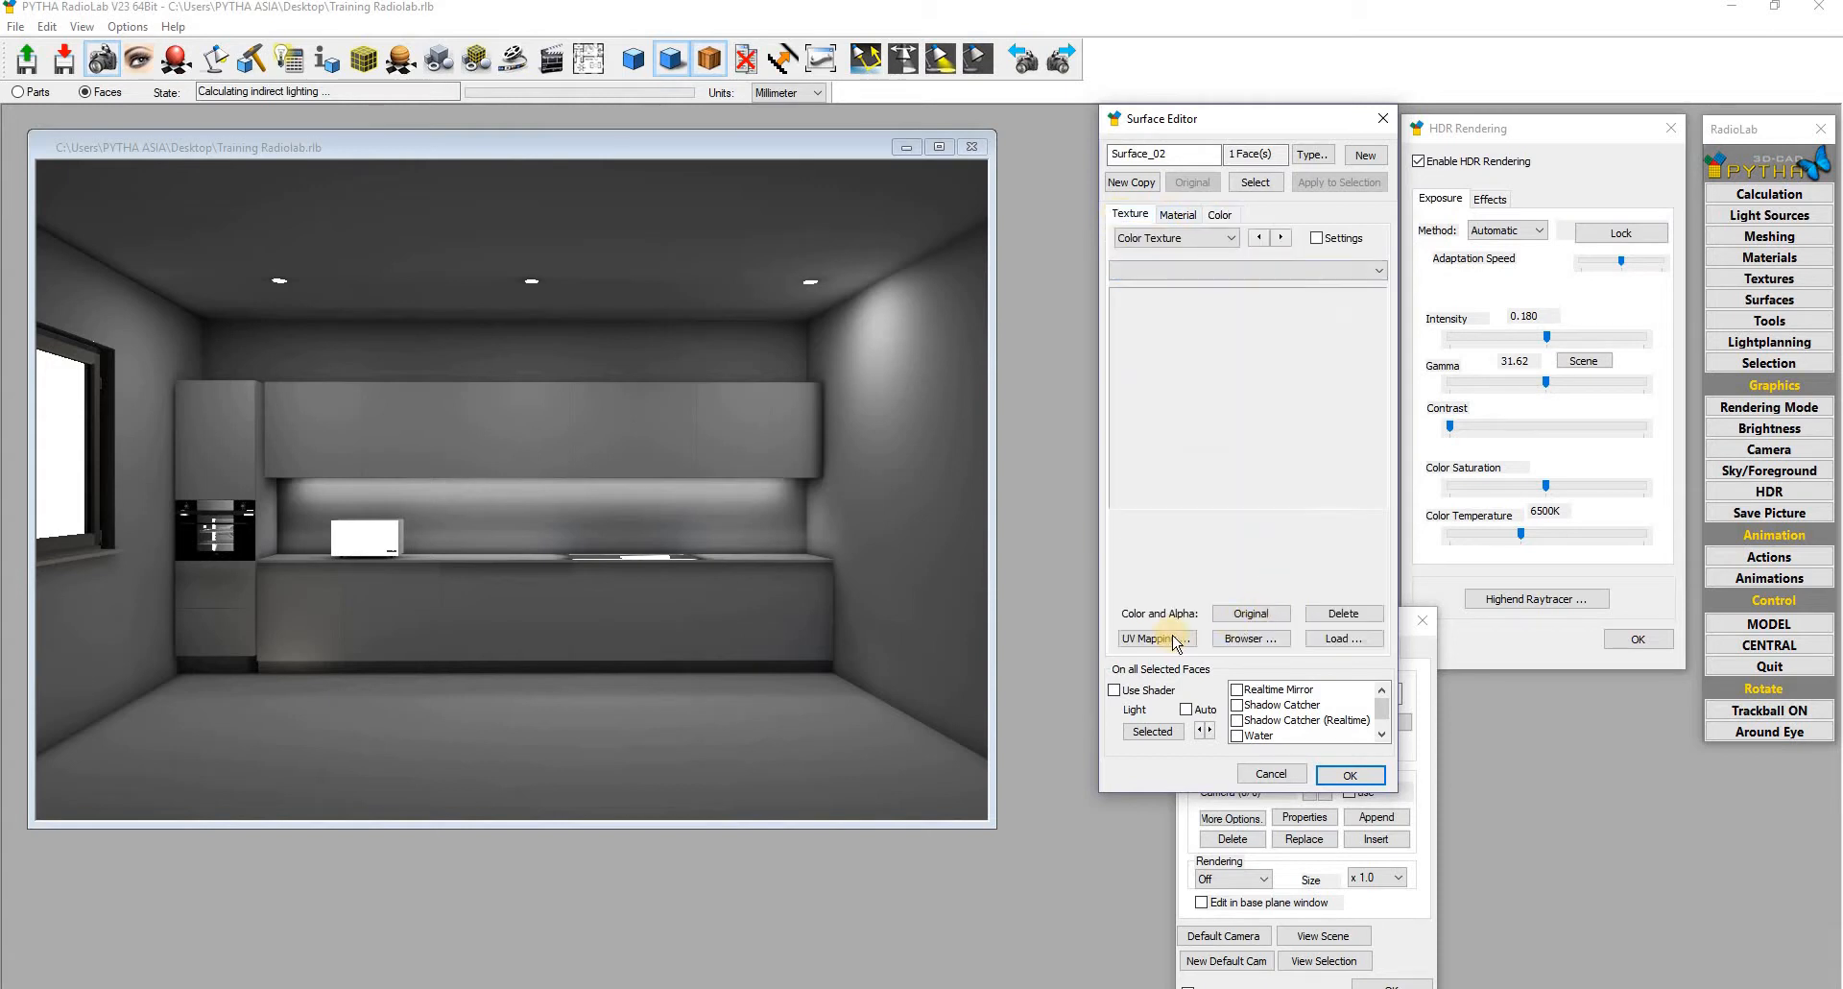
{"action": "left_click", "coordinate": [1251, 637]}
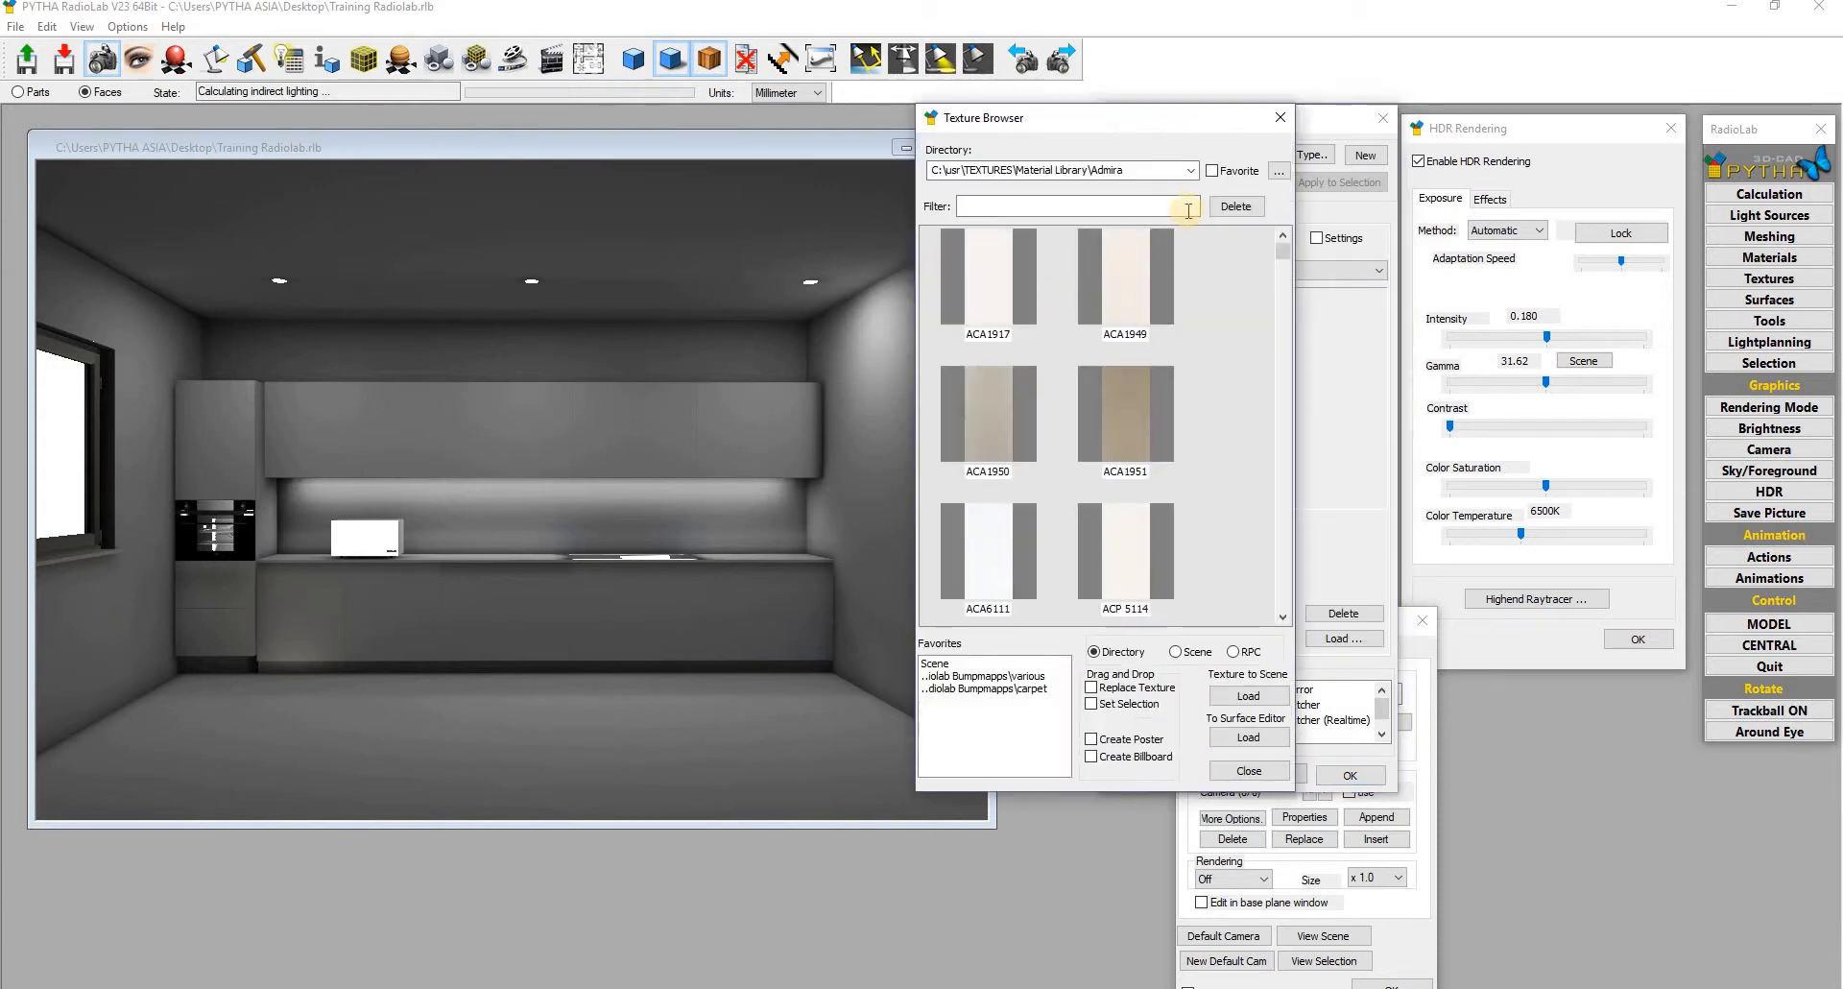
{"action": "left_click", "coordinate": [1192, 171]}
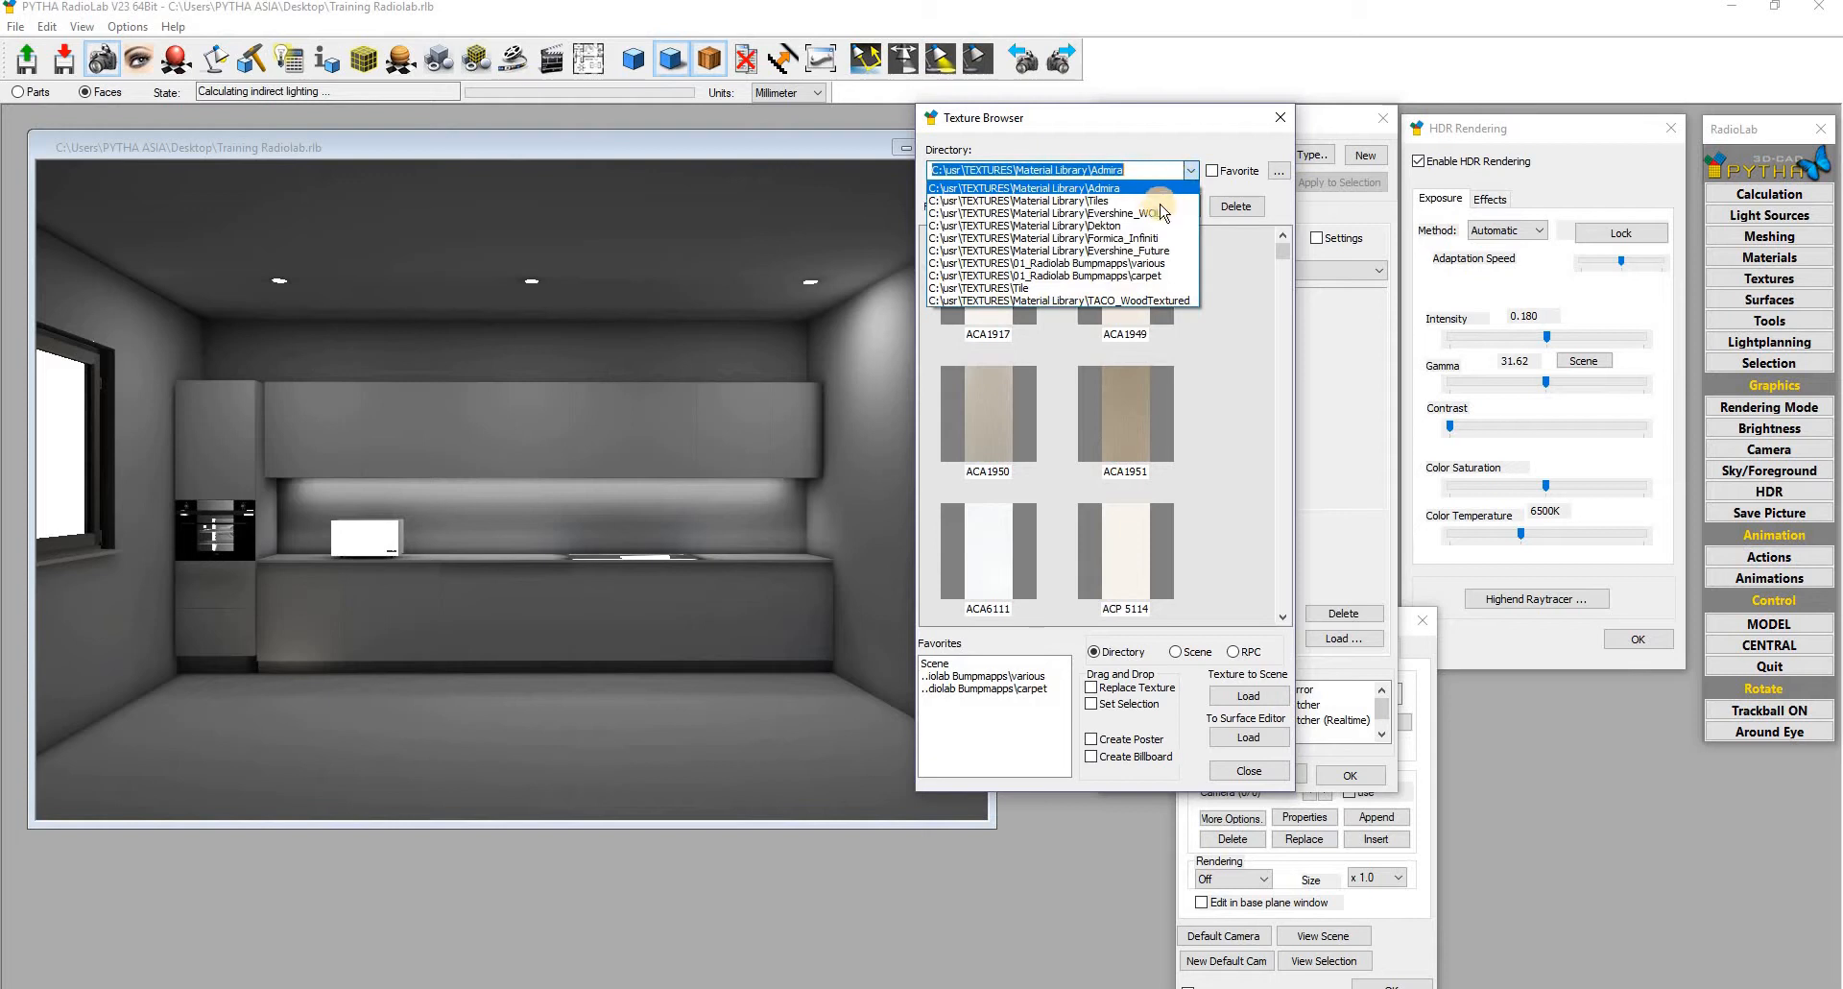
{"action": "left_click", "coordinate": [1104, 288]}
{"action": "left_click", "coordinate": [1188, 172]}
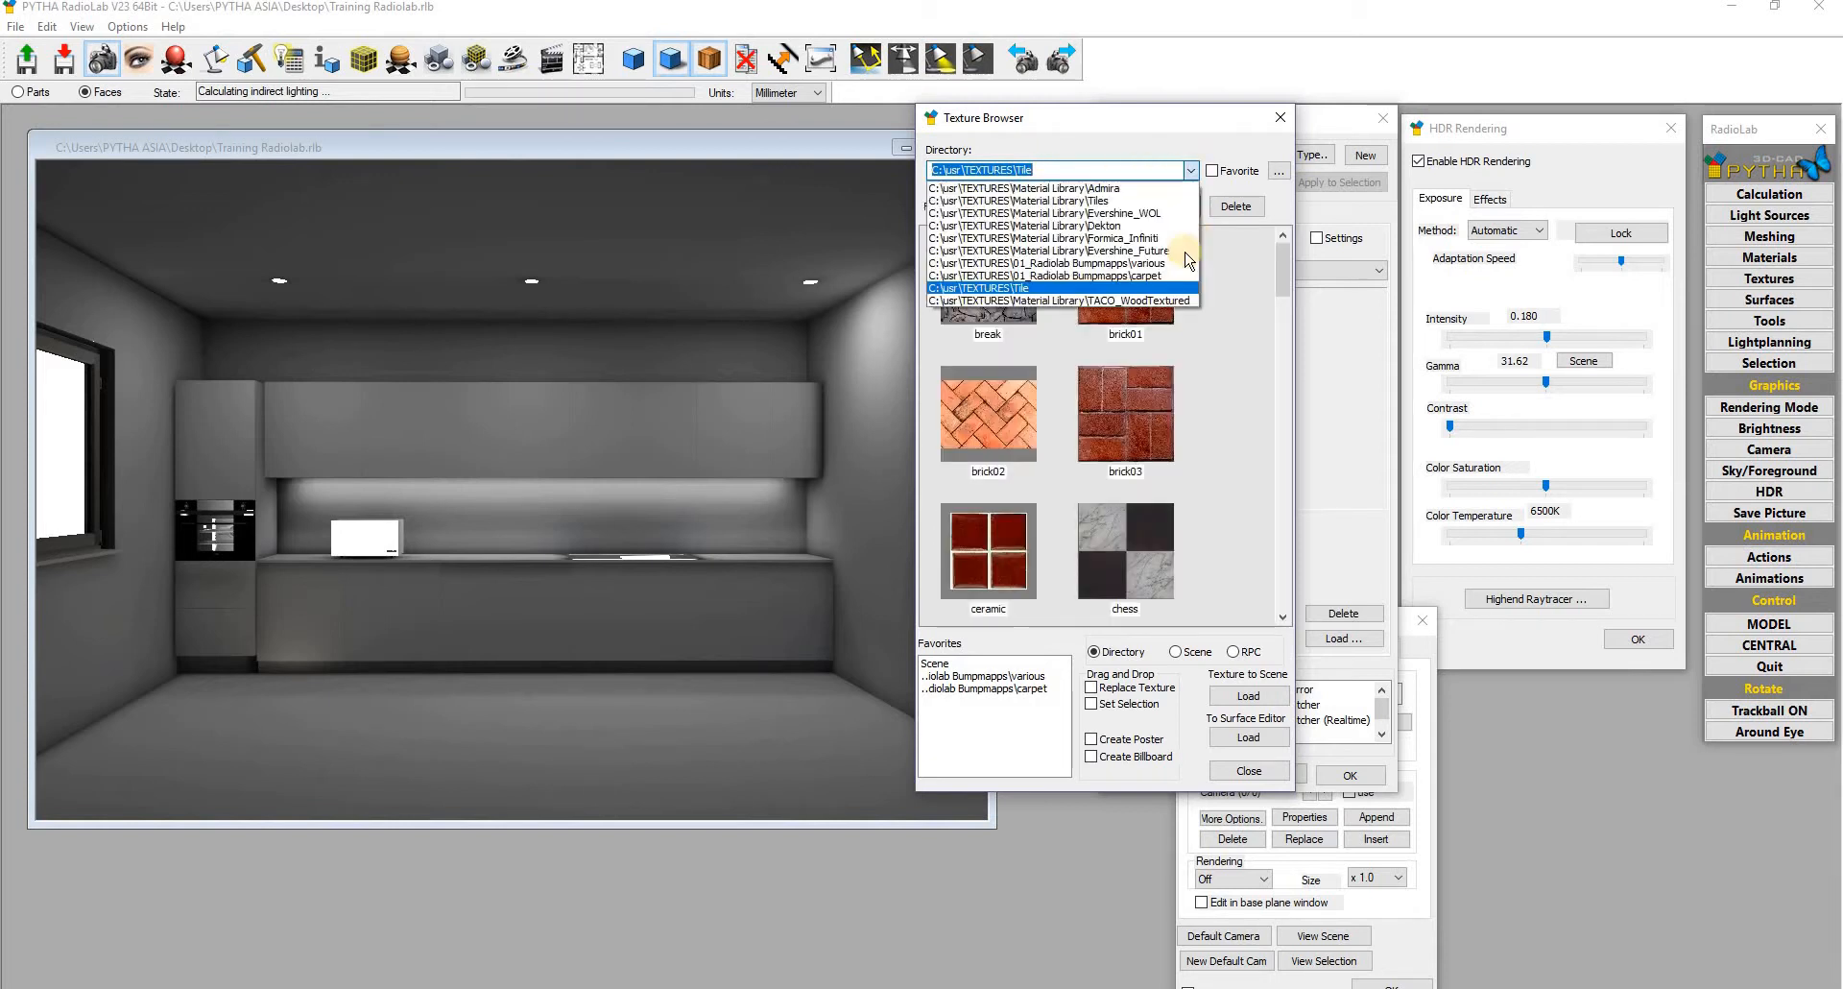
{"action": "left_click", "coordinate": [1114, 201]}
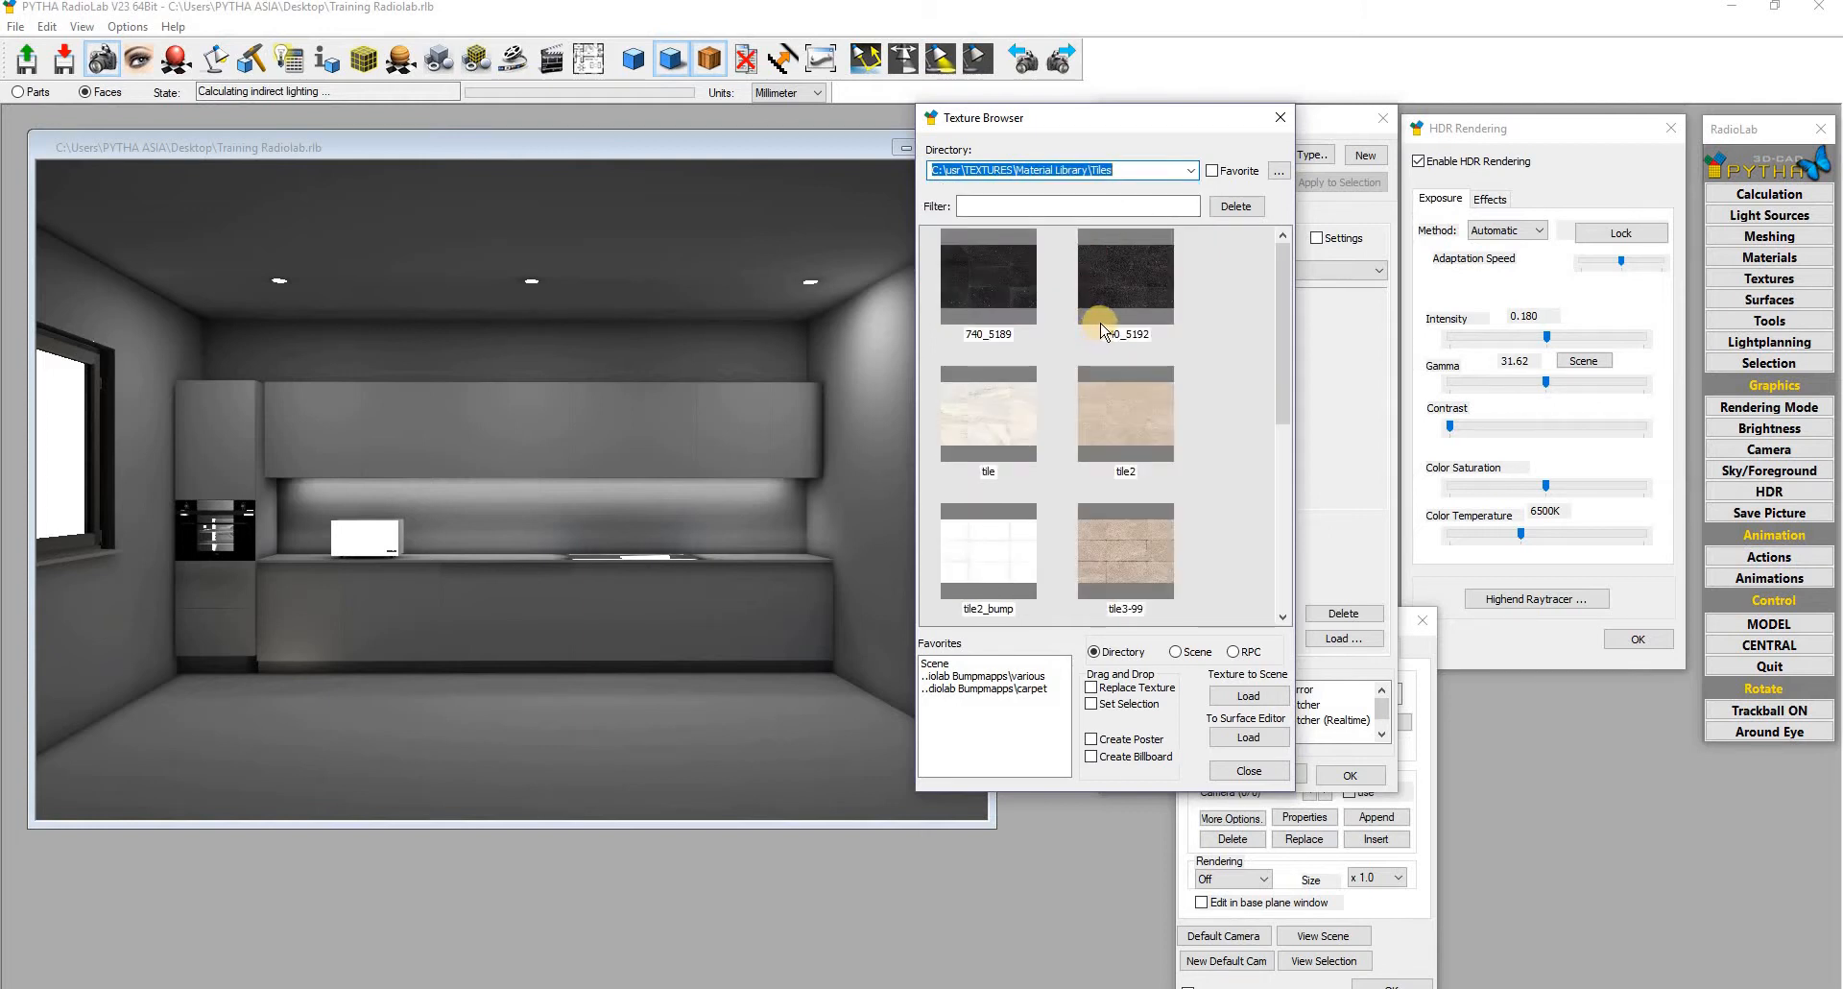
{"action": "left_click", "coordinate": [998, 420]}
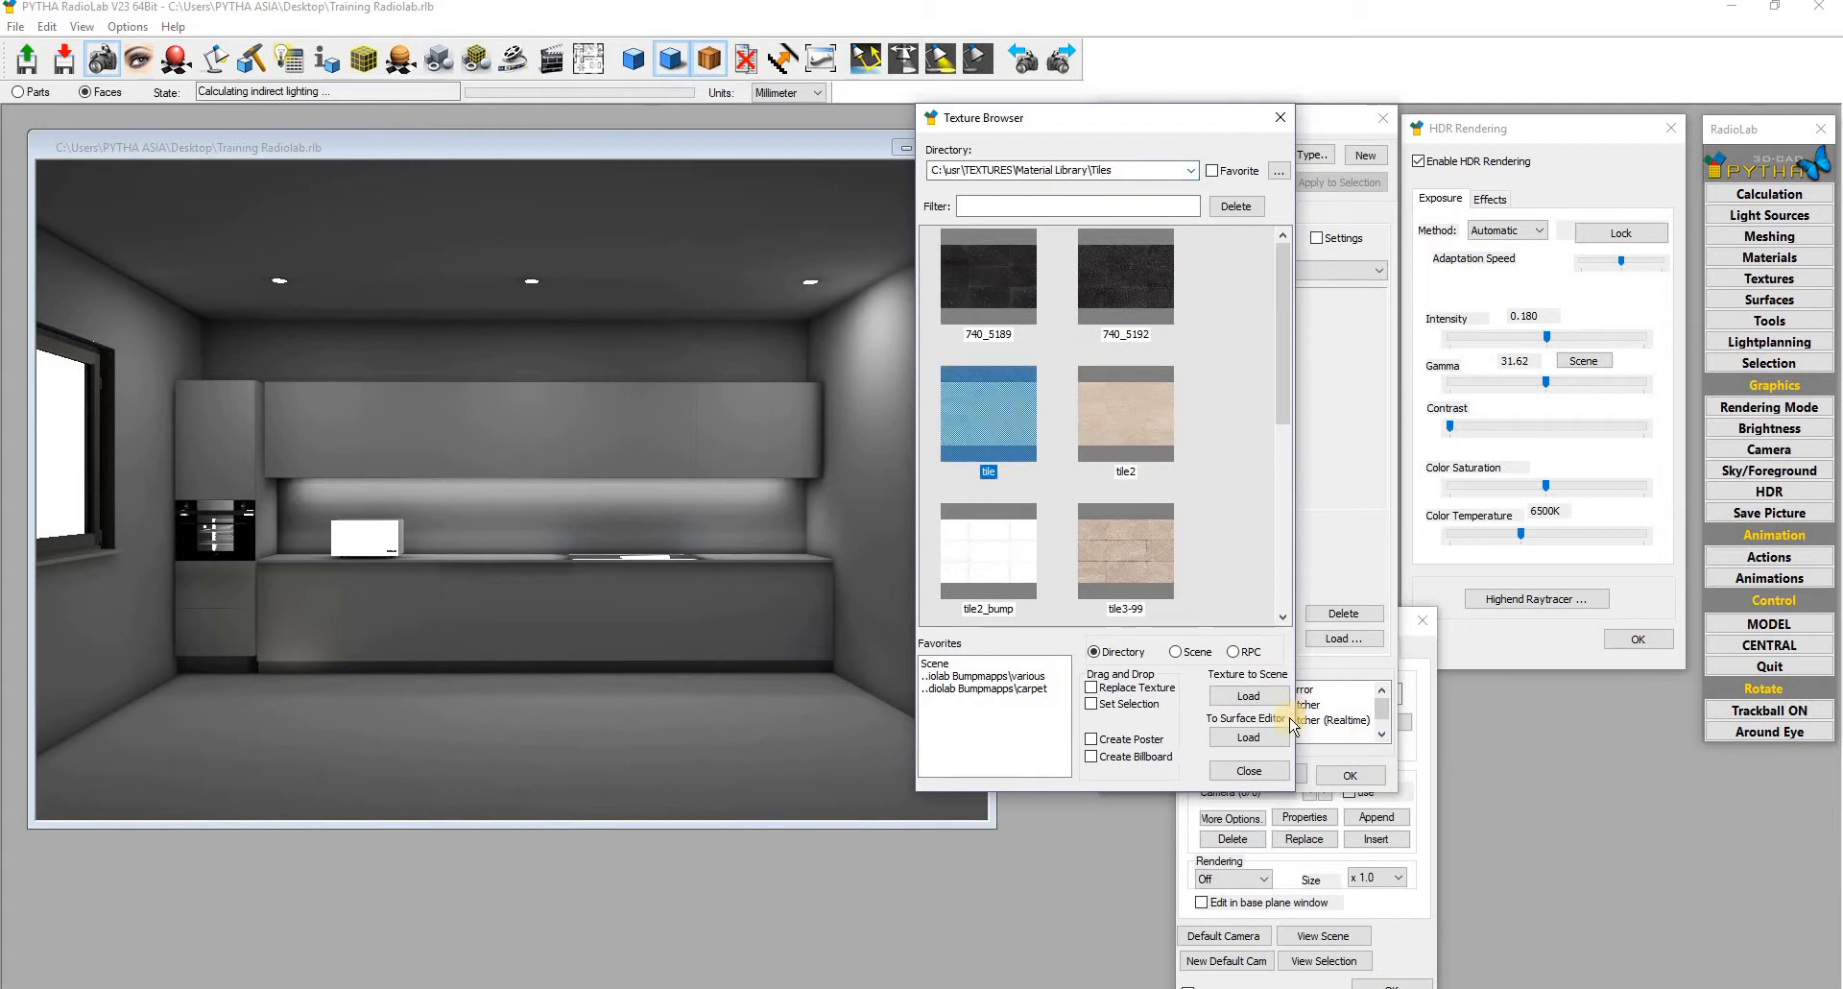
{"action": "left_click", "coordinate": [1248, 737]}
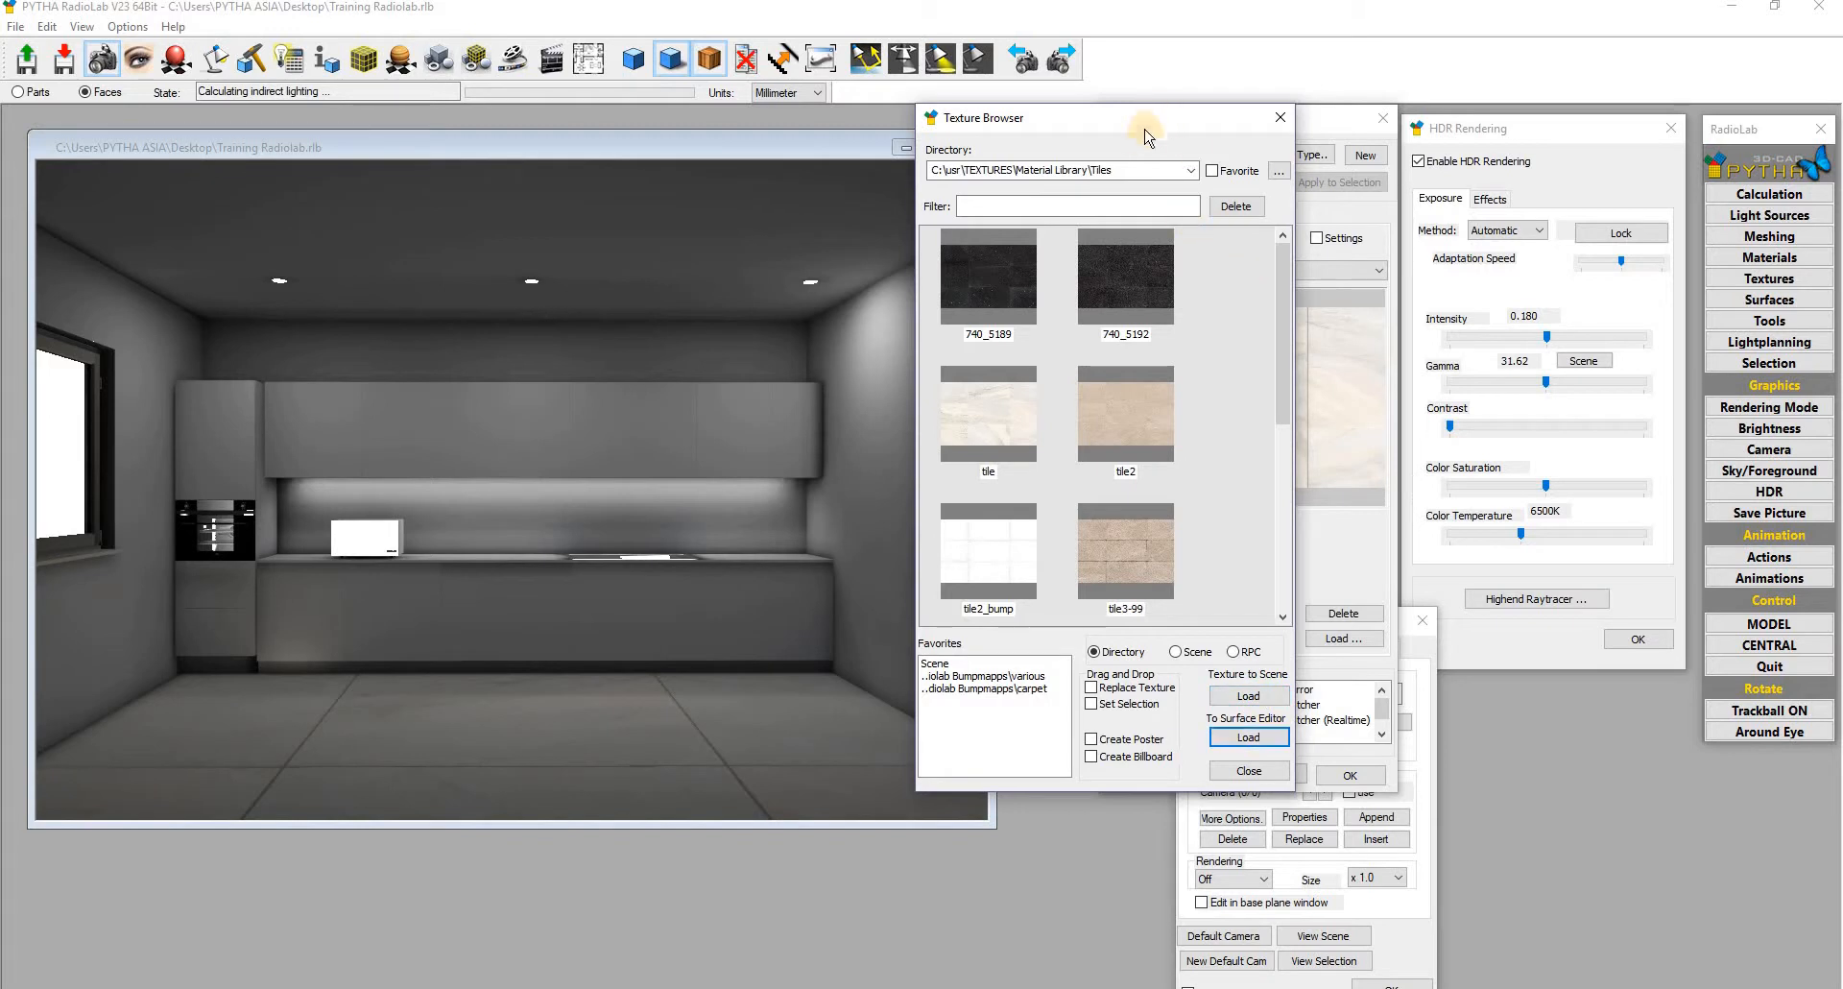
{"action": "left_click", "coordinate": [1248, 772]}
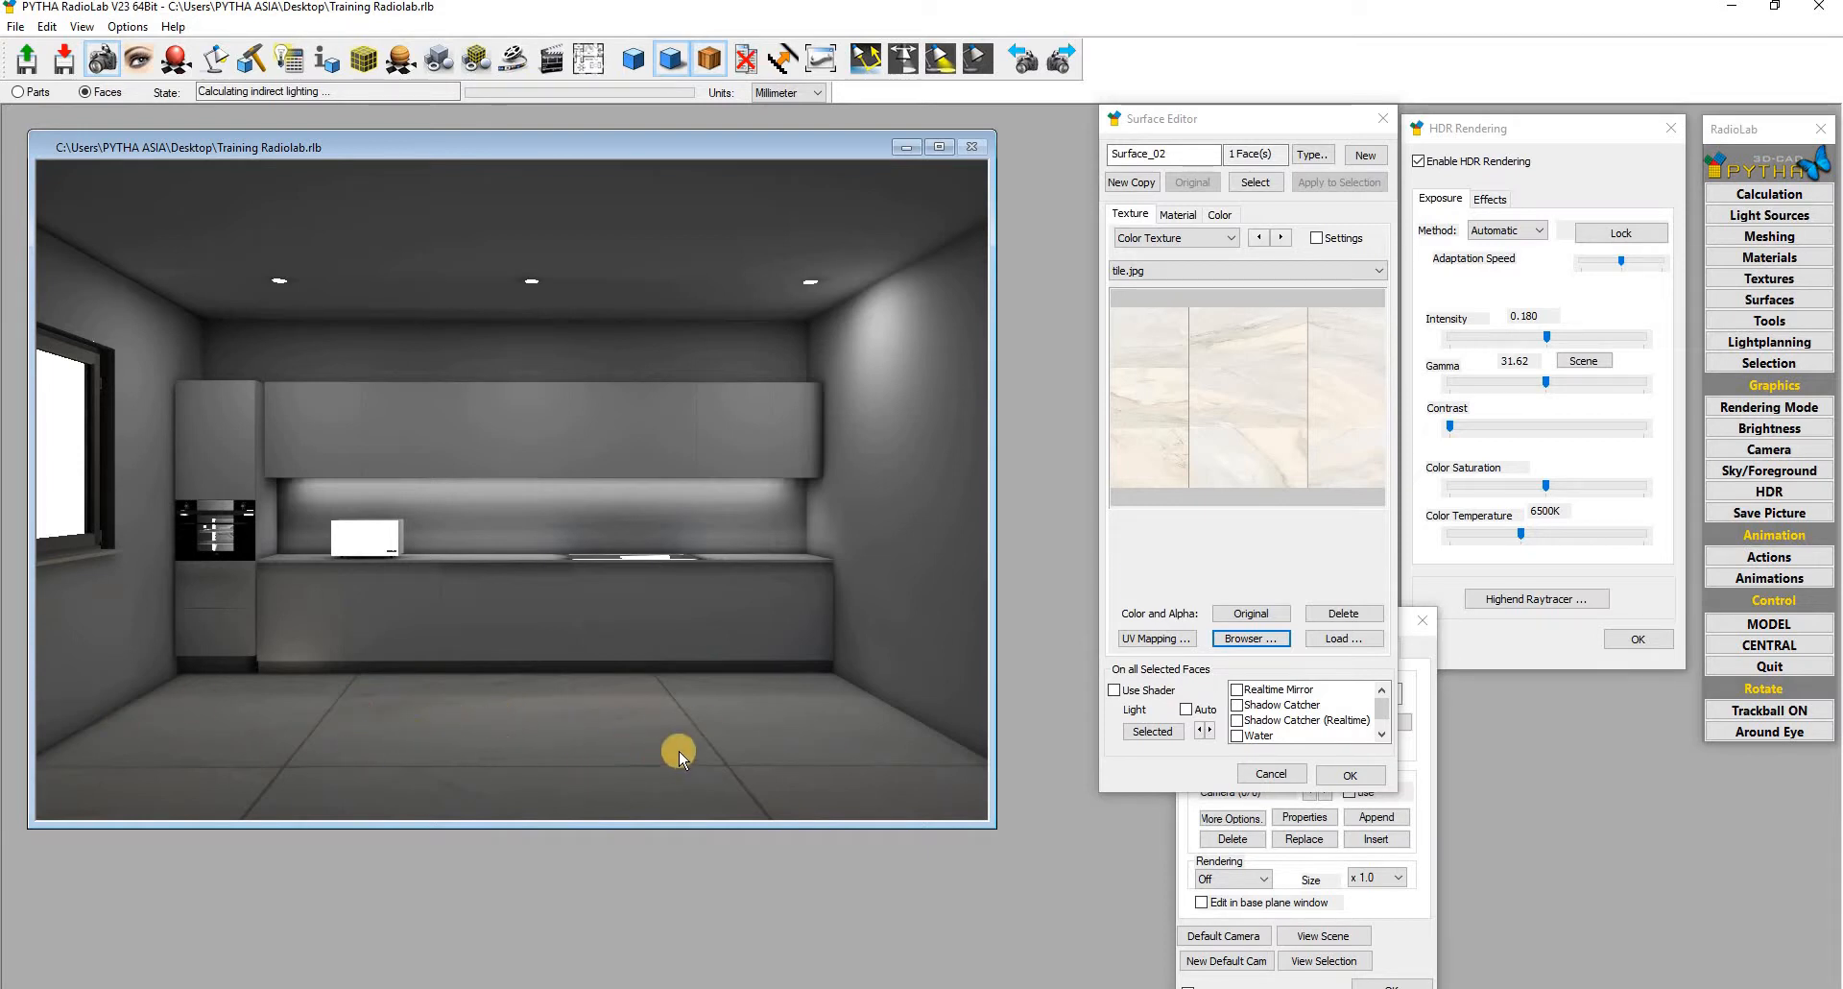
Step: Rotate the floor's tile texture to an orientation of 270 degrees in the texture mapping settings
{"action": "left_click", "coordinate": [1154, 639]}
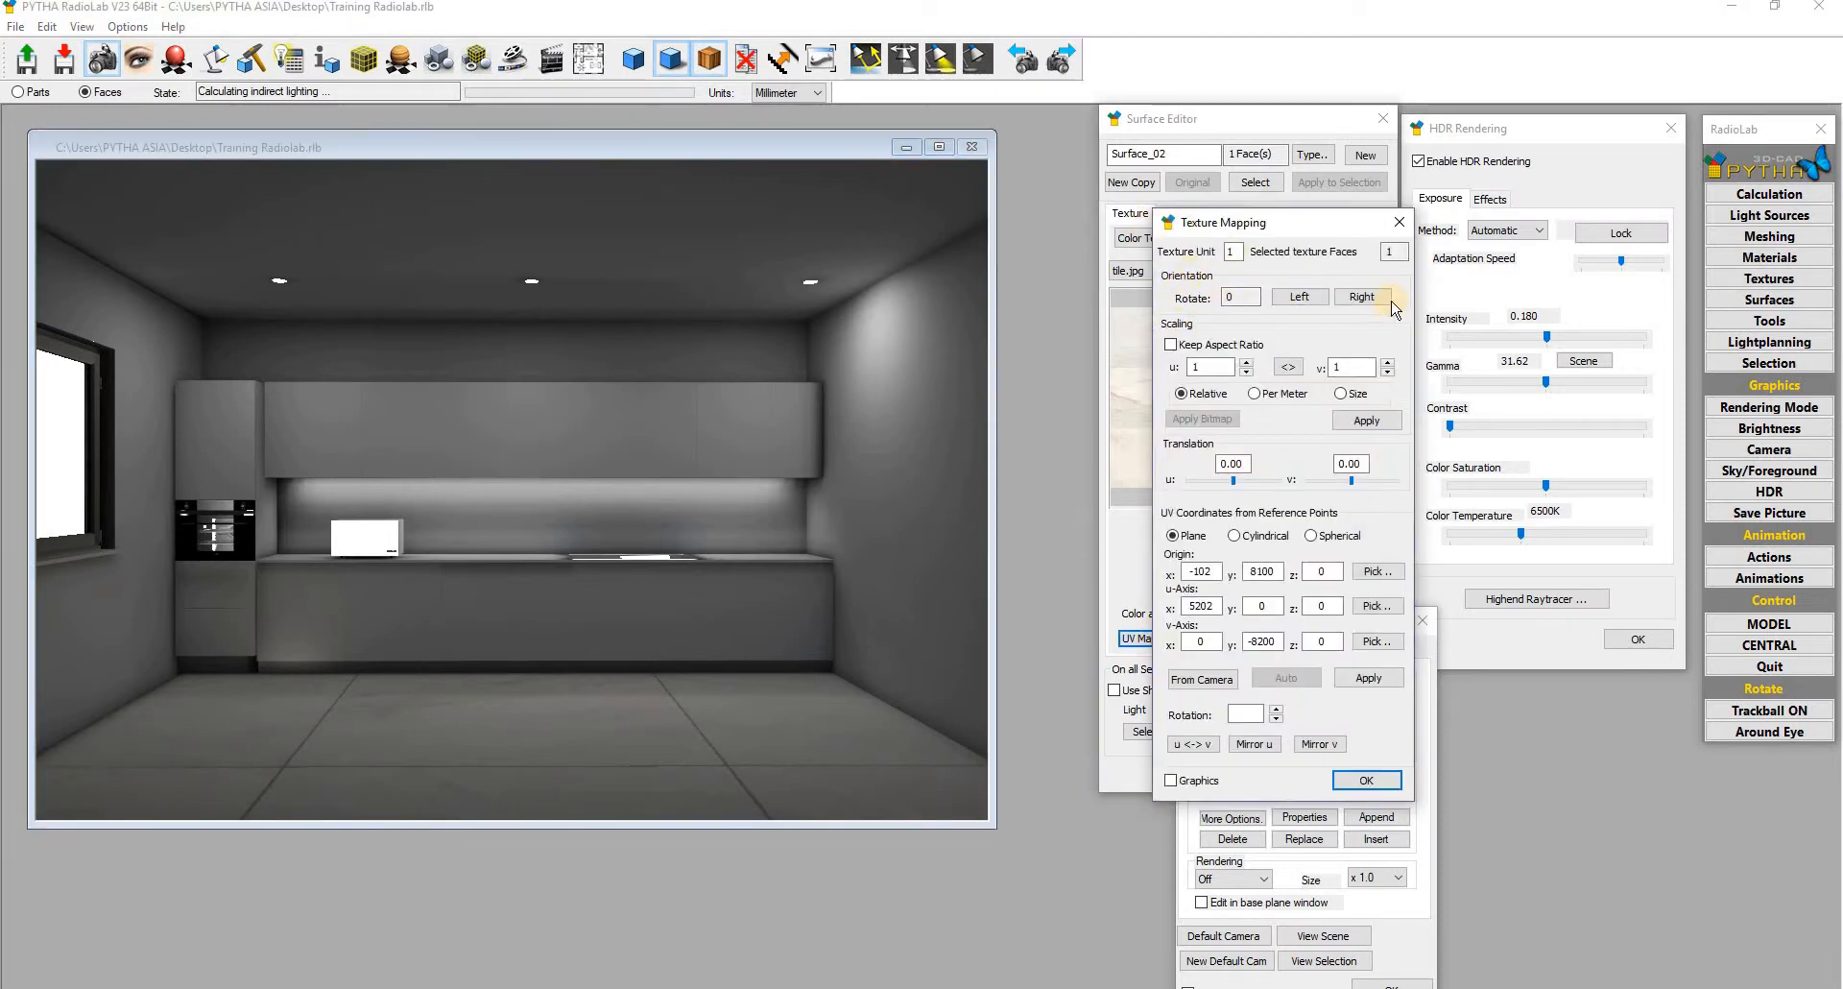
{"action": "left_click", "coordinate": [1300, 298]}
{"action": "left_click", "coordinate": [1300, 298]}
{"action": "left_click", "coordinate": [1300, 297]}
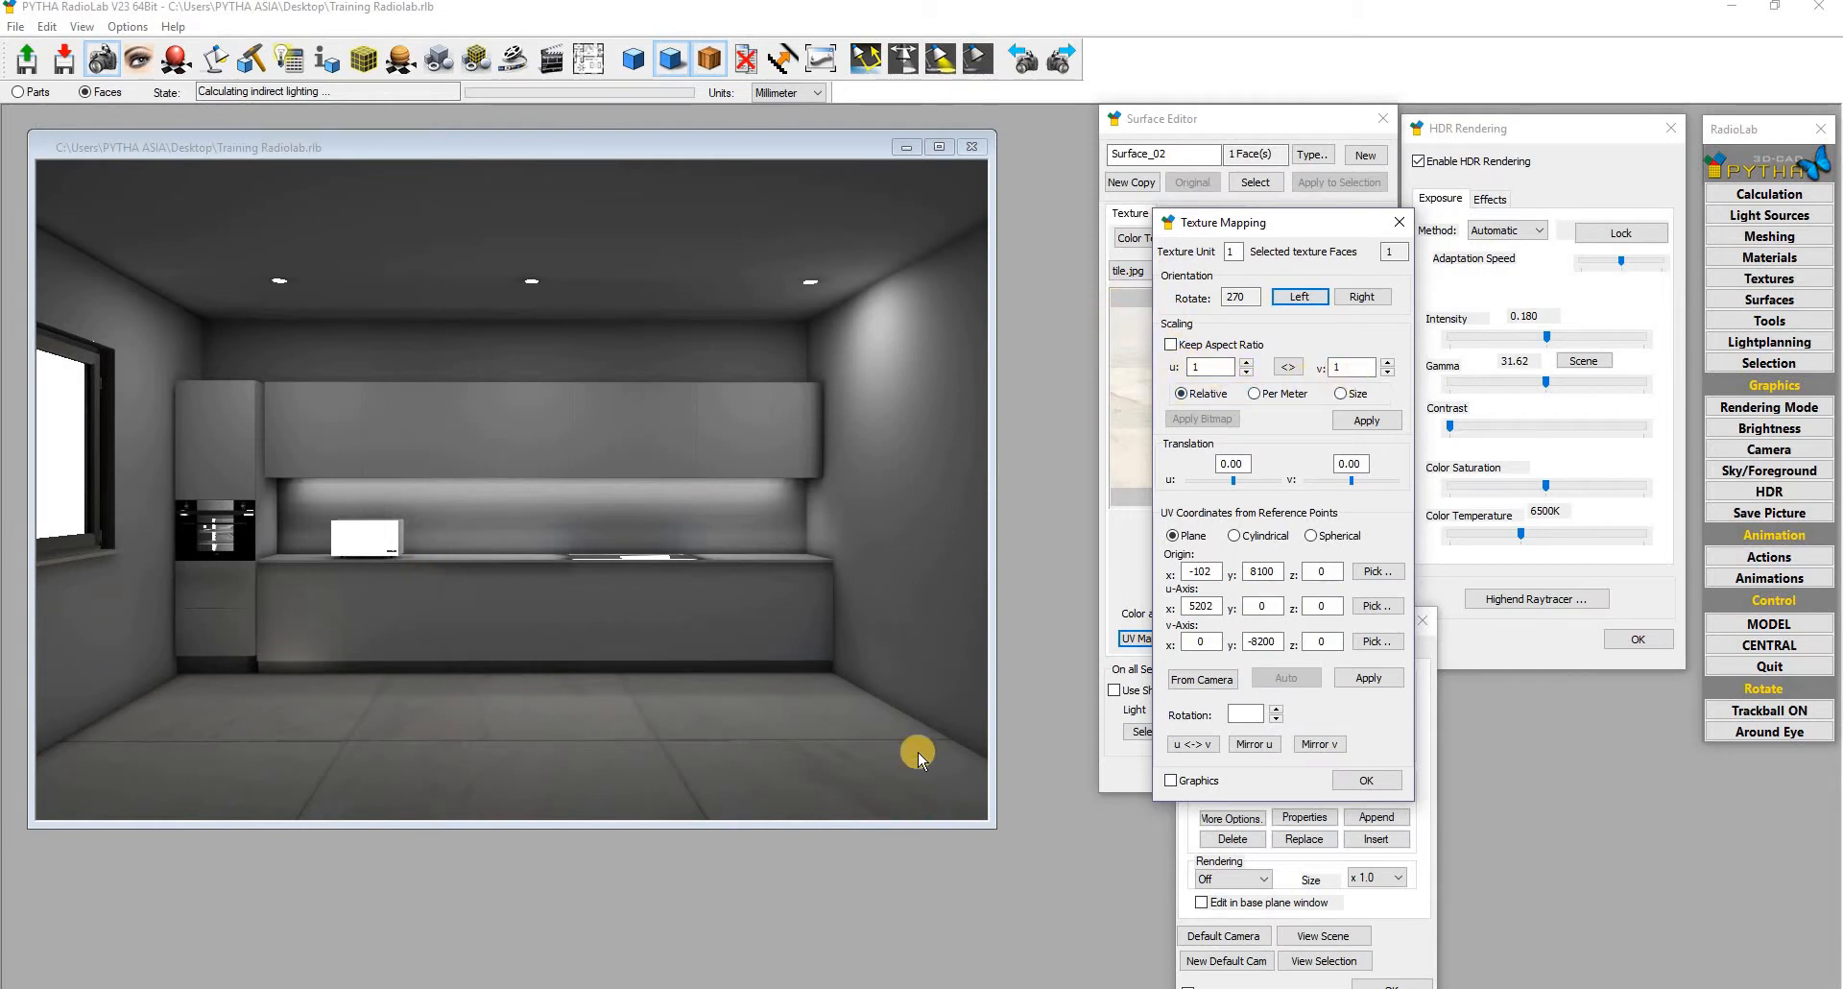
Step: Scale the floor texture with the aspect ratio kept, raising the relative u value to 4.700 and v to 4.862
{"action": "left_click", "coordinate": [1171, 345]}
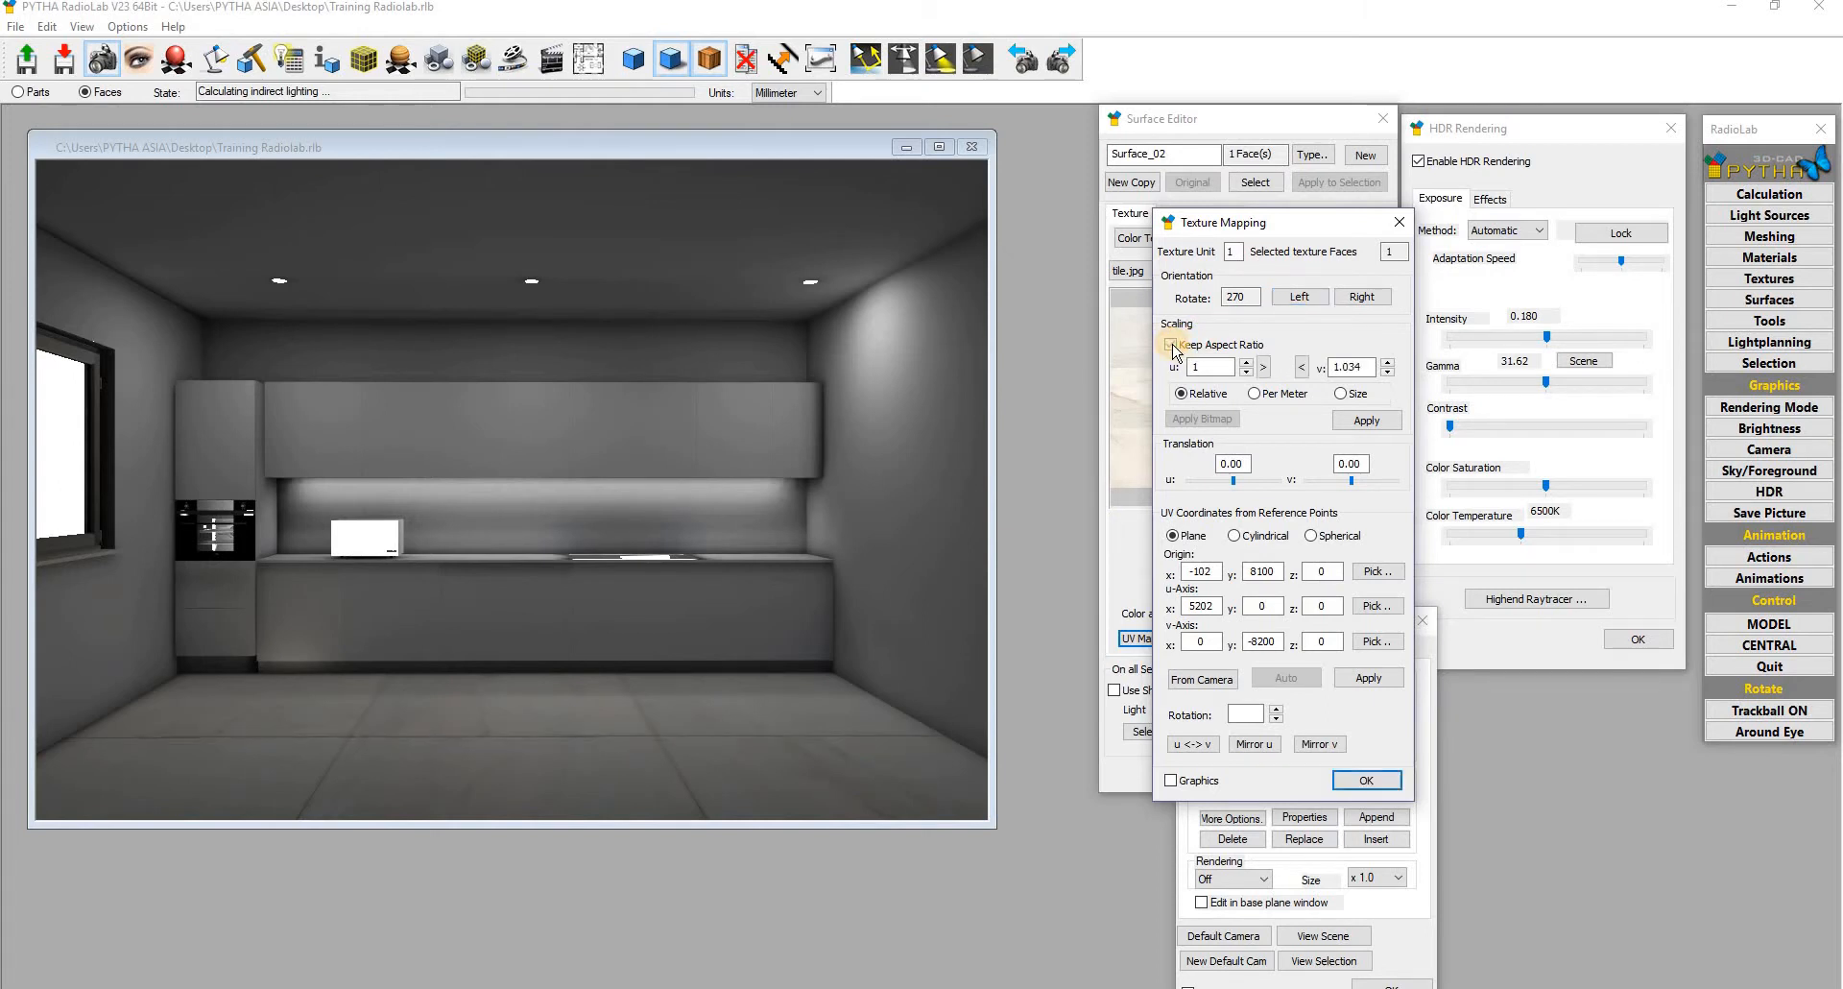
{"action": "left_click", "coordinate": [1247, 365]}
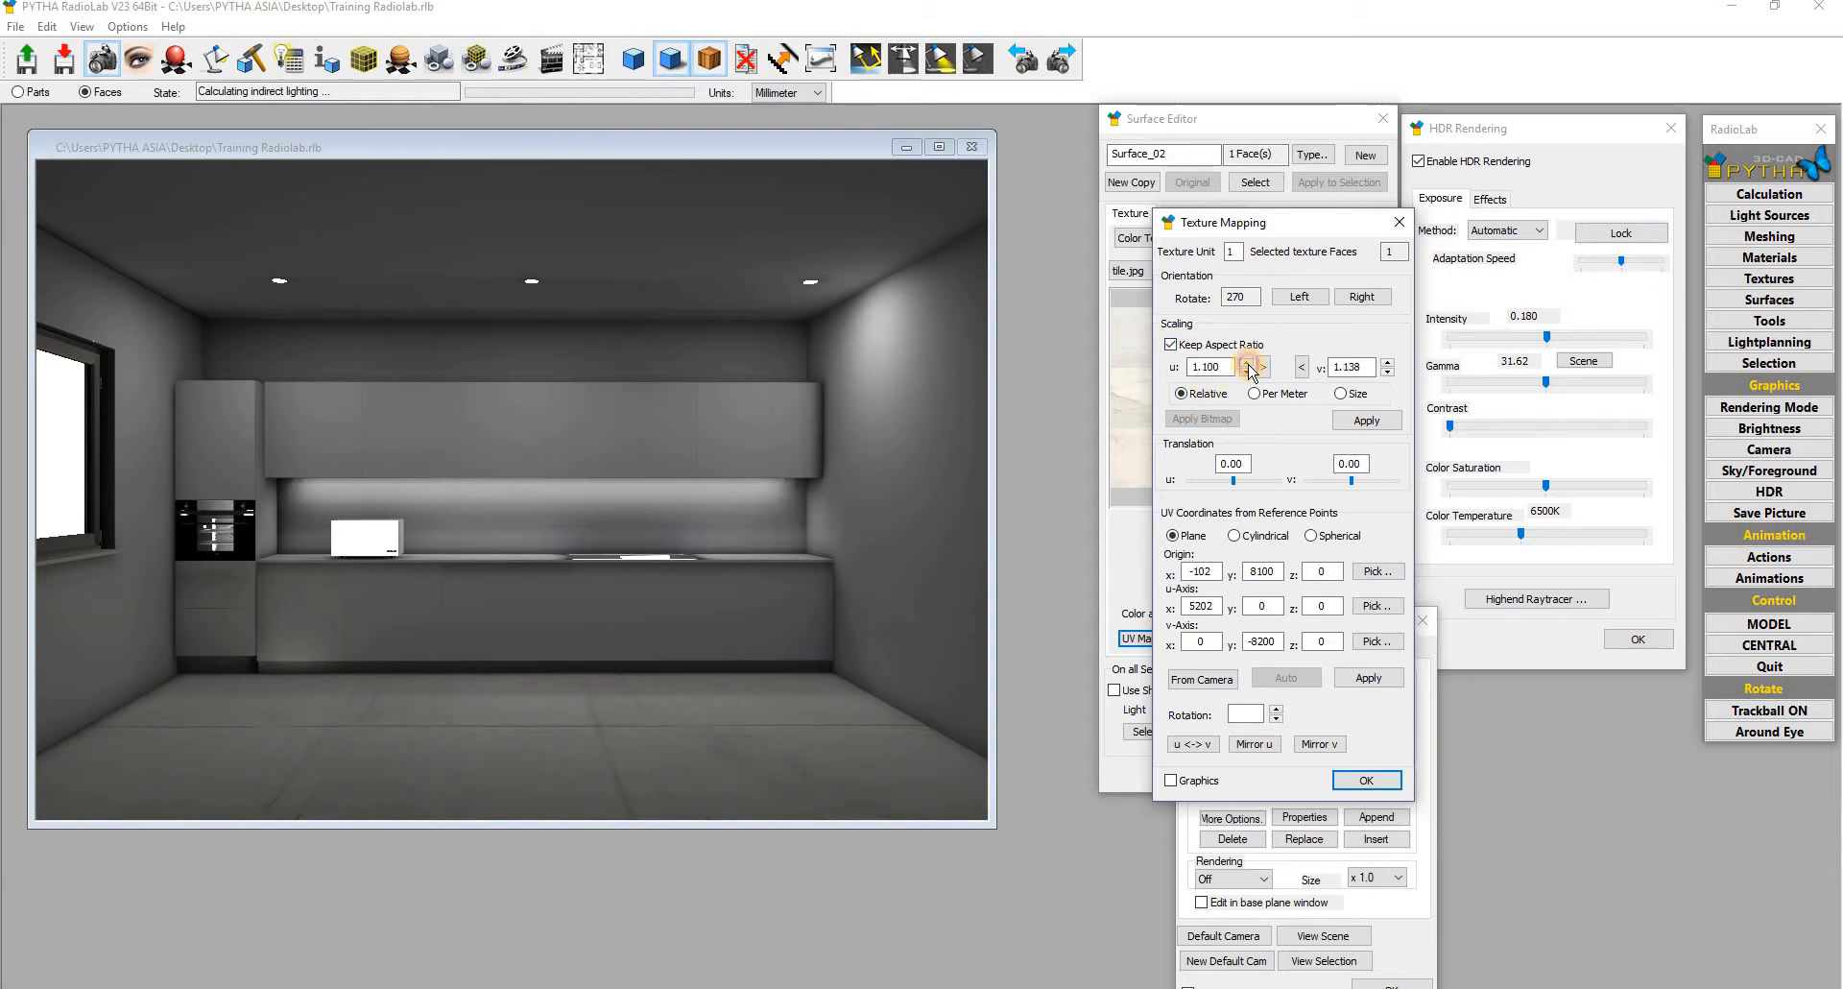
{"action": "left_click", "coordinate": [1248, 365]}
{"action": "left_click", "coordinate": [1249, 365]}
{"action": "left_click", "coordinate": [1248, 365]}
{"action": "left_click", "coordinate": [1248, 365]}
{"action": "left_click", "coordinate": [1248, 365]}
{"action": "left_click", "coordinate": [1248, 365]}
{"action": "left_click", "coordinate": [1248, 365]}
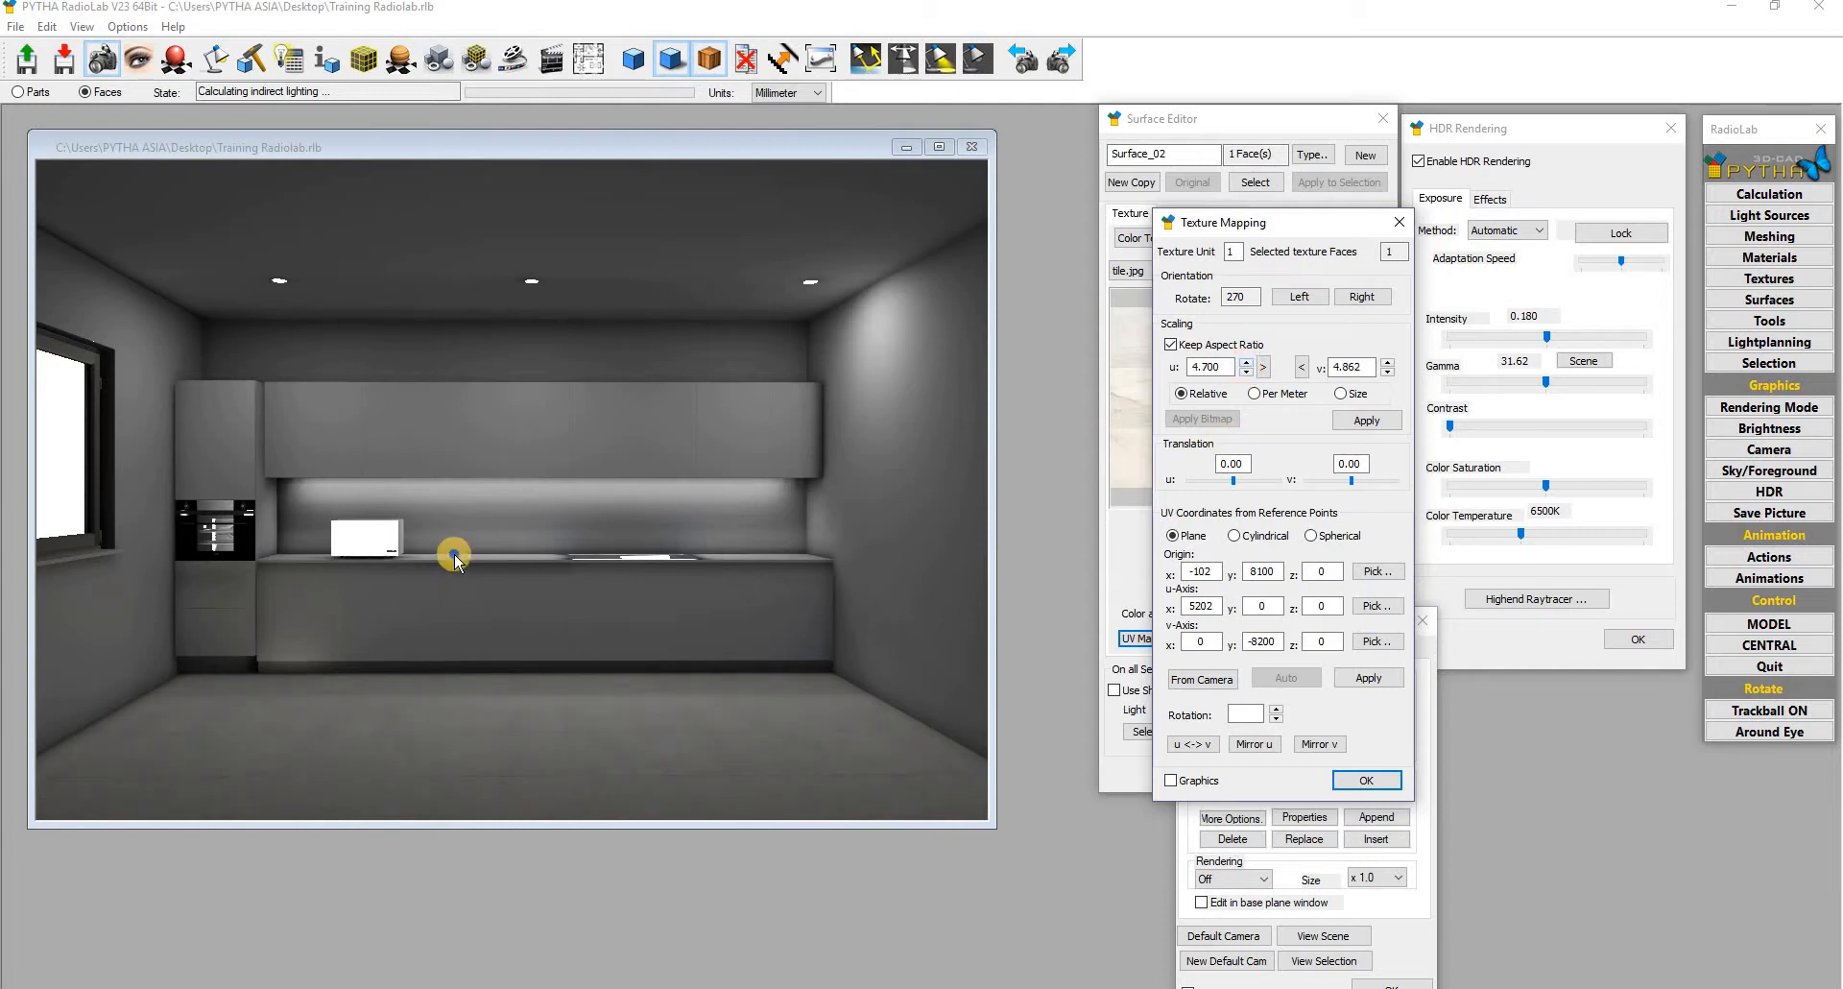
{"action": "left_click_drag", "start_coordinate": [455, 560], "coordinate": [563, 588]}
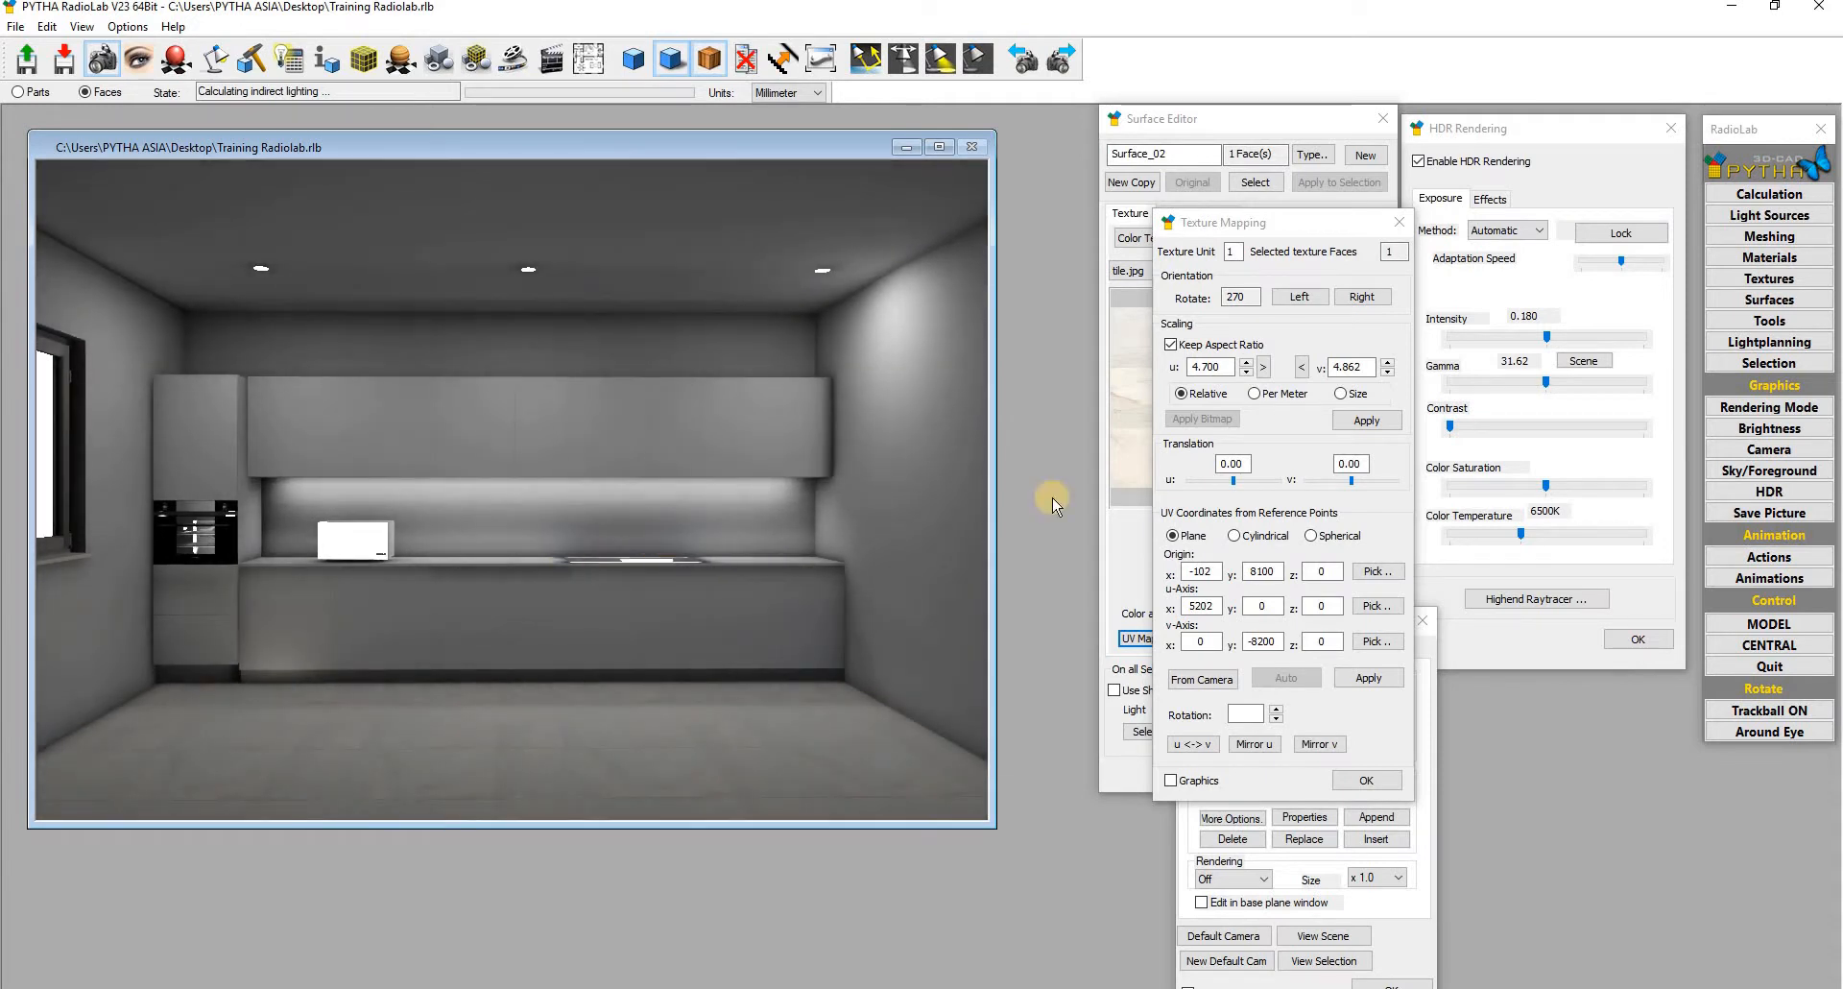
Step: Switch the texture scaling to Per Meter, shift the texture's u and v translation, and apply the floor mapping
{"action": "left_click", "coordinate": [1256, 394]}
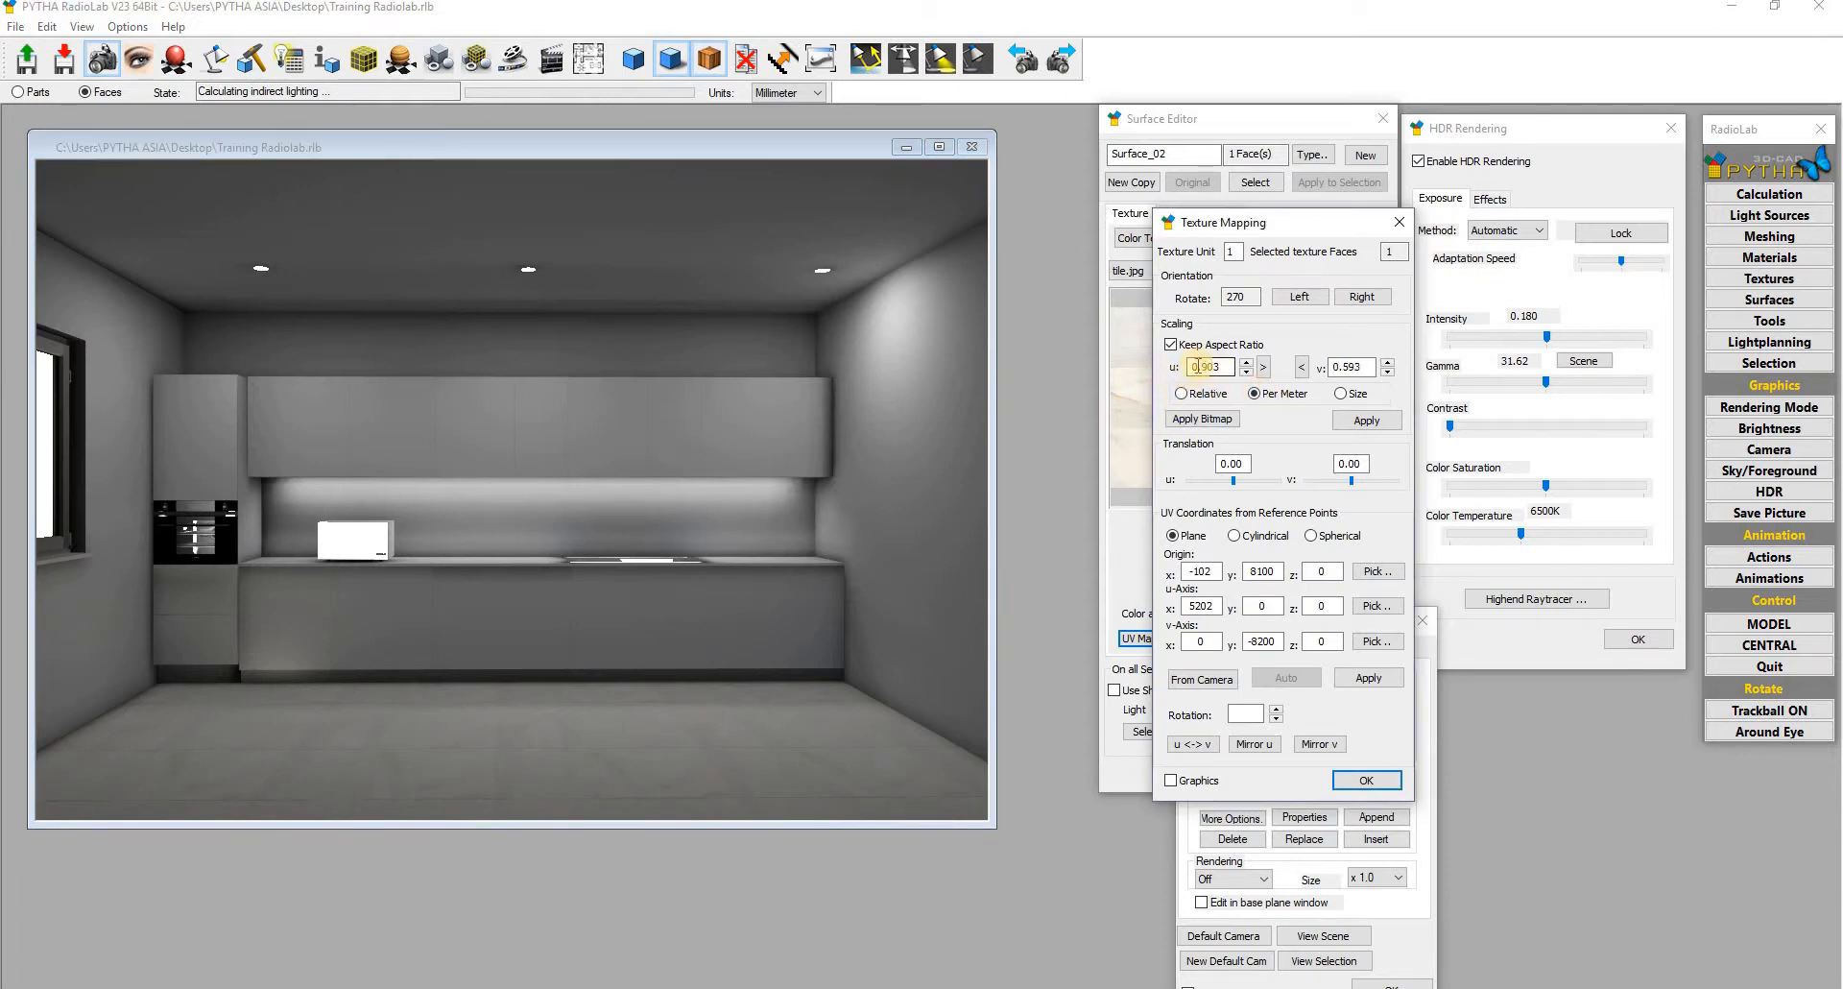
{"action": "left_click_drag", "start_coordinate": [1262, 226], "coordinate": [1484, 187]}
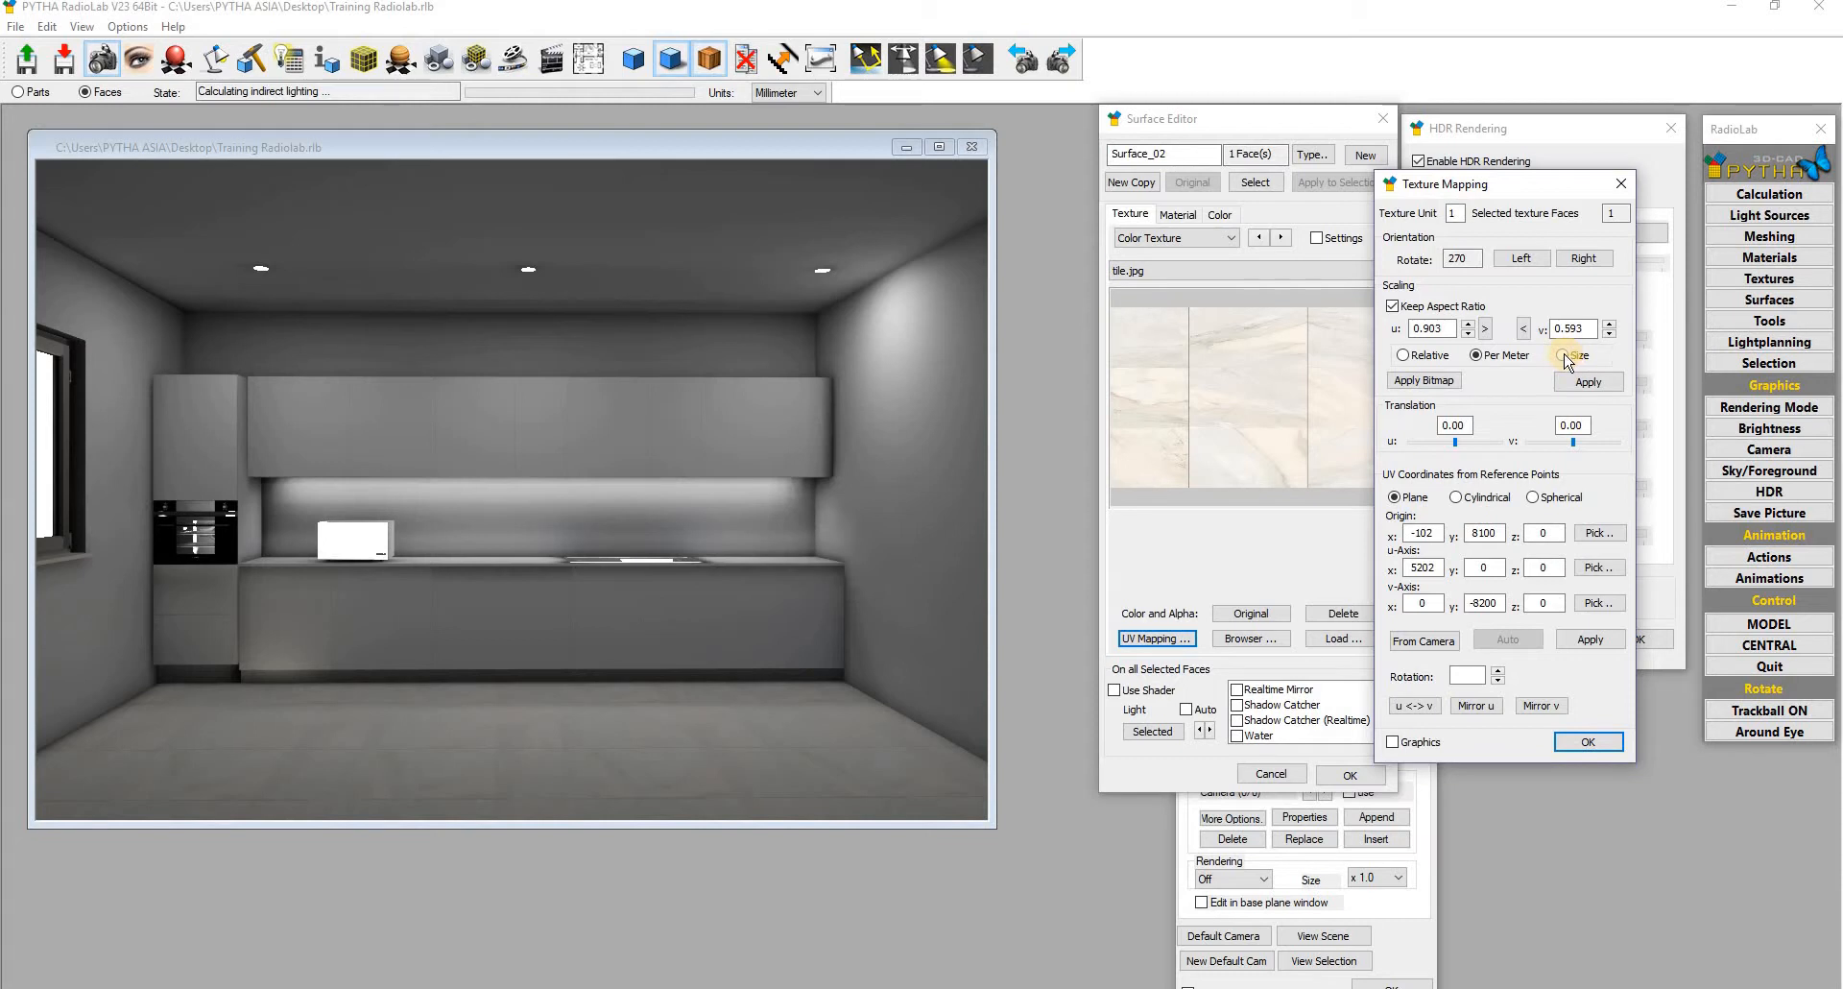
{"action": "left_click_drag", "start_coordinate": [1547, 182], "coordinate": [1636, 163]}
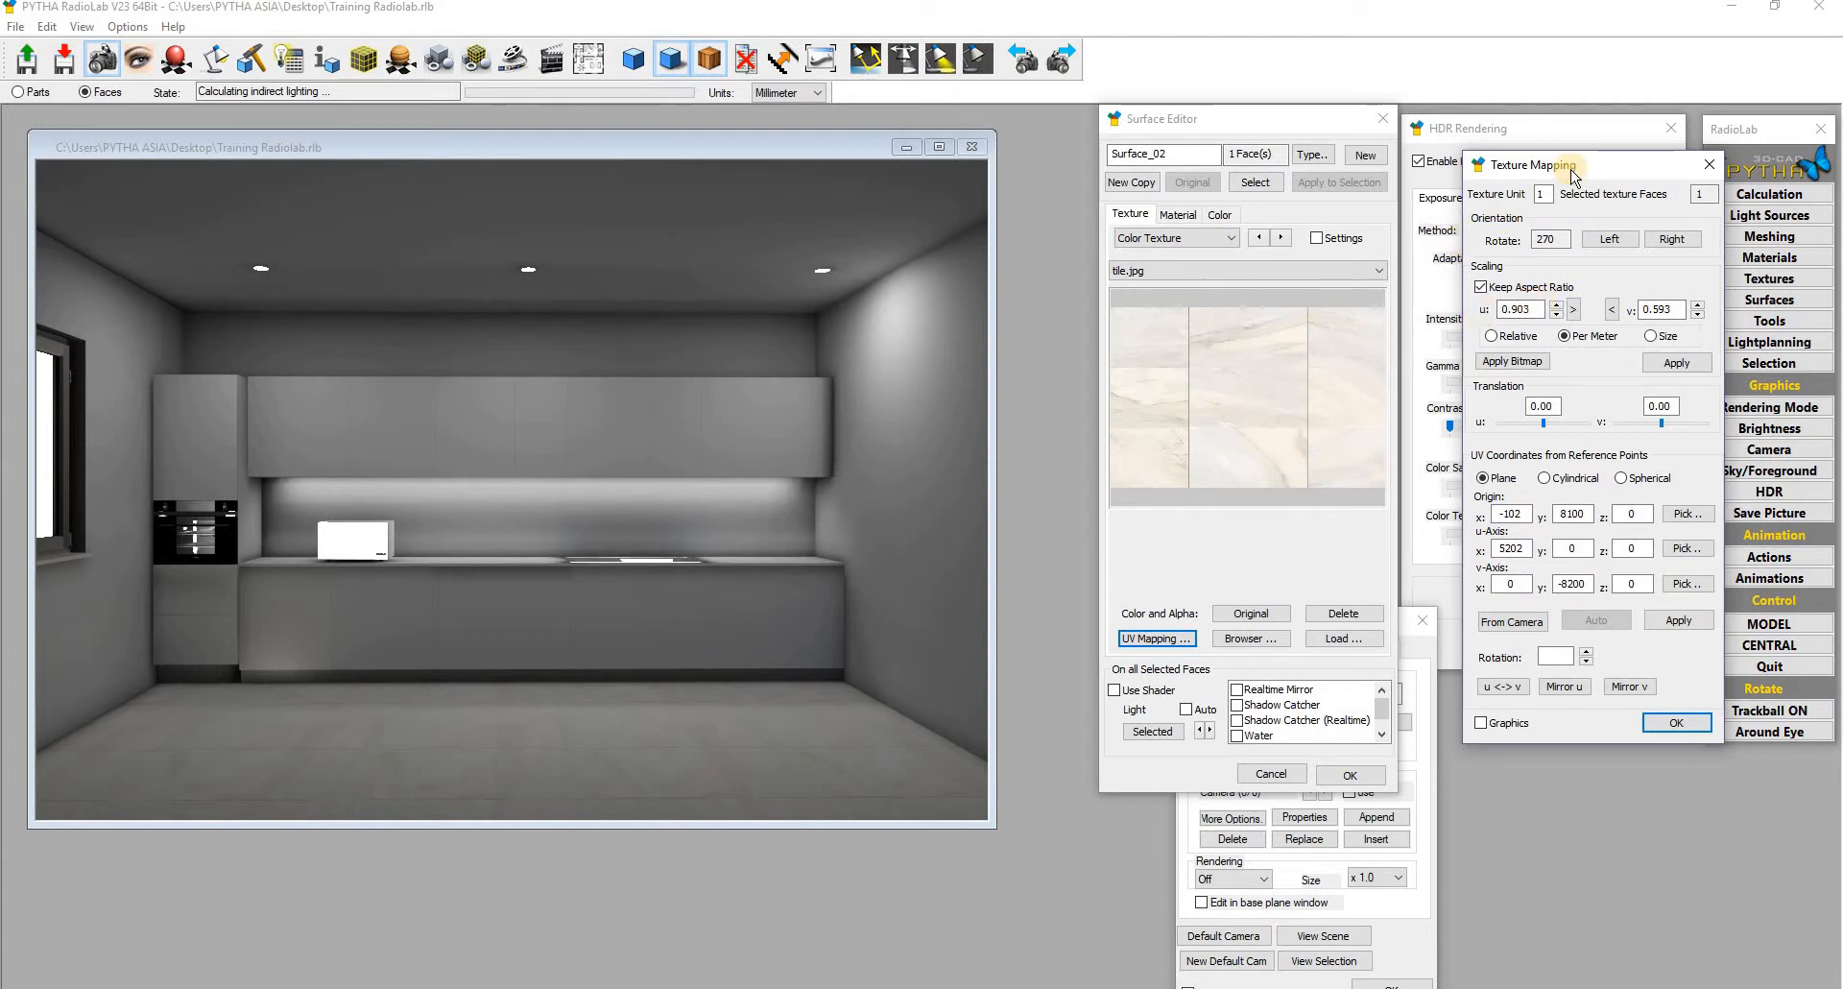
{"action": "left_click_drag", "start_coordinate": [1558, 177], "coordinate": [1202, 206]}
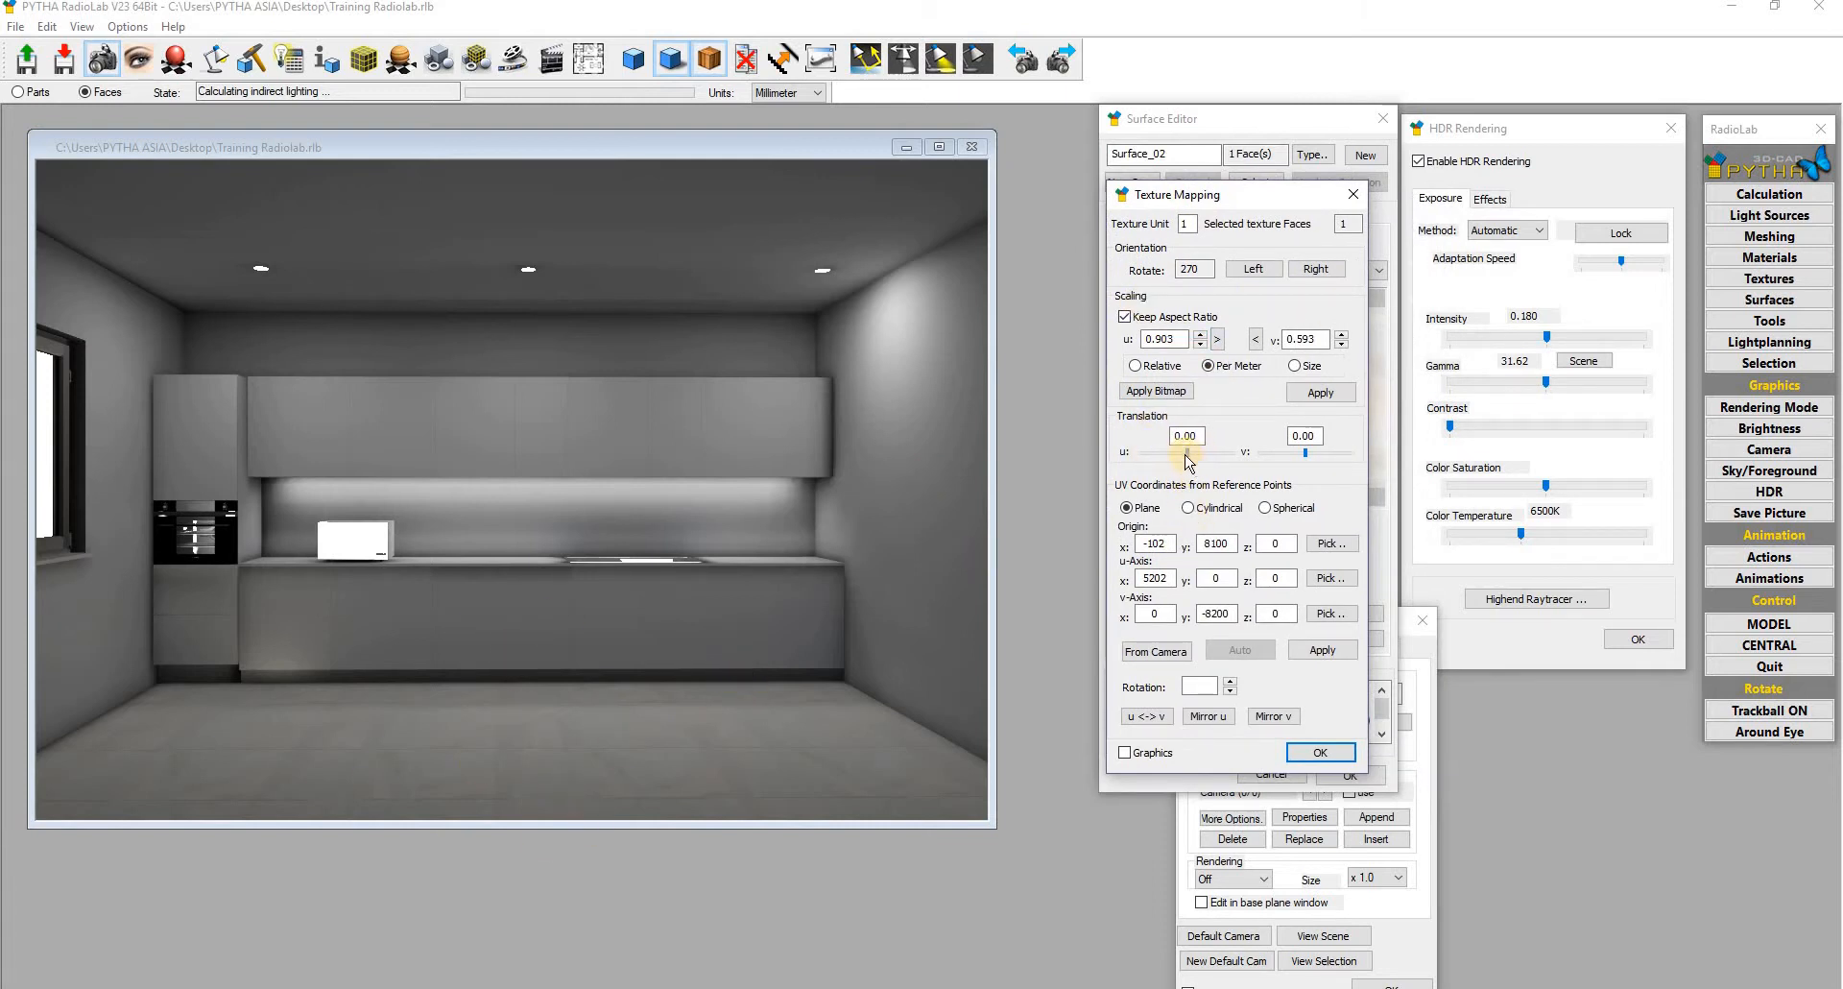
{"action": "mouse_move", "coordinate": [1190, 457]}
{"action": "left_mouse_down"}
{"action": "mouse_move", "coordinate": [1147, 457]}
{"action": "mouse_move", "coordinate": [1214, 455]}
{"action": "mouse_move", "coordinate": [1177, 456]}
{"action": "left_mouse_up"}
{"action": "left_click_drag", "start_coordinate": [1308, 461], "coordinate": [798, 624]}
{"action": "left_click", "coordinate": [1323, 650]}
{"action": "left_click", "coordinate": [1321, 752]}
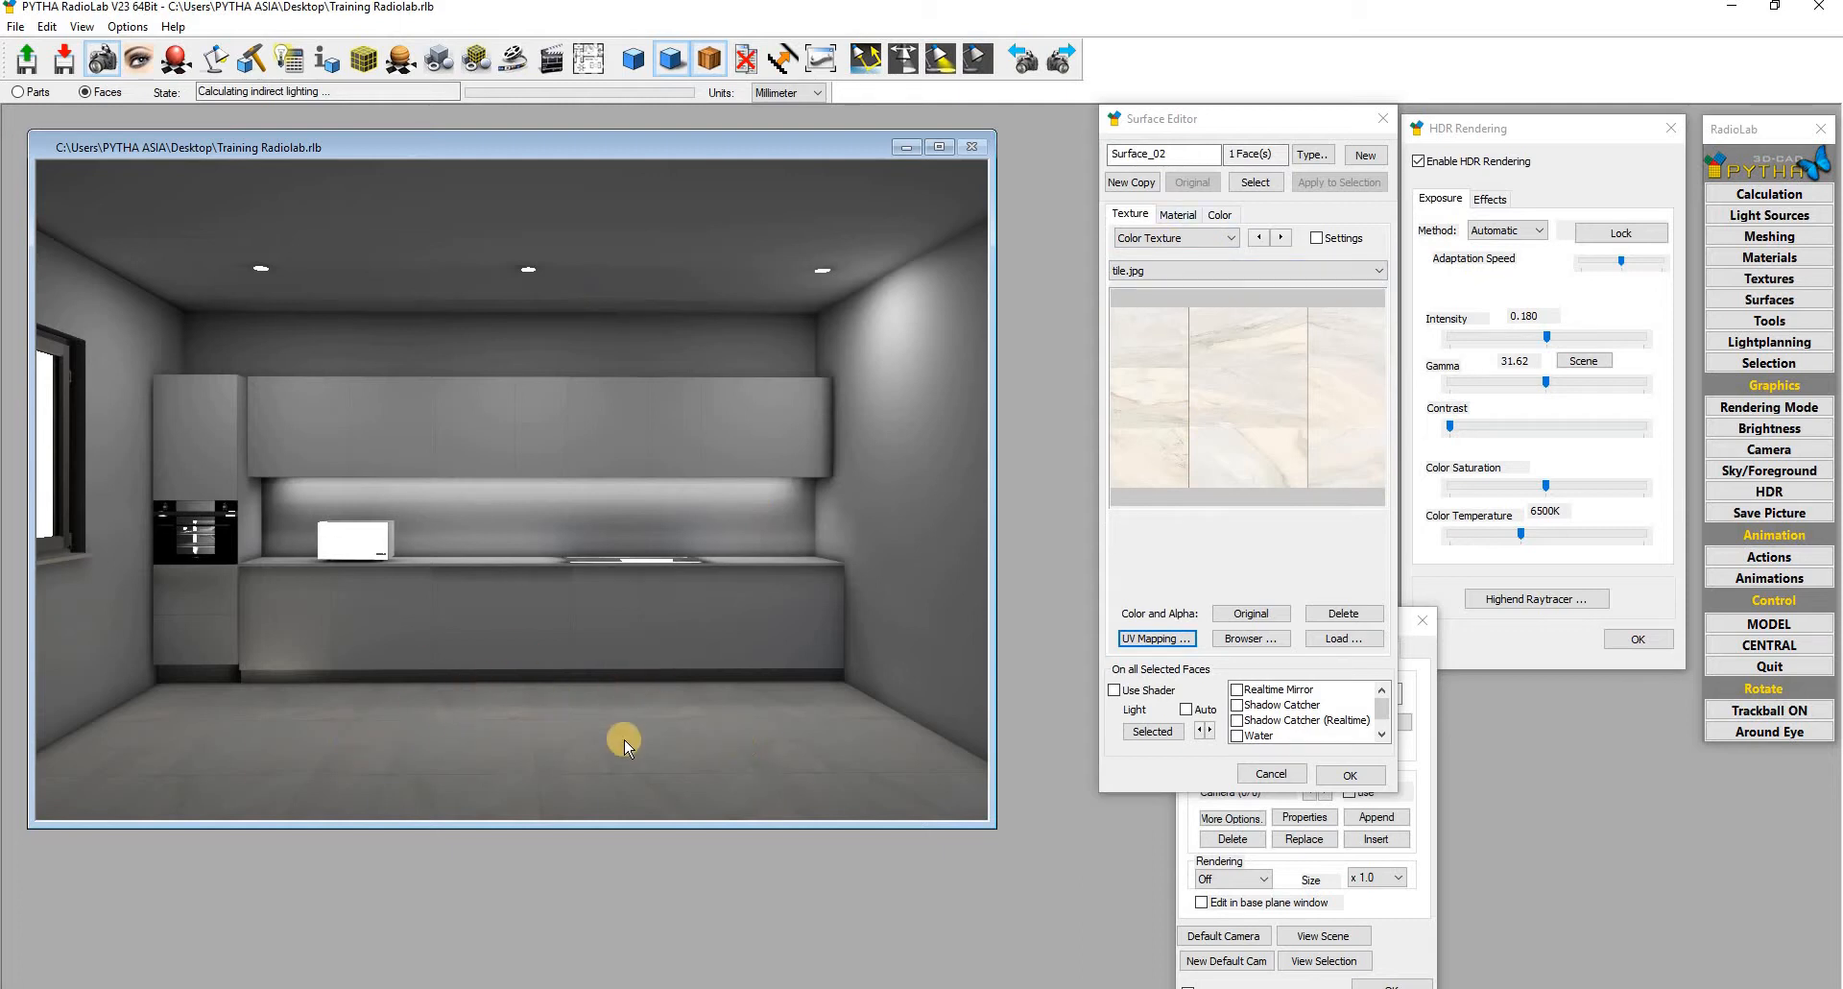
Step: Enable Realtime Mirror on the floor face and view its reflections from a changed camera angle
{"action": "left_click", "coordinate": [1237, 690]}
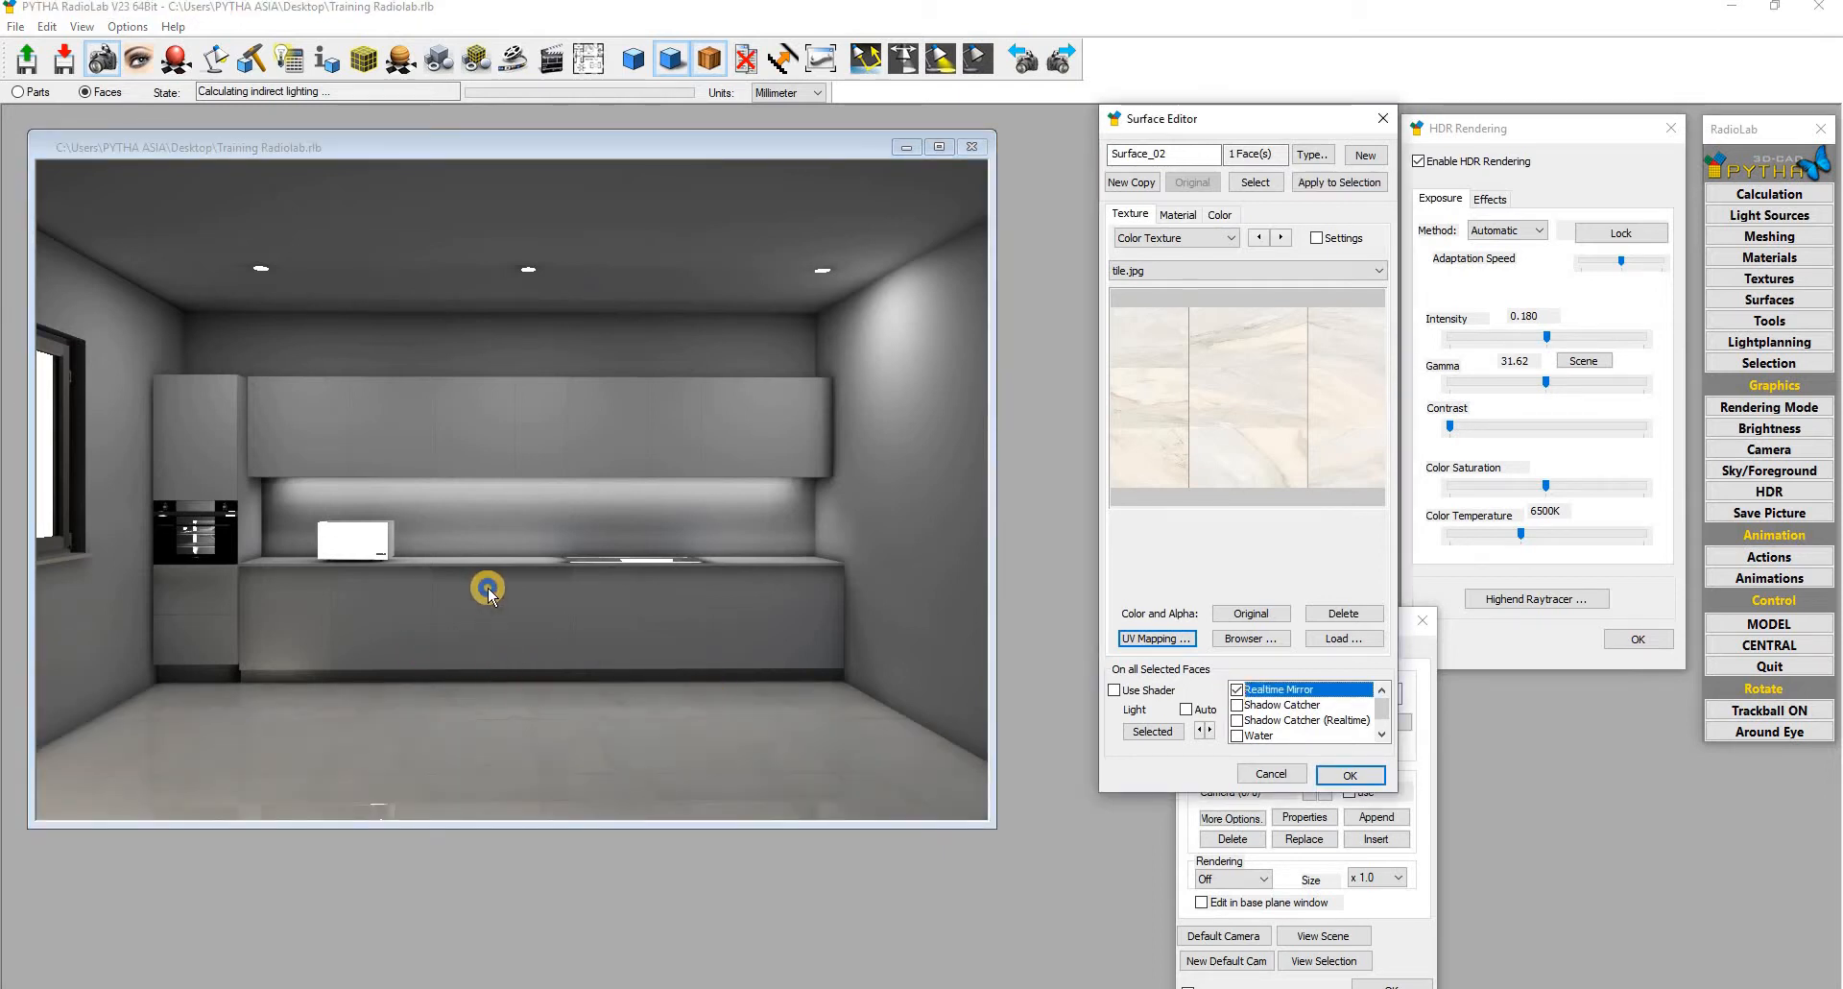
{"action": "left_click_drag", "start_coordinate": [488, 588], "coordinate": [580, 713]}
{"action": "left_click_drag", "start_coordinate": [576, 638], "coordinate": [455, 704]}
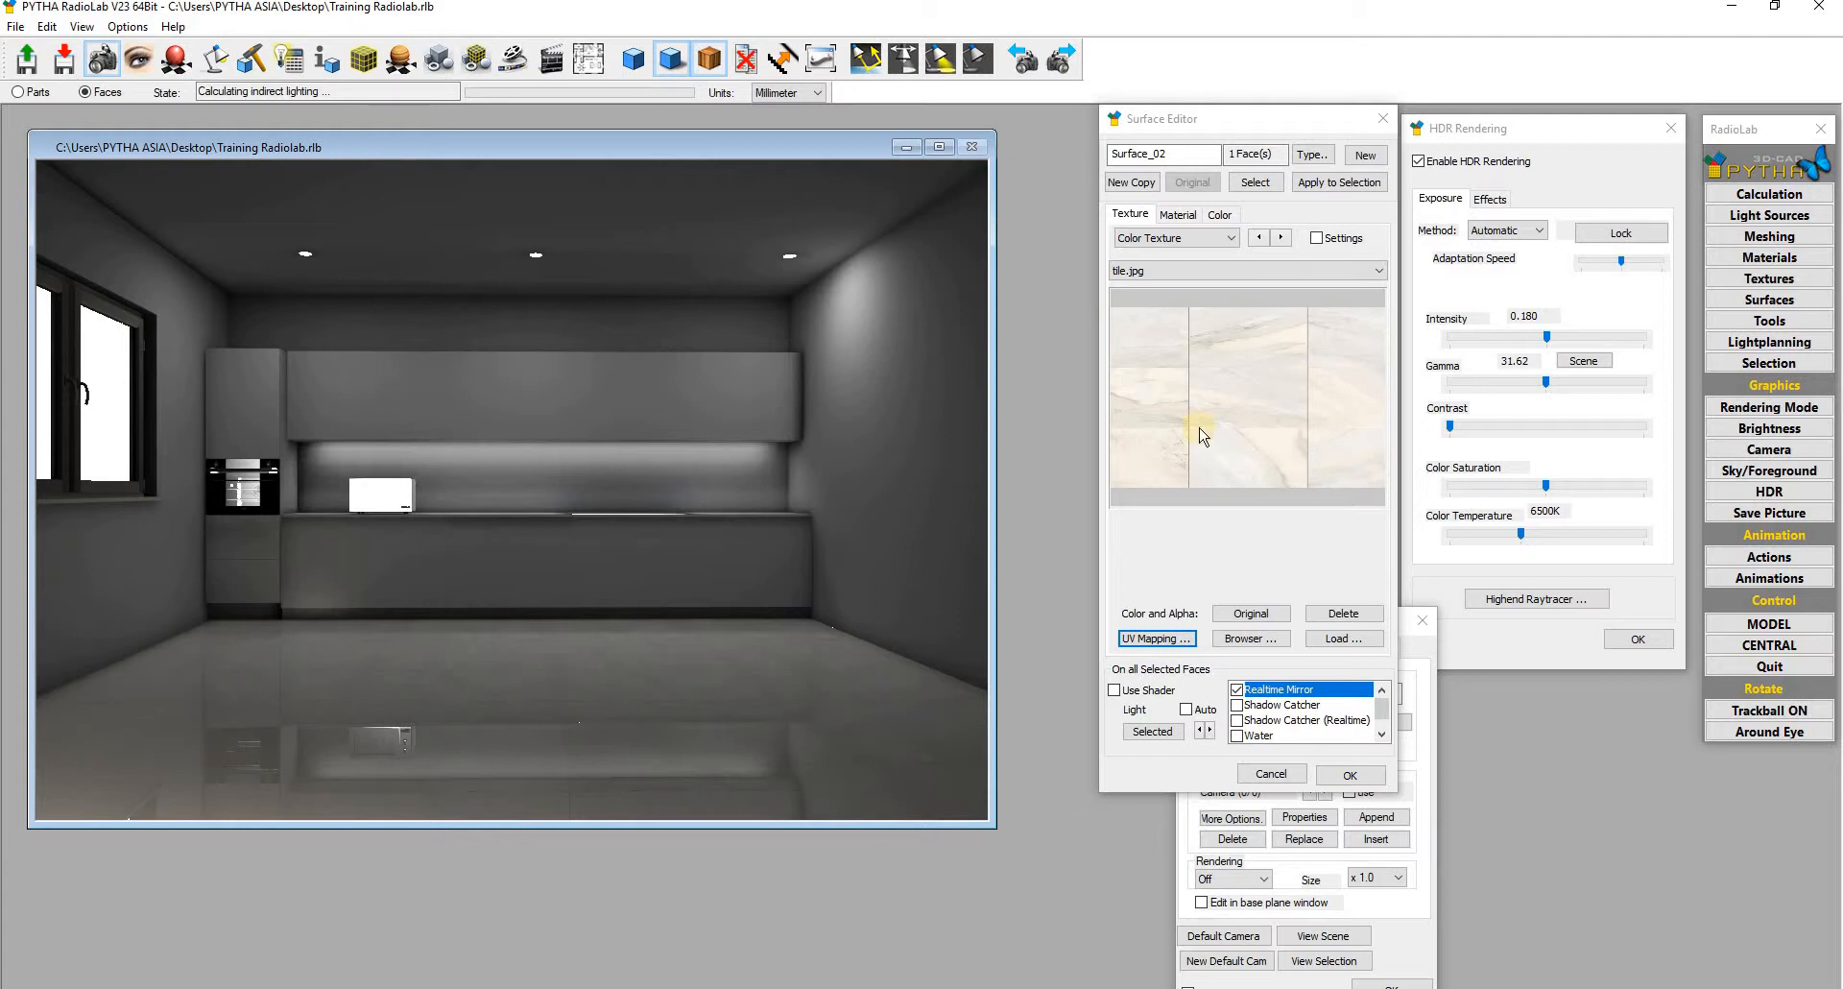
Step: Try stronger and weaker floor reflections, then set the material's specular value to 0.21
{"action": "left_click", "coordinate": [1179, 215]}
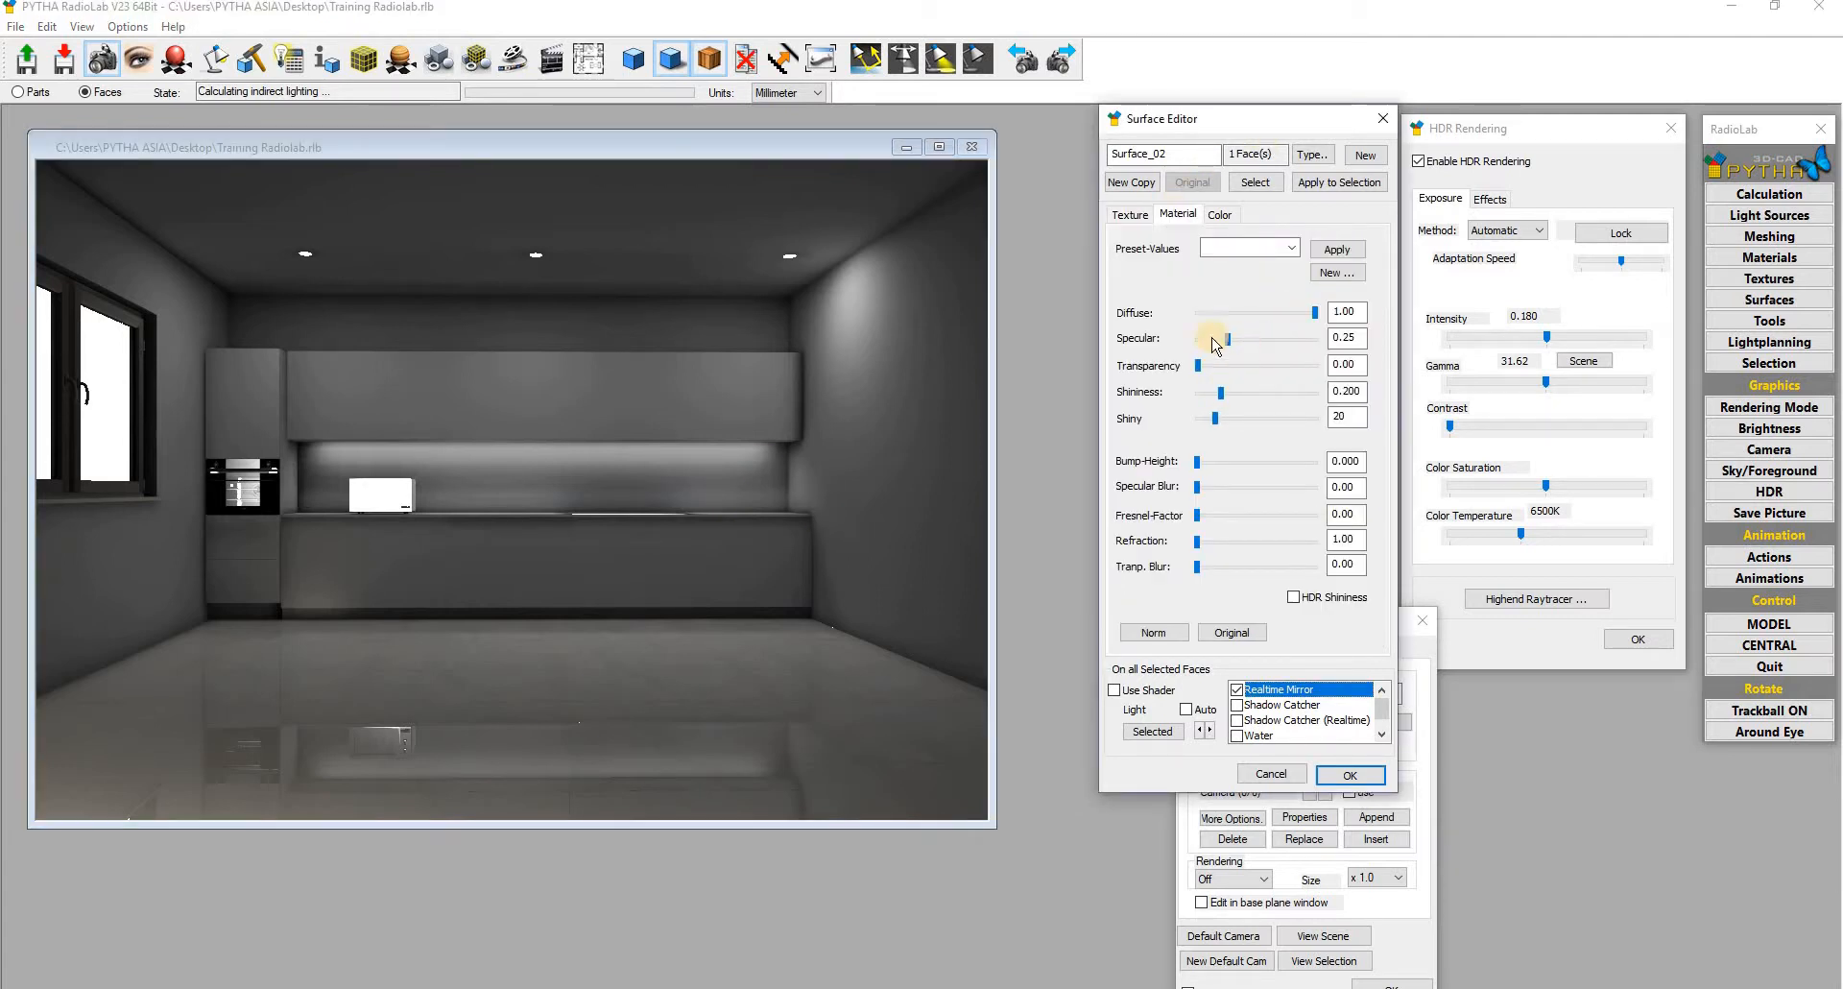
{"action": "left_click_drag", "start_coordinate": [1217, 341], "coordinate": [1306, 343]}
{"action": "left_click", "coordinate": [1317, 342]}
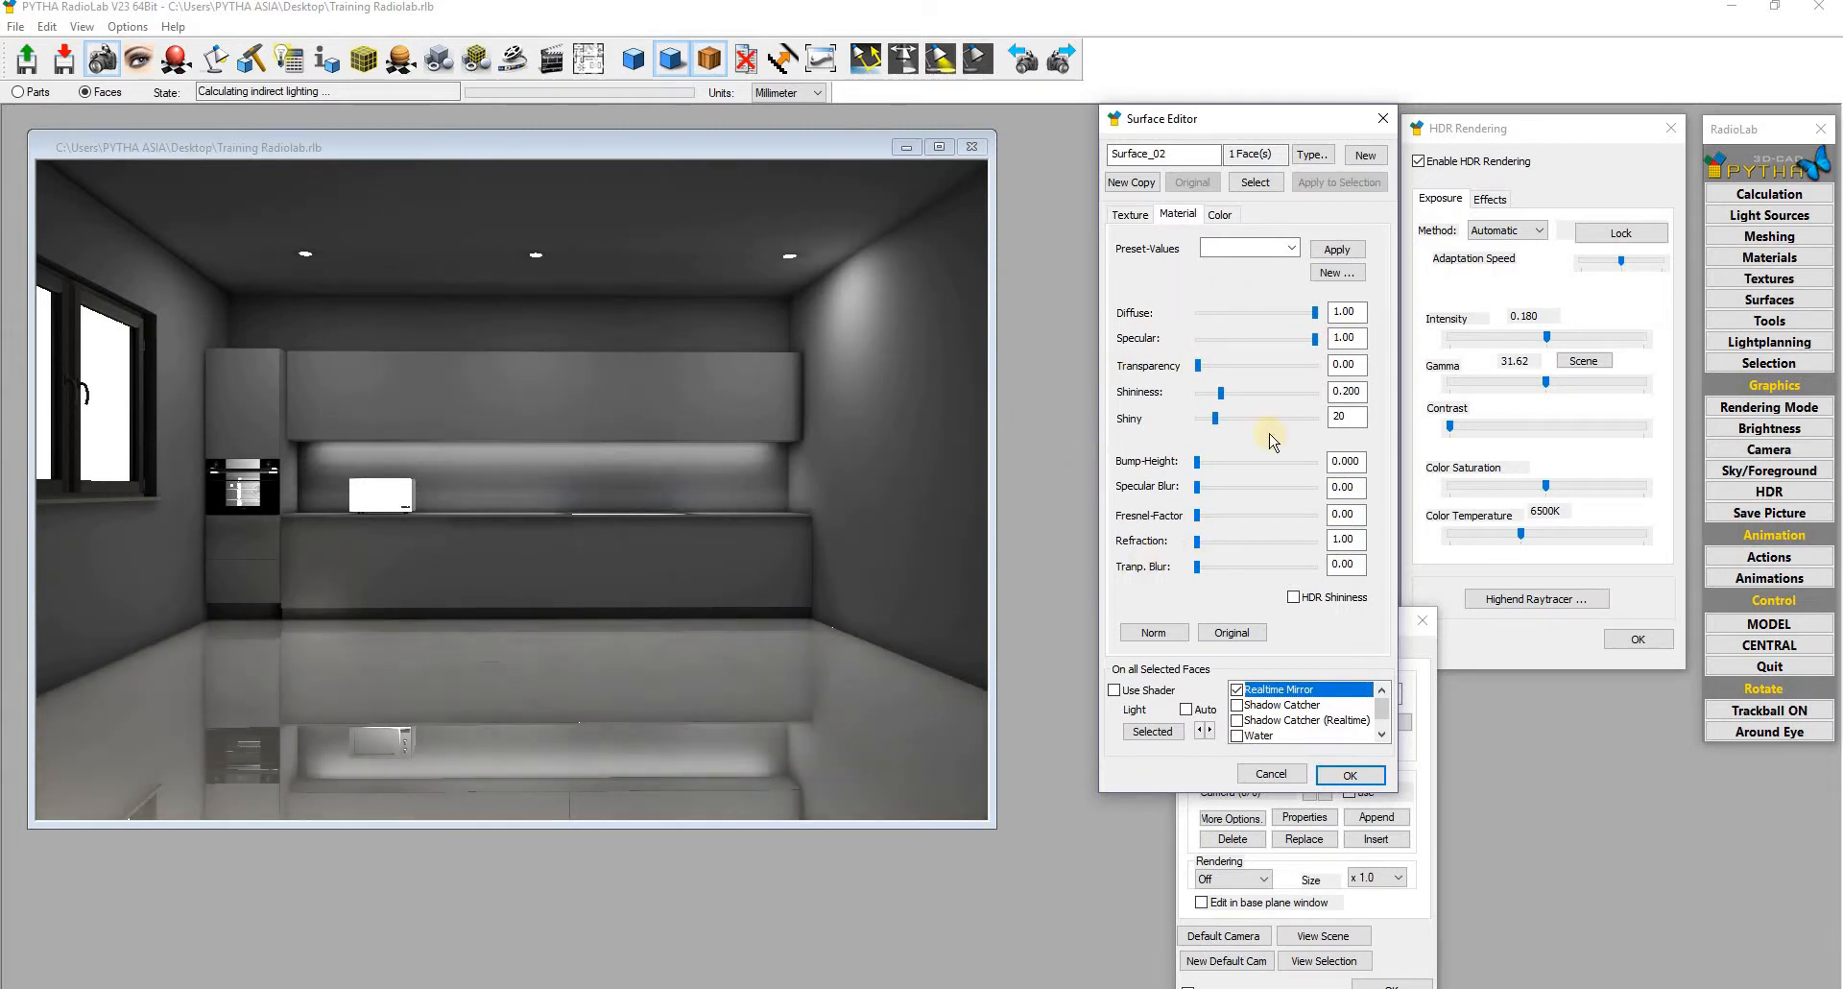
{"action": "left_click", "coordinate": [1228, 339]}
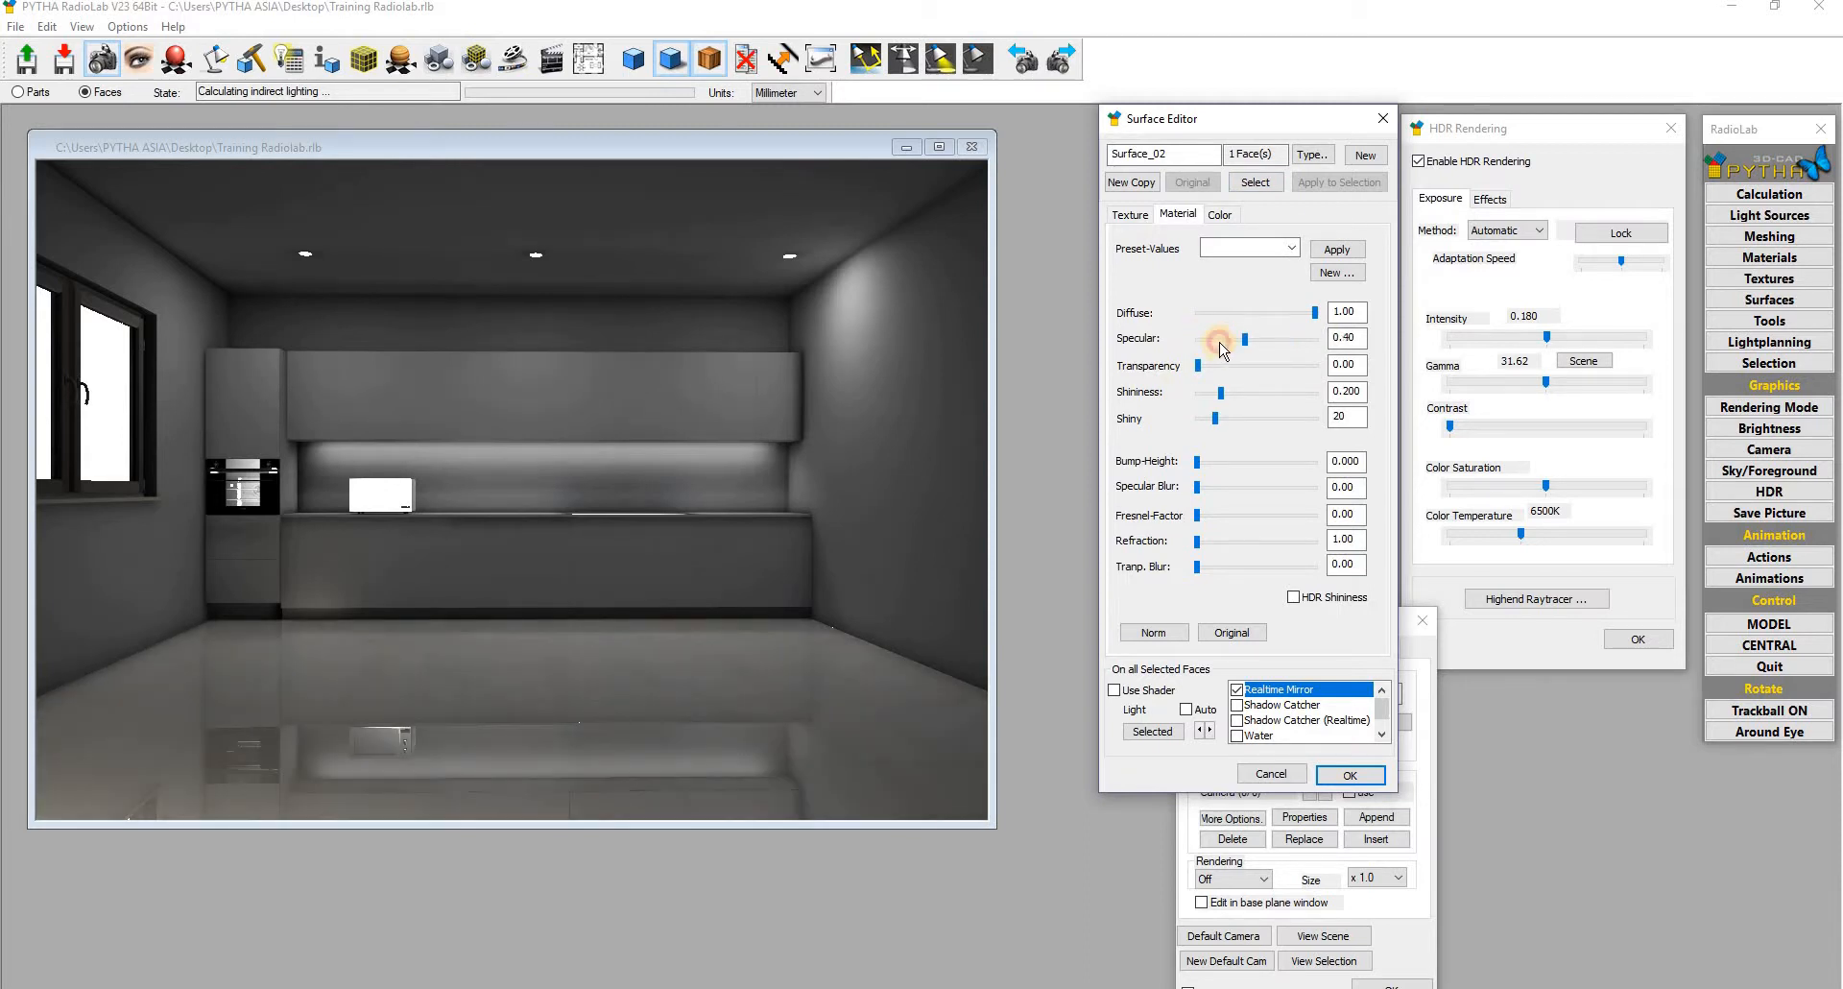
{"action": "left_click", "coordinate": [1220, 342]}
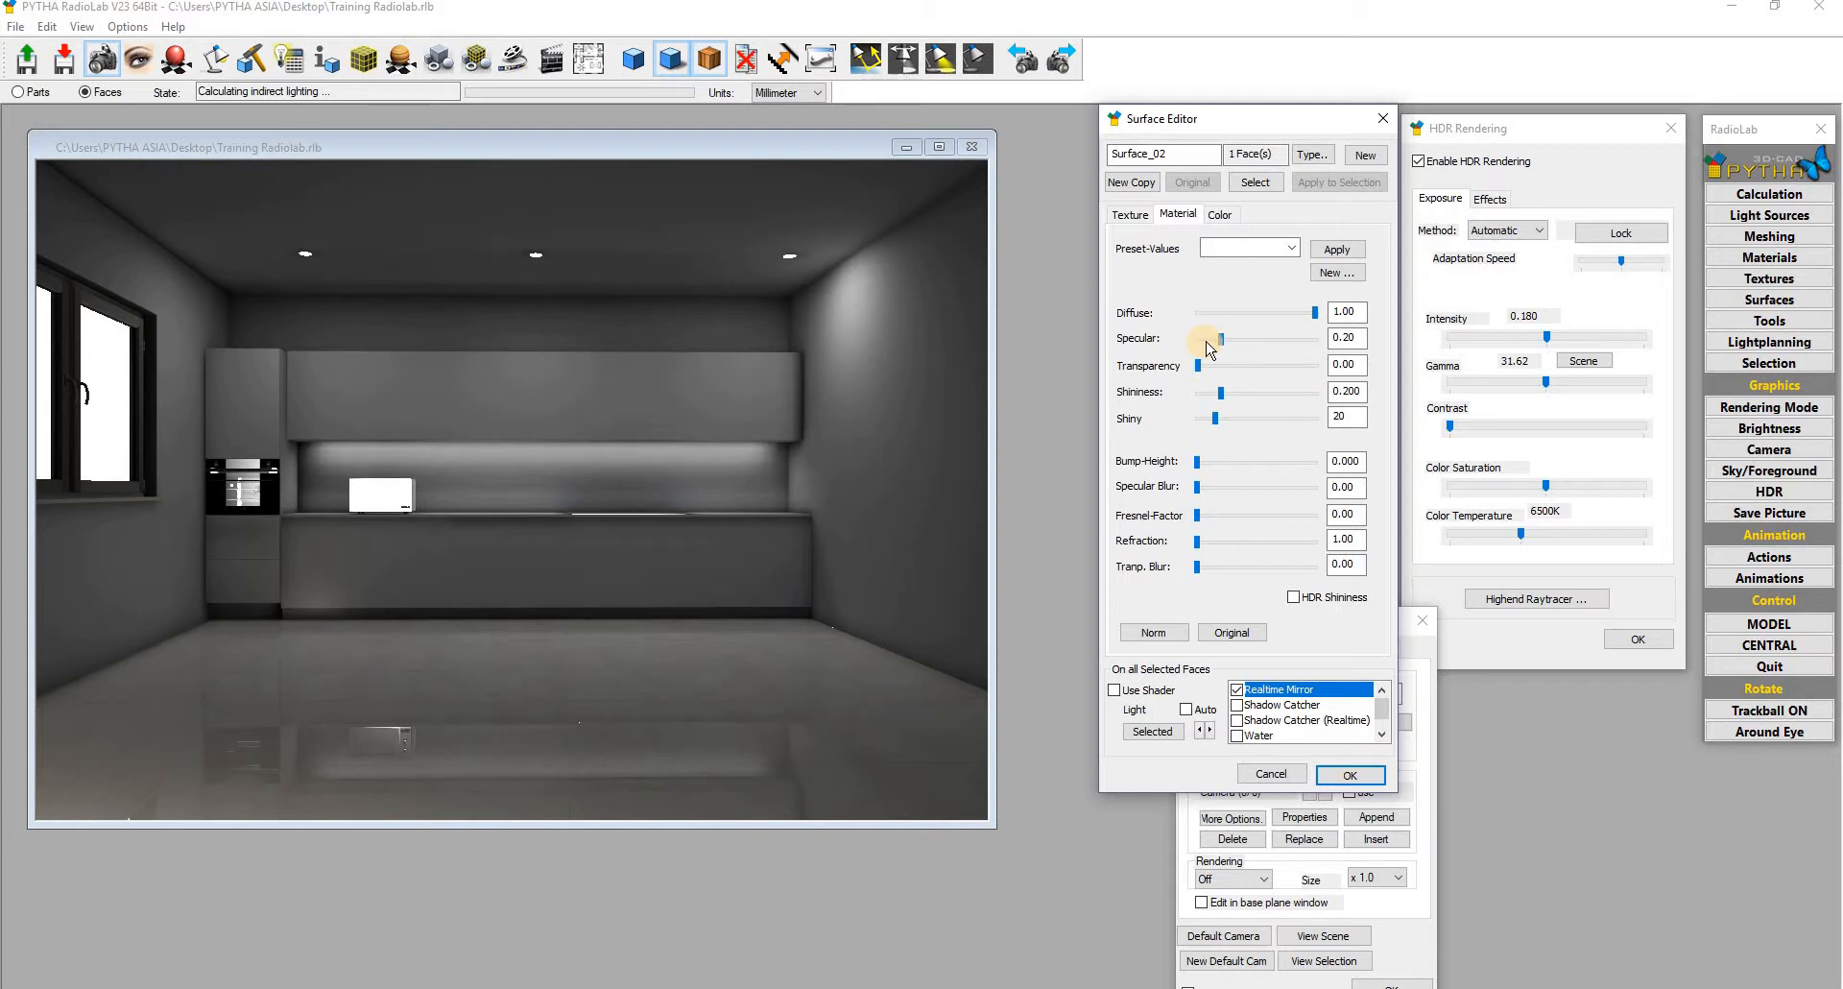
{"action": "left_click_drag", "start_coordinate": [1212, 341], "coordinate": [1222, 348]}
{"action": "left_click_drag", "start_coordinate": [1225, 346], "coordinate": [1223, 341]}
Step: Set the floor material's diffuse to 0.80, shininess to 0.000 and shiny to 1
{"action": "left_click_drag", "start_coordinate": [1298, 322], "coordinate": [1292, 321]}
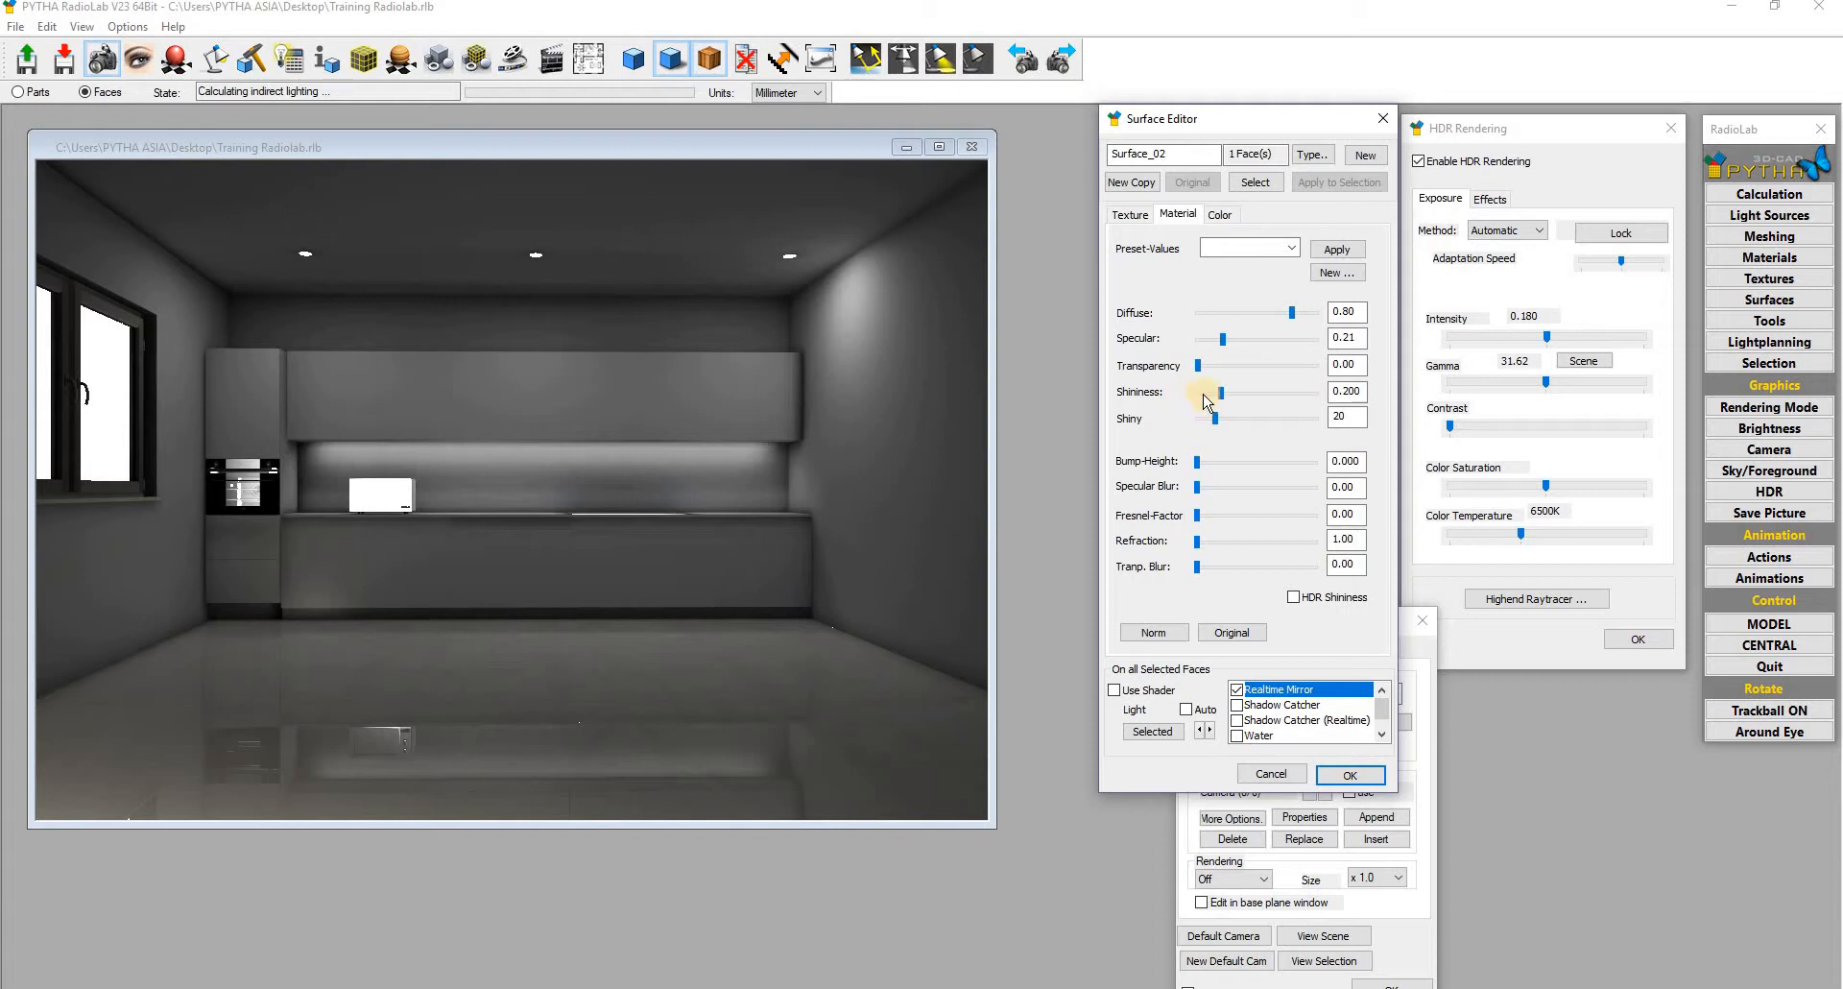
{"action": "left_click_drag", "start_coordinate": [1207, 393], "coordinate": [1190, 418]}
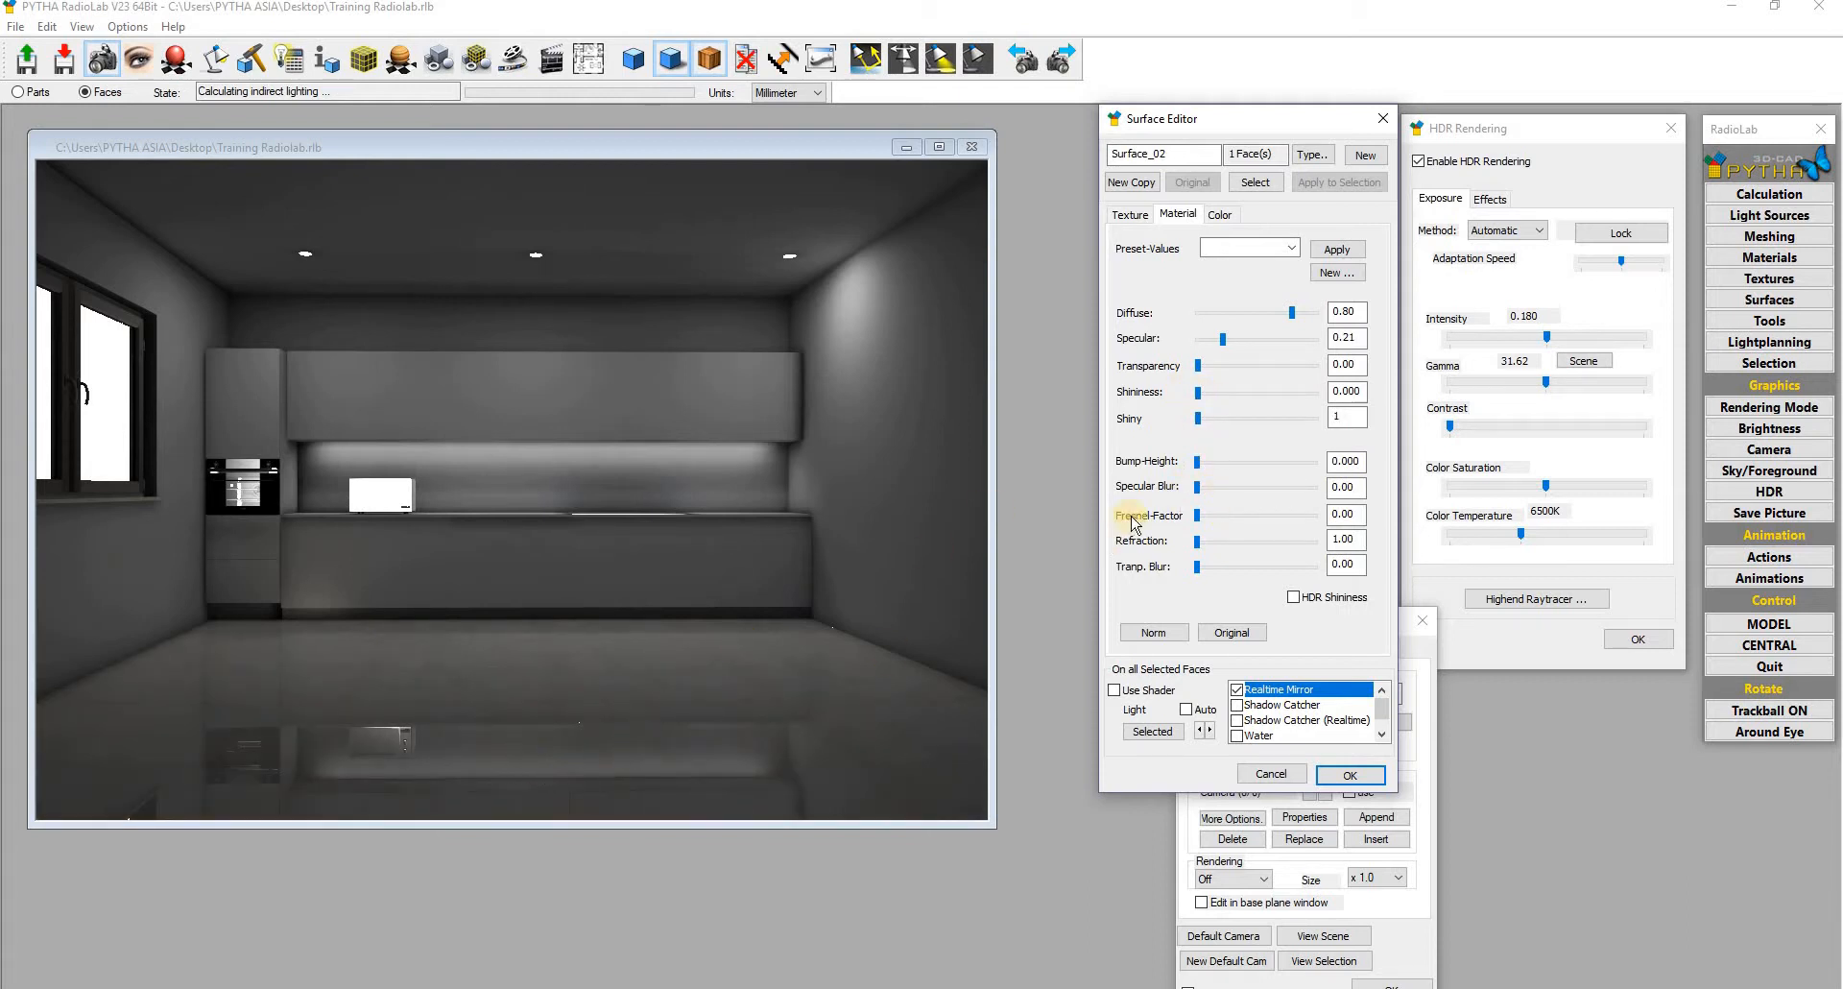
Step: Try a specular blur of 0.20 on the floor material and reset it to 0.00
{"action": "left_click", "coordinate": [1287, 488]}
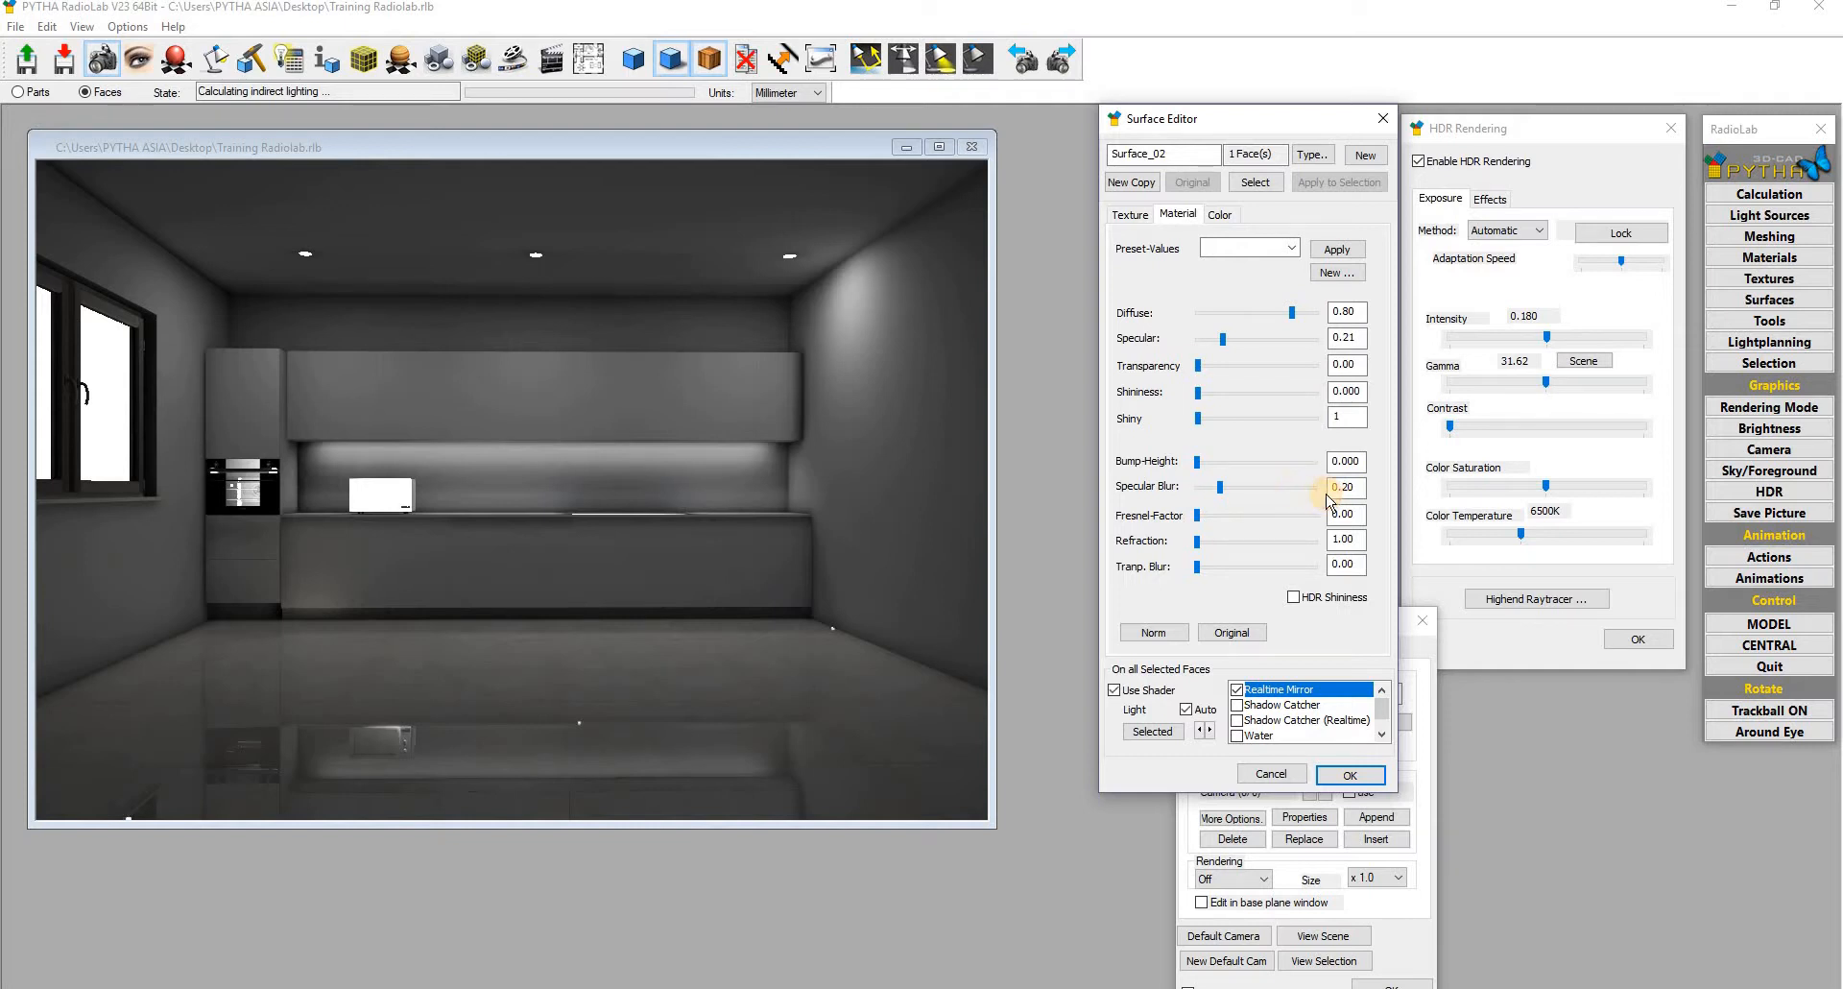
{"action": "left_click", "coordinate": [1219, 488]}
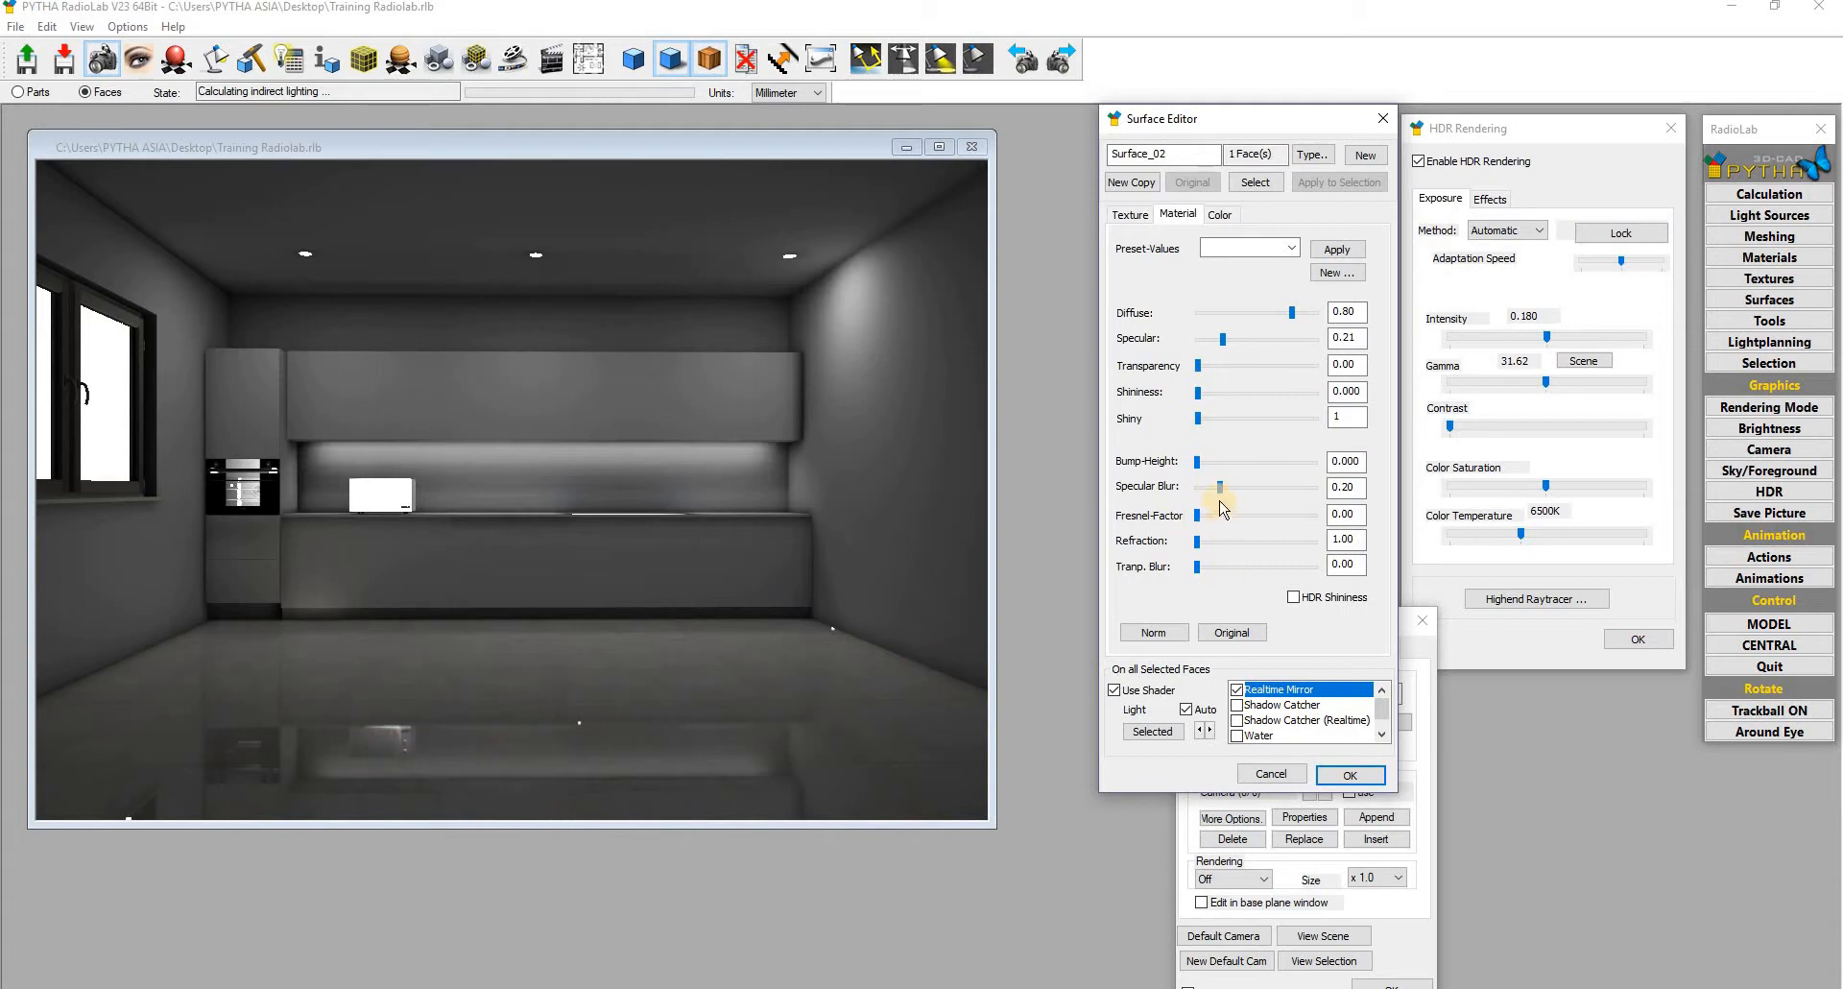
{"action": "left_click_drag", "start_coordinate": [1220, 489], "coordinate": [1195, 487]}
Step: Save the floor's current material values as a new material preset named shiny tile
{"action": "left_click", "coordinate": [1291, 247]}
{"action": "left_click", "coordinate": [1342, 276]}
{"action": "left_click", "coordinate": [1341, 273]}
{"action": "left_click_drag", "start_coordinate": [1261, 401], "coordinate": [1007, 242]}
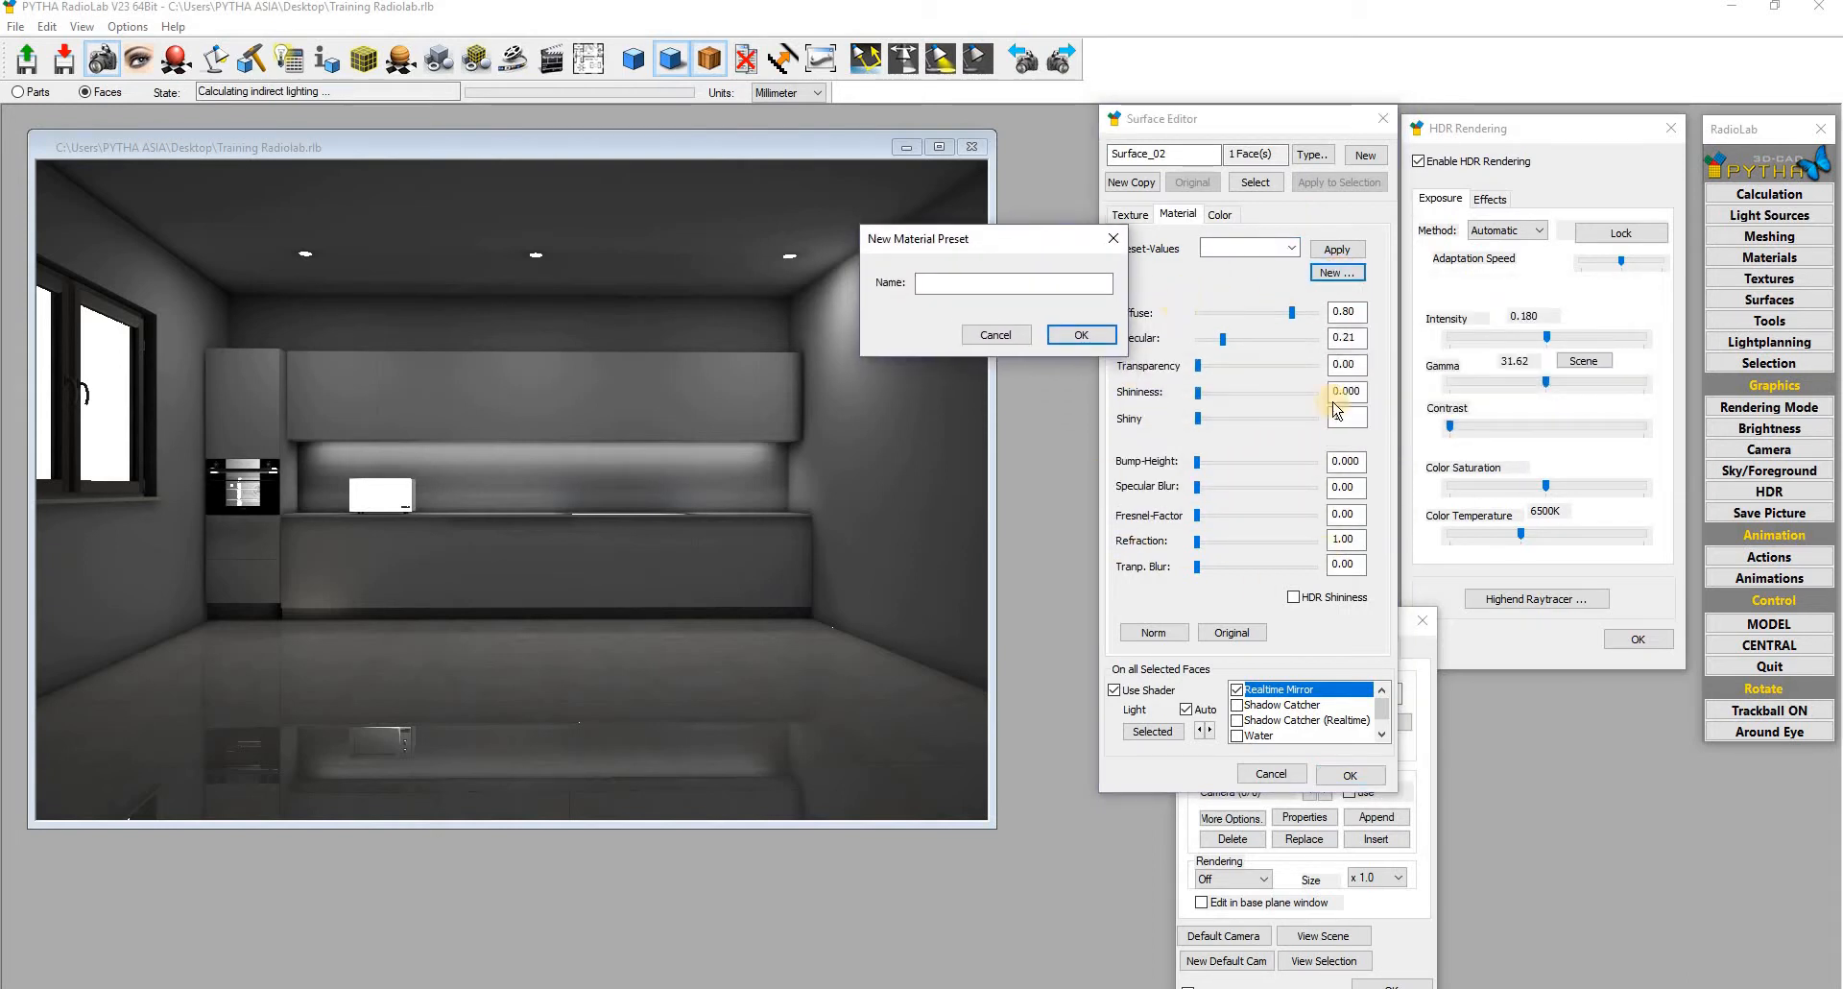
{"action": "left_click", "coordinate": [948, 281]}
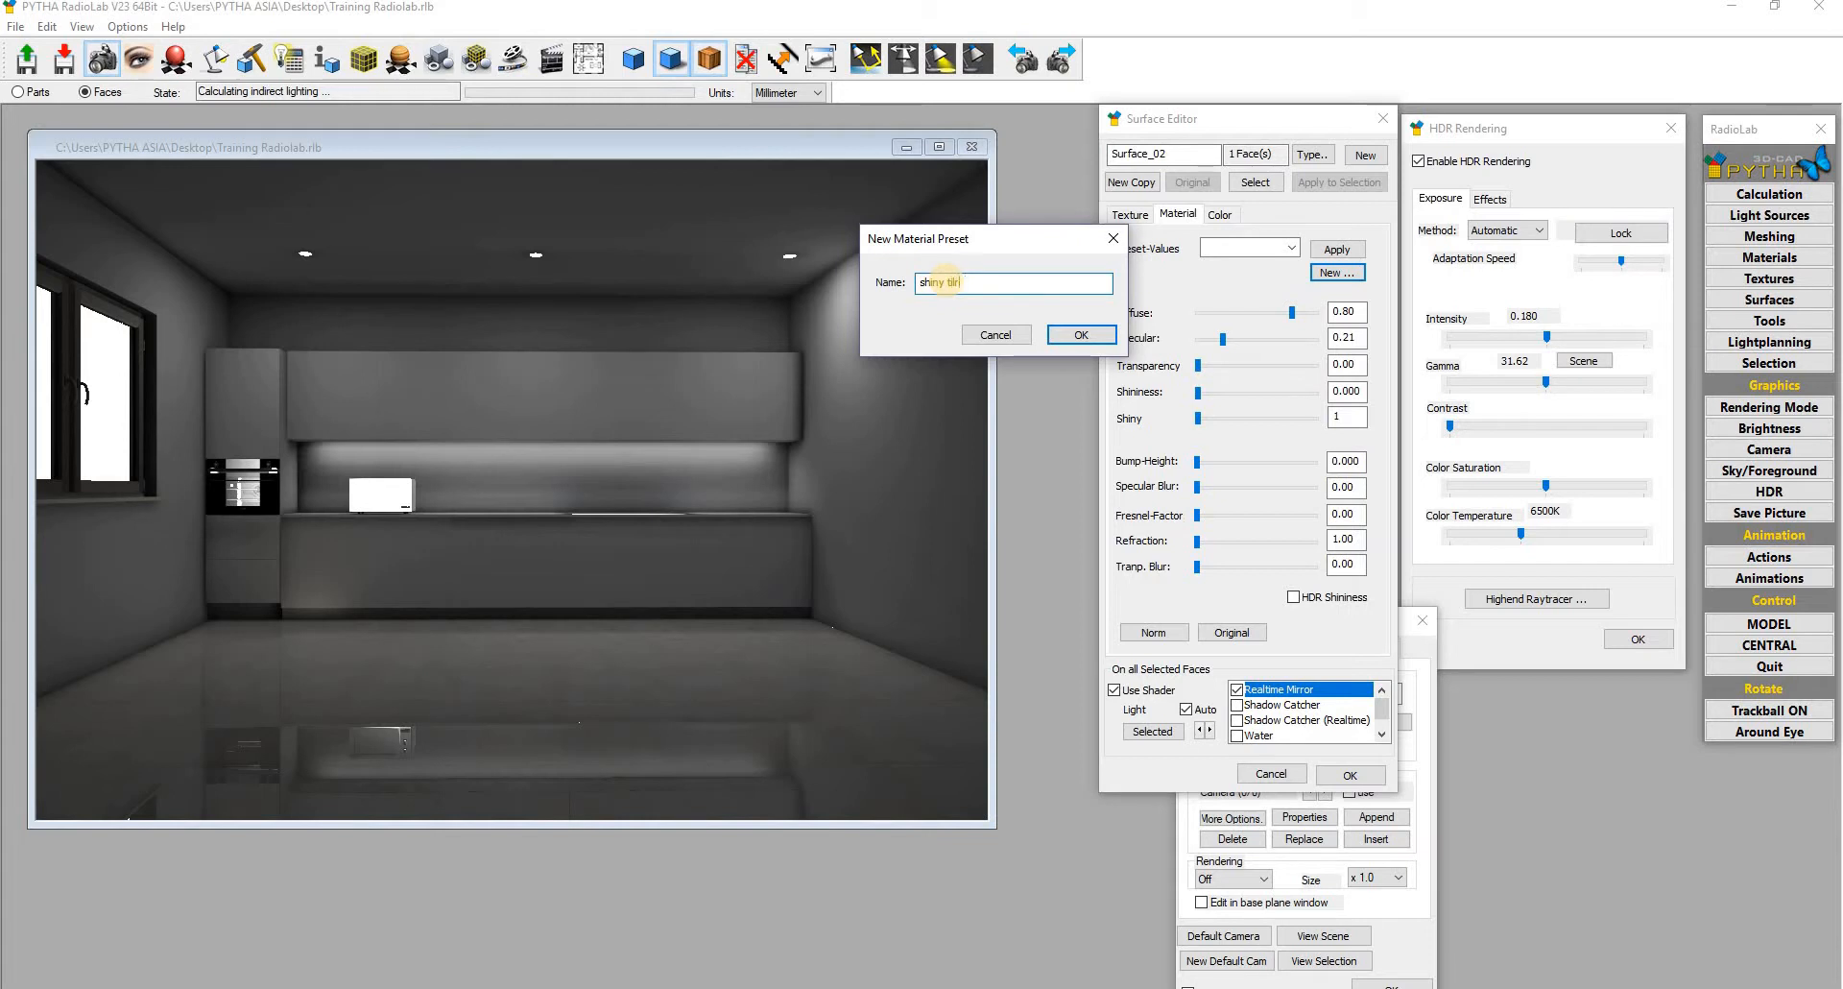
{"action": "type", "text": "shiny tile"}
{"action": "left_click", "coordinate": [1078, 336]}
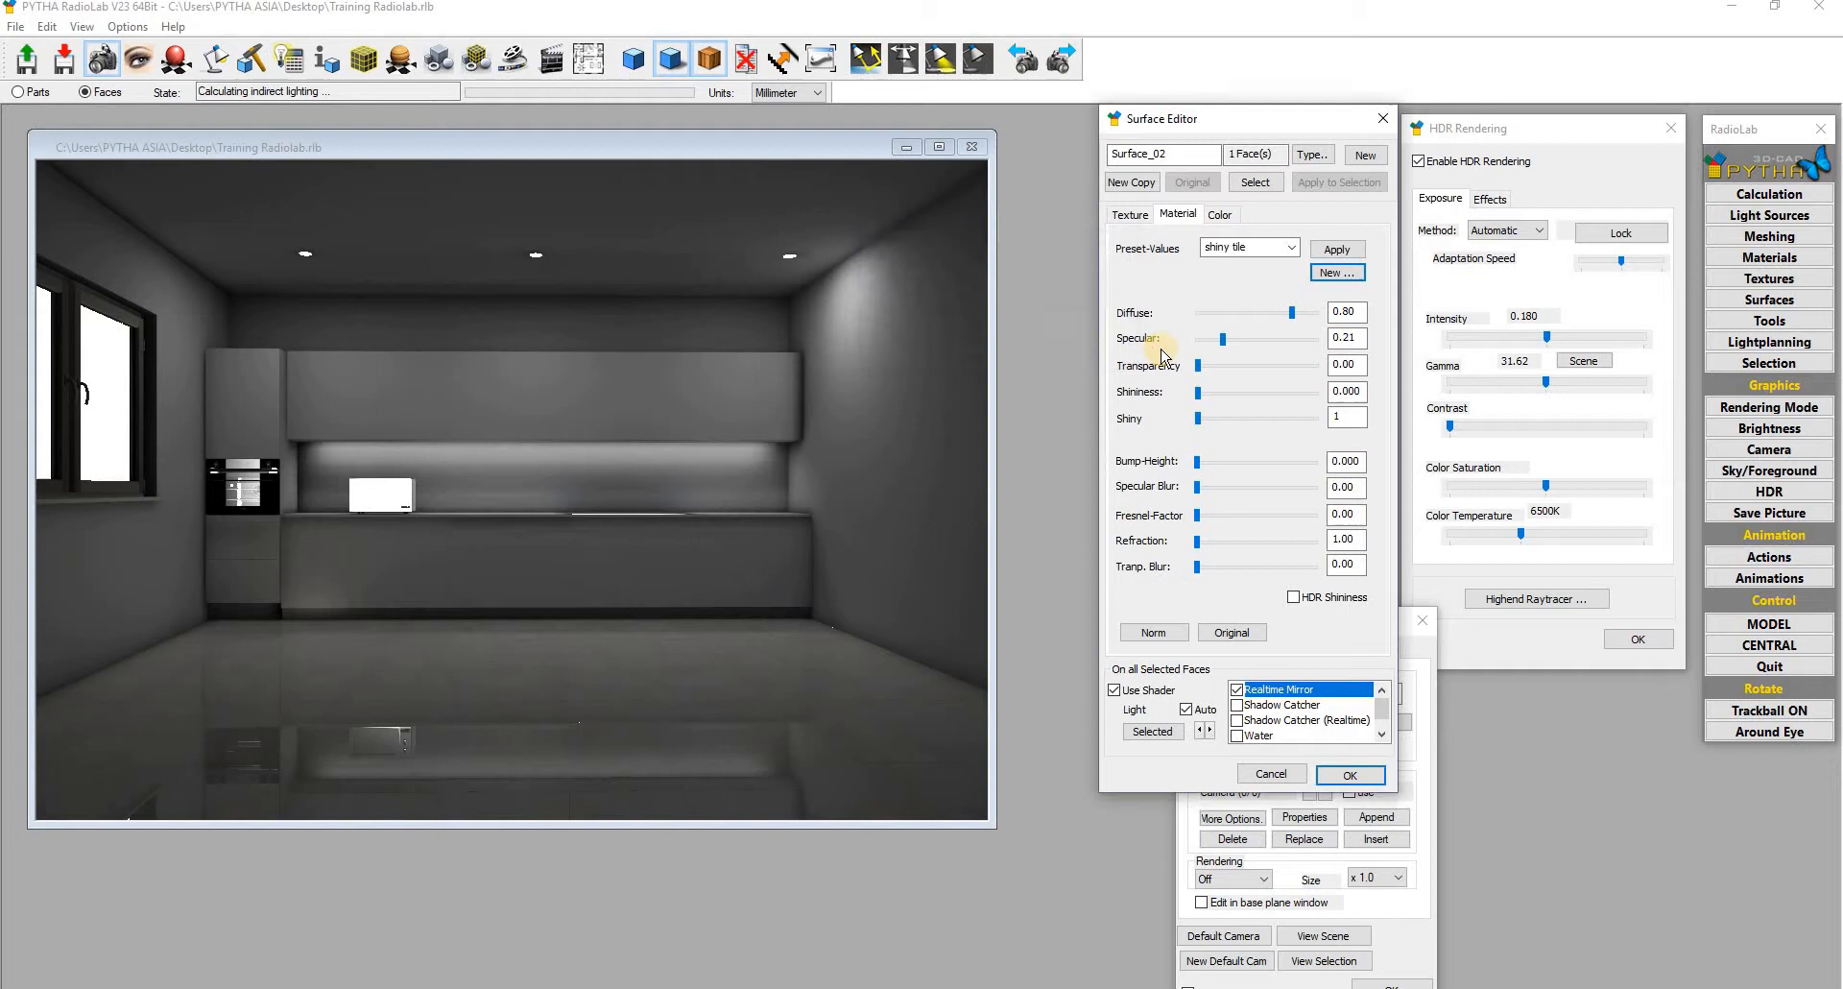
Step: Apply the shiny tile preset to the floor surface and accept the surface changes
{"action": "left_click", "coordinate": [1290, 248]}
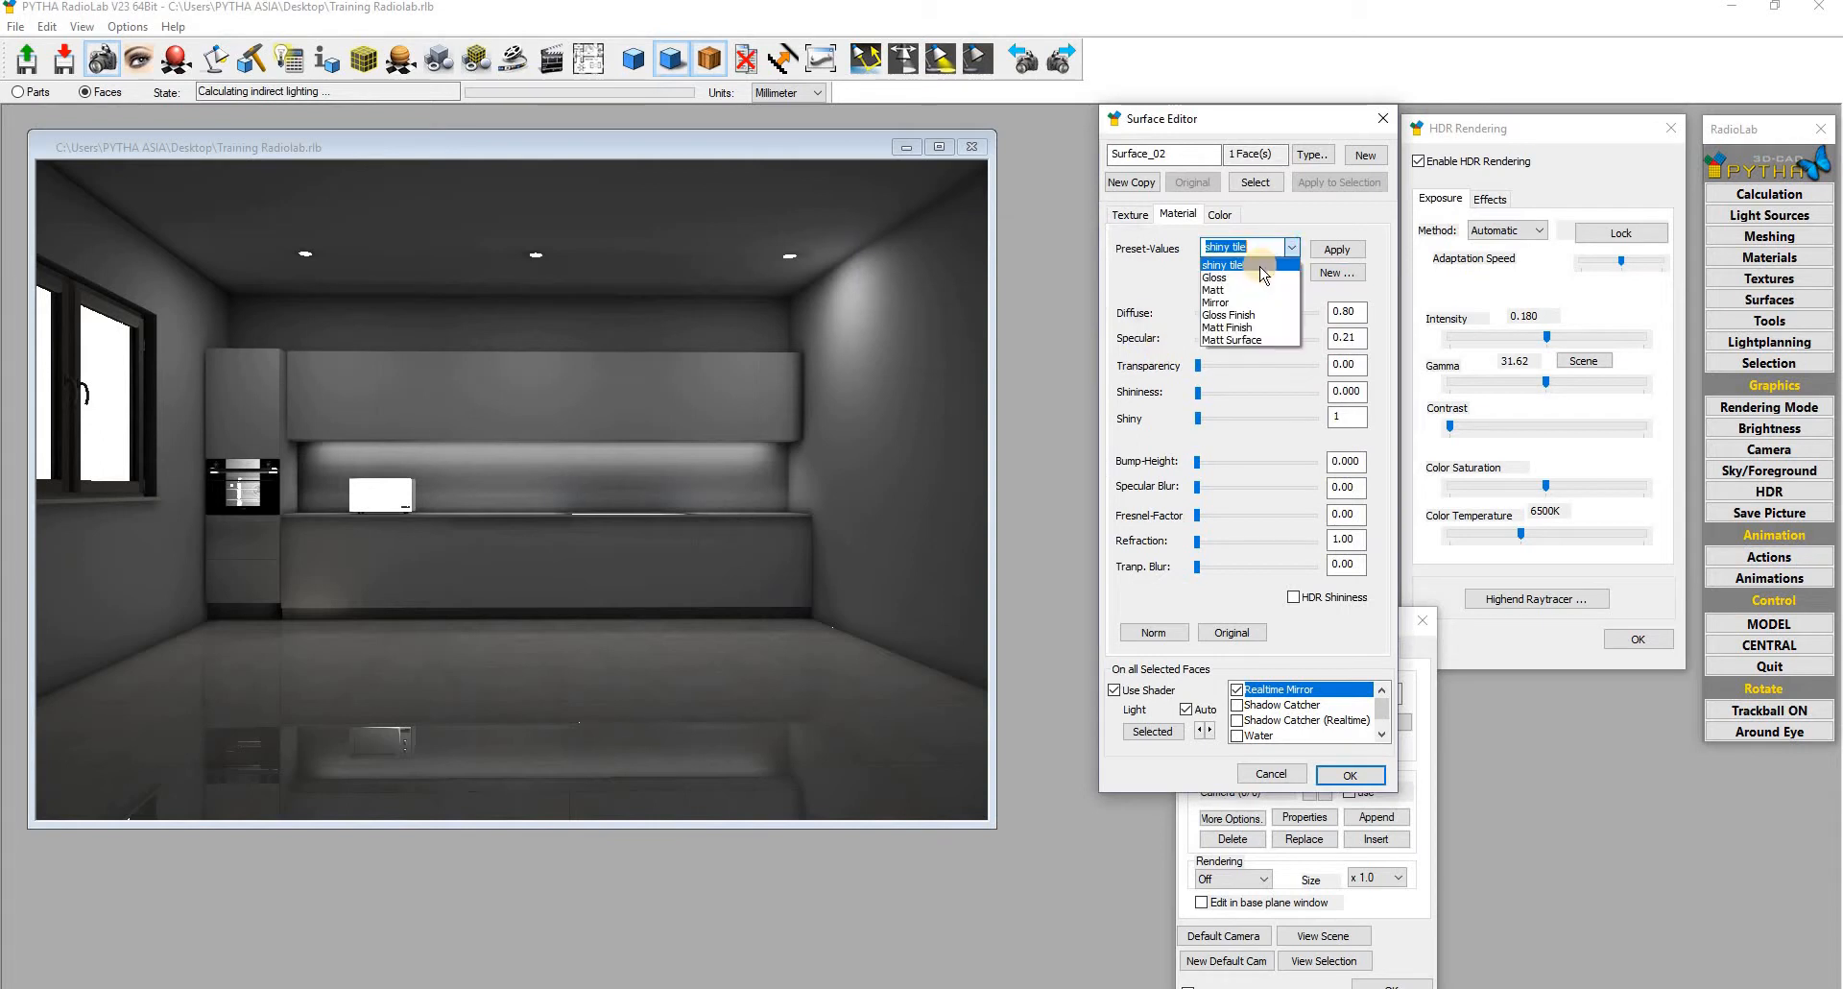
{"action": "left_click", "coordinate": [1337, 251]}
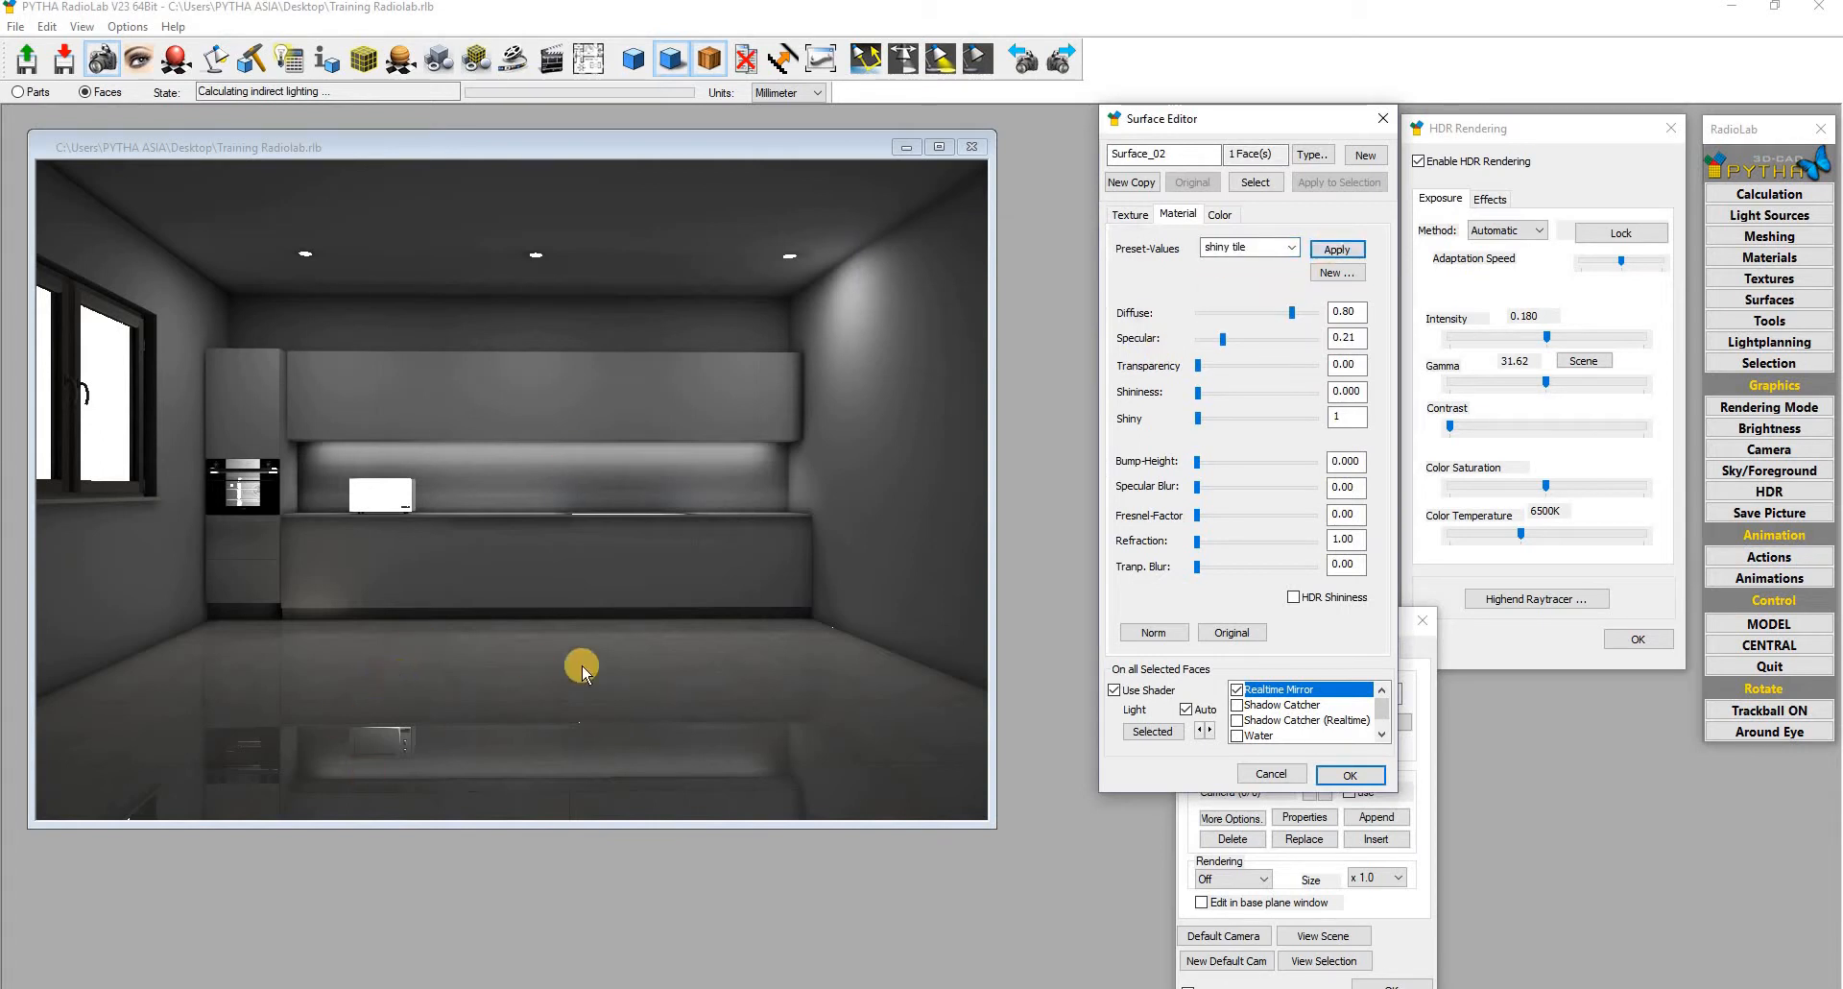
{"action": "left_click", "coordinate": [1350, 774]}
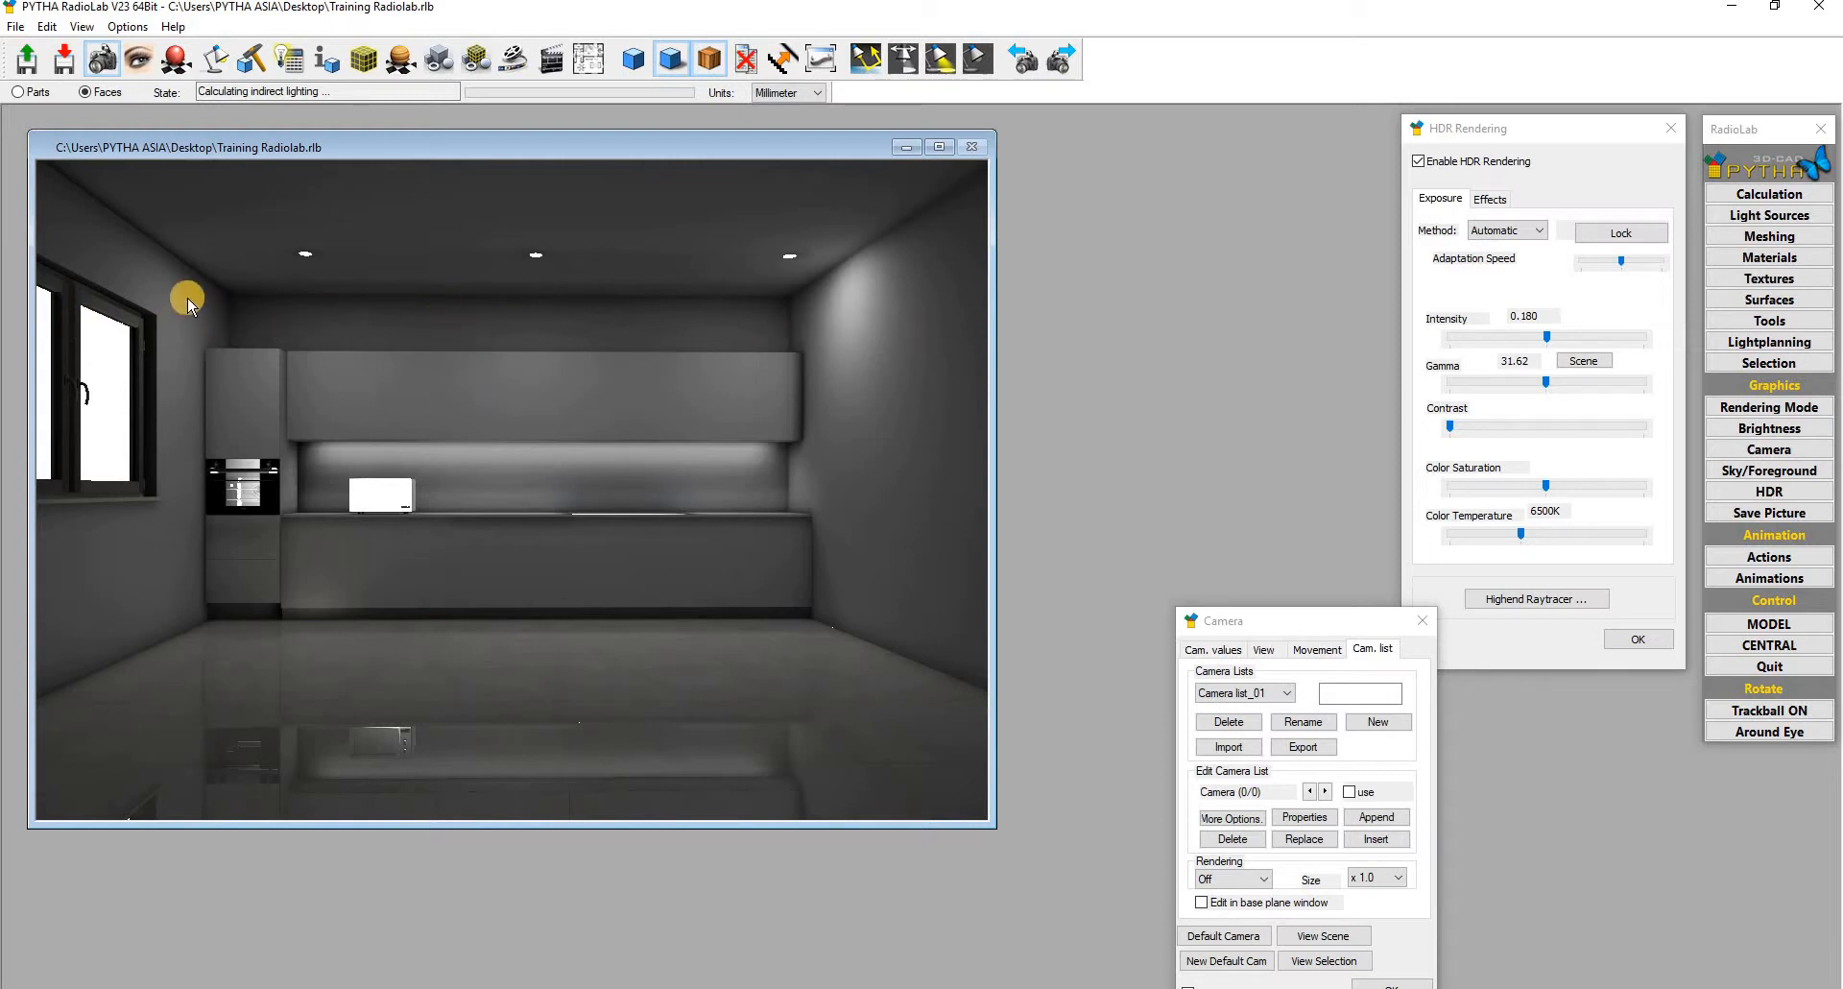
Step: Switch to part selection, pick the room's wall part and assign a new surface to it
{"action": "left_click", "coordinate": [18, 92]}
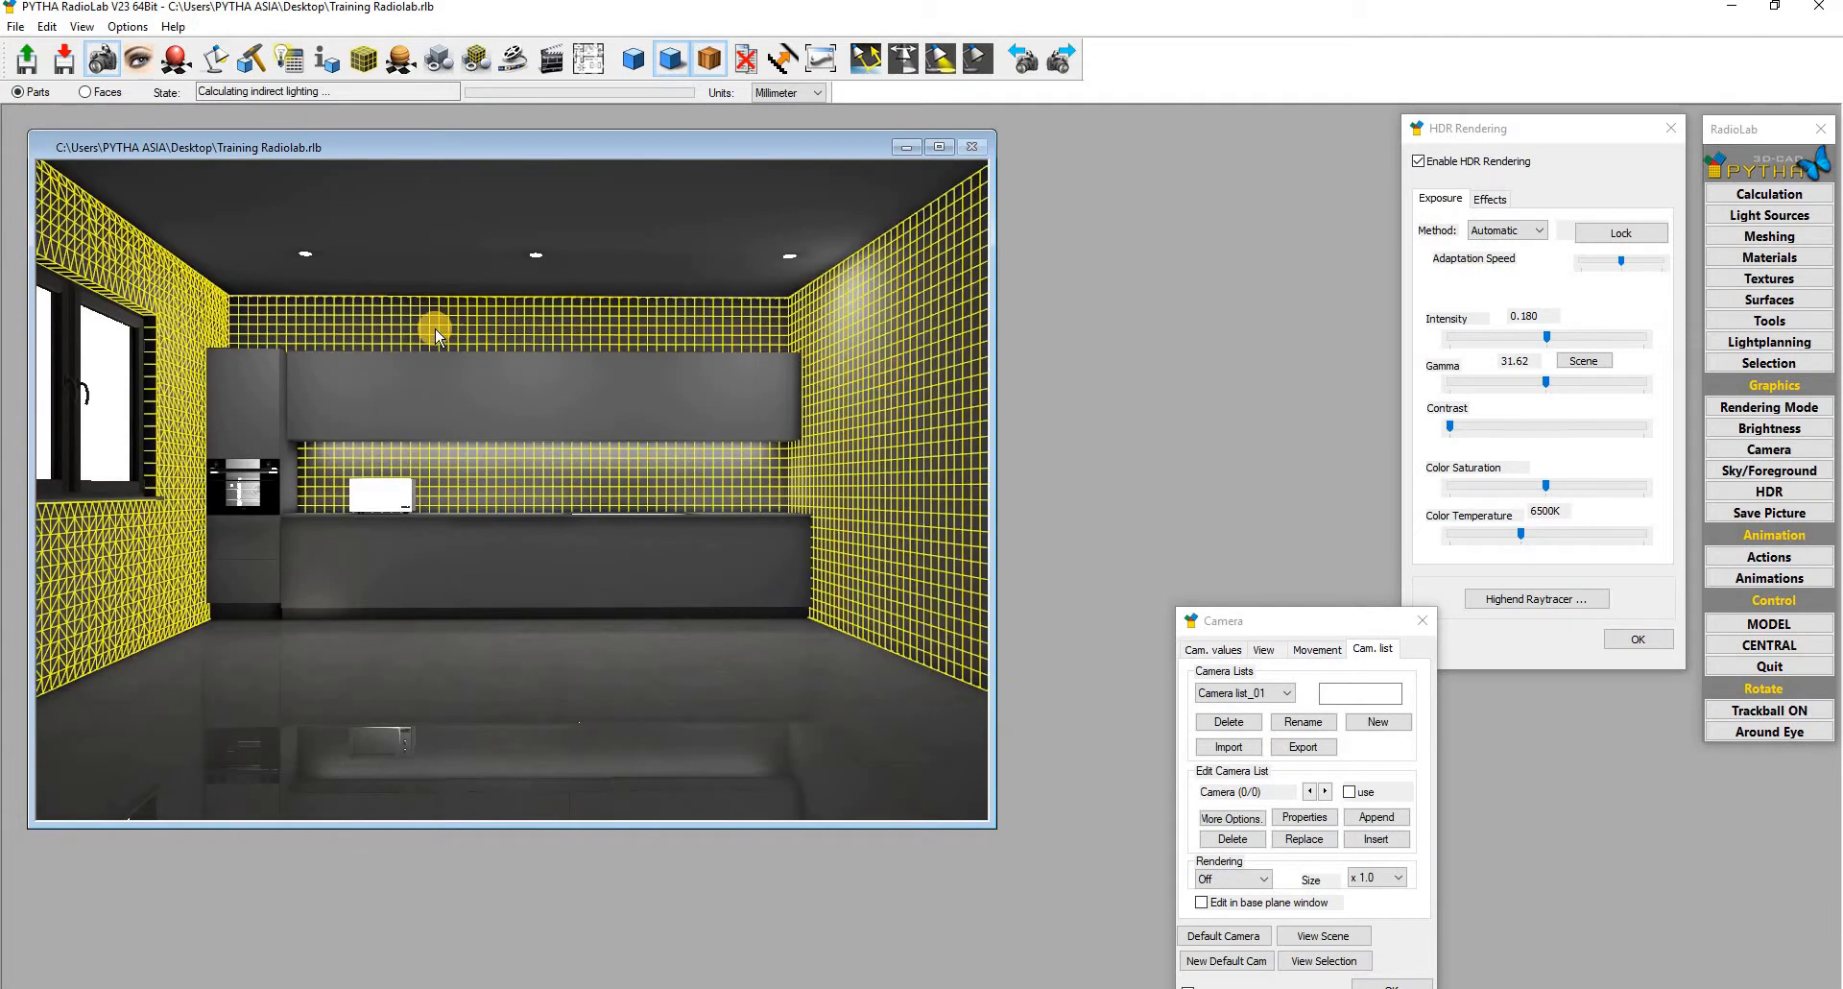
{"action": "right_click", "coordinate": [186, 305]}
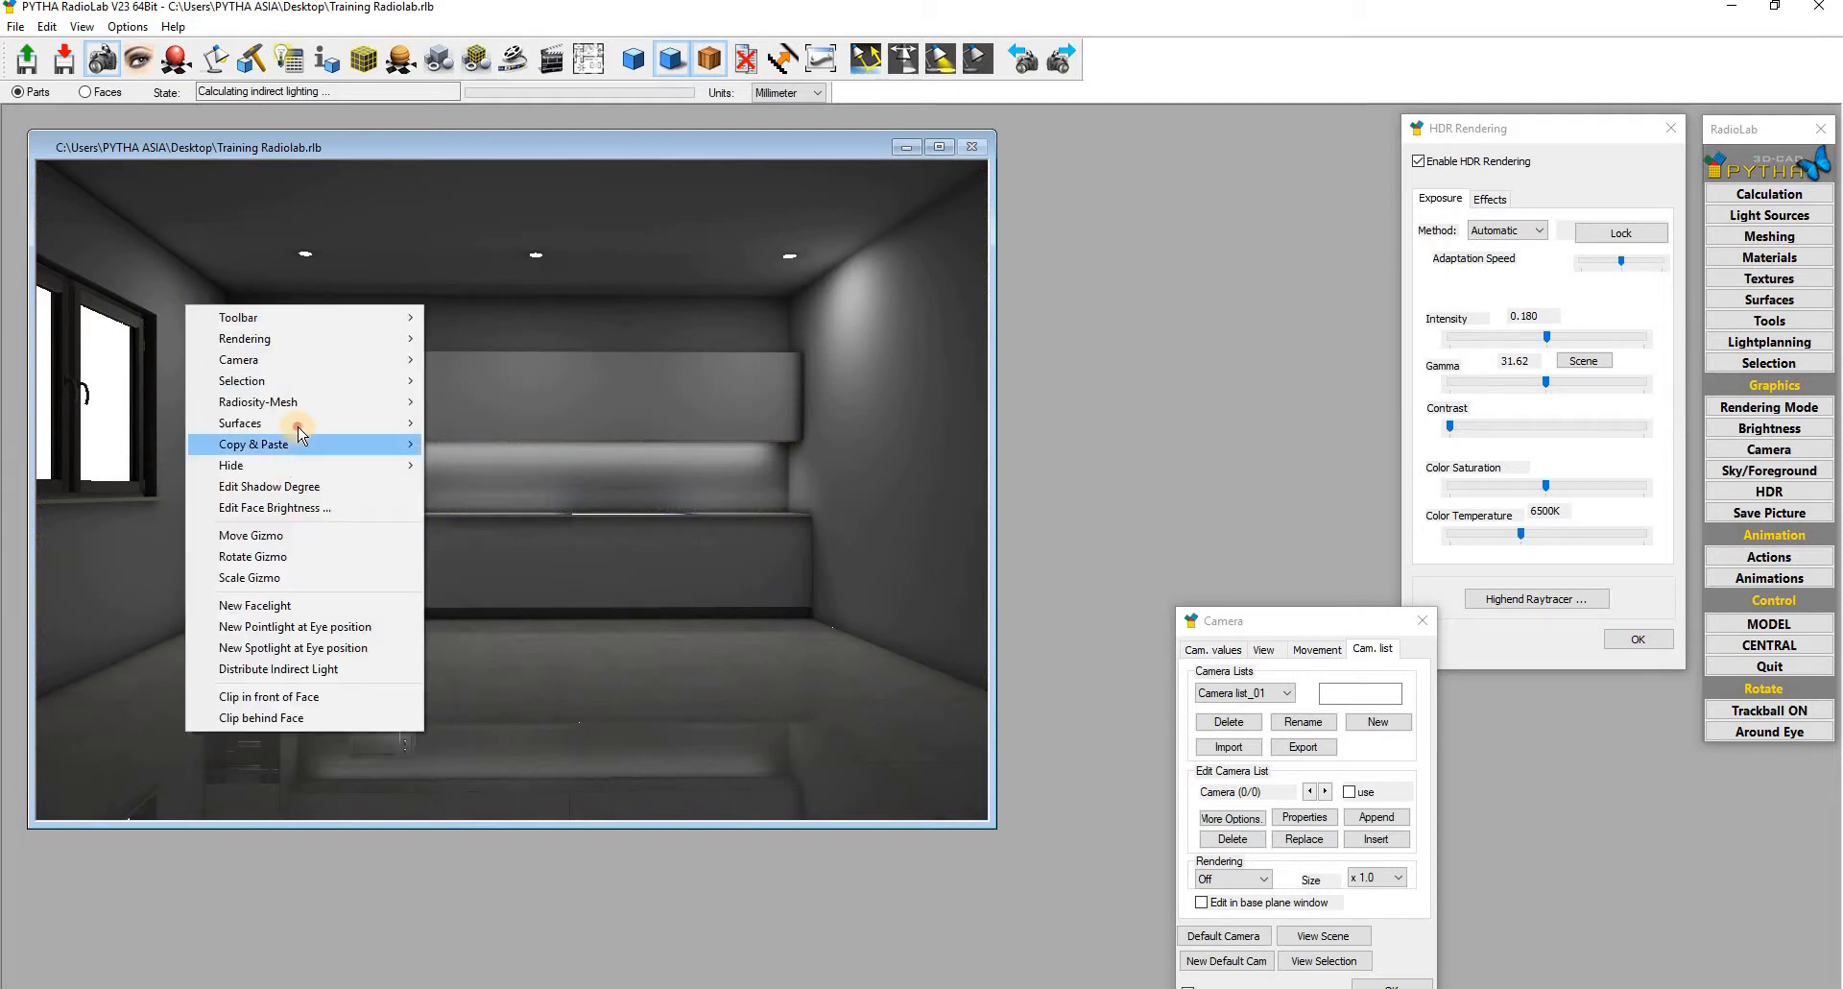
{"action": "mouse_move", "coordinate": [307, 423]}
{"action": "left_click", "coordinate": [519, 528]}
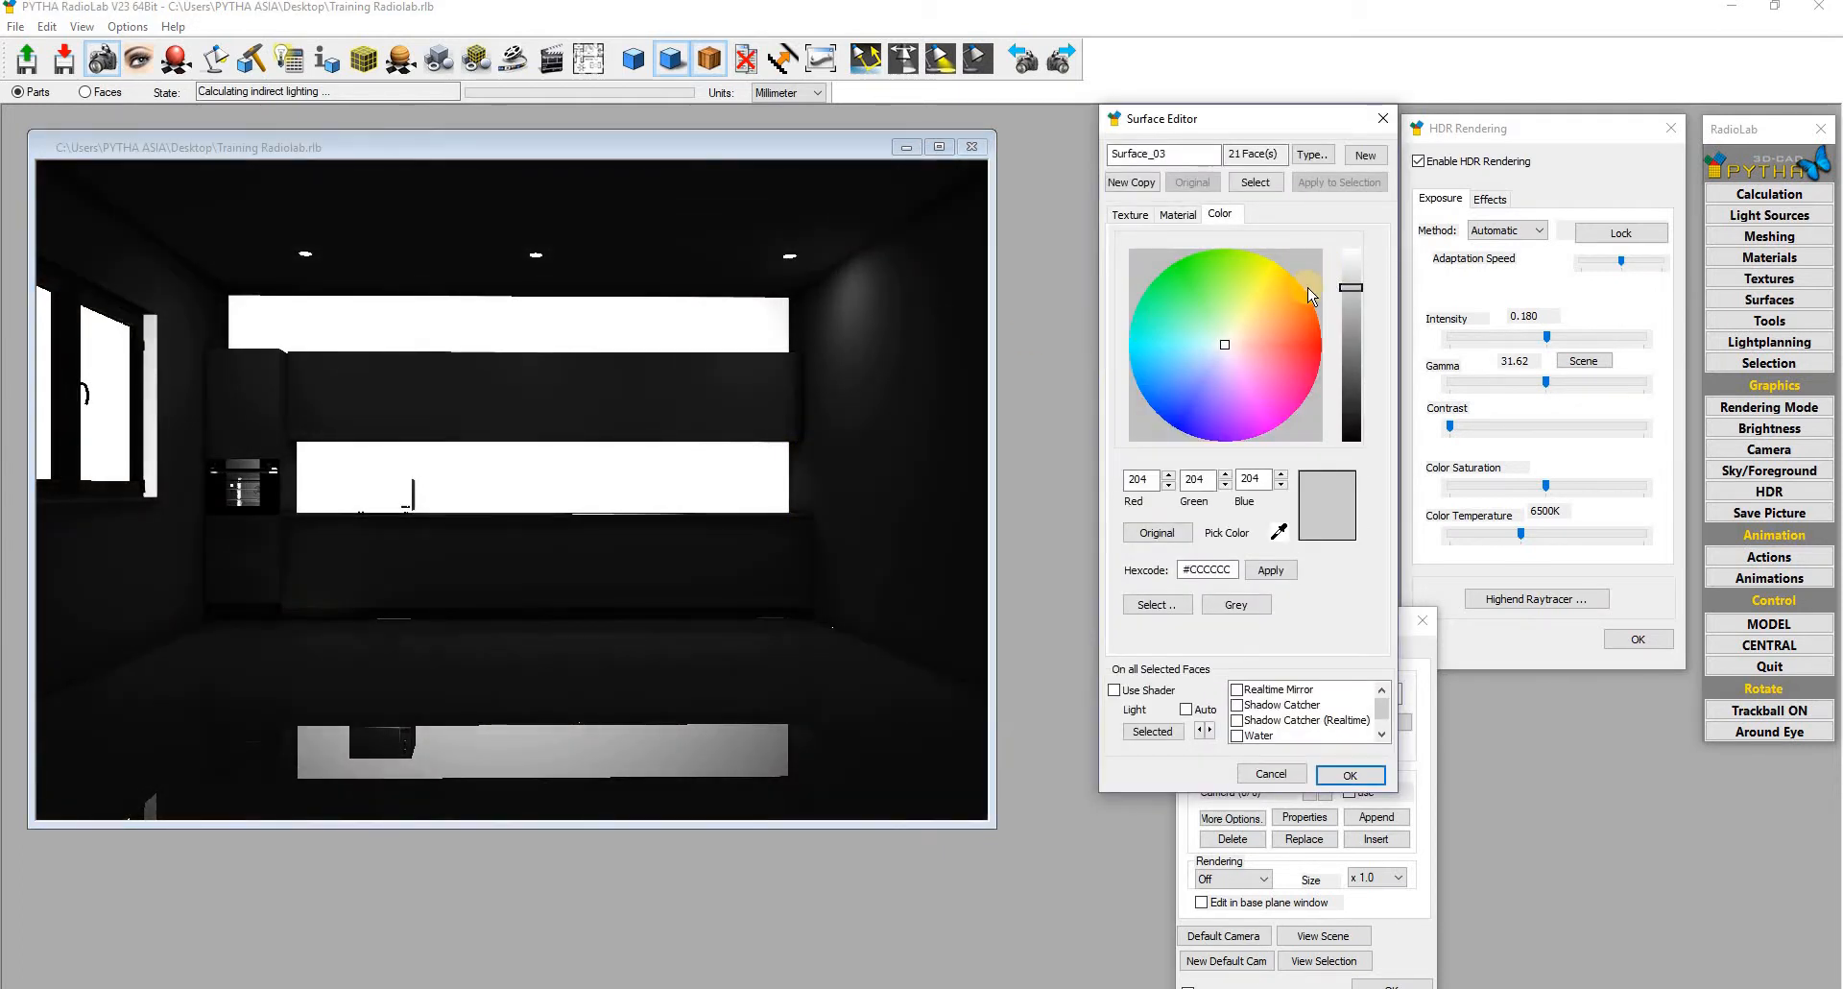
Step: Disable HDR rendering and set the wall surface's color to warm off-white #F6EDE2
{"action": "left_click_drag", "start_coordinate": [1352, 288], "coordinate": [1352, 255]}
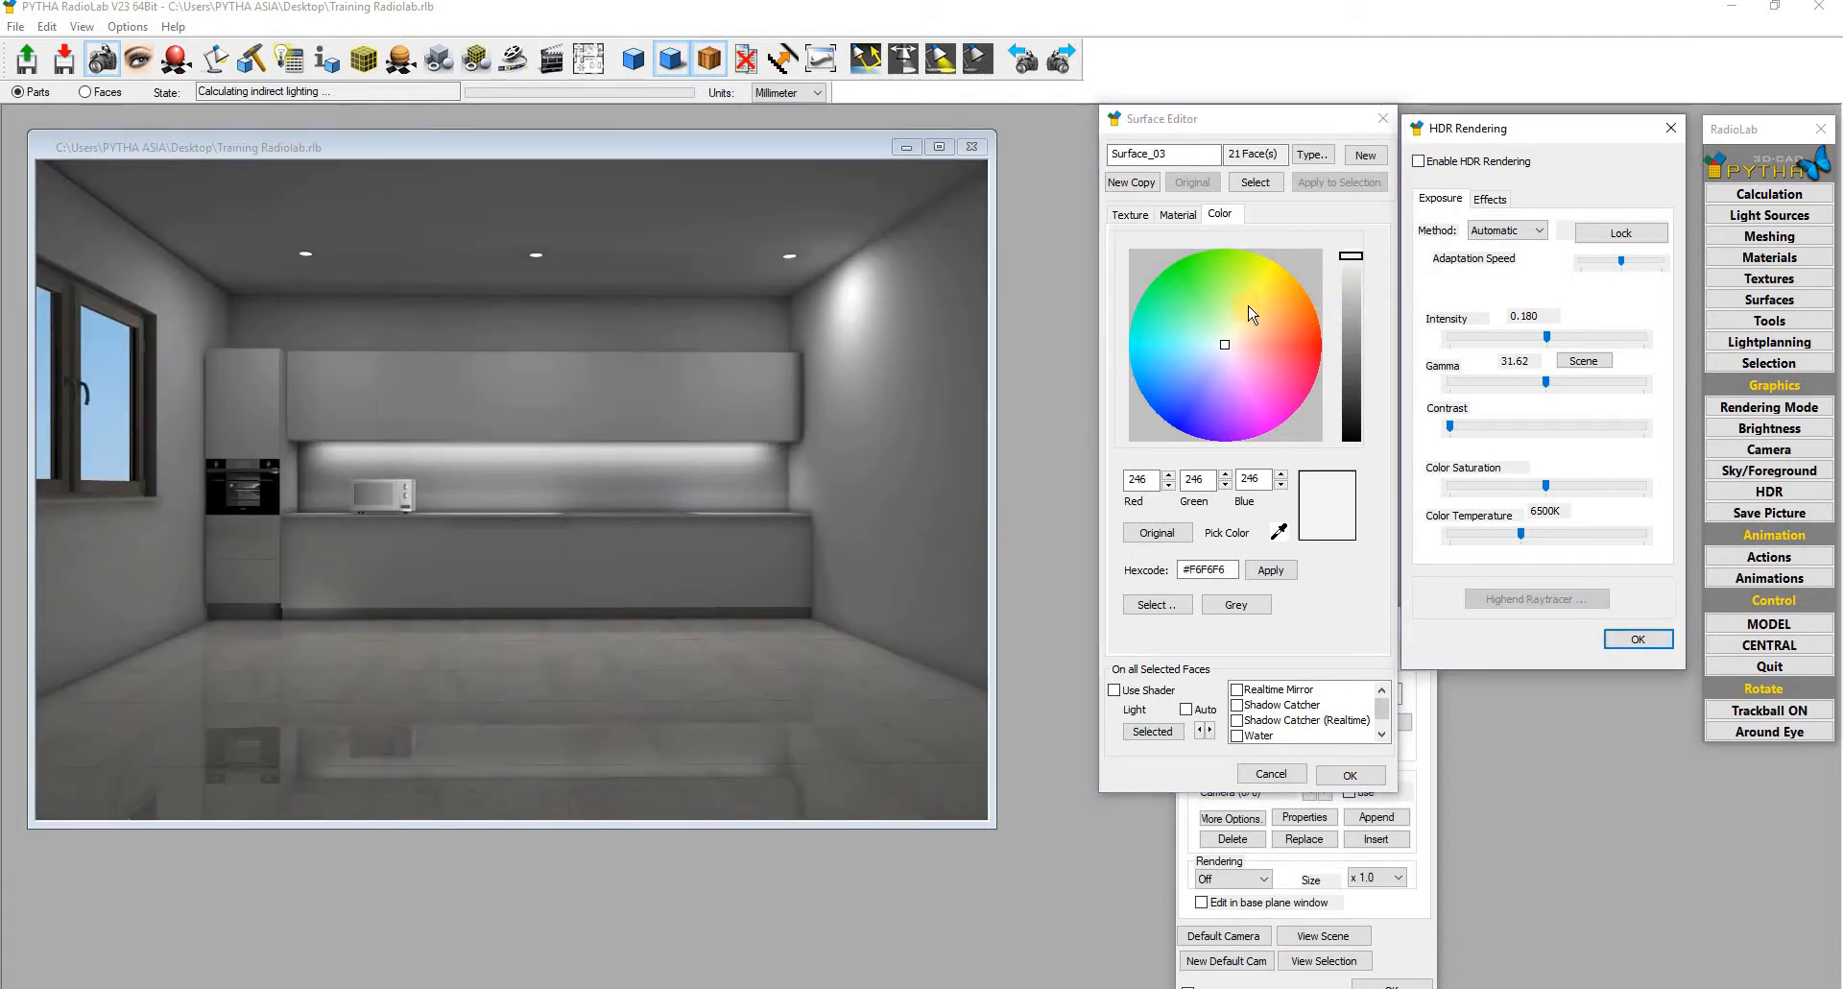
{"action": "mouse_move", "coordinate": [1355, 275]}
{"action": "left_mouse_down"}
{"action": "mouse_move", "coordinate": [1342, 350]}
{"action": "mouse_move", "coordinate": [1344, 248]}
{"action": "left_mouse_up"}
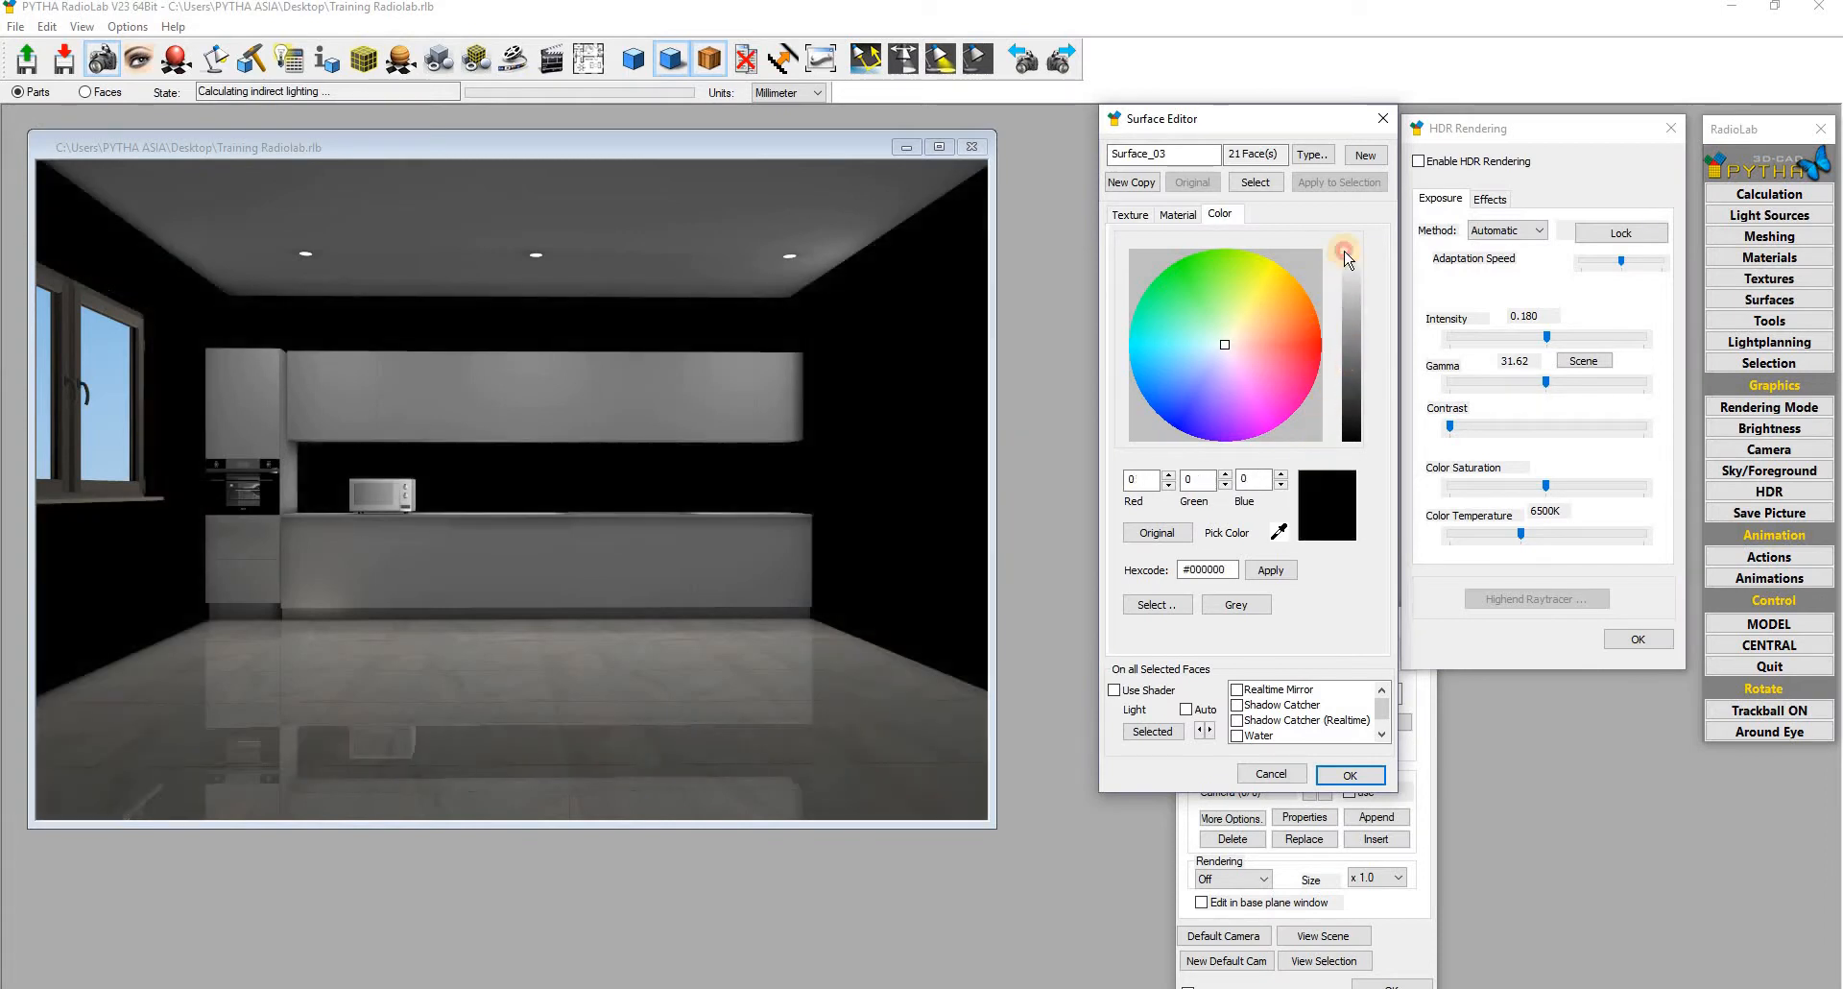
{"action": "left_click_drag", "start_coordinate": [1236, 339], "coordinate": [1230, 342]}
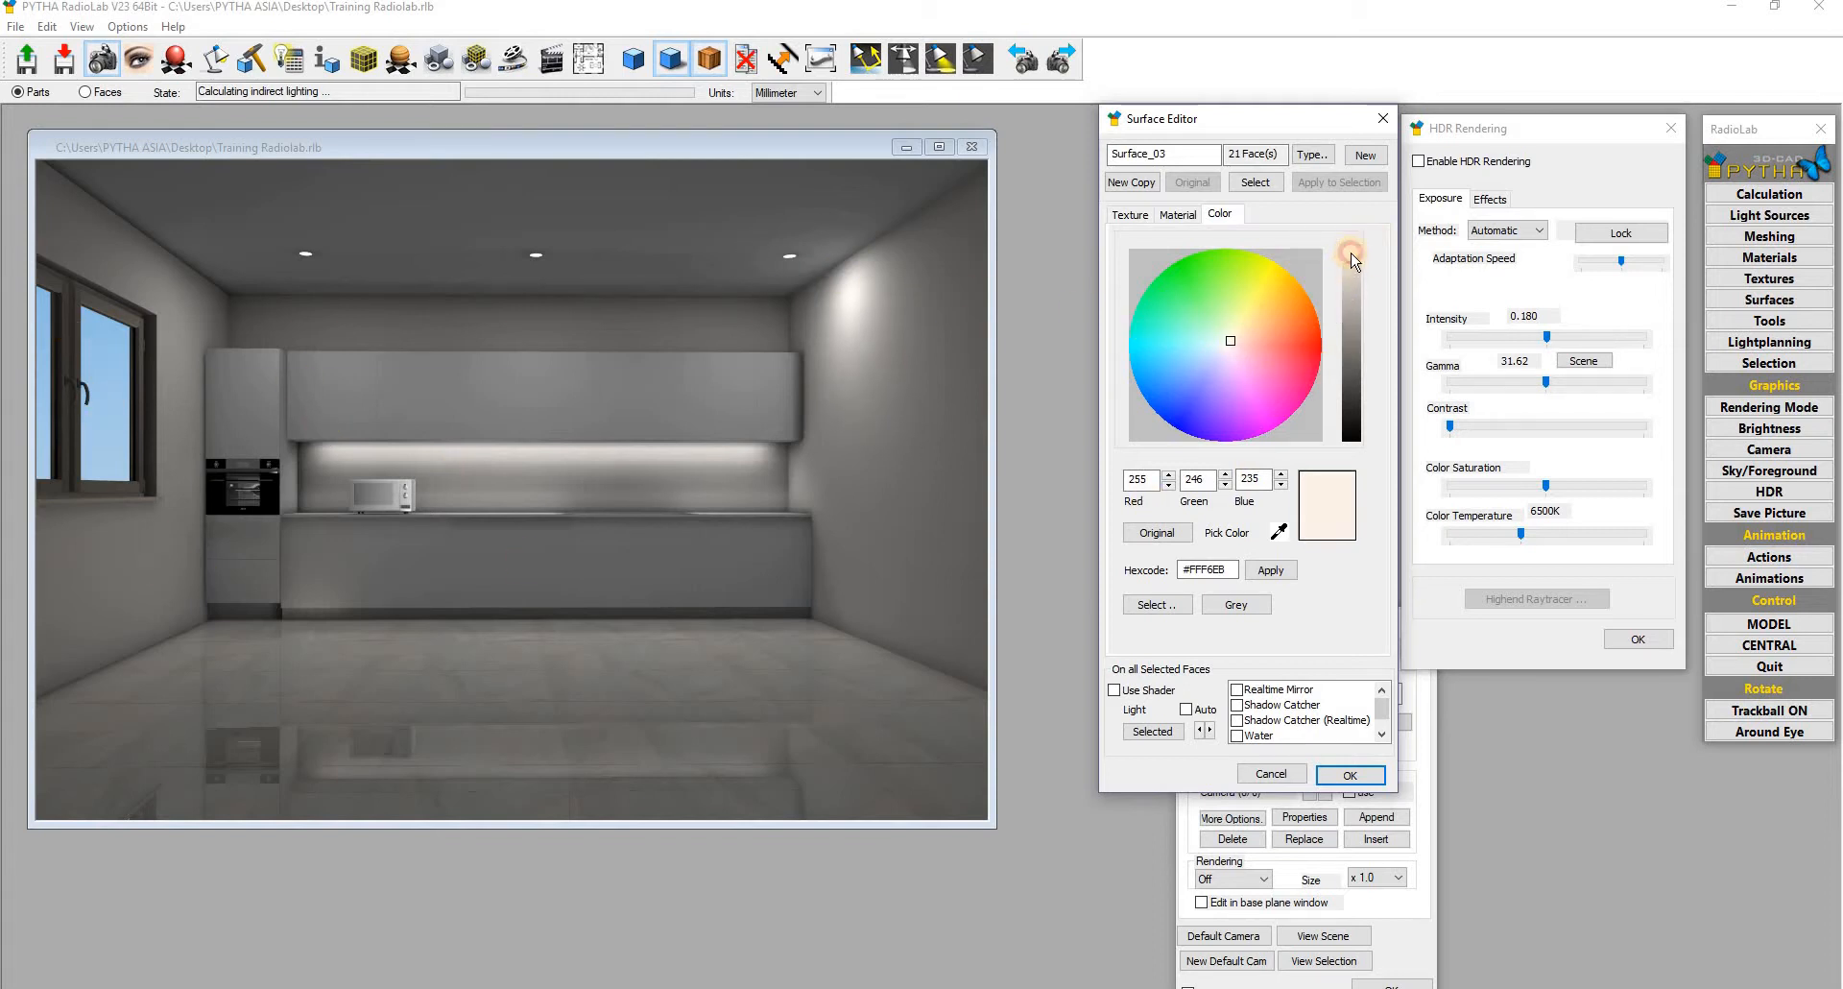
{"action": "mouse_move", "coordinate": [1351, 256]}
{"action": "left_mouse_down"}
{"action": "mouse_move", "coordinate": [1352, 239]}
{"action": "mouse_move", "coordinate": [1351, 255]}
{"action": "left_mouse_up"}
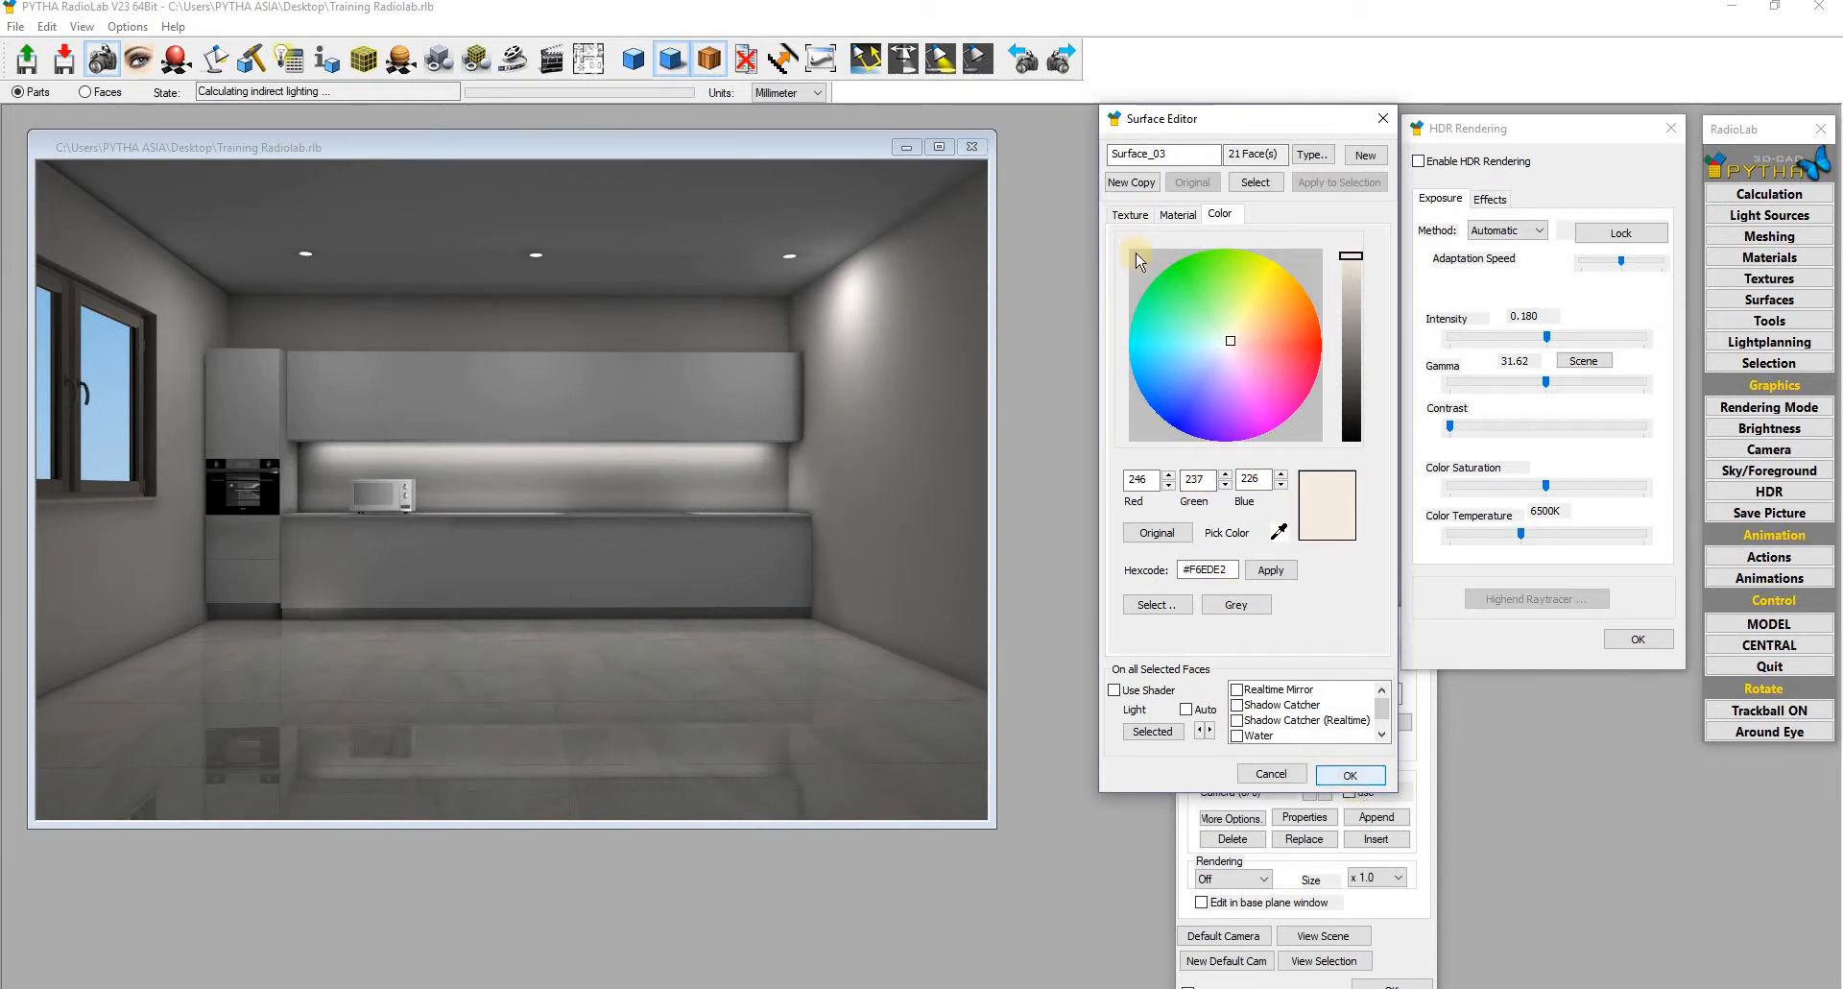
Step: Set the wall material's specular value to 0.01 and accept the surface
{"action": "left_click", "coordinate": [1178, 215]}
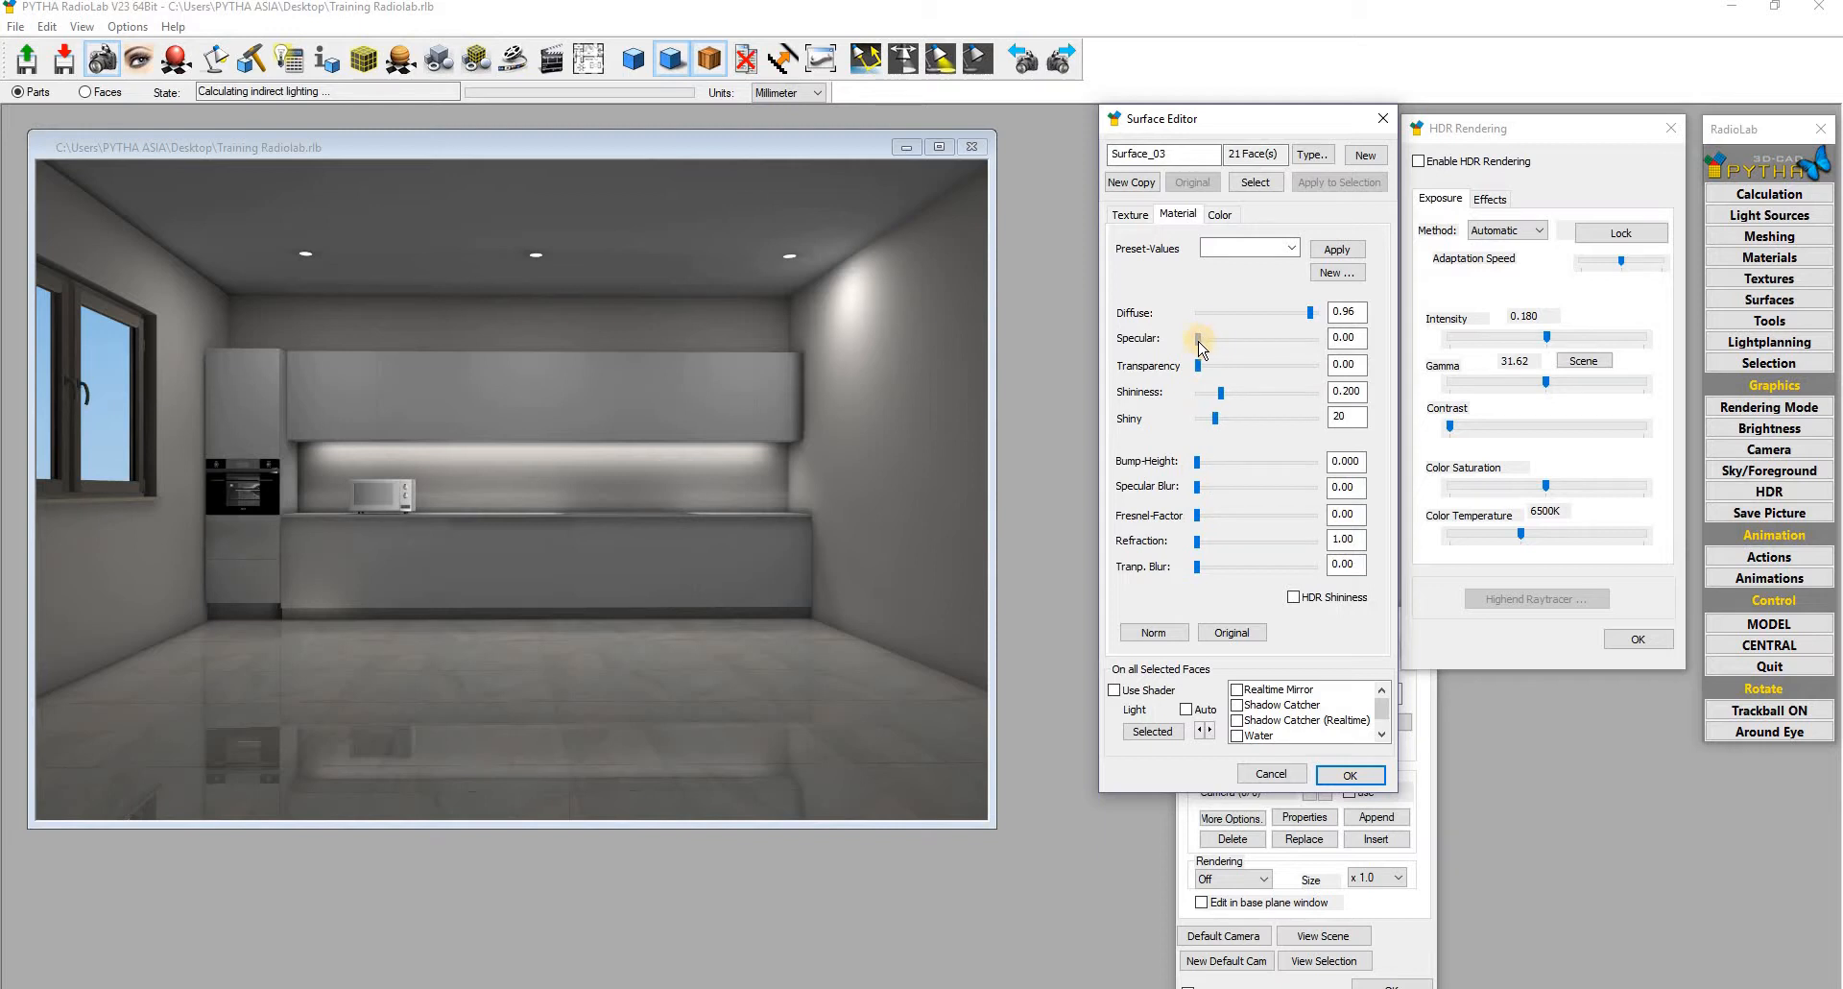
{"action": "left_click_drag", "start_coordinate": [1201, 344], "coordinate": [1202, 343]}
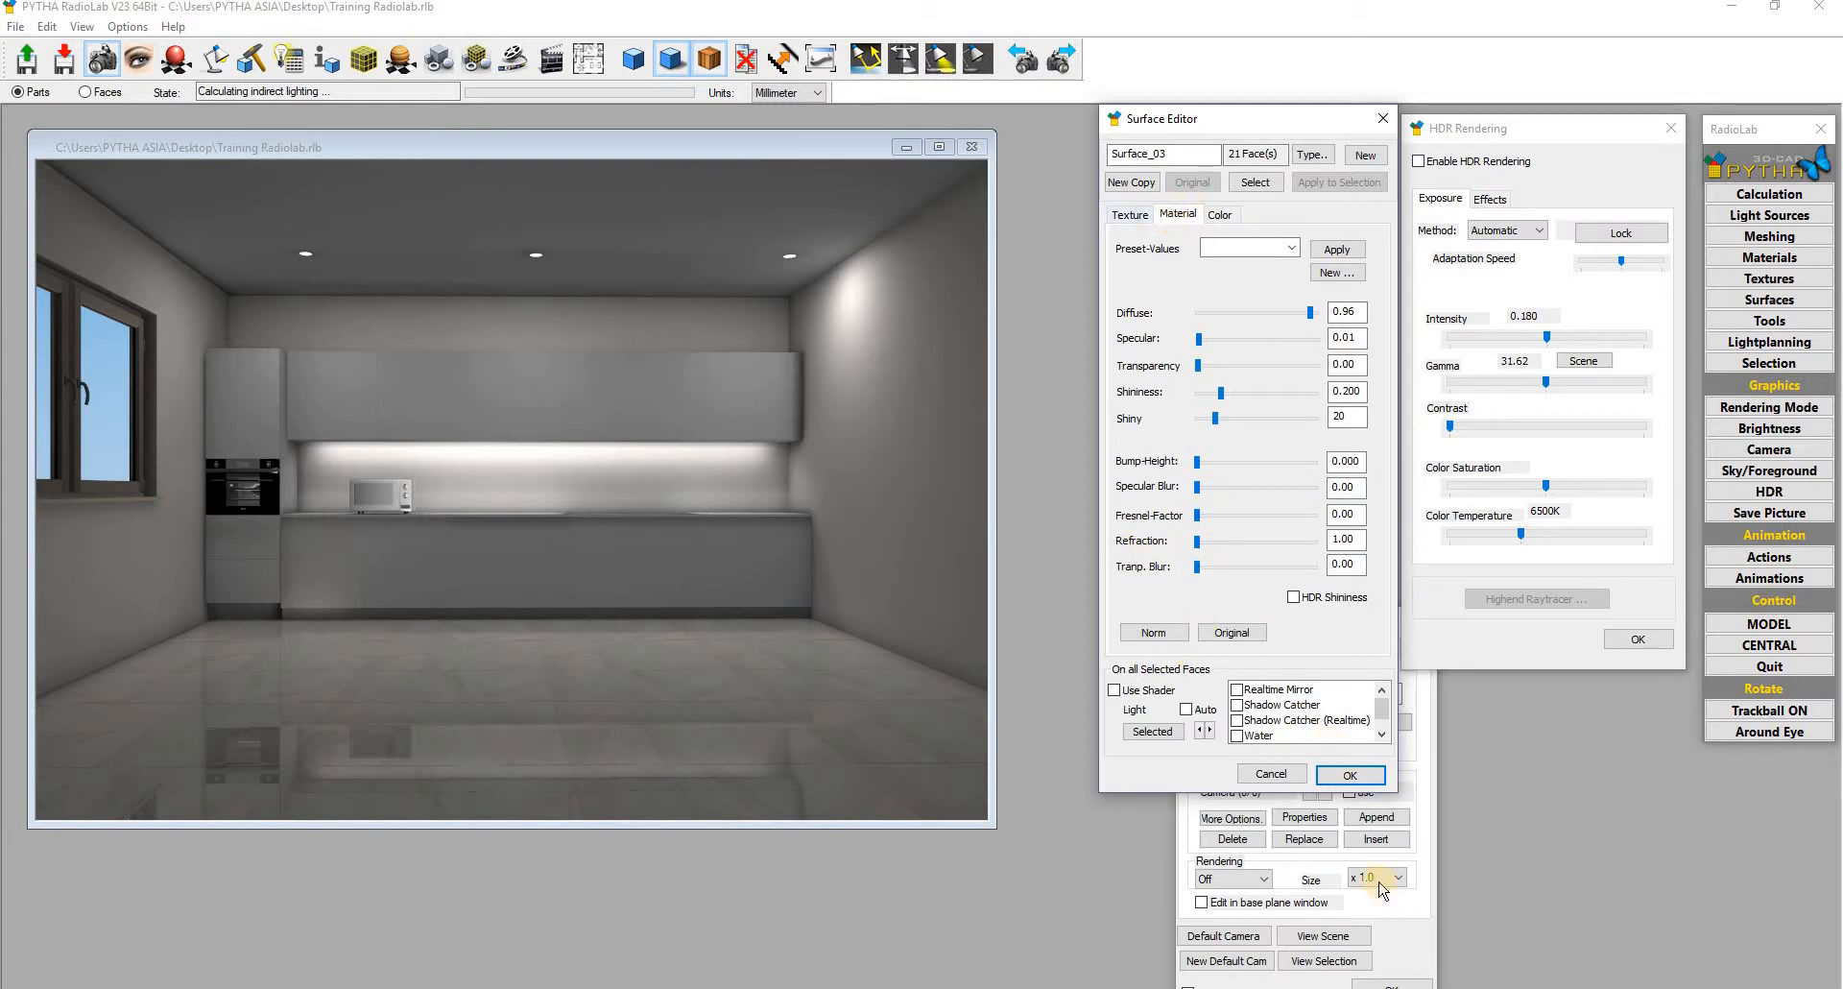
{"action": "left_click", "coordinate": [1350, 775]}
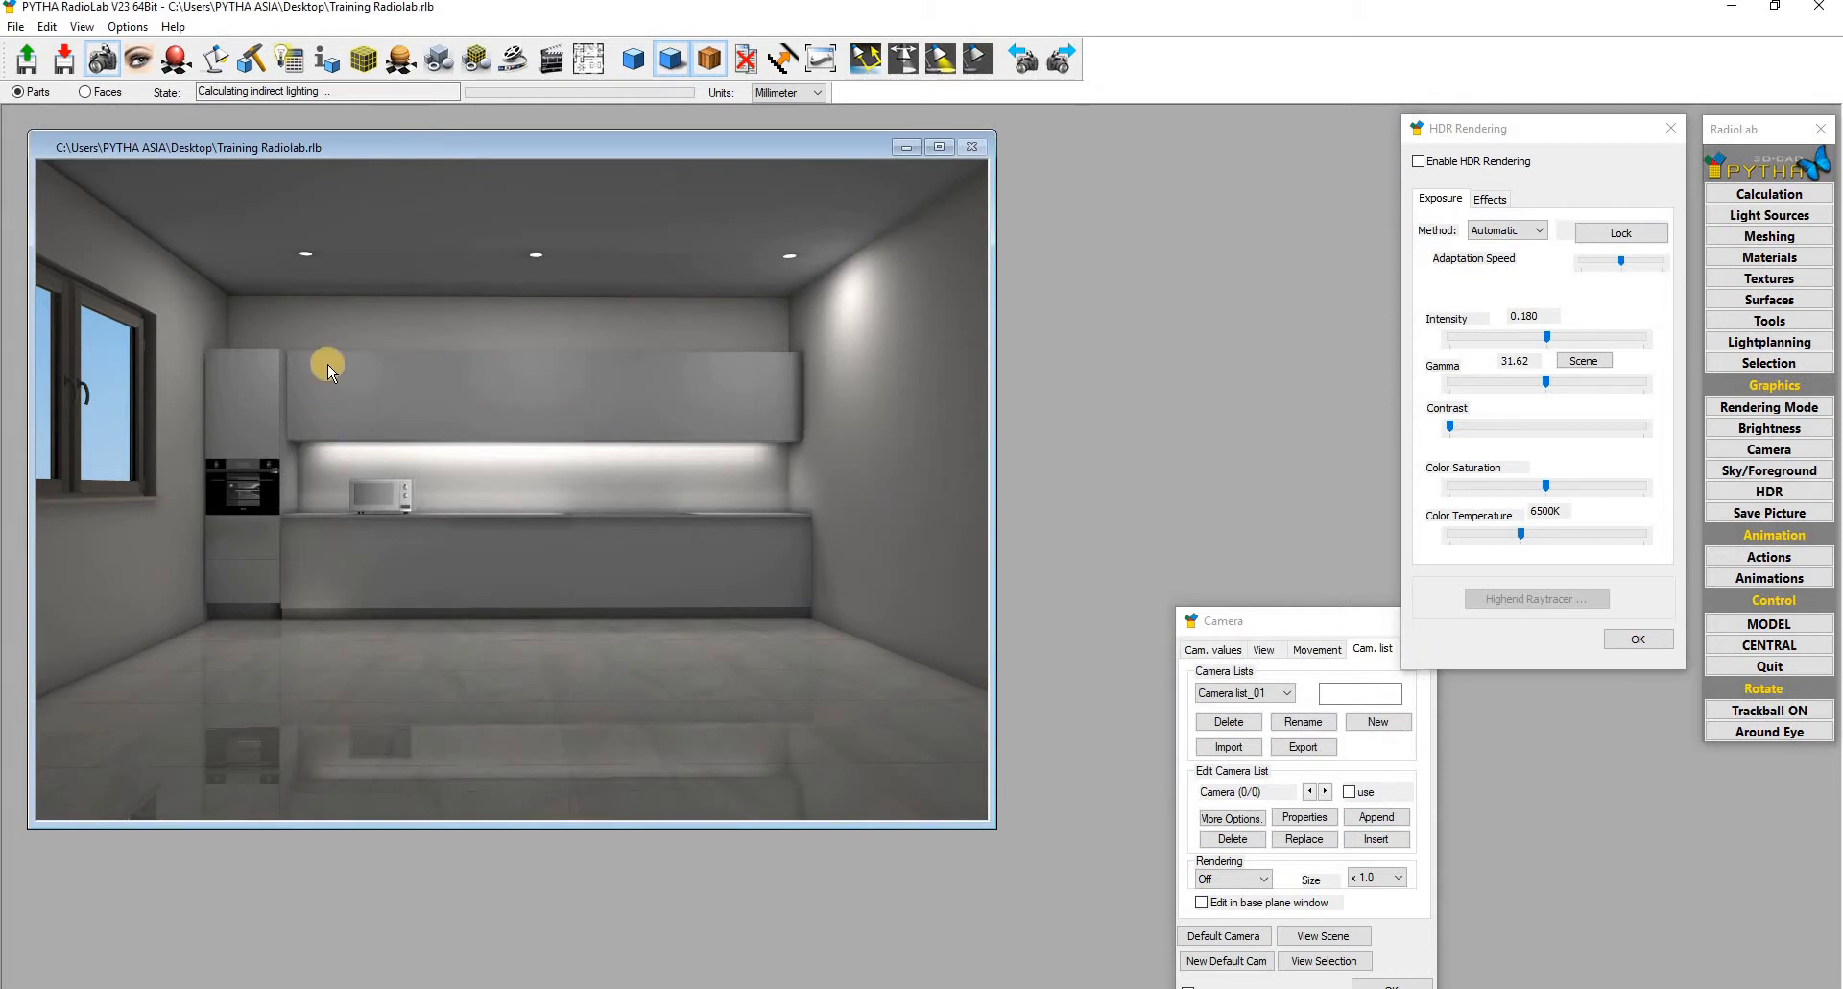
Step: Open the selection editor and mark the three Base Cabinet 2 Dr groups and the Base Cabinet 3 Drawer group
{"action": "left_click", "coordinate": [474, 61]}
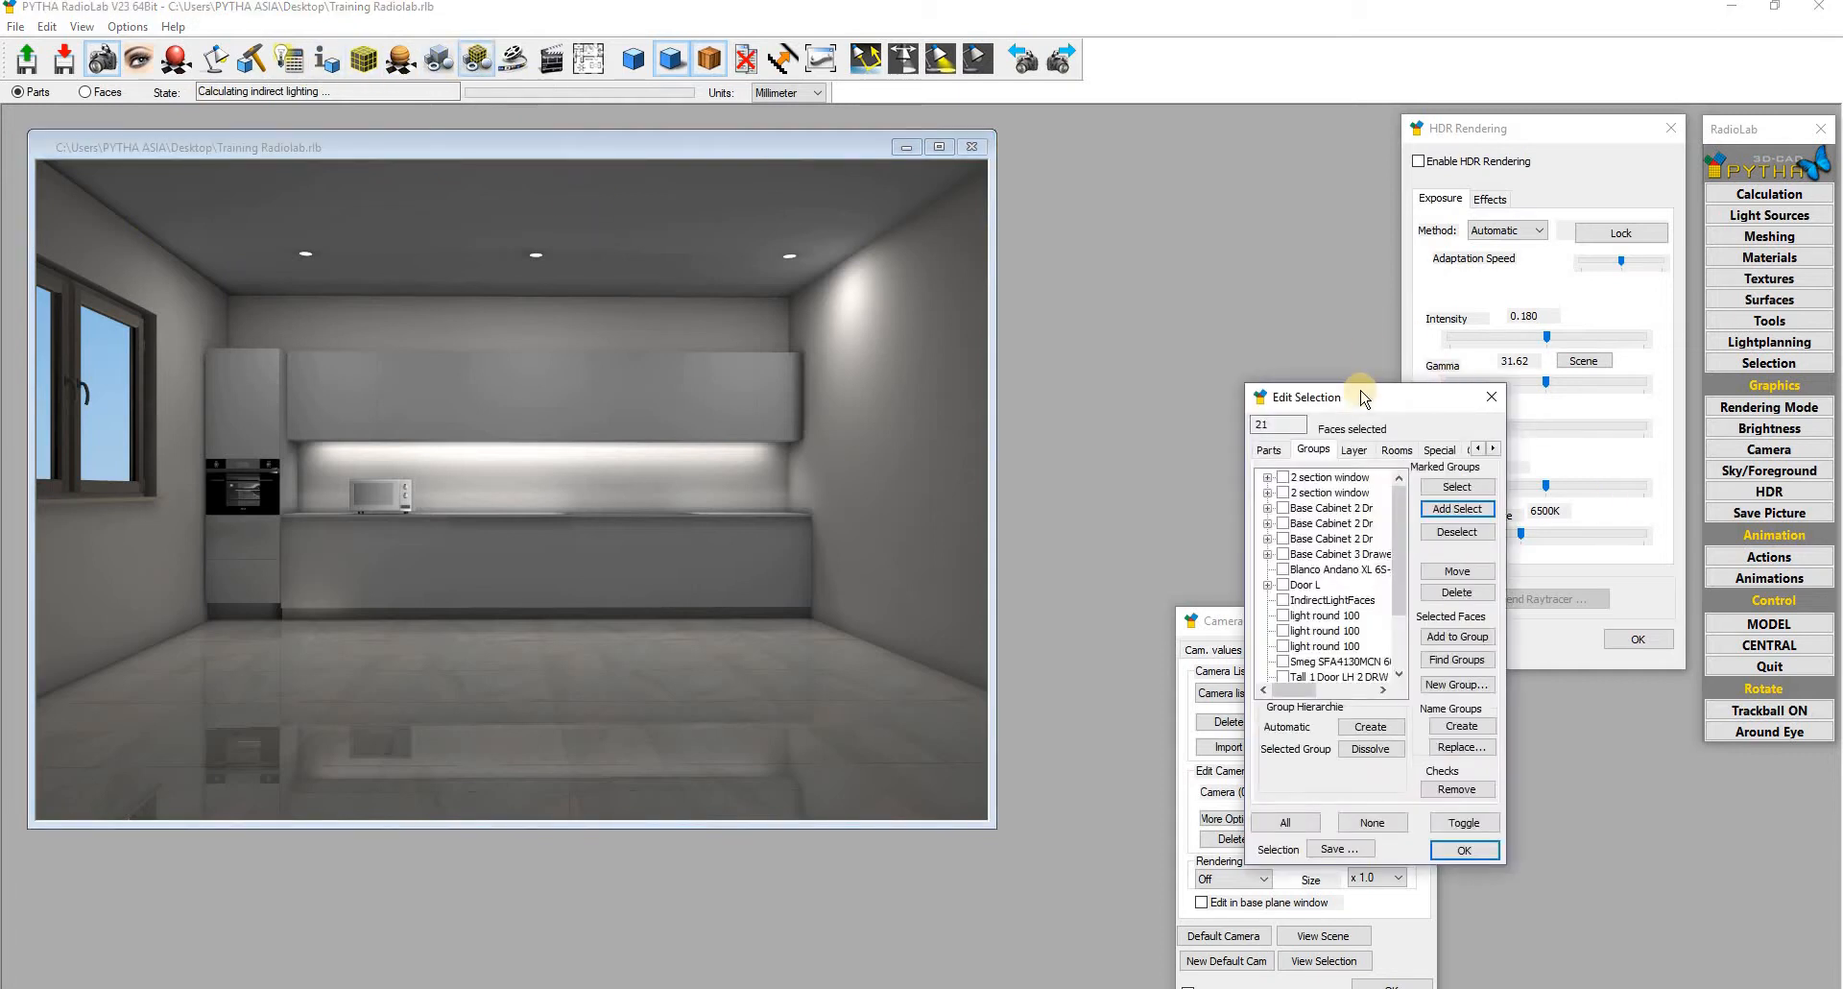
{"action": "left_click_drag", "start_coordinate": [1363, 389], "coordinate": [1206, 190]}
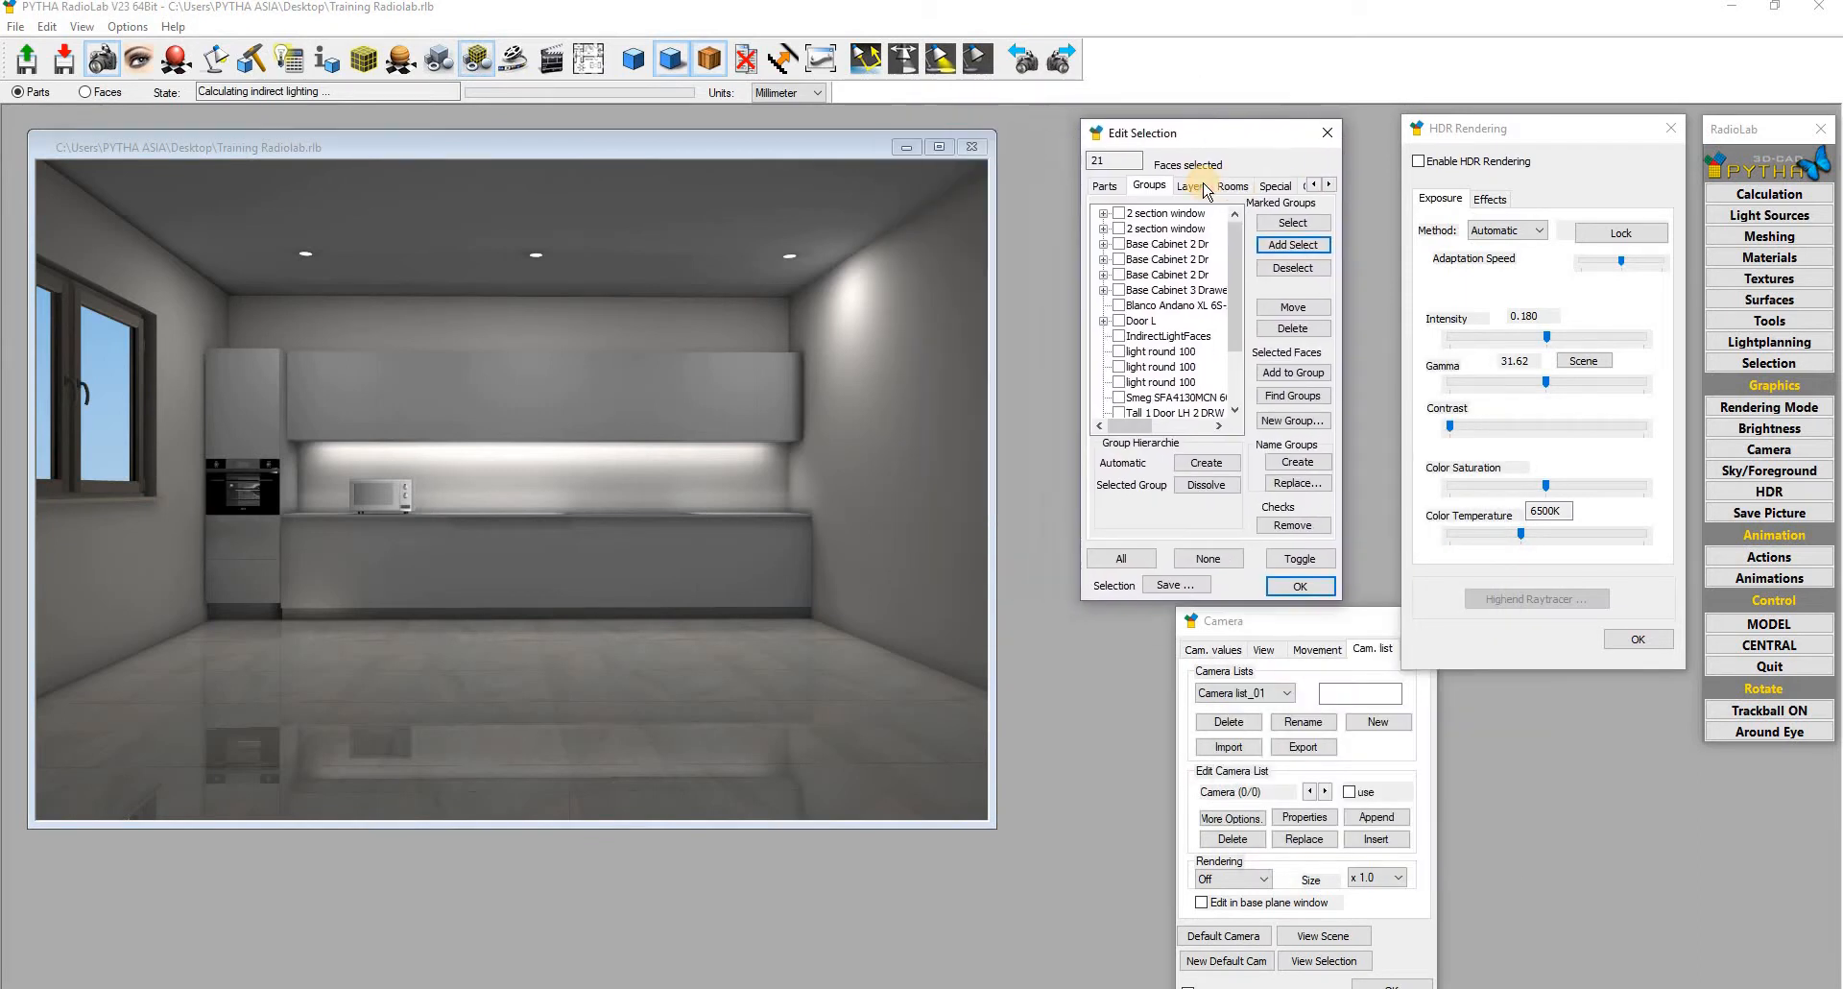
{"action": "left_click", "coordinate": [1119, 243]}
{"action": "left_click", "coordinate": [1120, 259]}
{"action": "left_click", "coordinate": [1120, 275]}
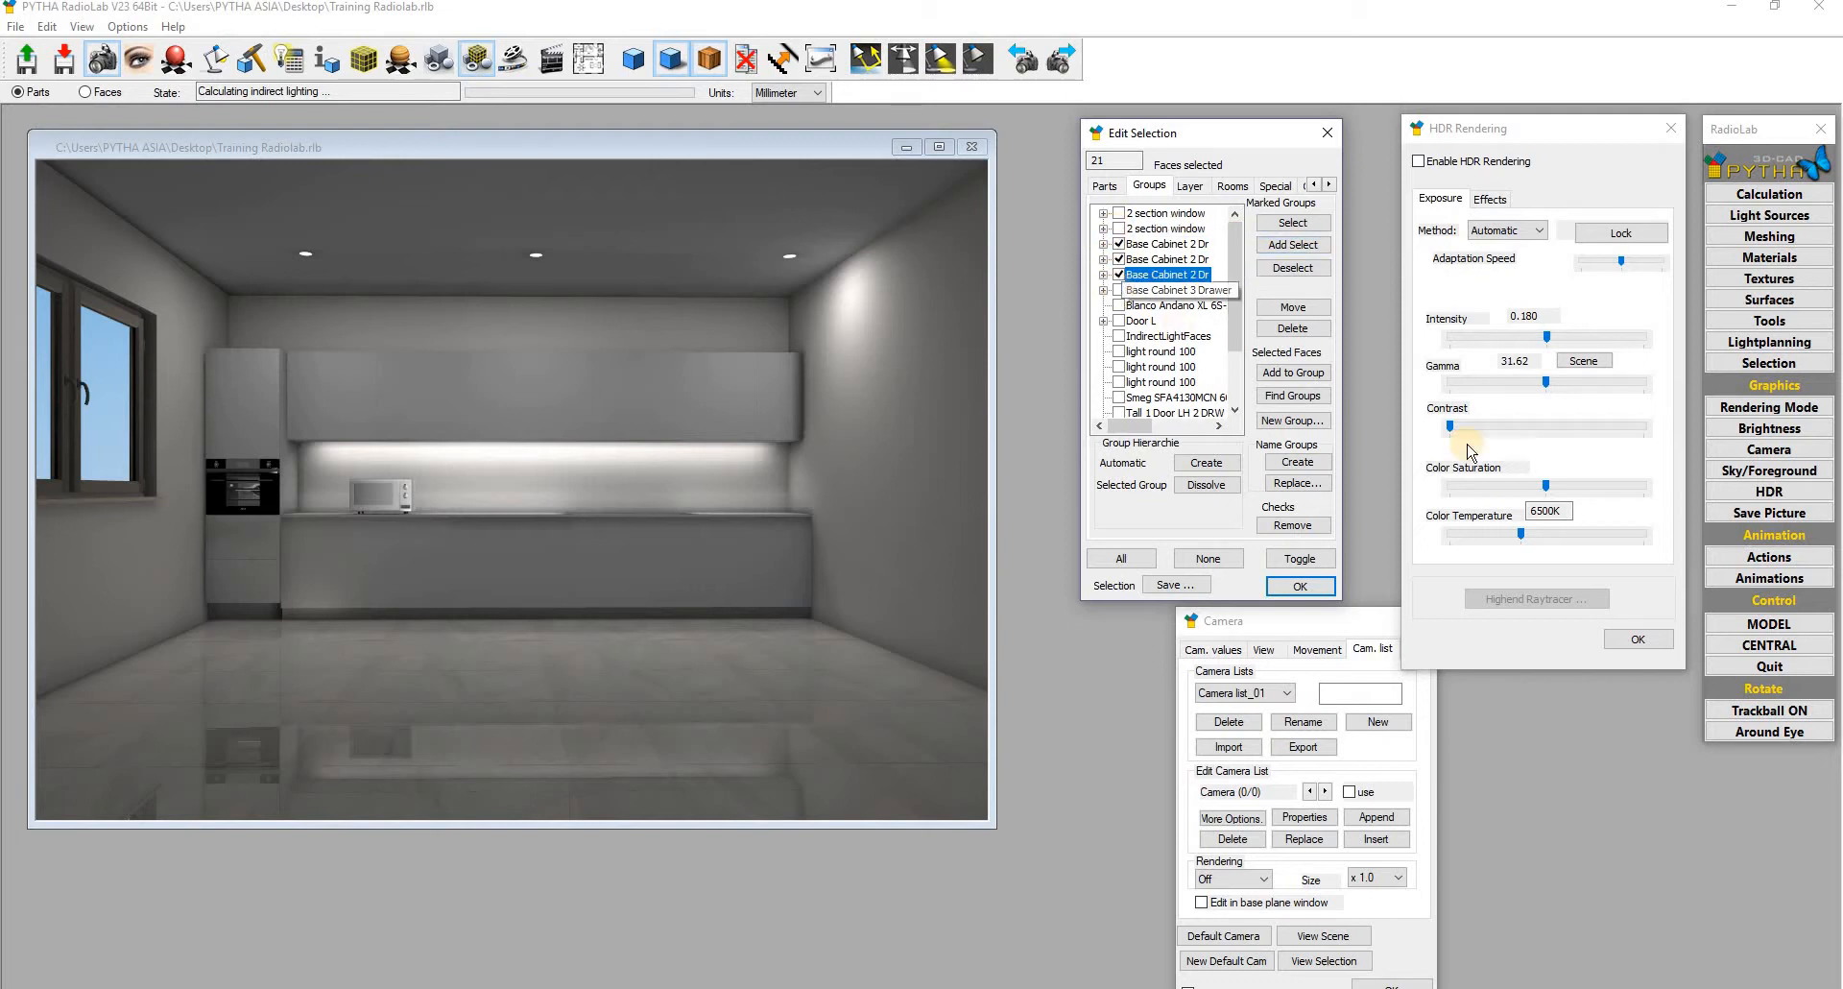
{"action": "left_click", "coordinate": [1118, 291]}
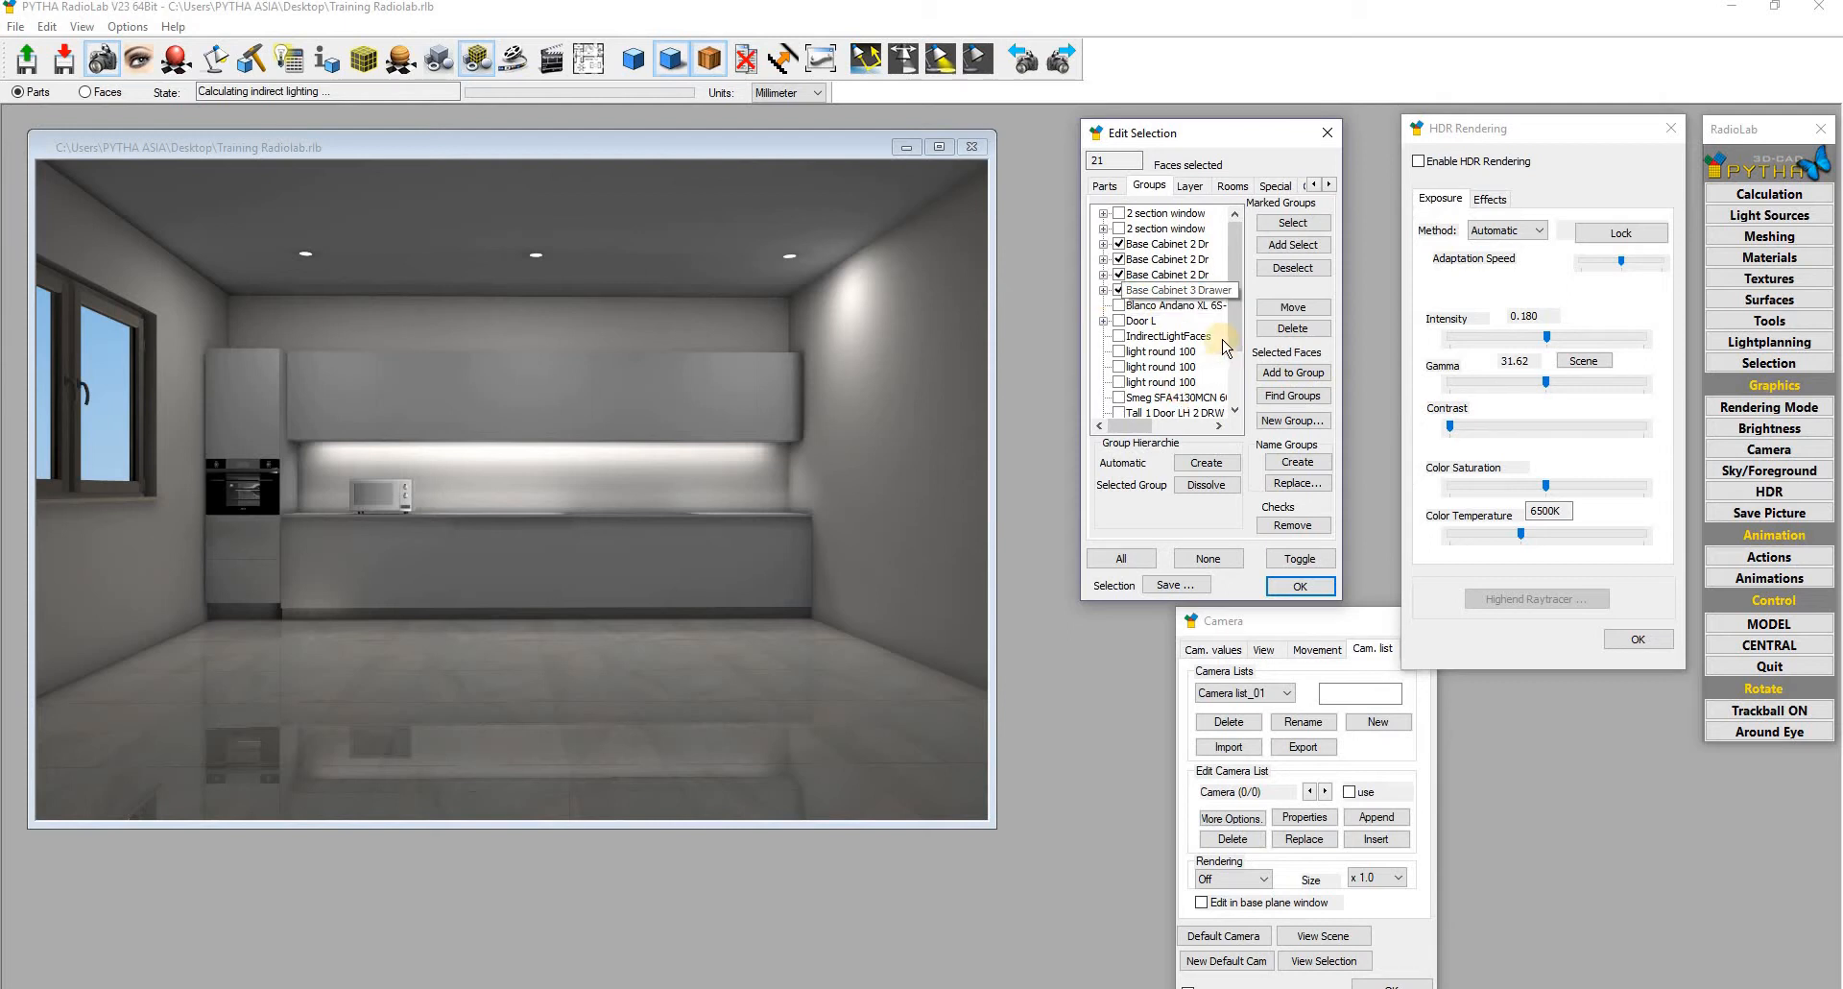
Step: Mark the four Wall Cabinet 1 Door groups as well and select the faces of all marked cabinet groups
{"action": "left_click", "coordinate": [1231, 376]}
{"action": "scroll", "coordinate": [1231, 381], "scroll_direction": "down", "scroll_amount": 2}
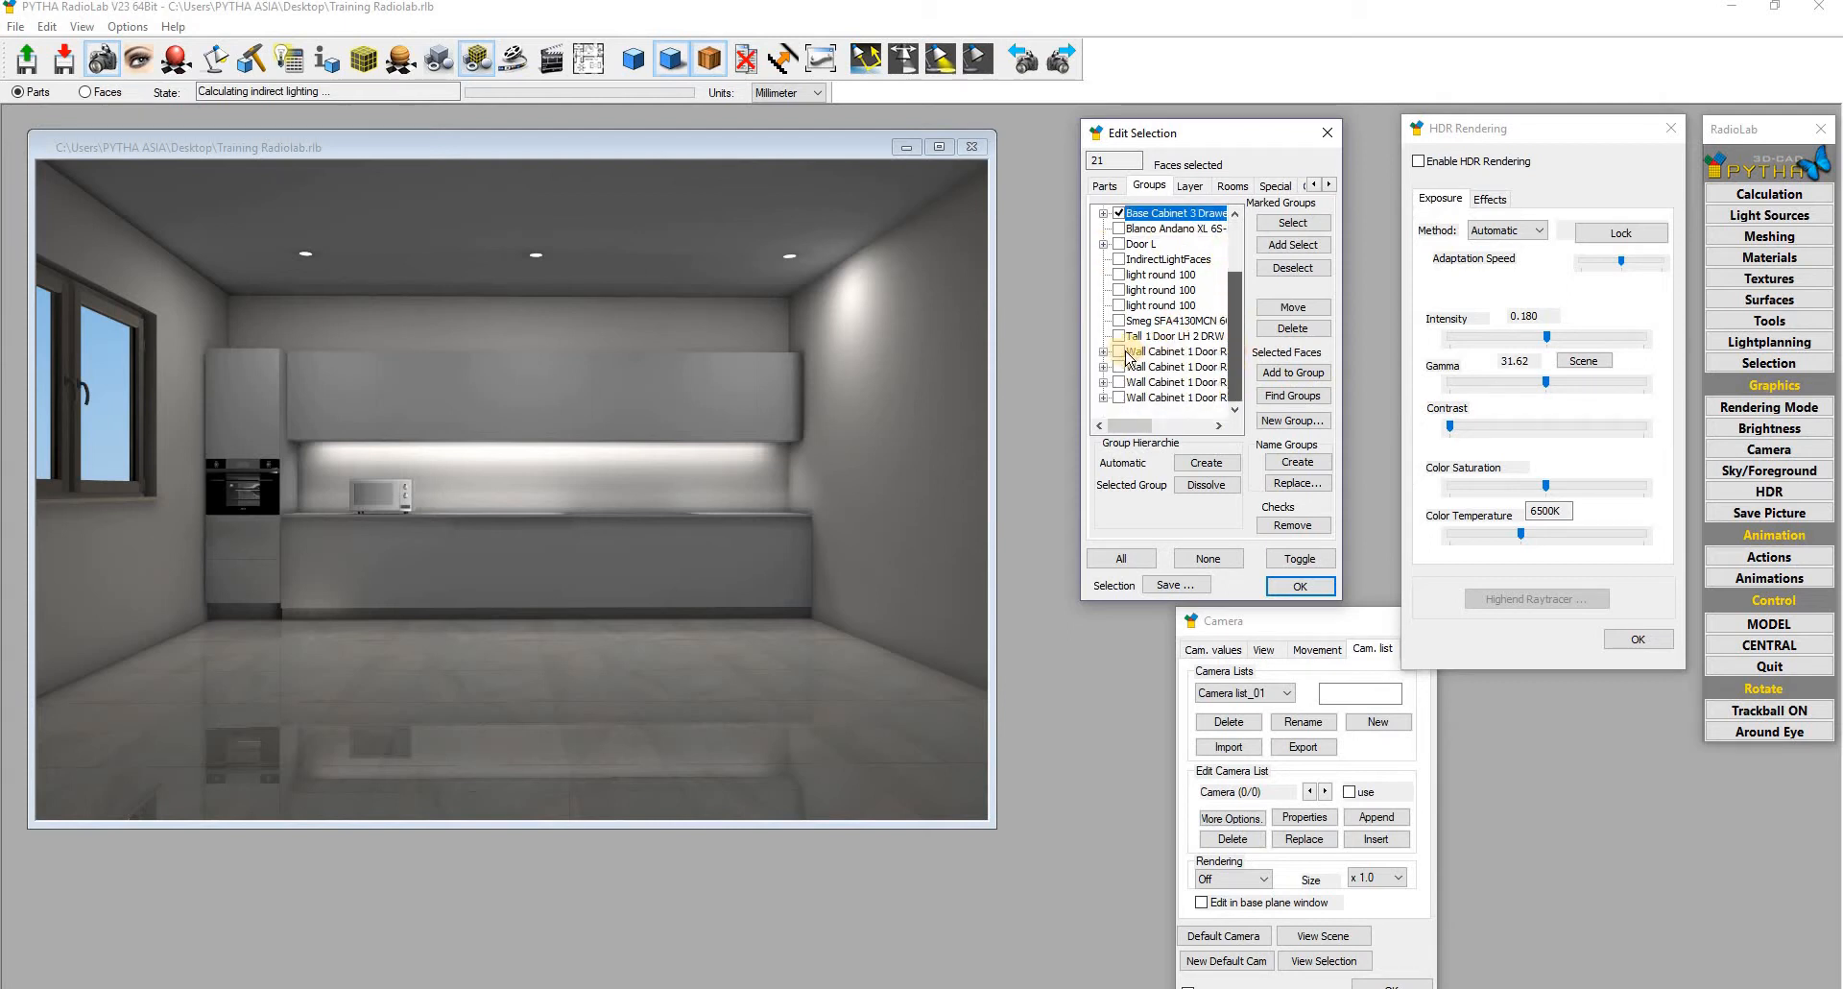
{"action": "left_click", "coordinate": [1119, 351]}
{"action": "left_click", "coordinate": [1119, 367]}
{"action": "left_click", "coordinate": [1118, 382]}
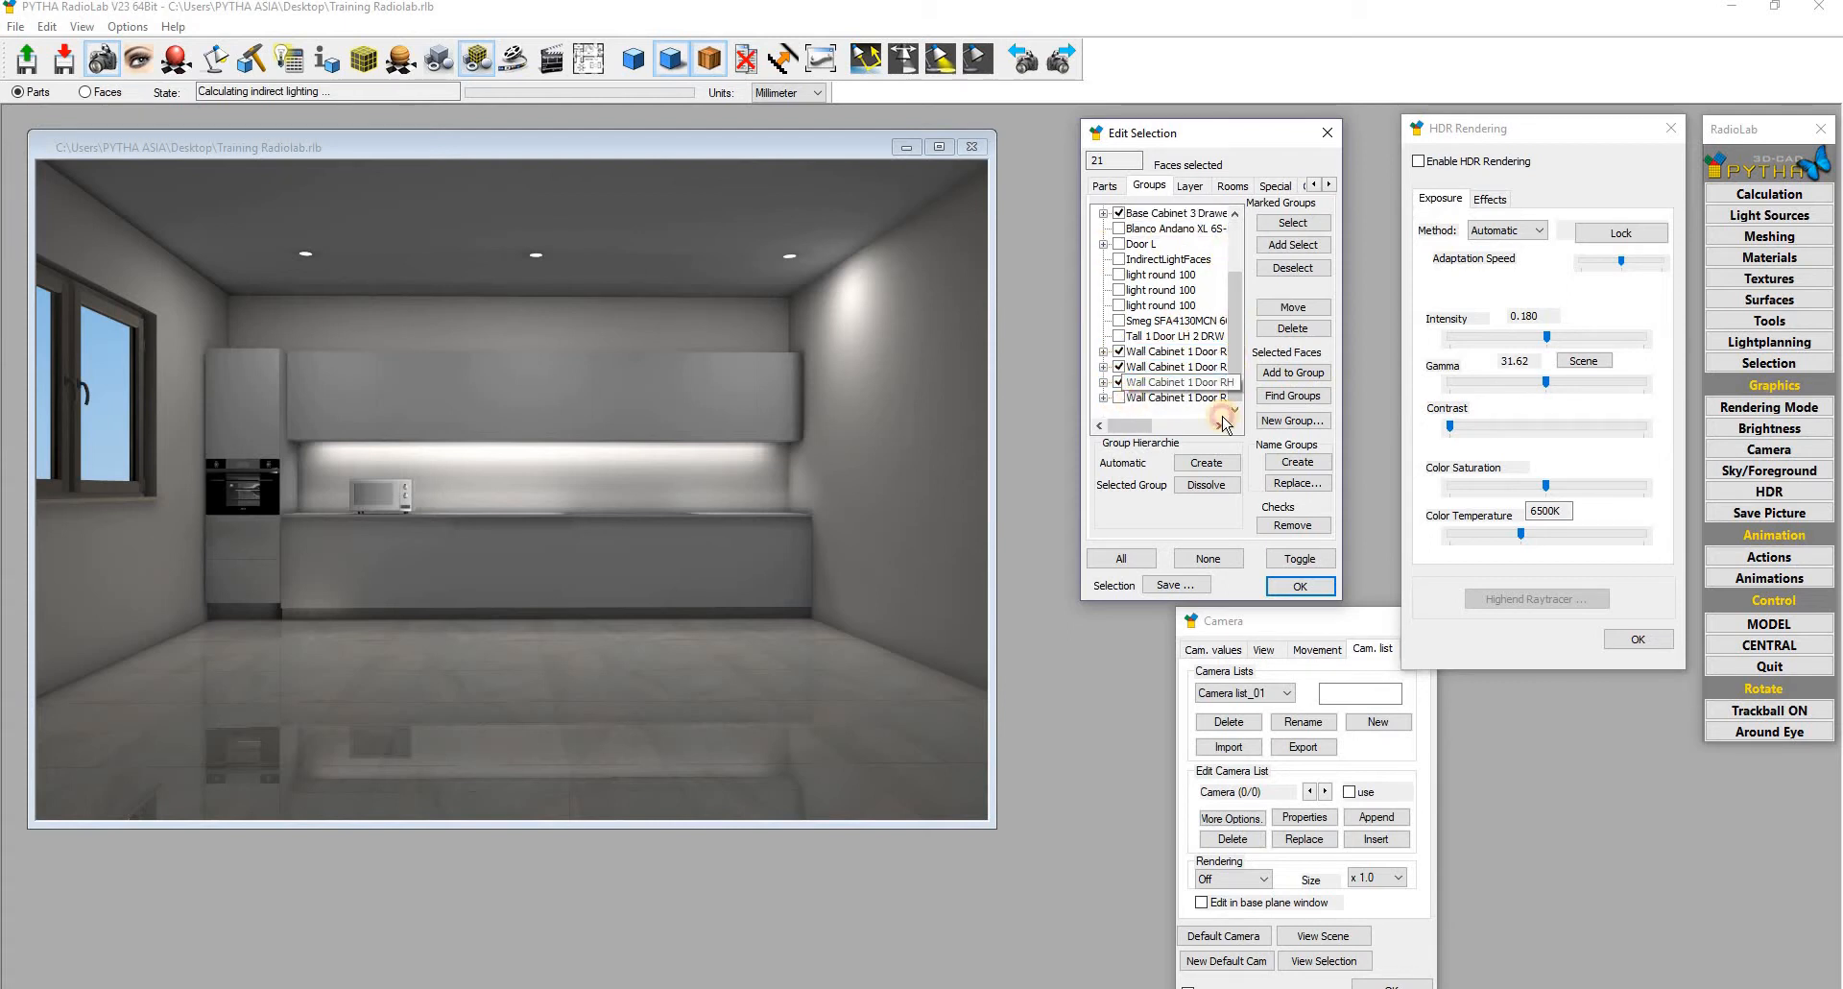
{"action": "left_click", "coordinate": [1118, 397]}
{"action": "left_click_drag", "start_coordinate": [1246, 328], "coordinate": [1239, 365]}
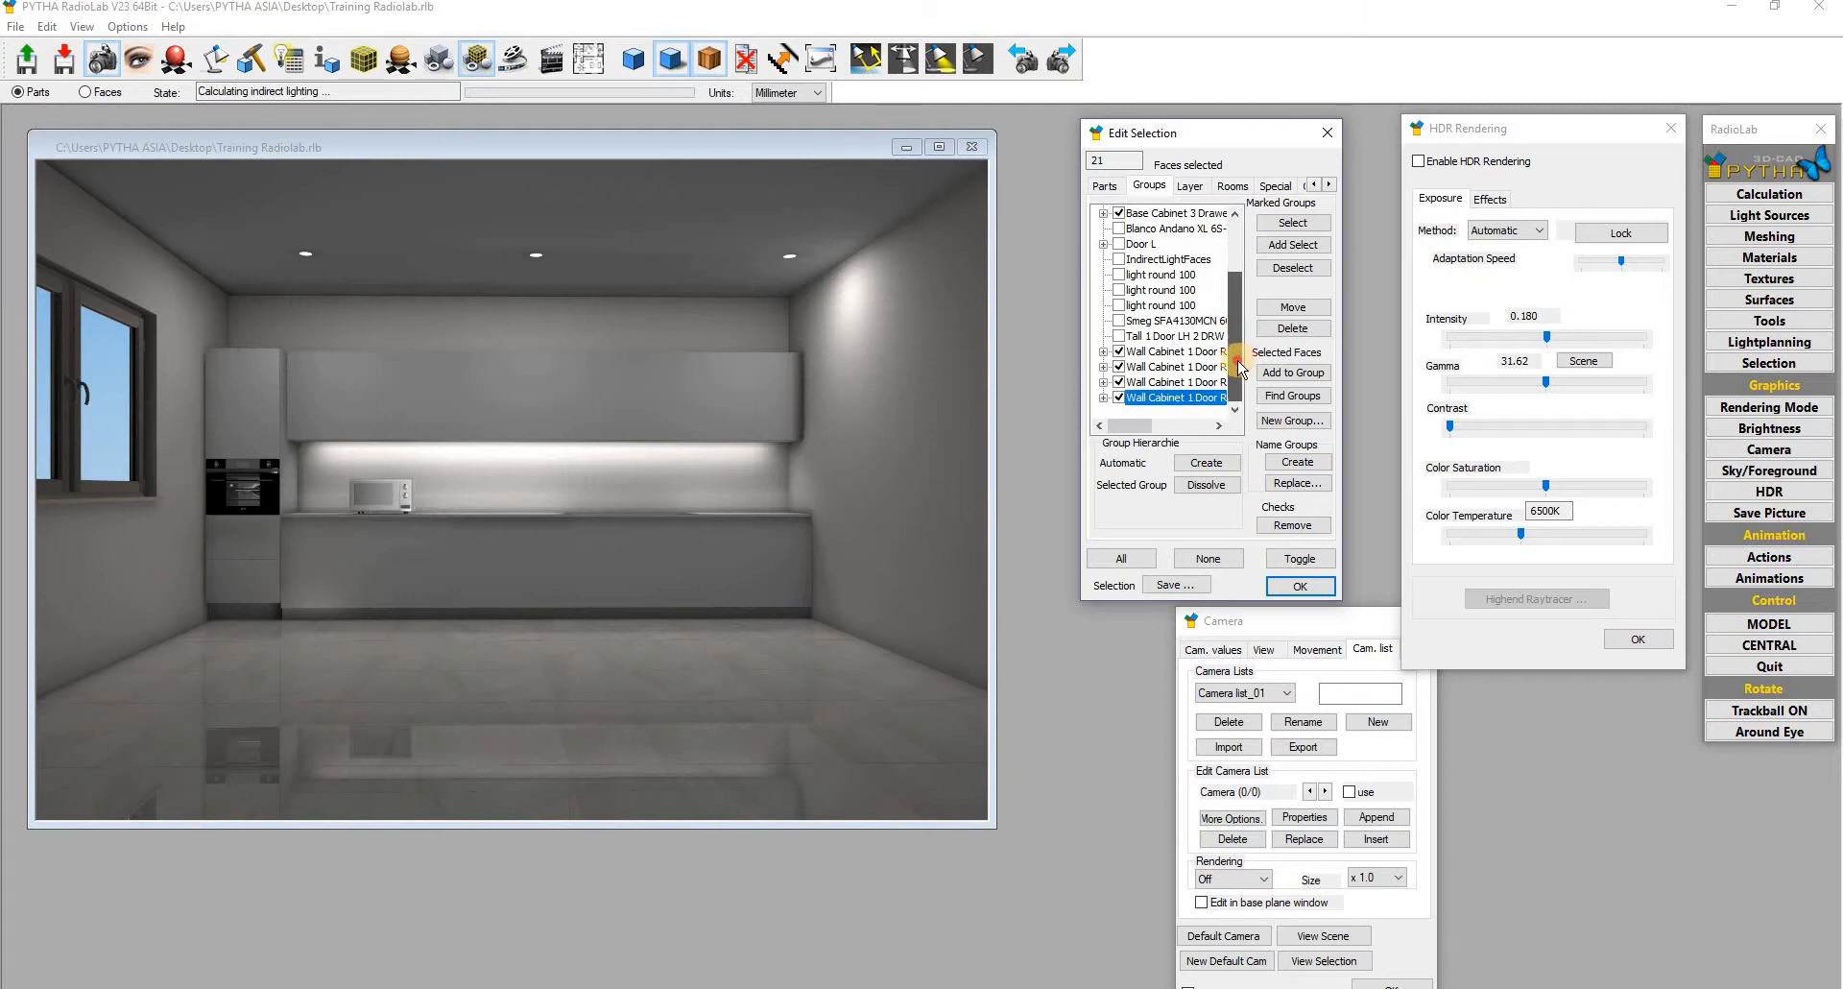
{"action": "left_click", "coordinate": [1293, 223]}
{"action": "left_click", "coordinate": [309, 431]}
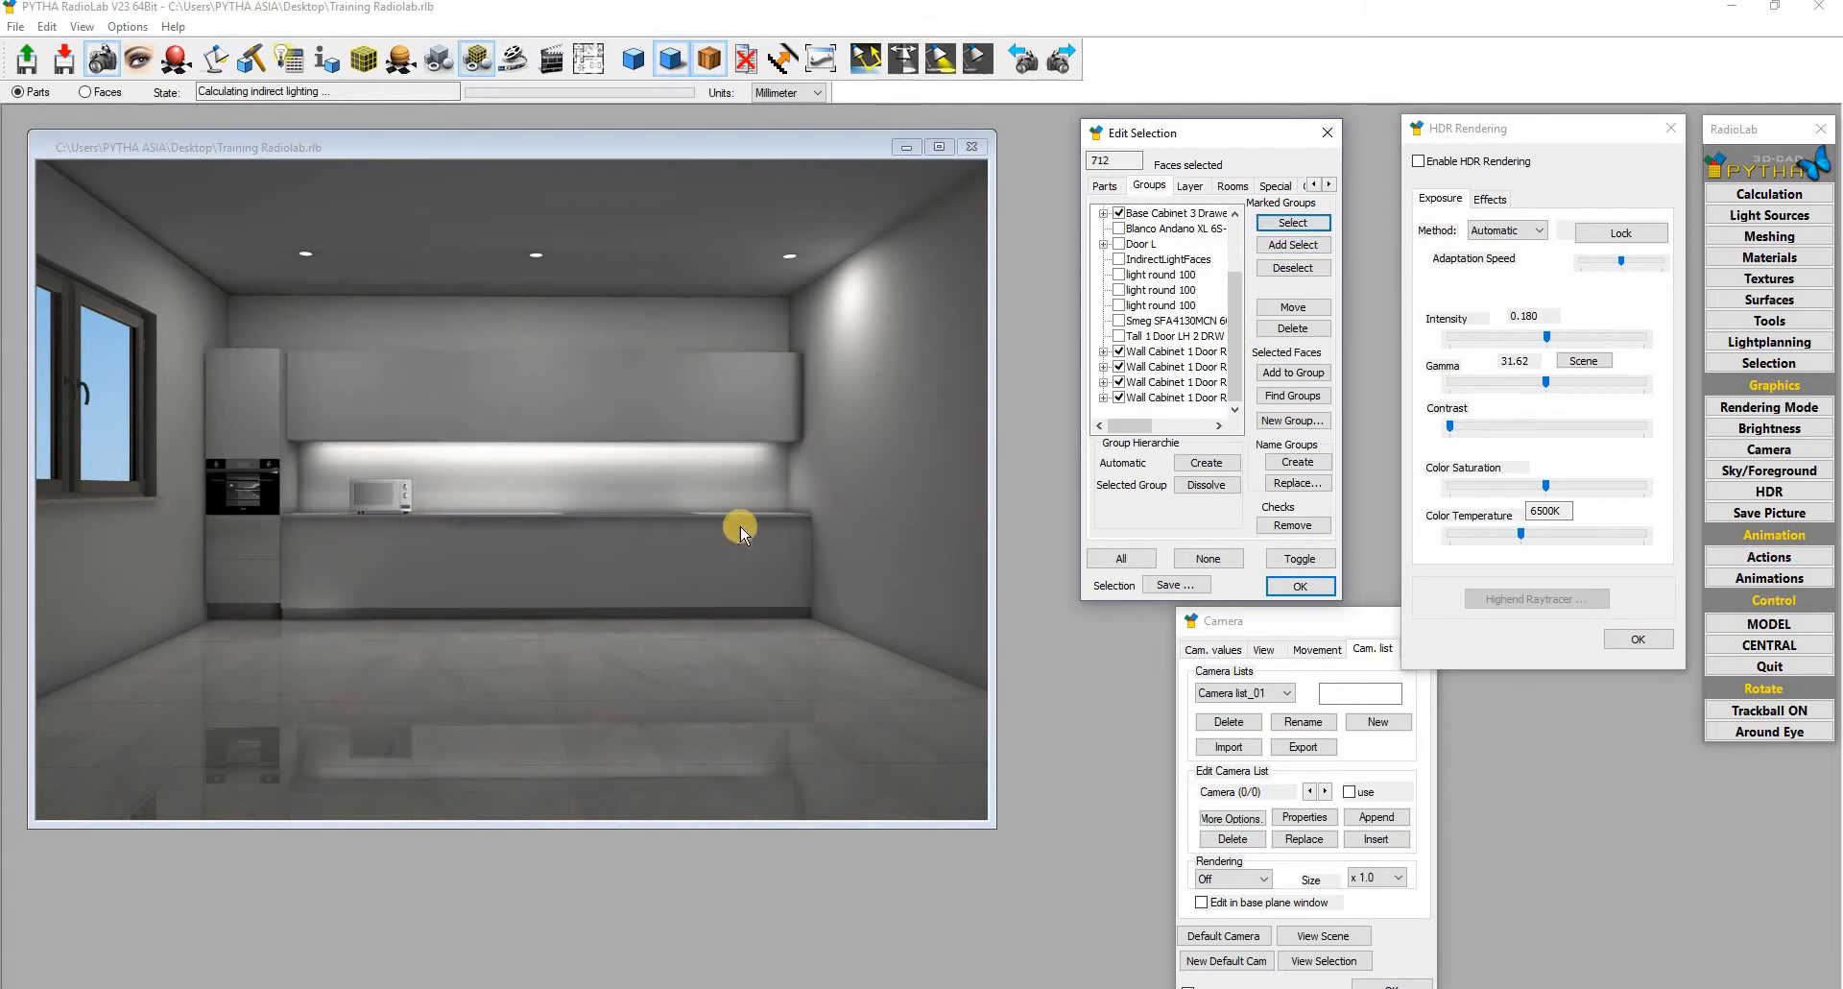
{"action": "left_click", "coordinate": [1294, 226]}
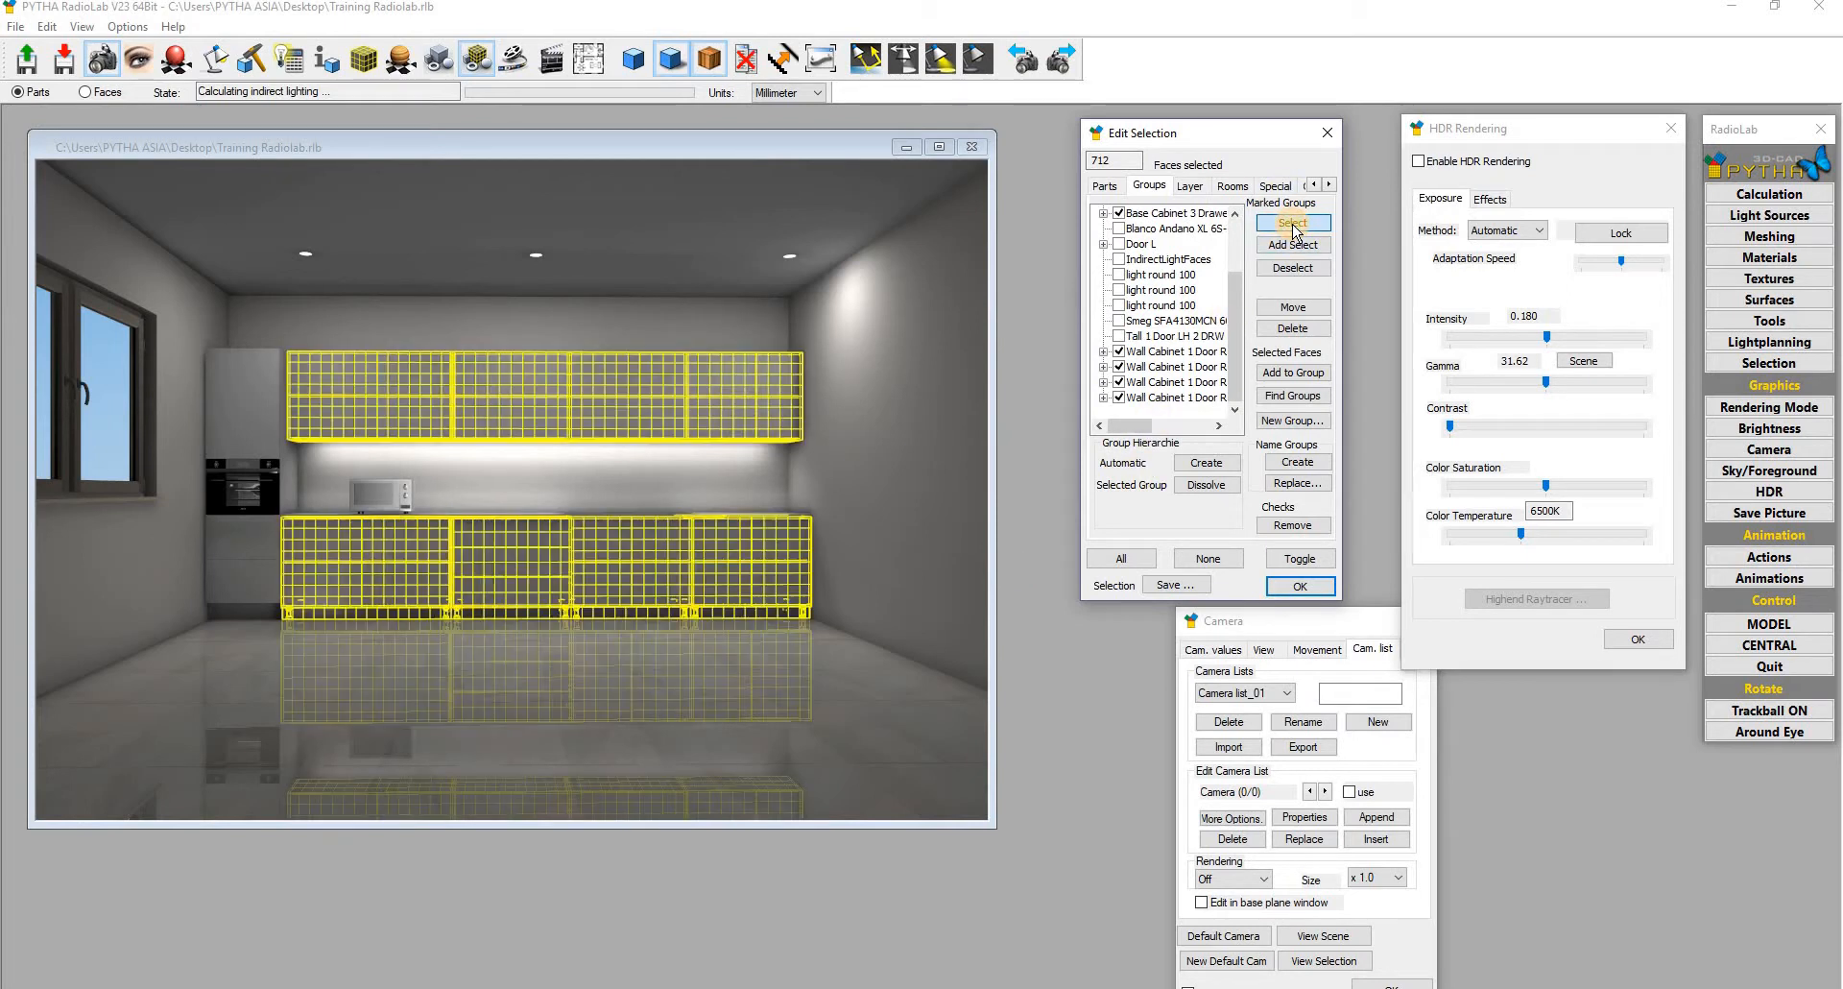
{"action": "left_click", "coordinate": [1296, 588]}
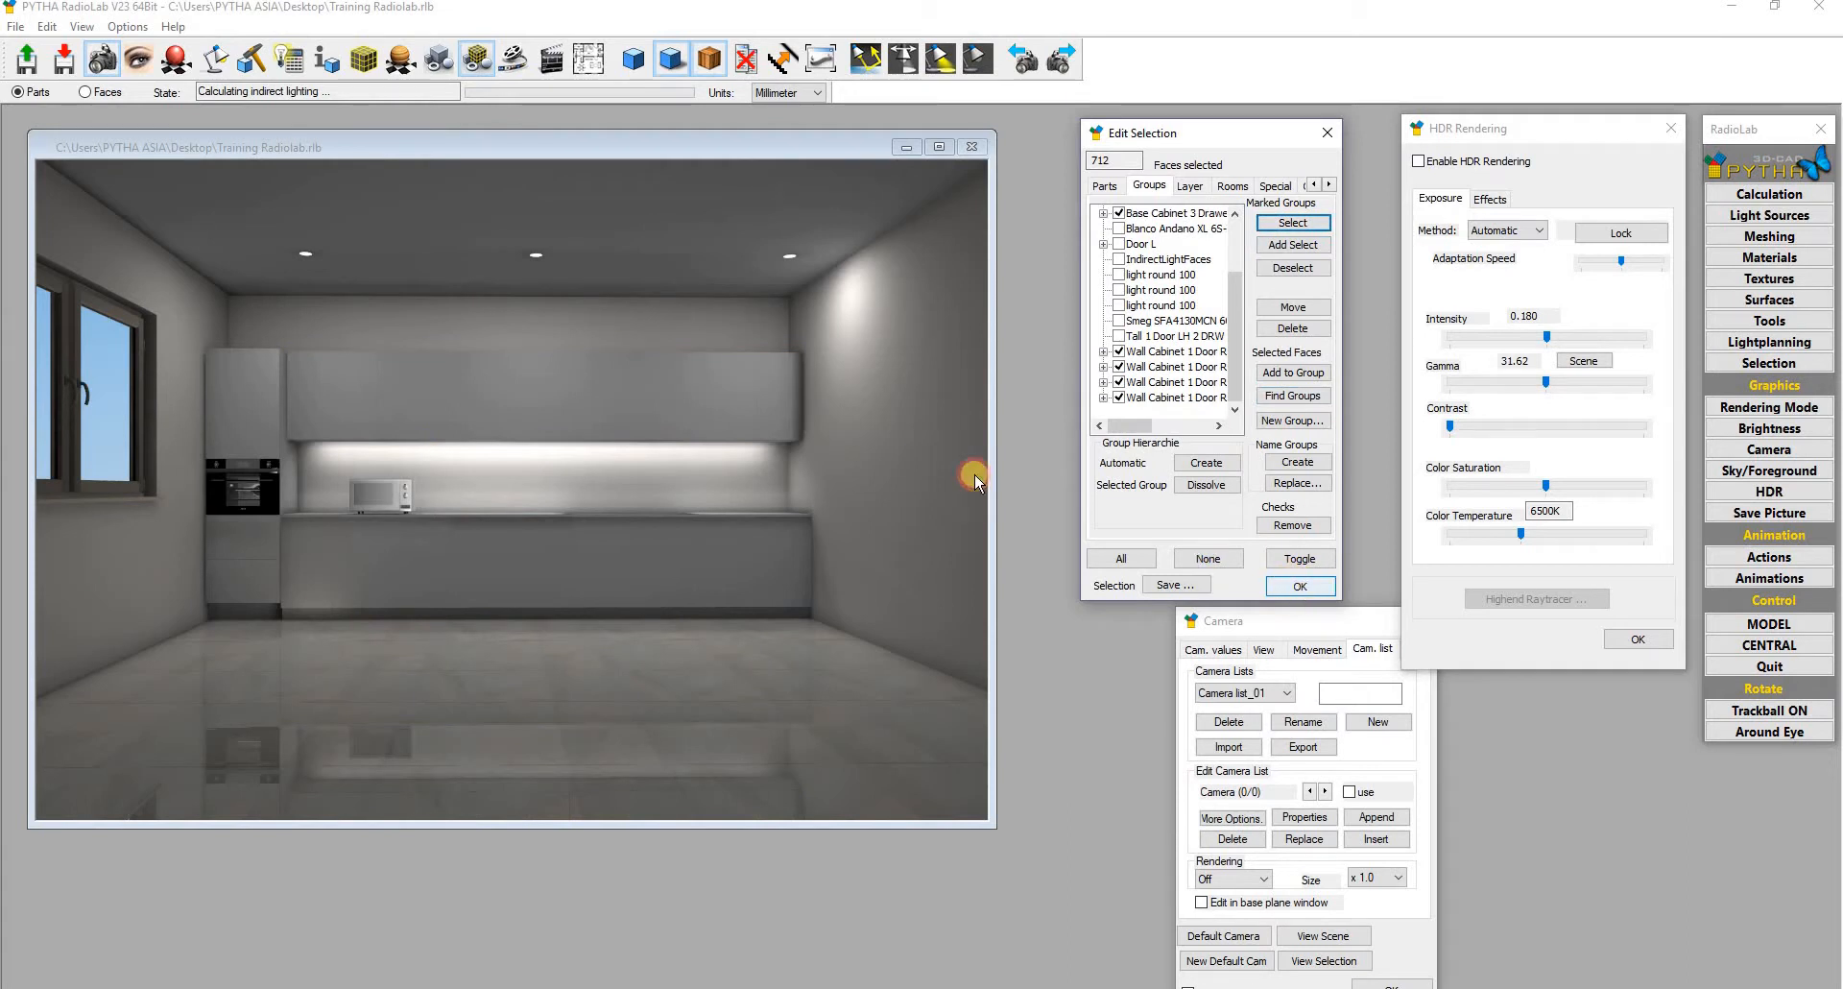
Step: Create a new surface for the selected cabinets and set its color to white #FFFFFF
{"action": "right_click", "coordinate": [528, 394]}
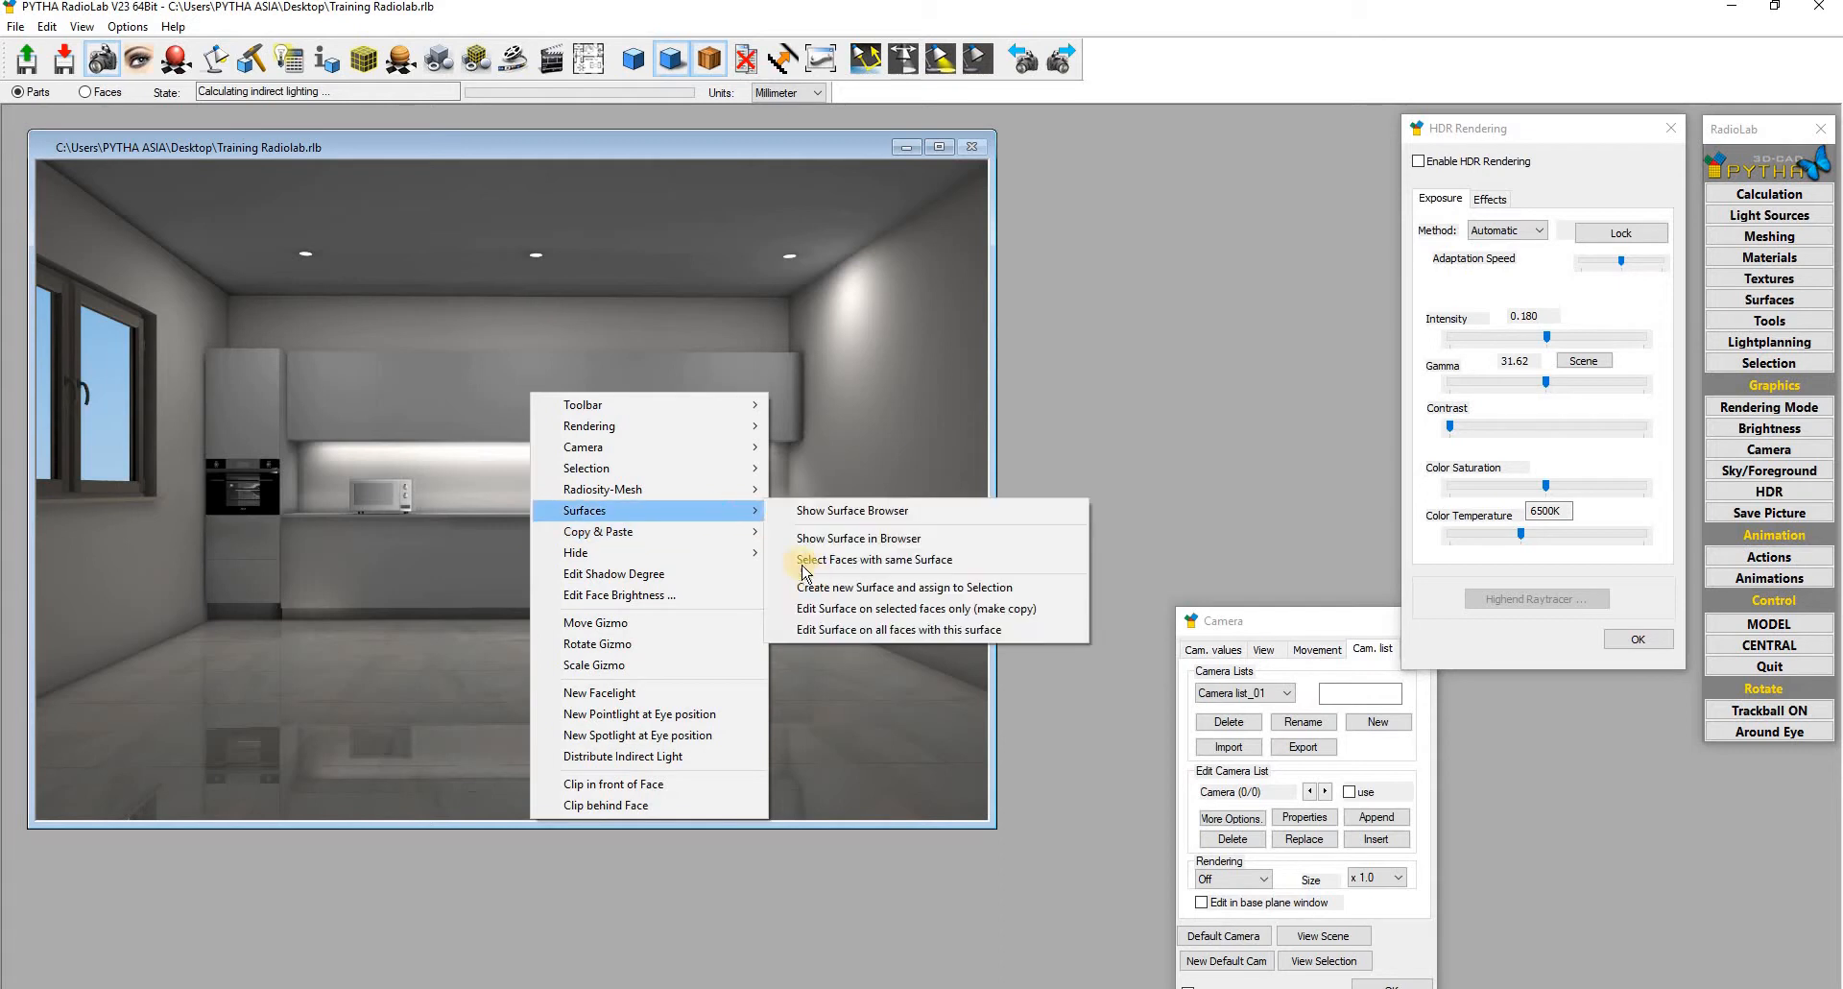
{"action": "left_click", "coordinate": [1138, 593]}
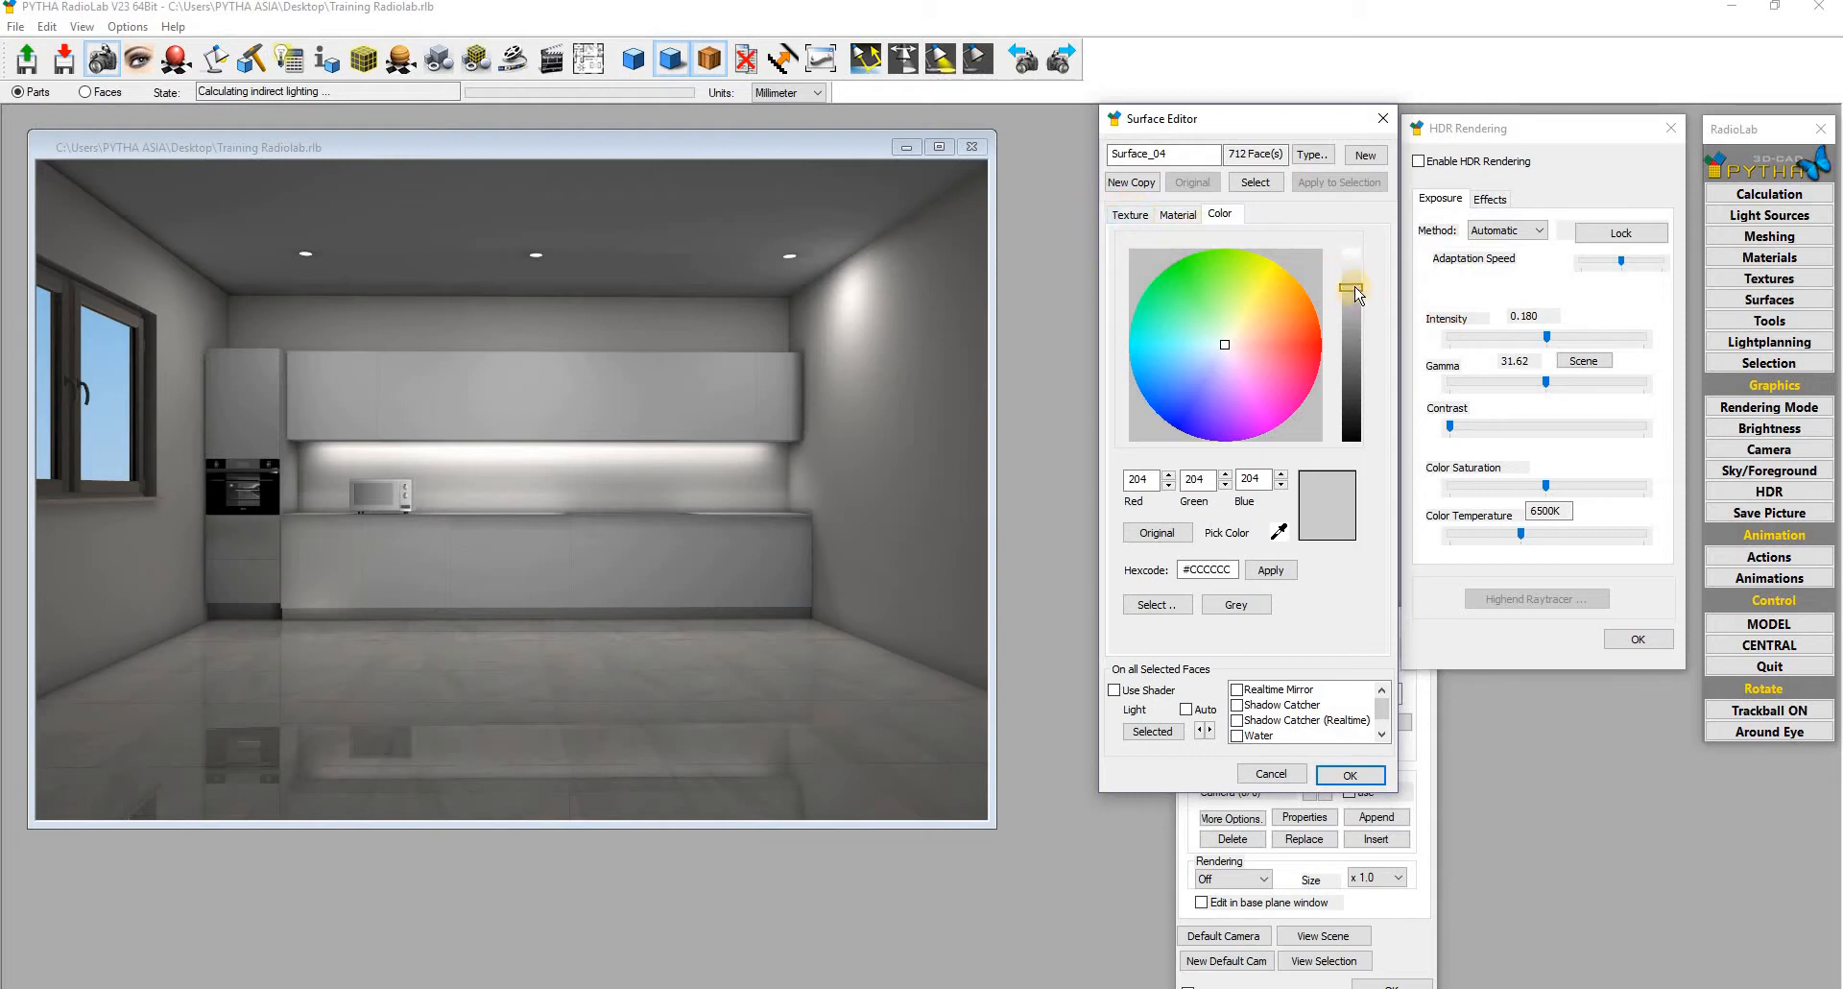
{"action": "left_click_drag", "start_coordinate": [1356, 290], "coordinate": [1353, 248]}
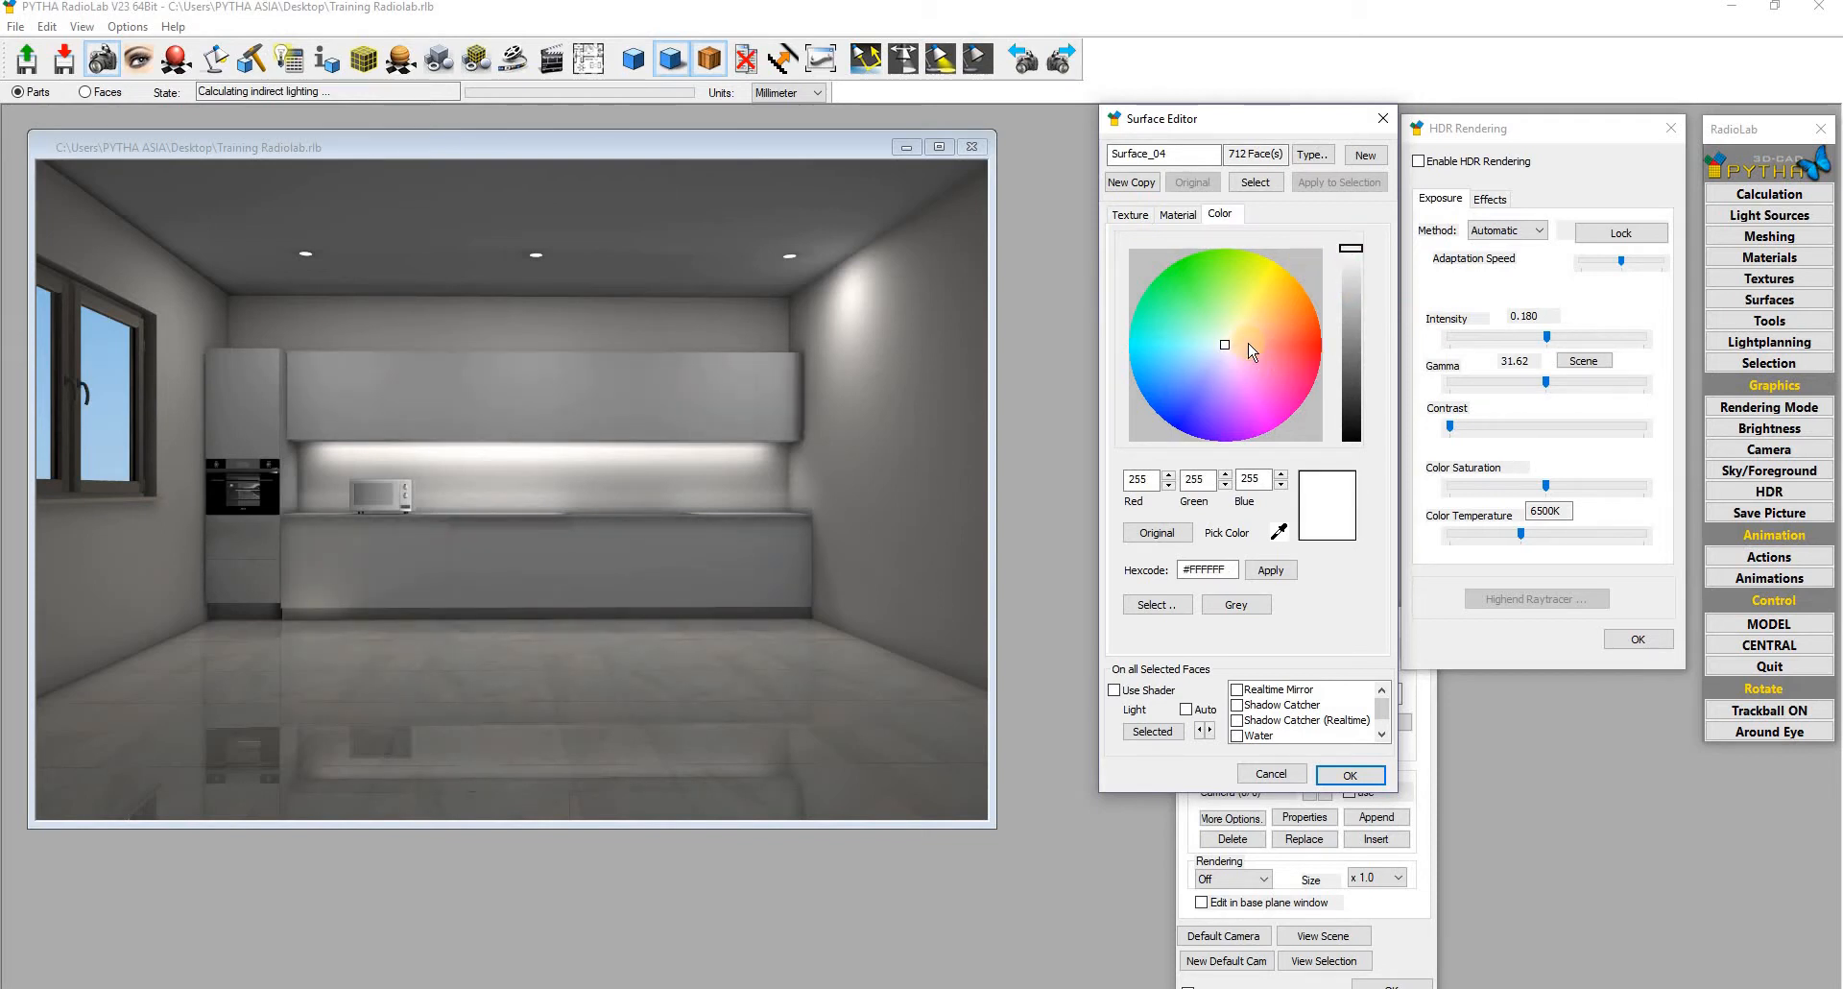
Step: Open the texture browser for the cabinet surface's color texture and switch to the Material Library\Admira directory after checking Formica_Infiniti
{"action": "left_click", "coordinate": [1127, 217]}
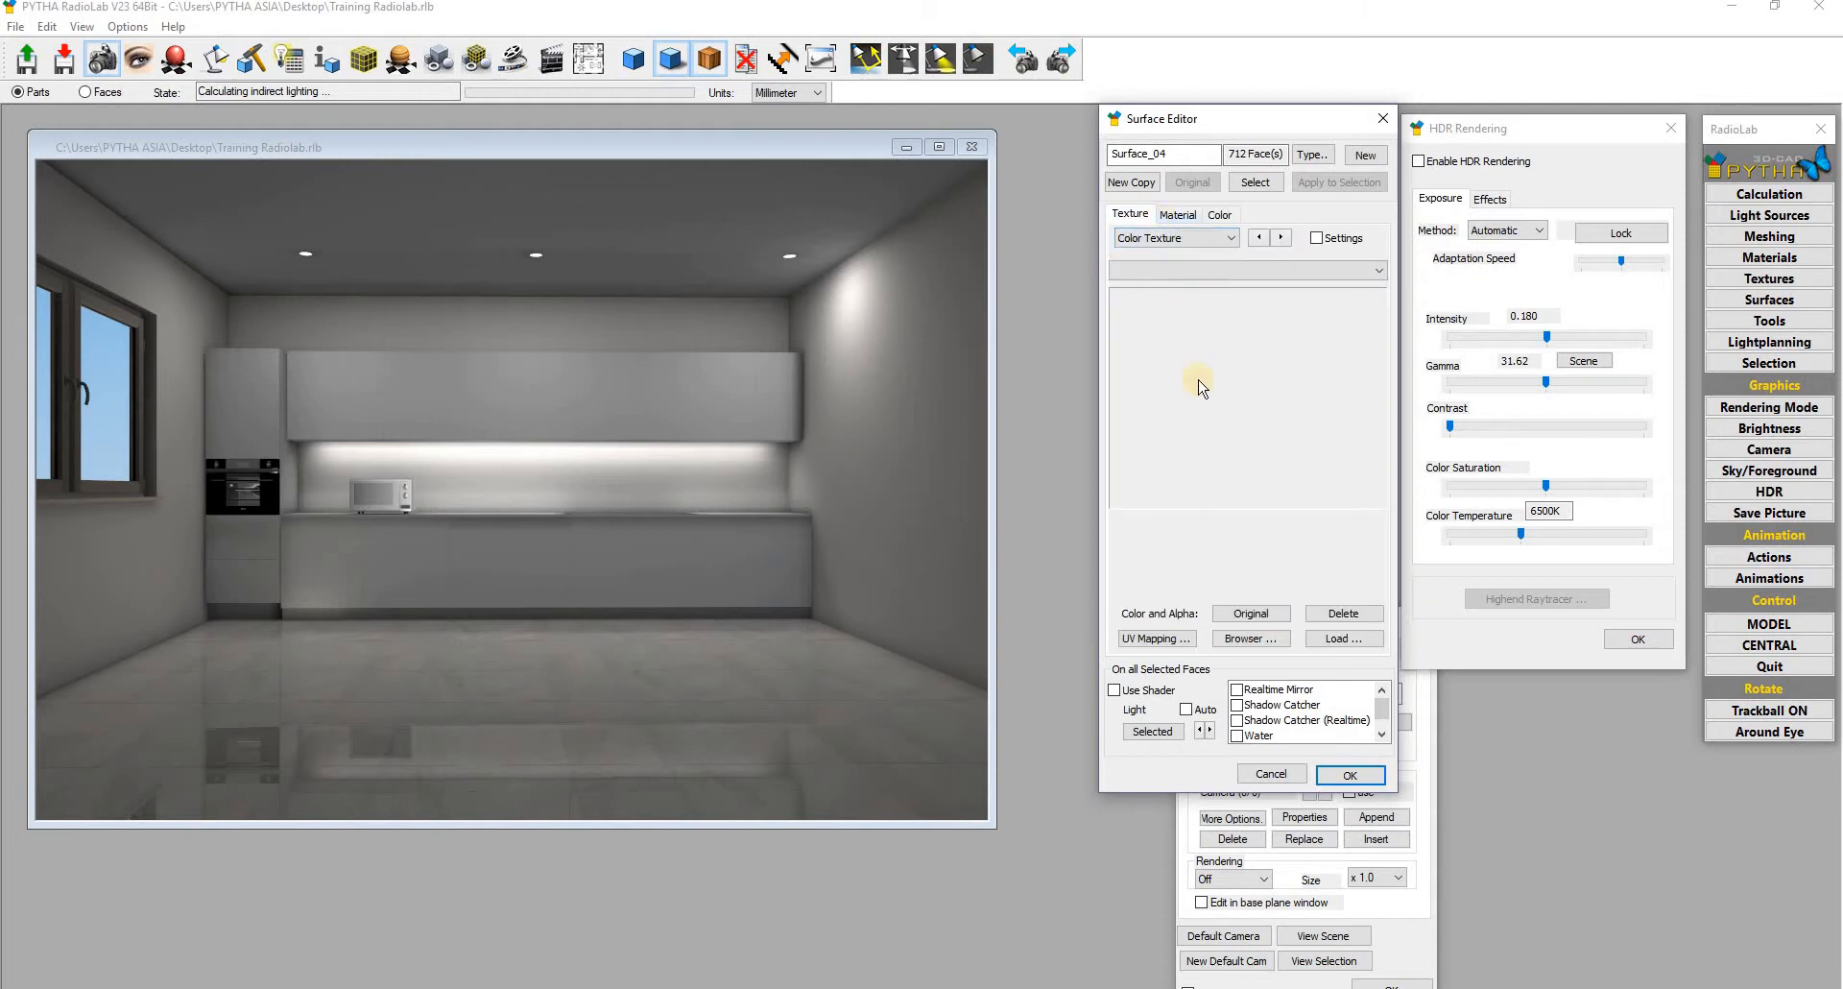
{"action": "left_click", "coordinate": [1250, 639]}
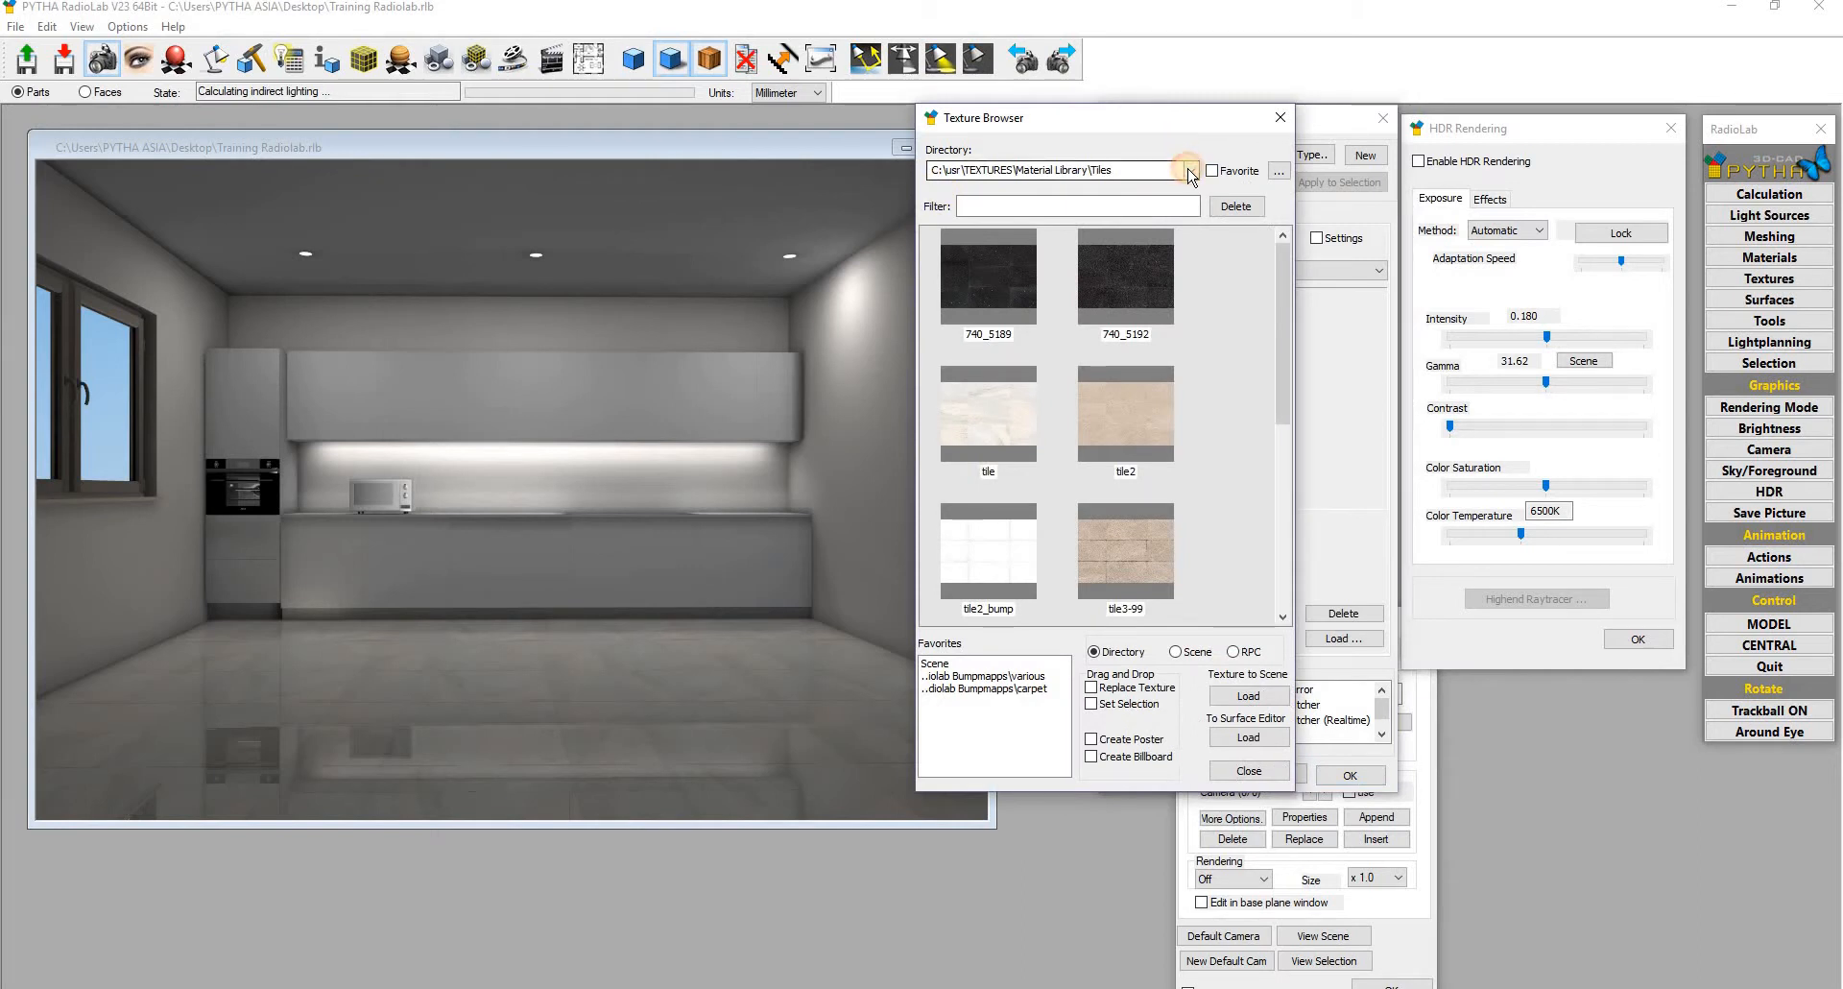
{"action": "left_click", "coordinate": [1190, 171]}
{"action": "left_click", "coordinate": [1147, 237]}
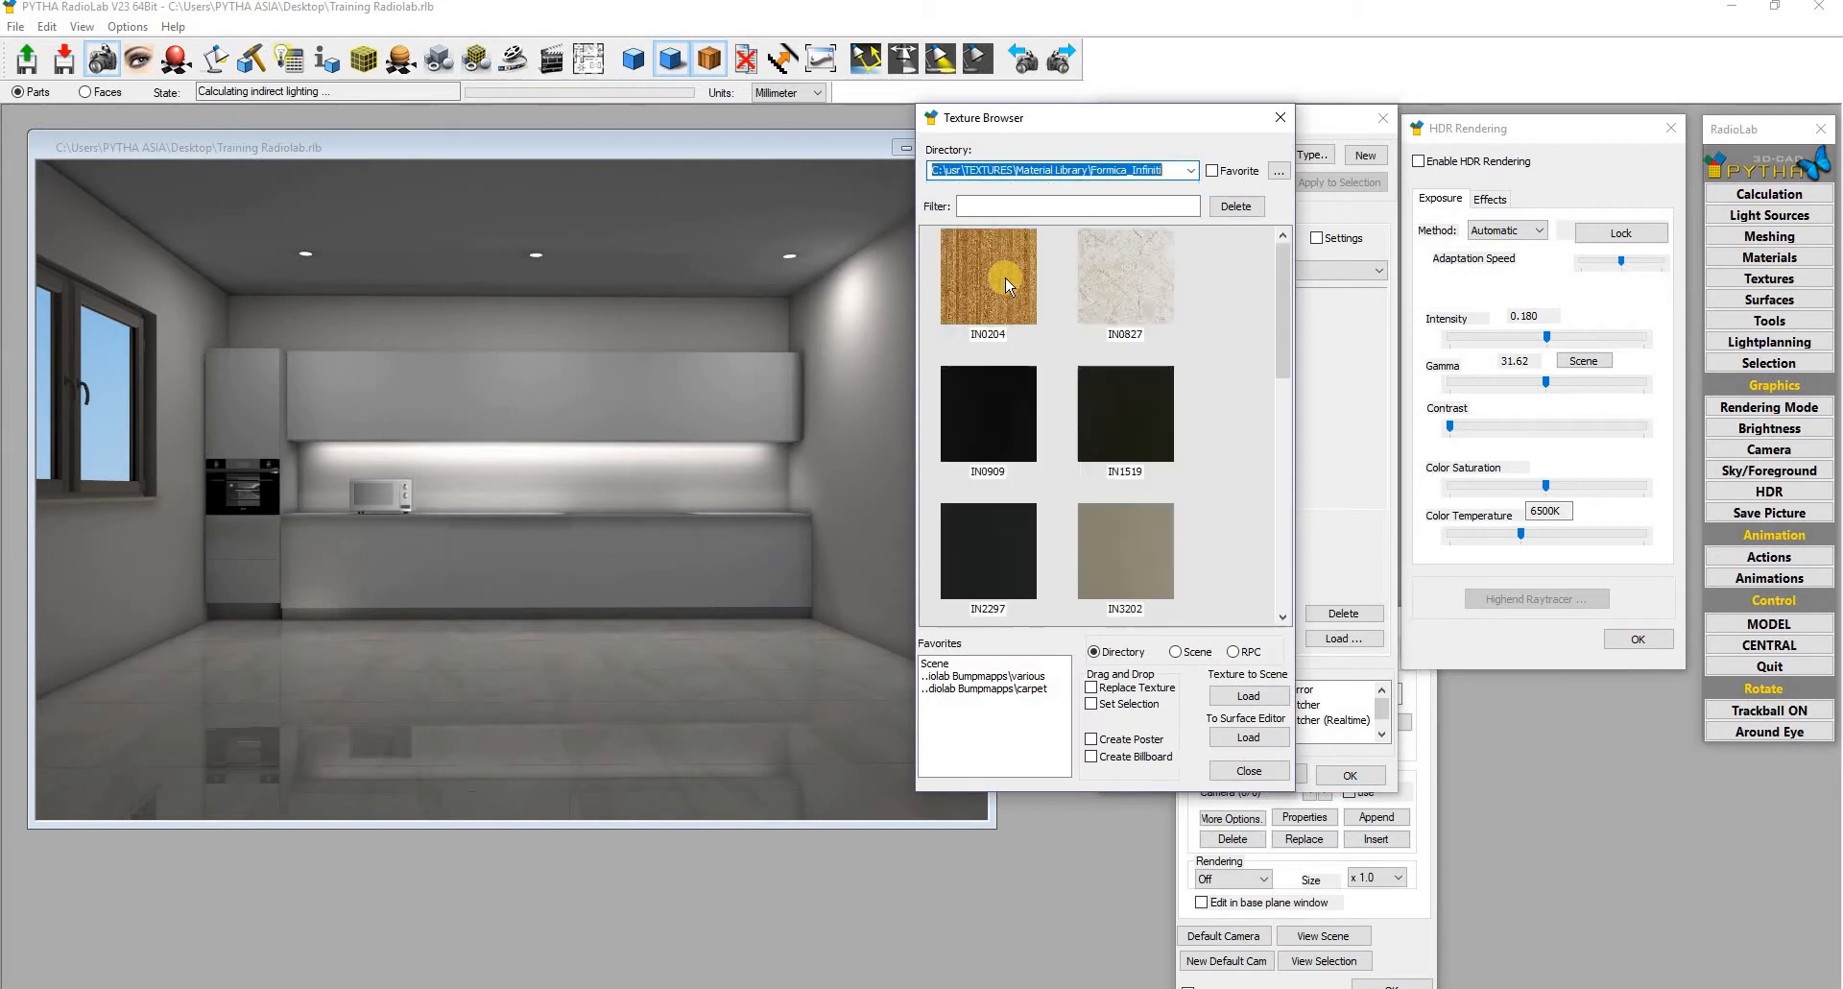
{"action": "scroll", "coordinate": [1064, 521], "scroll_direction": "down", "scroll_amount": 10}
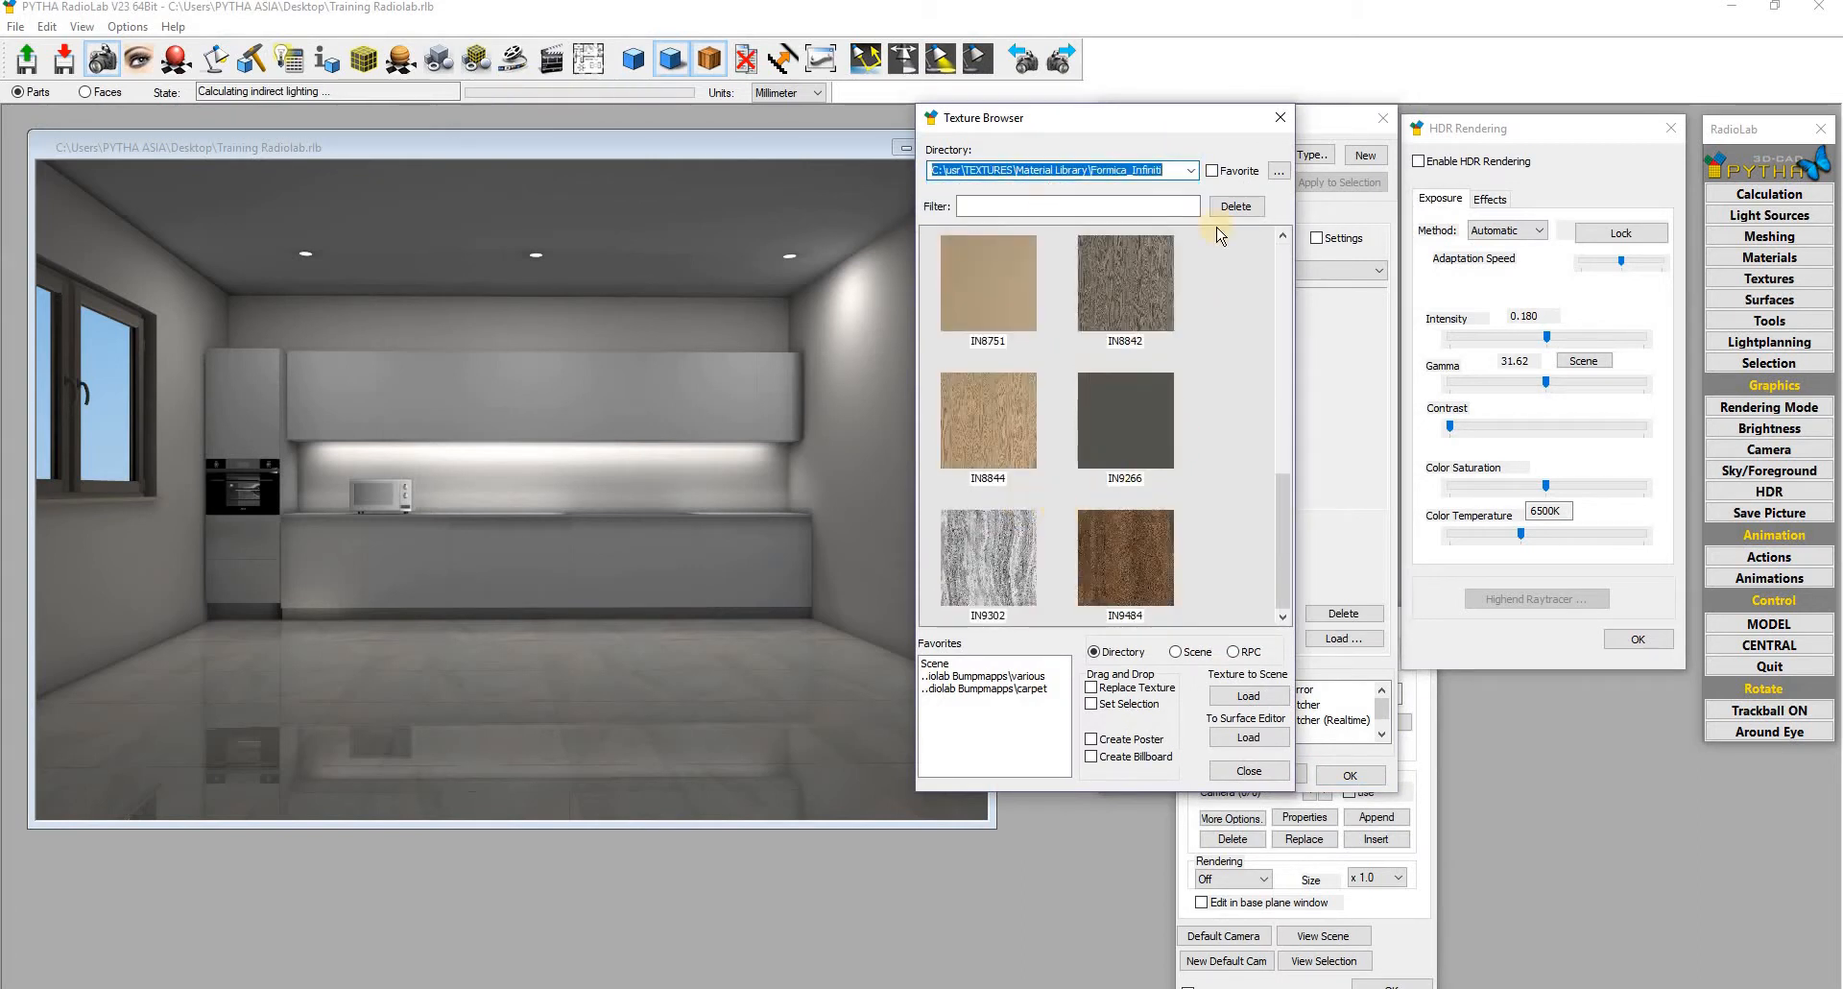
{"action": "left_click", "coordinate": [1191, 171]}
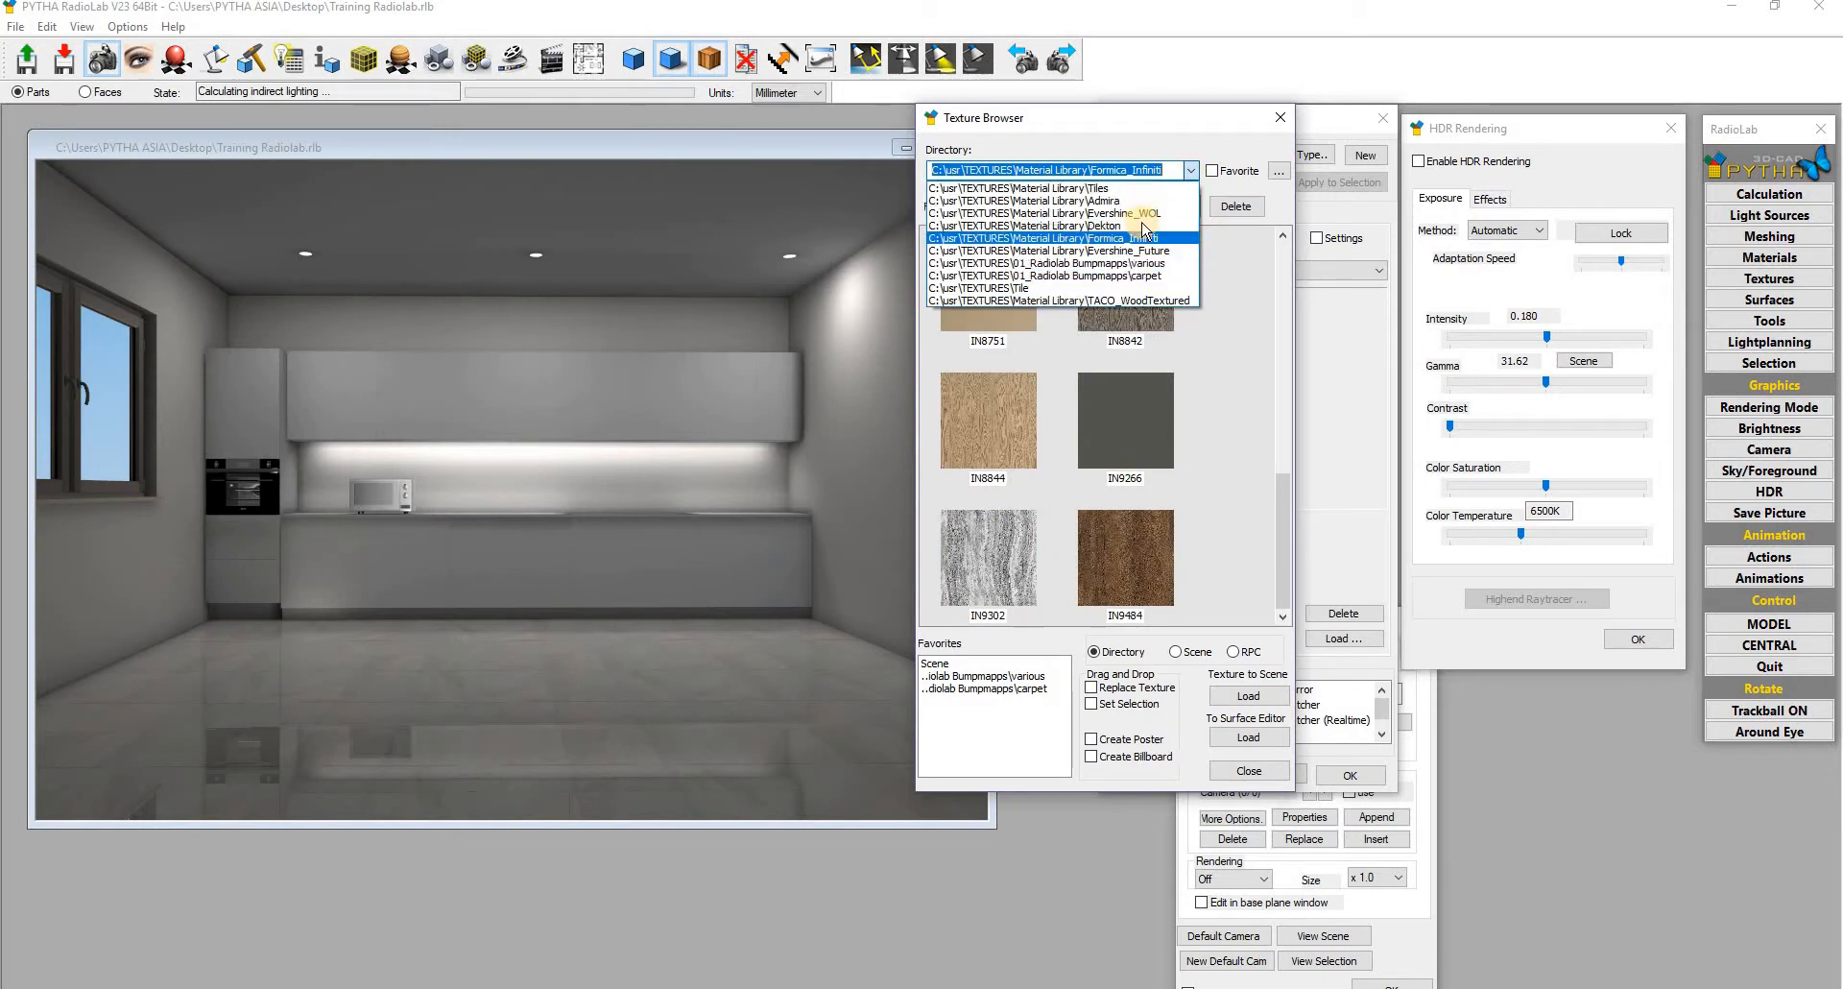
{"action": "left_click", "coordinate": [1123, 201]}
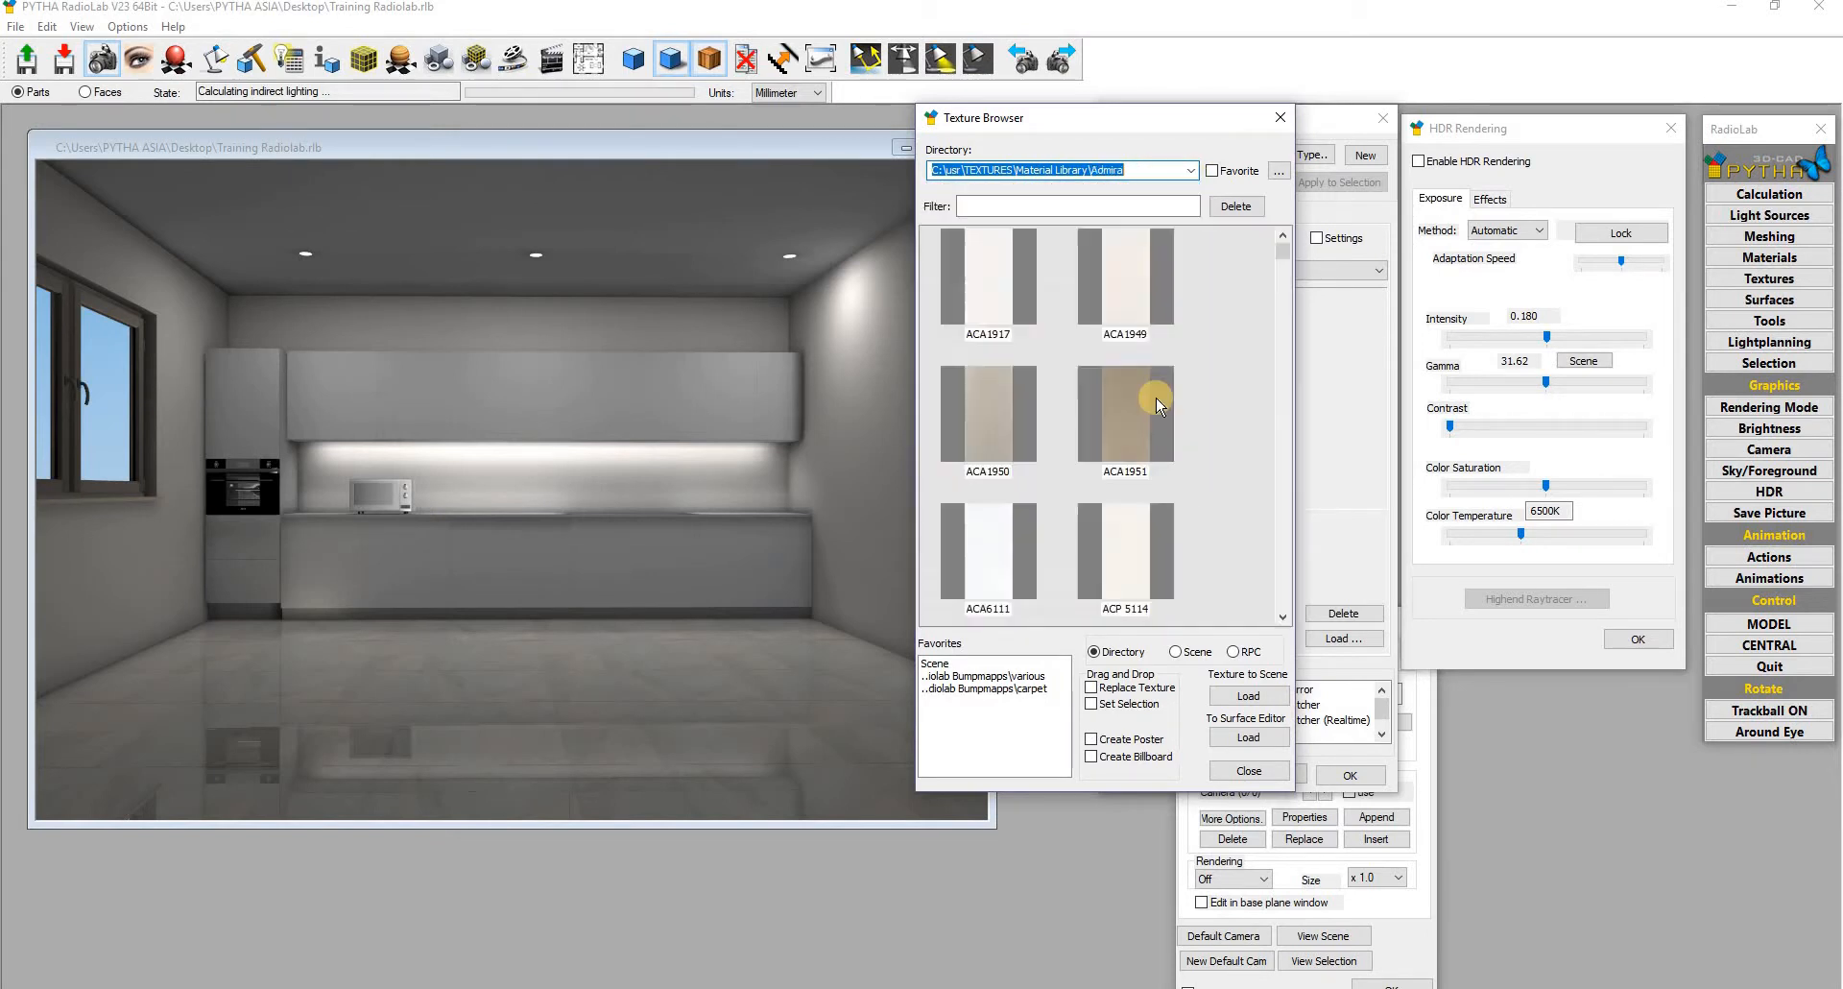
Step: Load the grey CMB 1411 N texture from the Admira library onto the cabinet surface
{"action": "scroll", "coordinate": [1179, 401], "scroll_direction": "down", "scroll_amount": 10}
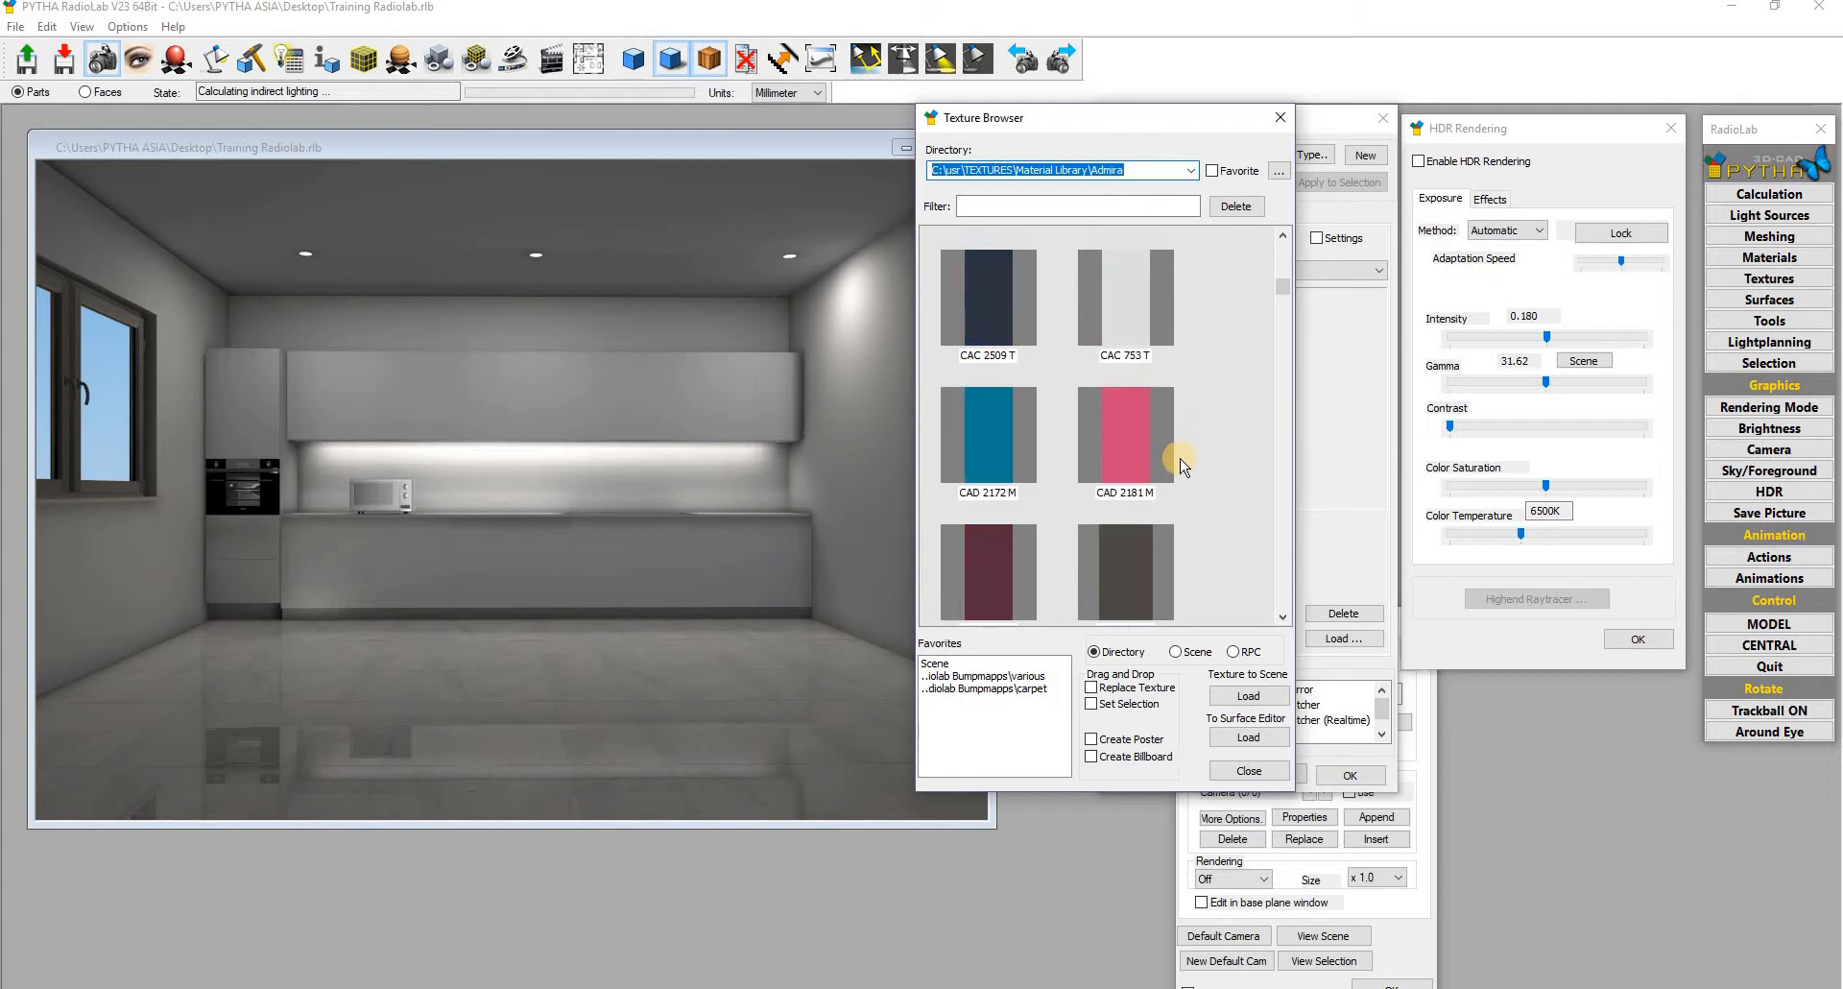
{"action": "scroll", "coordinate": [1179, 466], "scroll_direction": "down", "scroll_amount": 10}
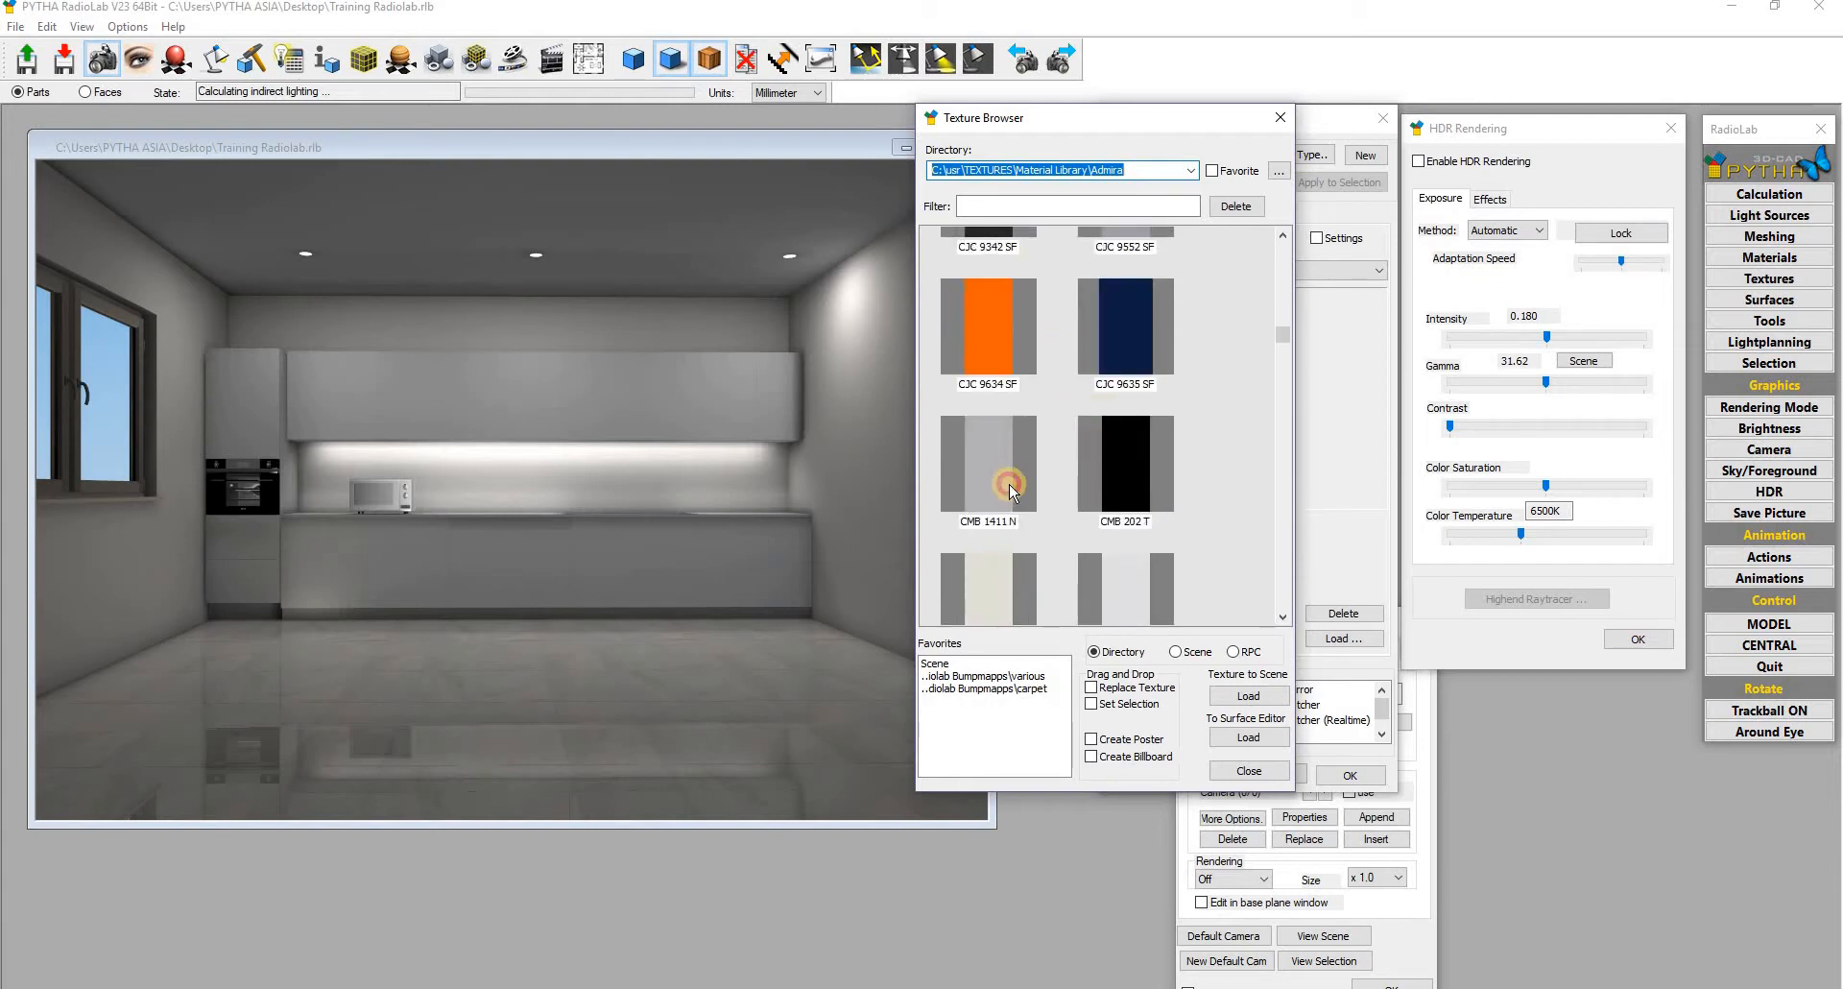
{"action": "left_click", "coordinate": [1010, 483]}
{"action": "left_click", "coordinate": [1256, 736]}
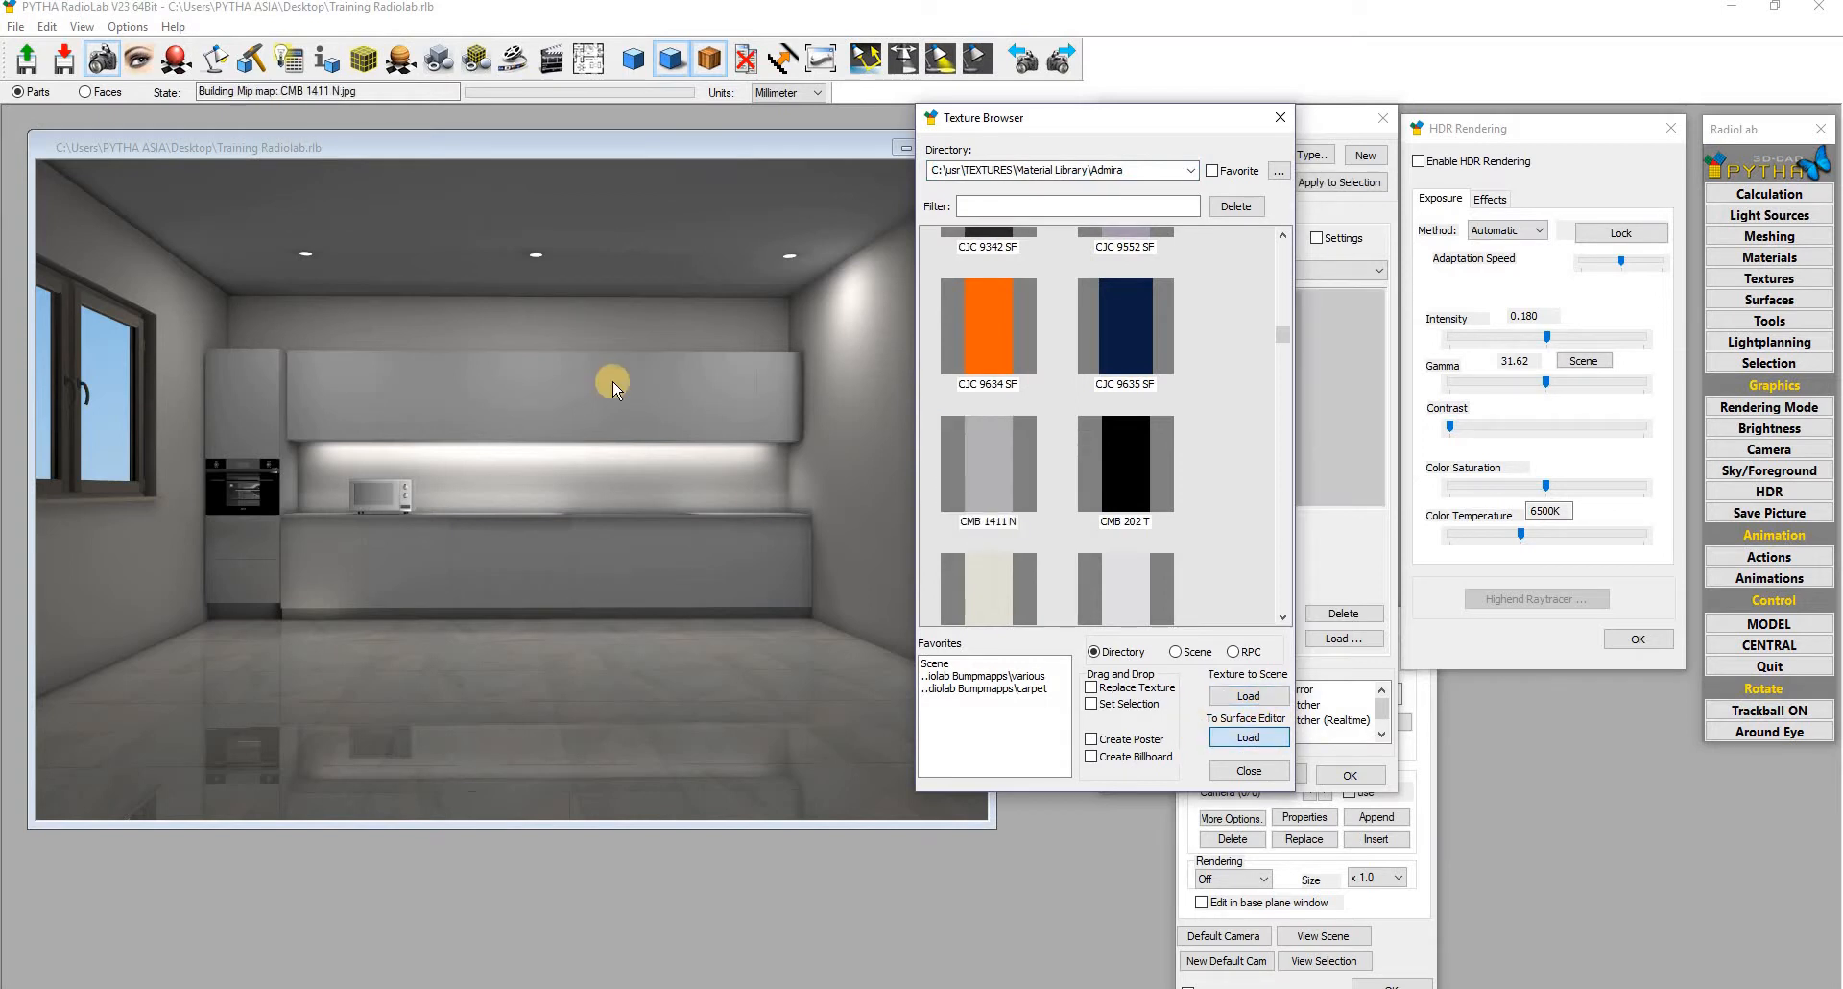
Step: Try the red CMC 1687 T texture on the cabinet surface and inspect the cabinets up close and from farther away
{"action": "scroll", "coordinate": [1111, 476], "scroll_direction": "down", "scroll_amount": 3}
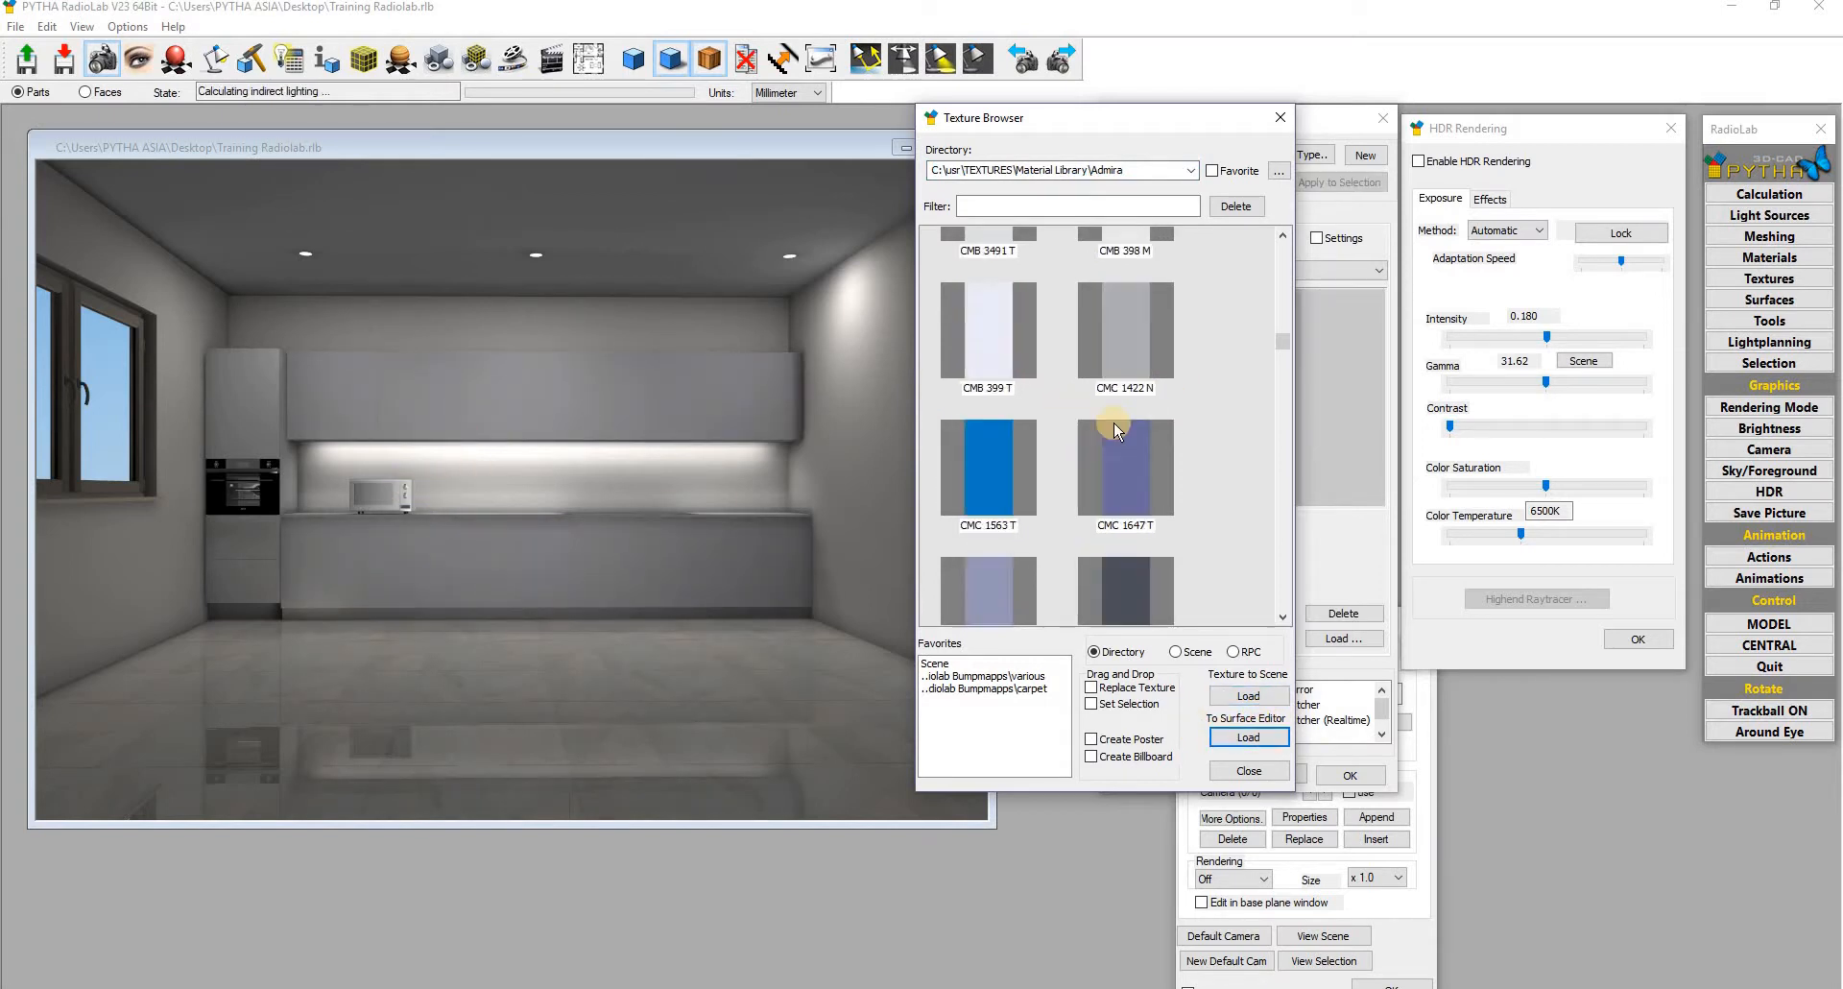
{"action": "scroll", "coordinate": [1112, 485], "scroll_direction": "down", "scroll_amount": 5}
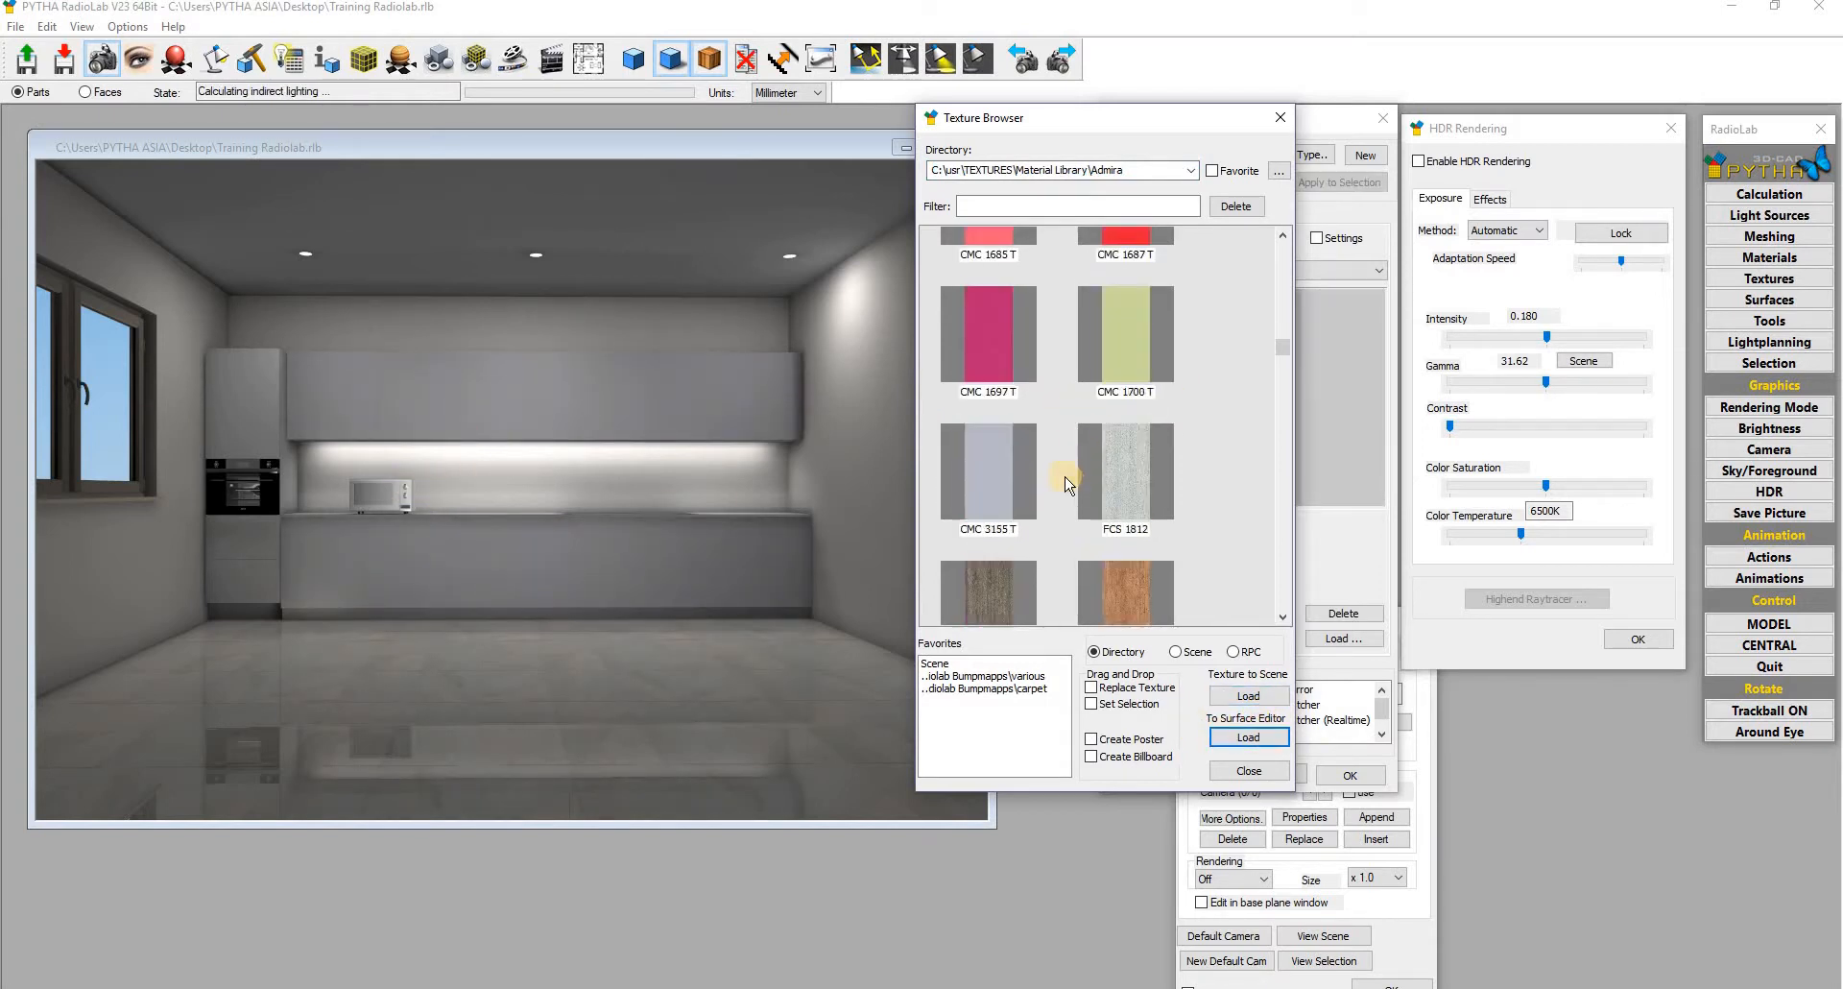
{"action": "scroll", "coordinate": [1112, 494], "scroll_direction": "down", "scroll_amount": 3}
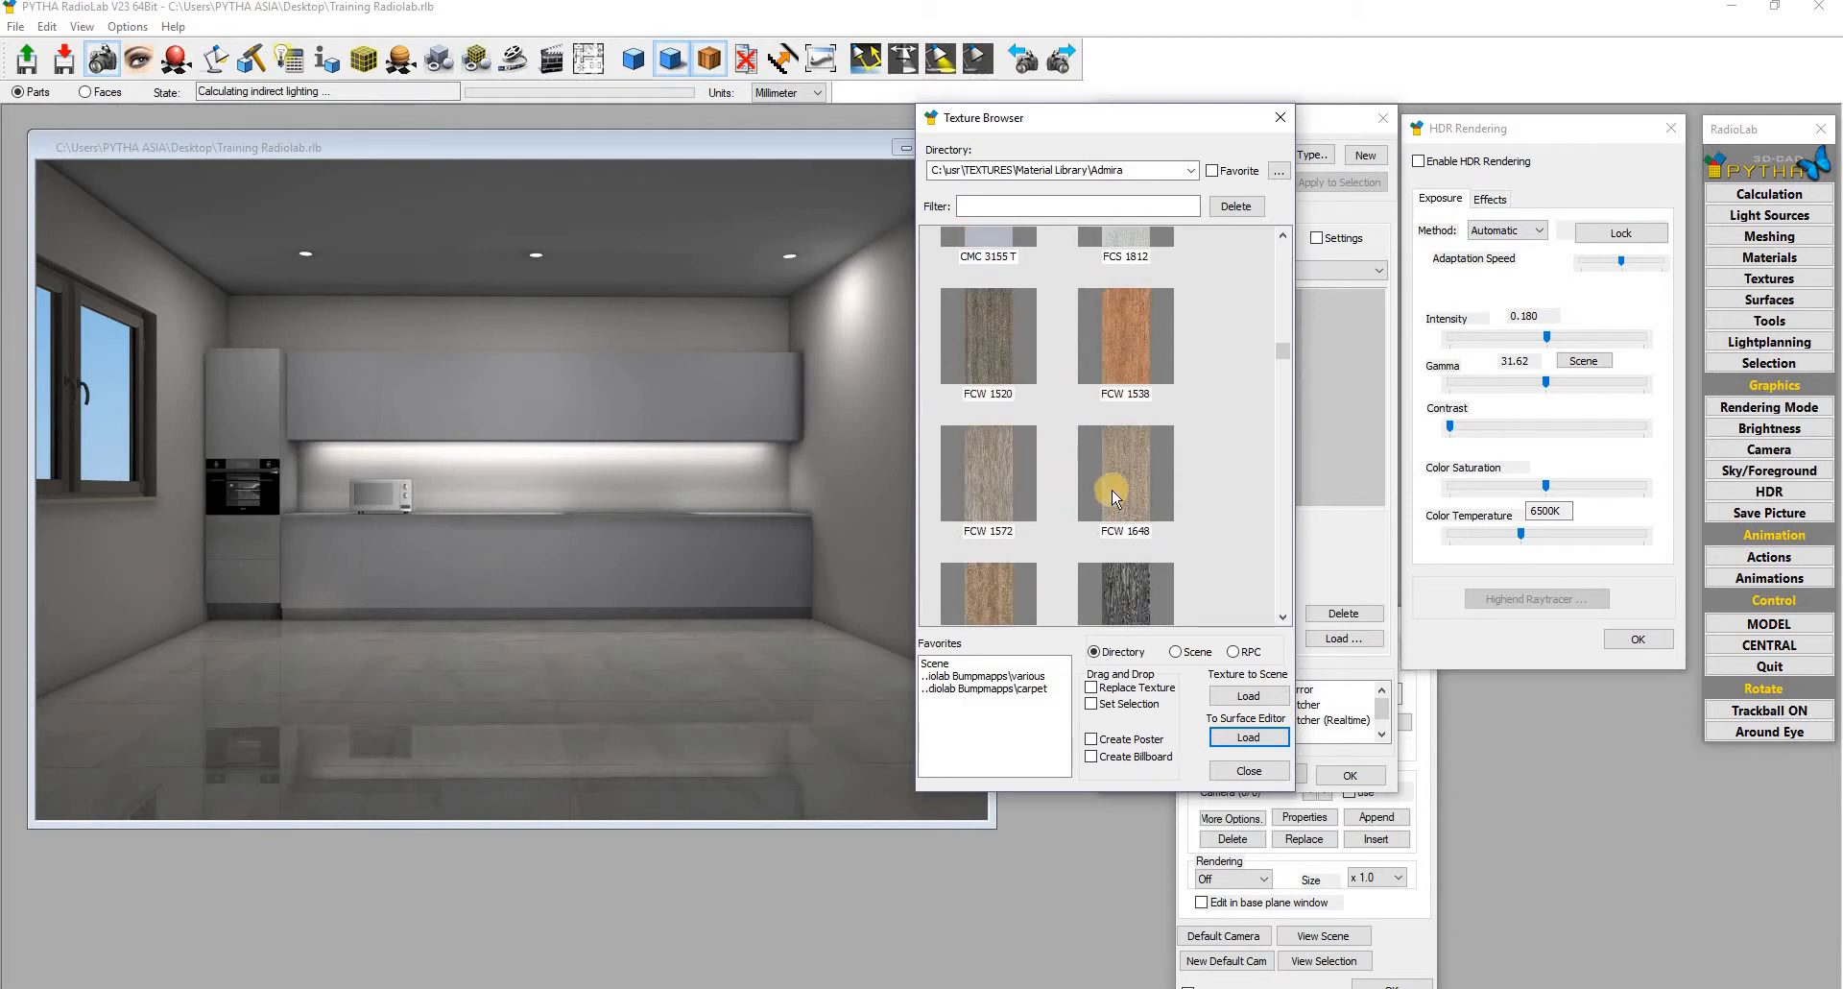
{"action": "scroll", "coordinate": [1114, 480], "scroll_direction": "up", "scroll_amount": 5}
{"action": "left_click", "coordinate": [1125, 466]}
{"action": "left_click", "coordinate": [1251, 738]}
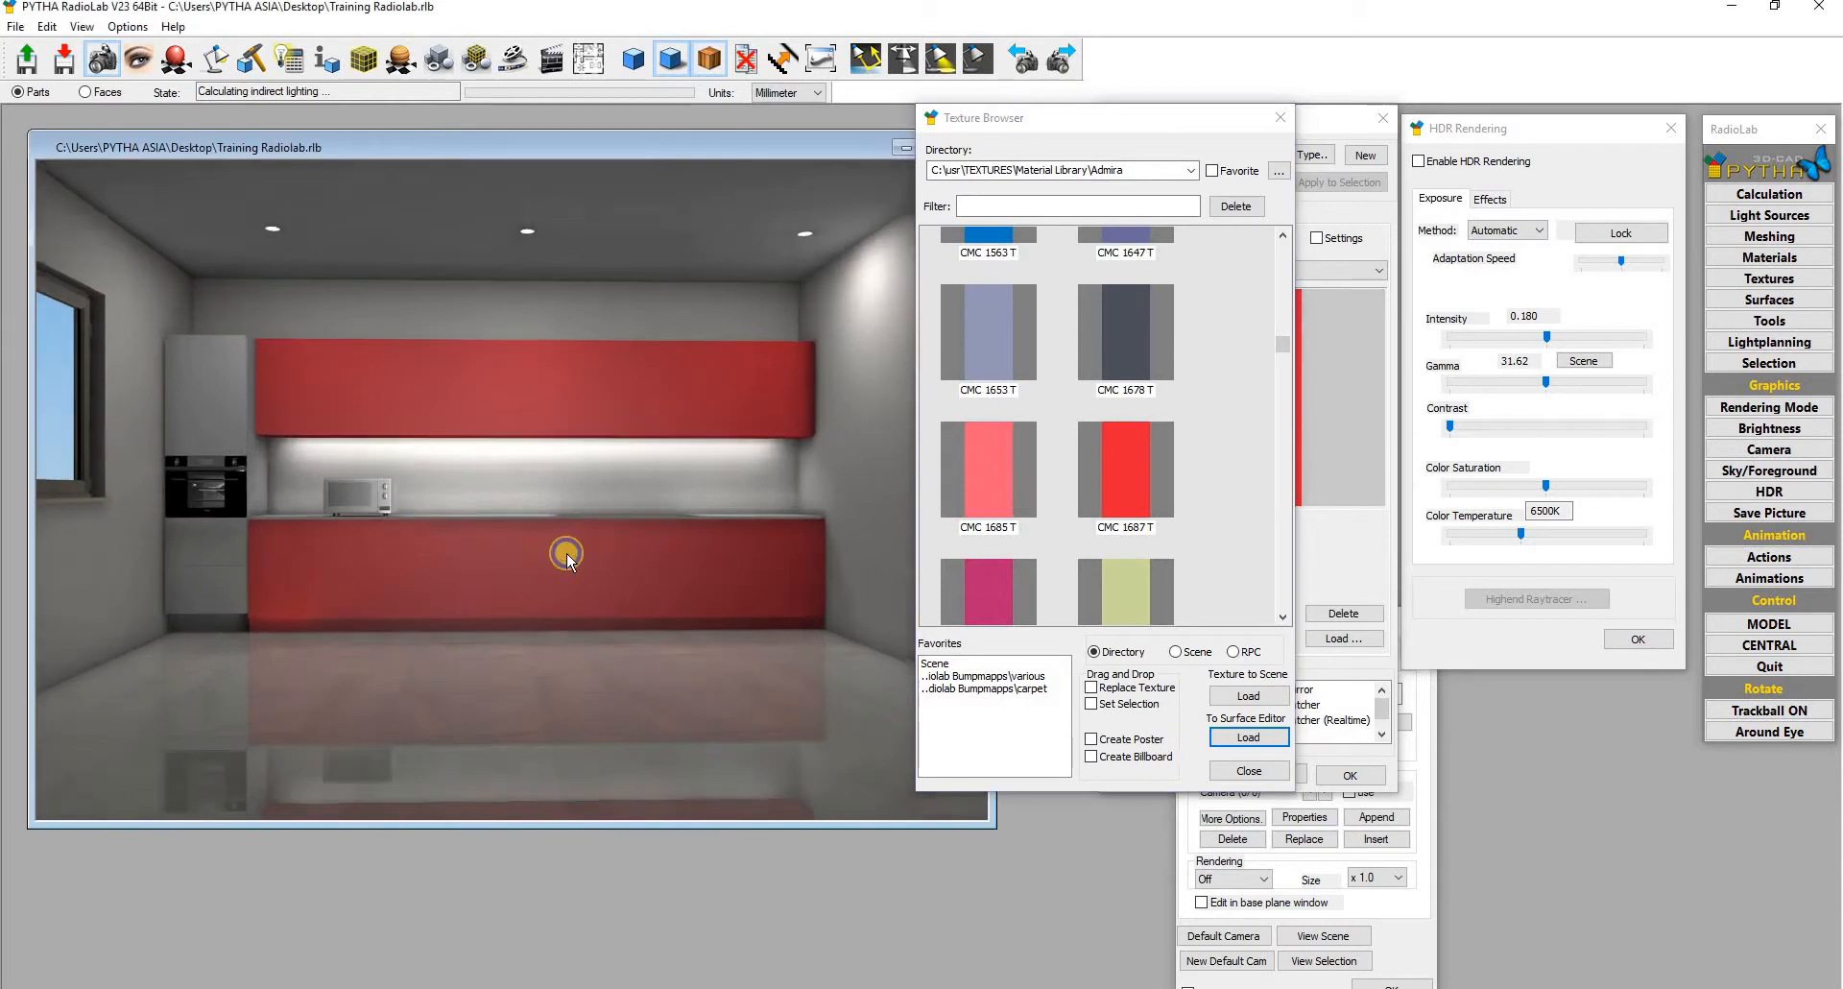
{"action": "scroll", "coordinate": [567, 553], "scroll_direction": "up", "scroll_amount": 5}
{"action": "scroll", "coordinate": [579, 536], "scroll_direction": "down", "scroll_amount": 5}
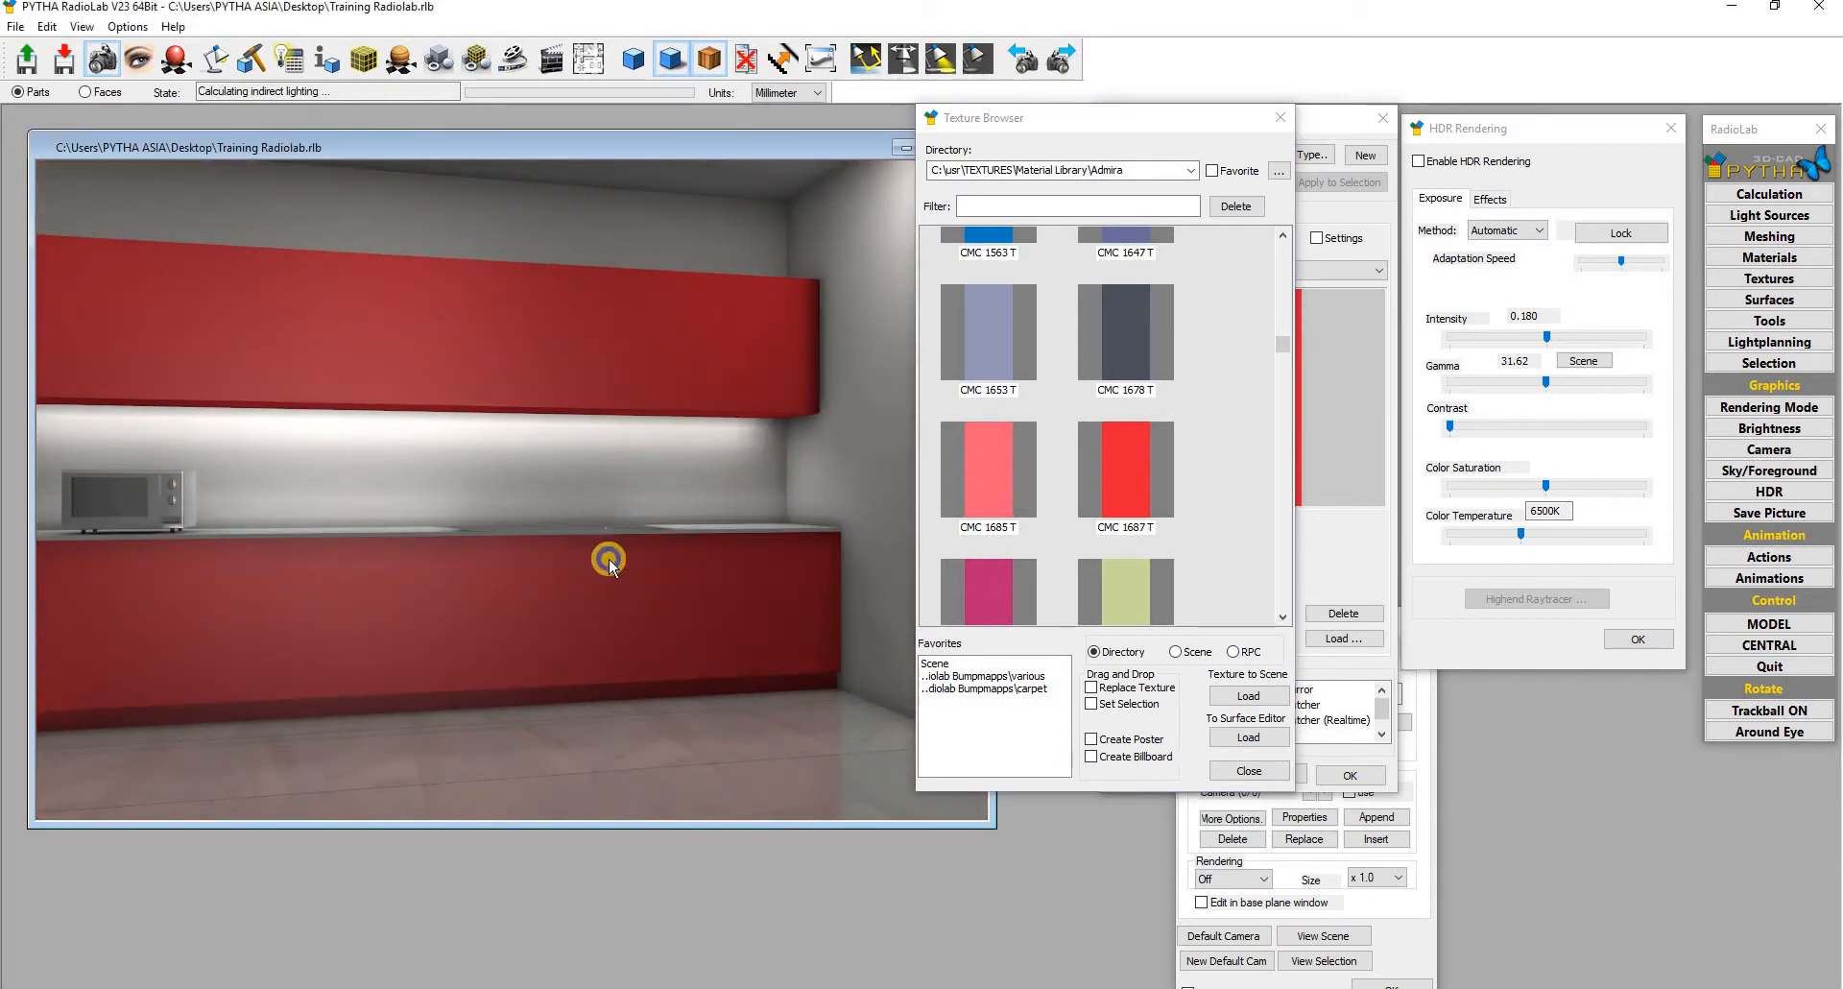
{"action": "scroll", "coordinate": [609, 559], "scroll_direction": "down", "scroll_amount": 3}
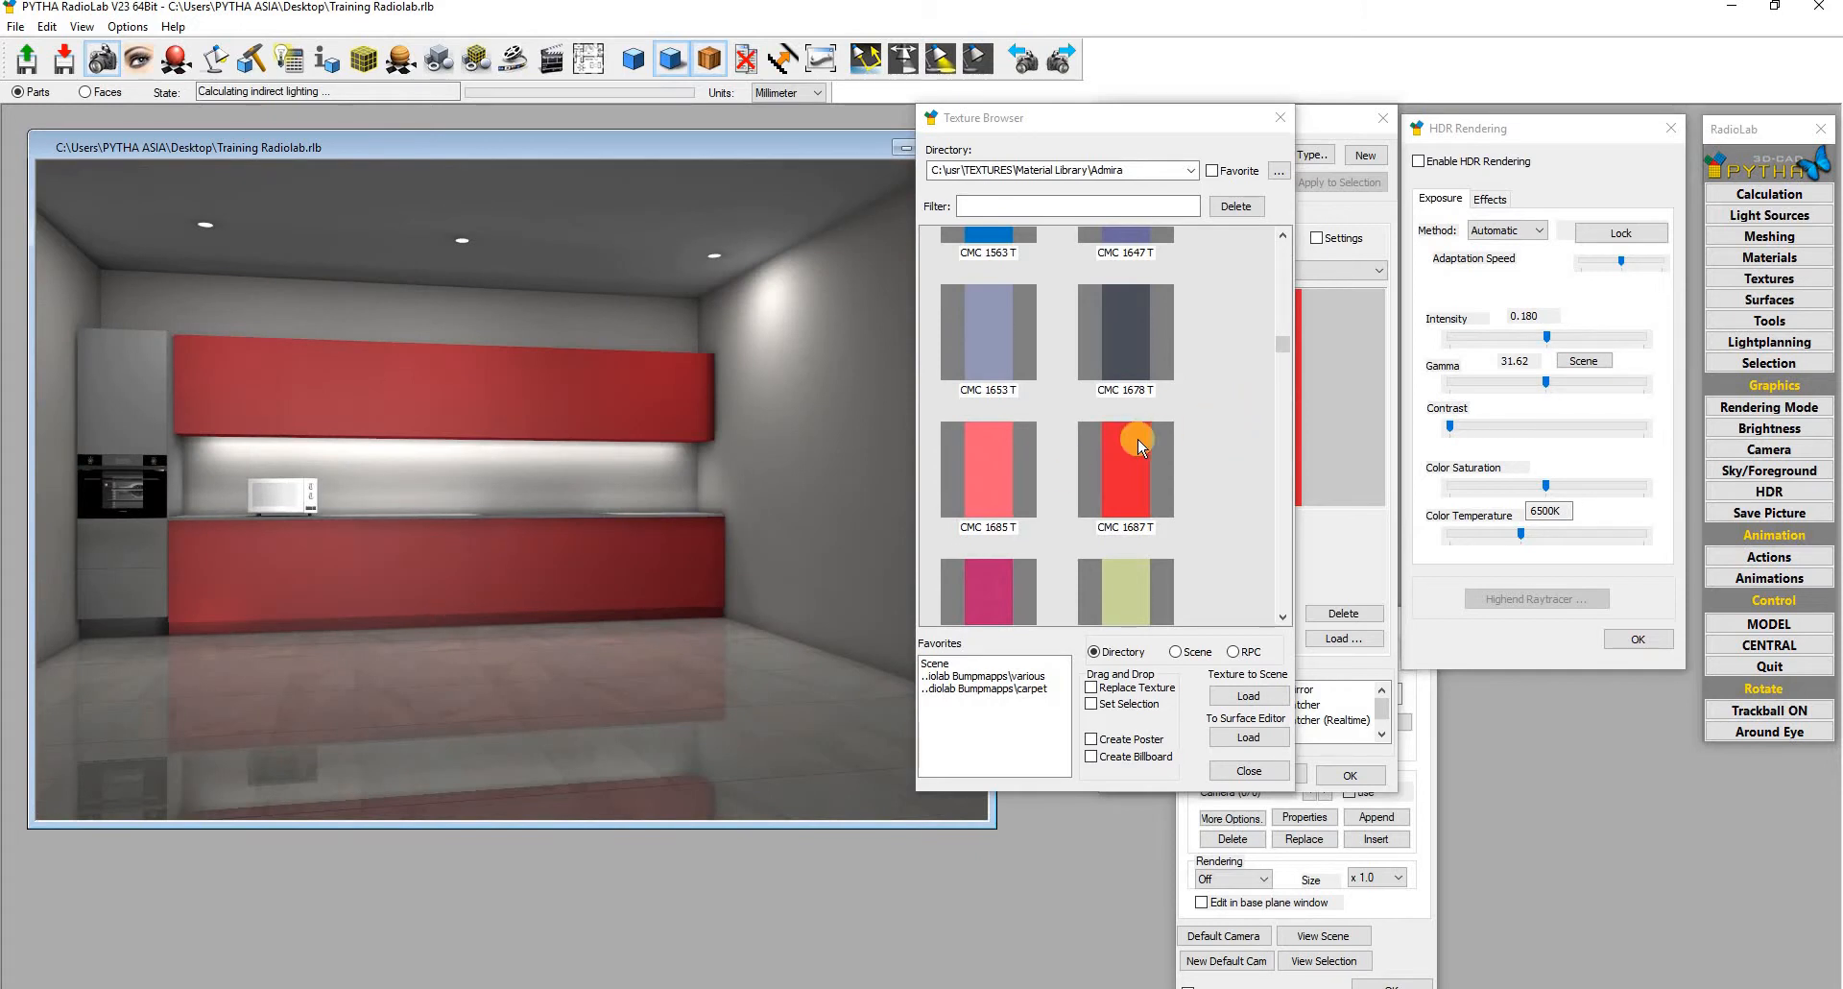
Step: Try the stone-like JDK 6140 FG texture on the cabinet surface and inspect the cabinet fronts in the scene
{"action": "scroll", "coordinate": [1162, 465], "scroll_direction": "down", "scroll_amount": 10}
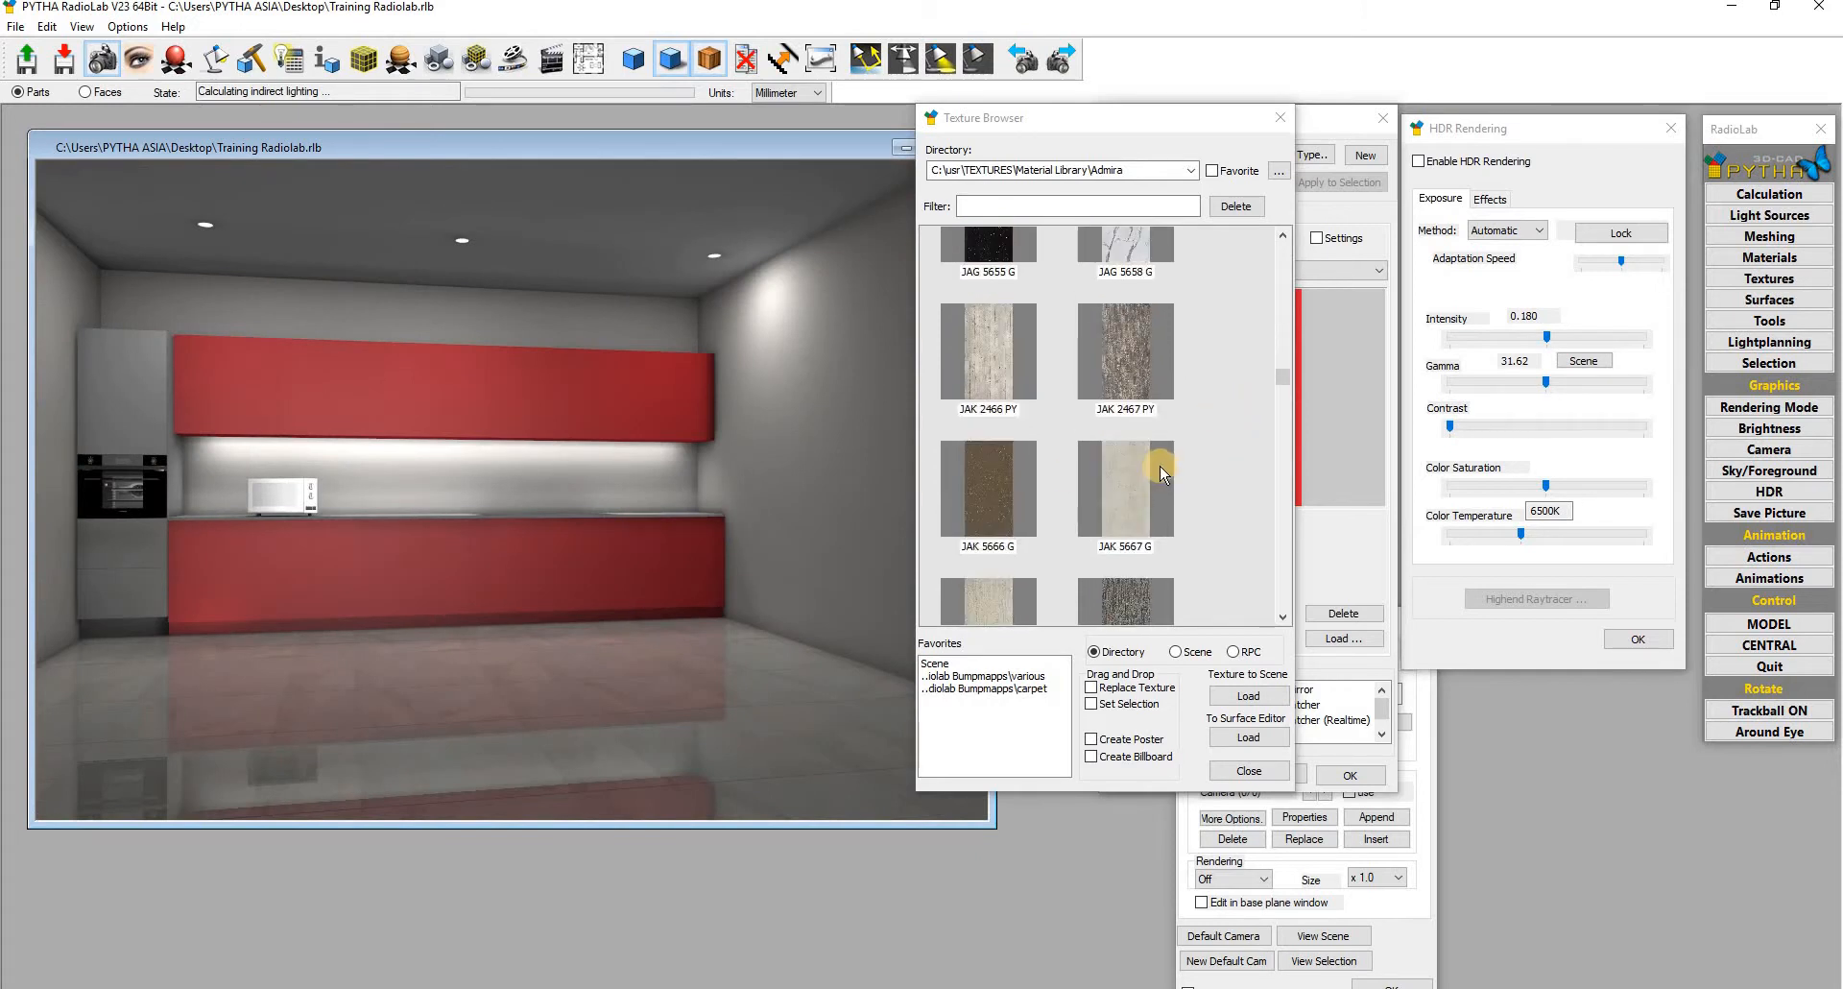
{"action": "scroll", "coordinate": [1160, 465], "scroll_direction": "down", "scroll_amount": 5}
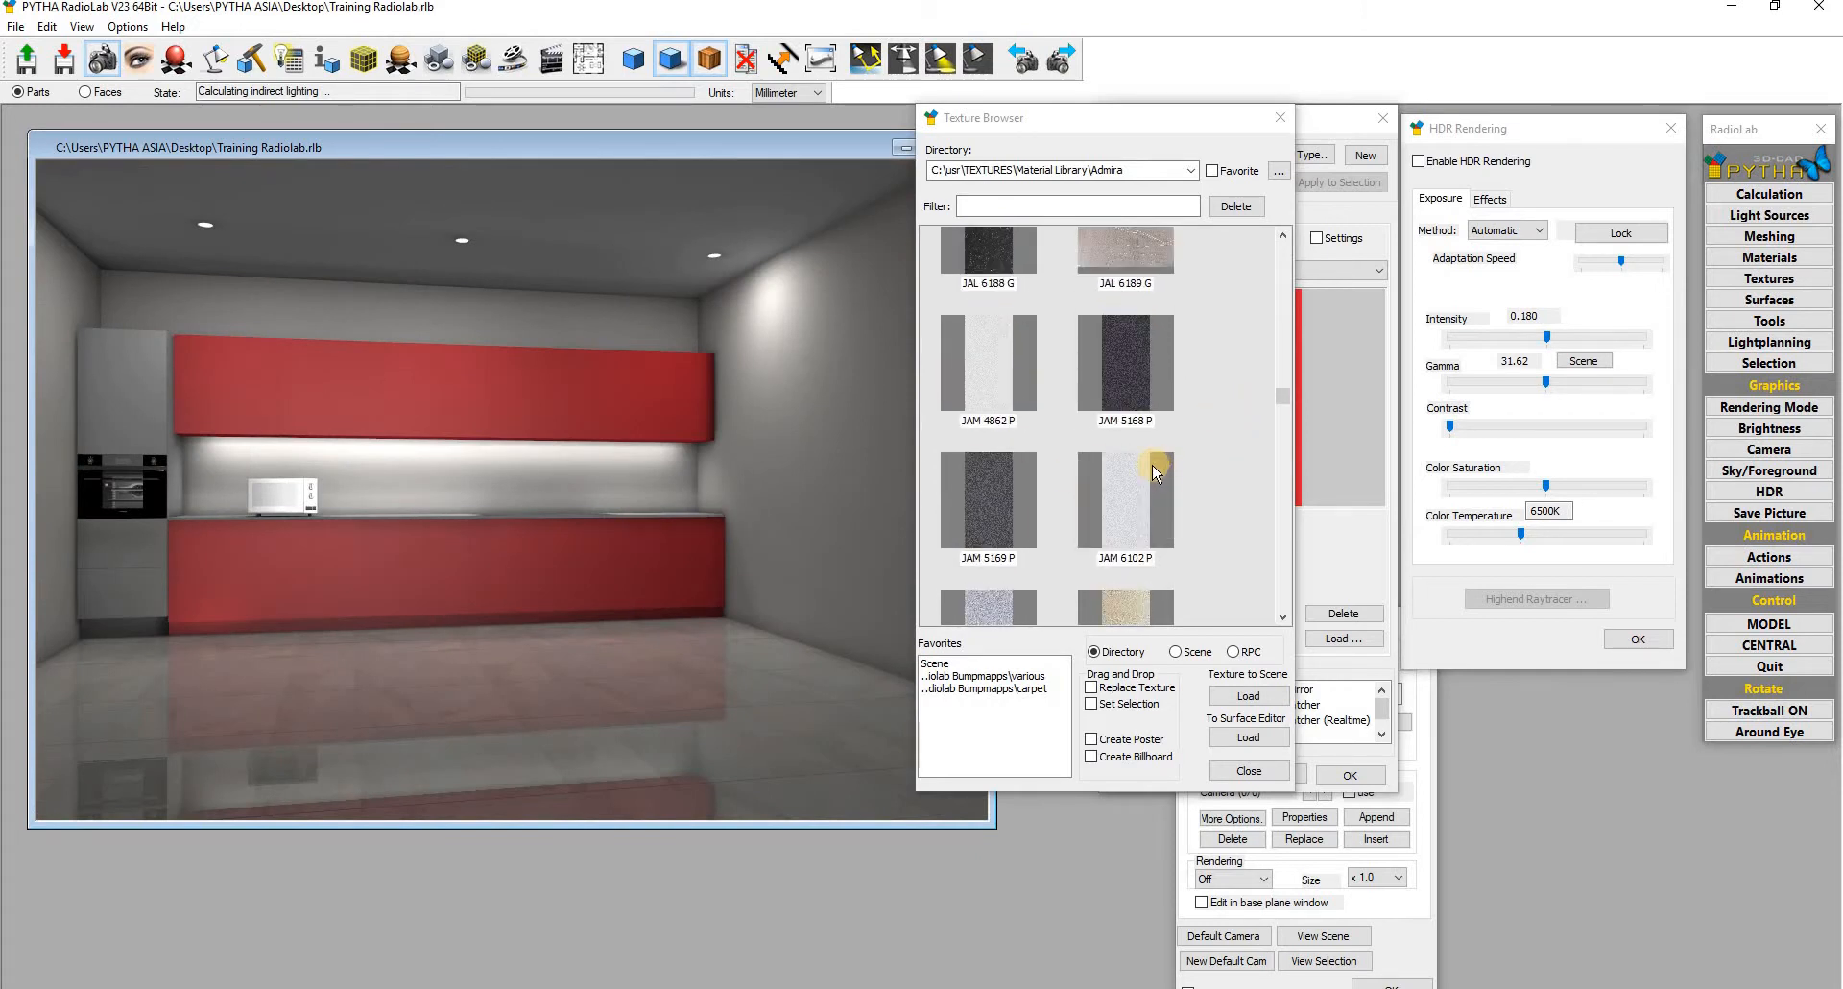
{"action": "scroll", "coordinate": [1152, 464], "scroll_direction": "down", "scroll_amount": 5}
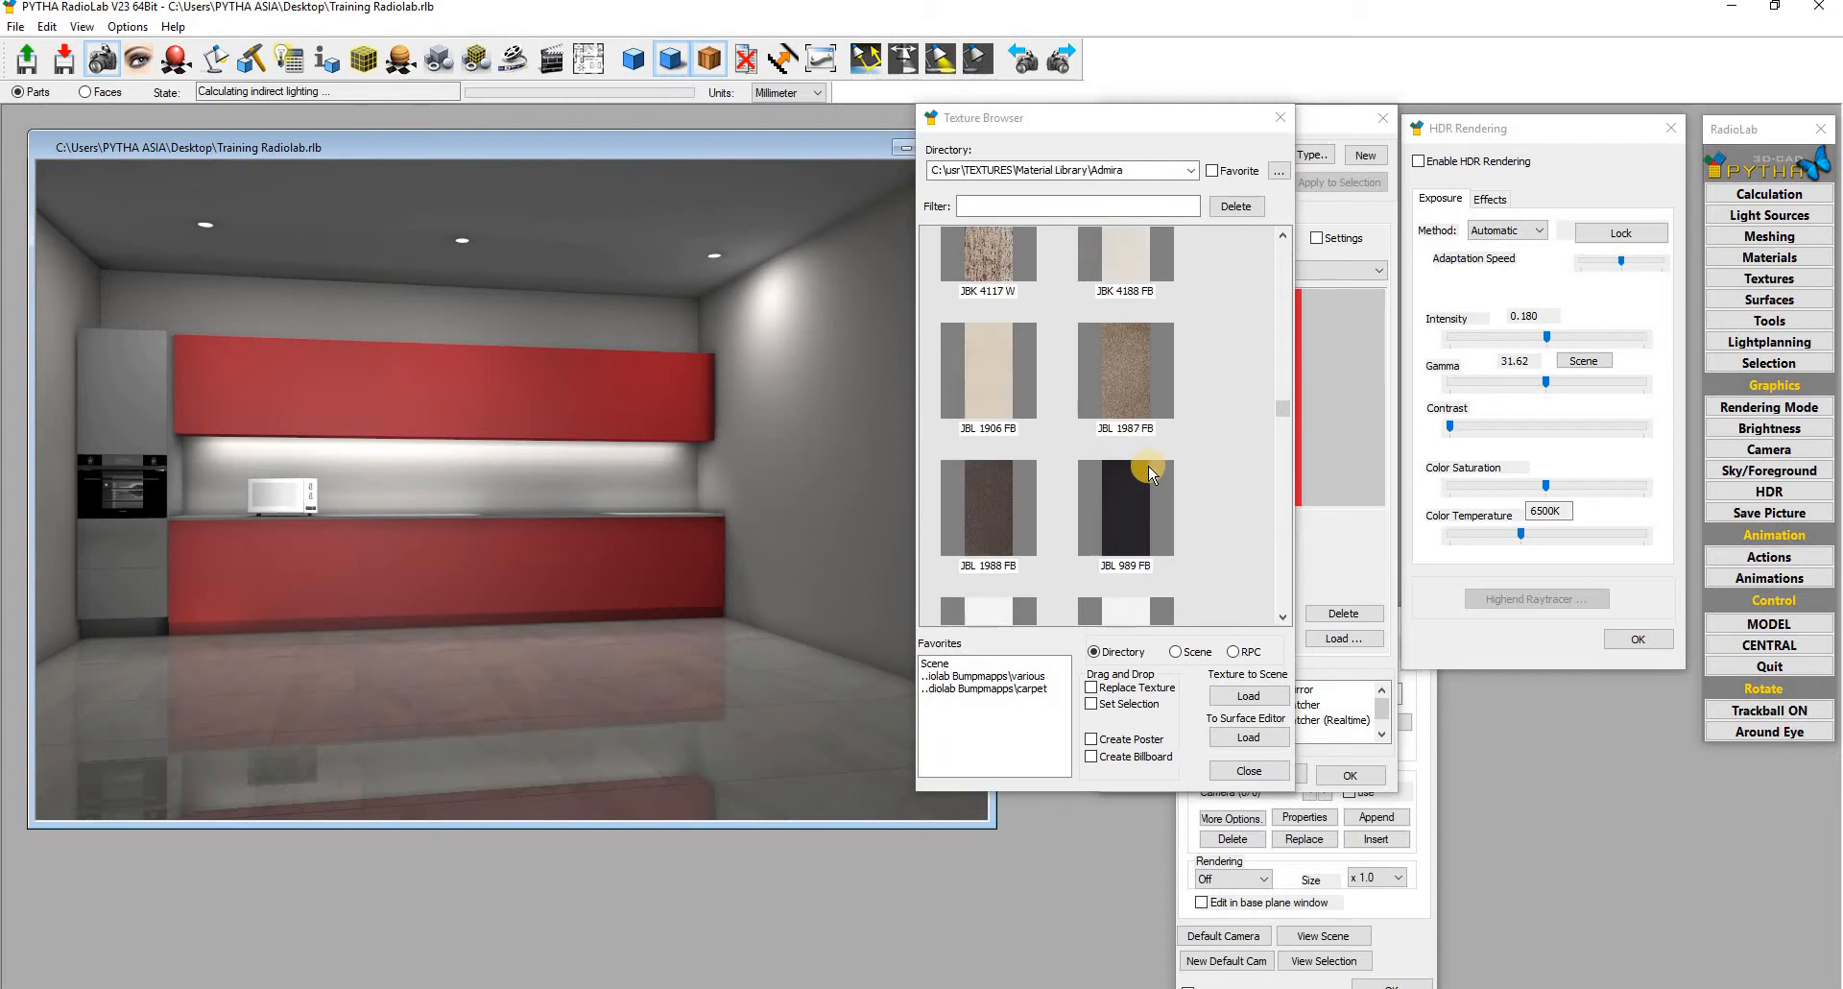
{"action": "left_click", "coordinate": [1228, 735]}
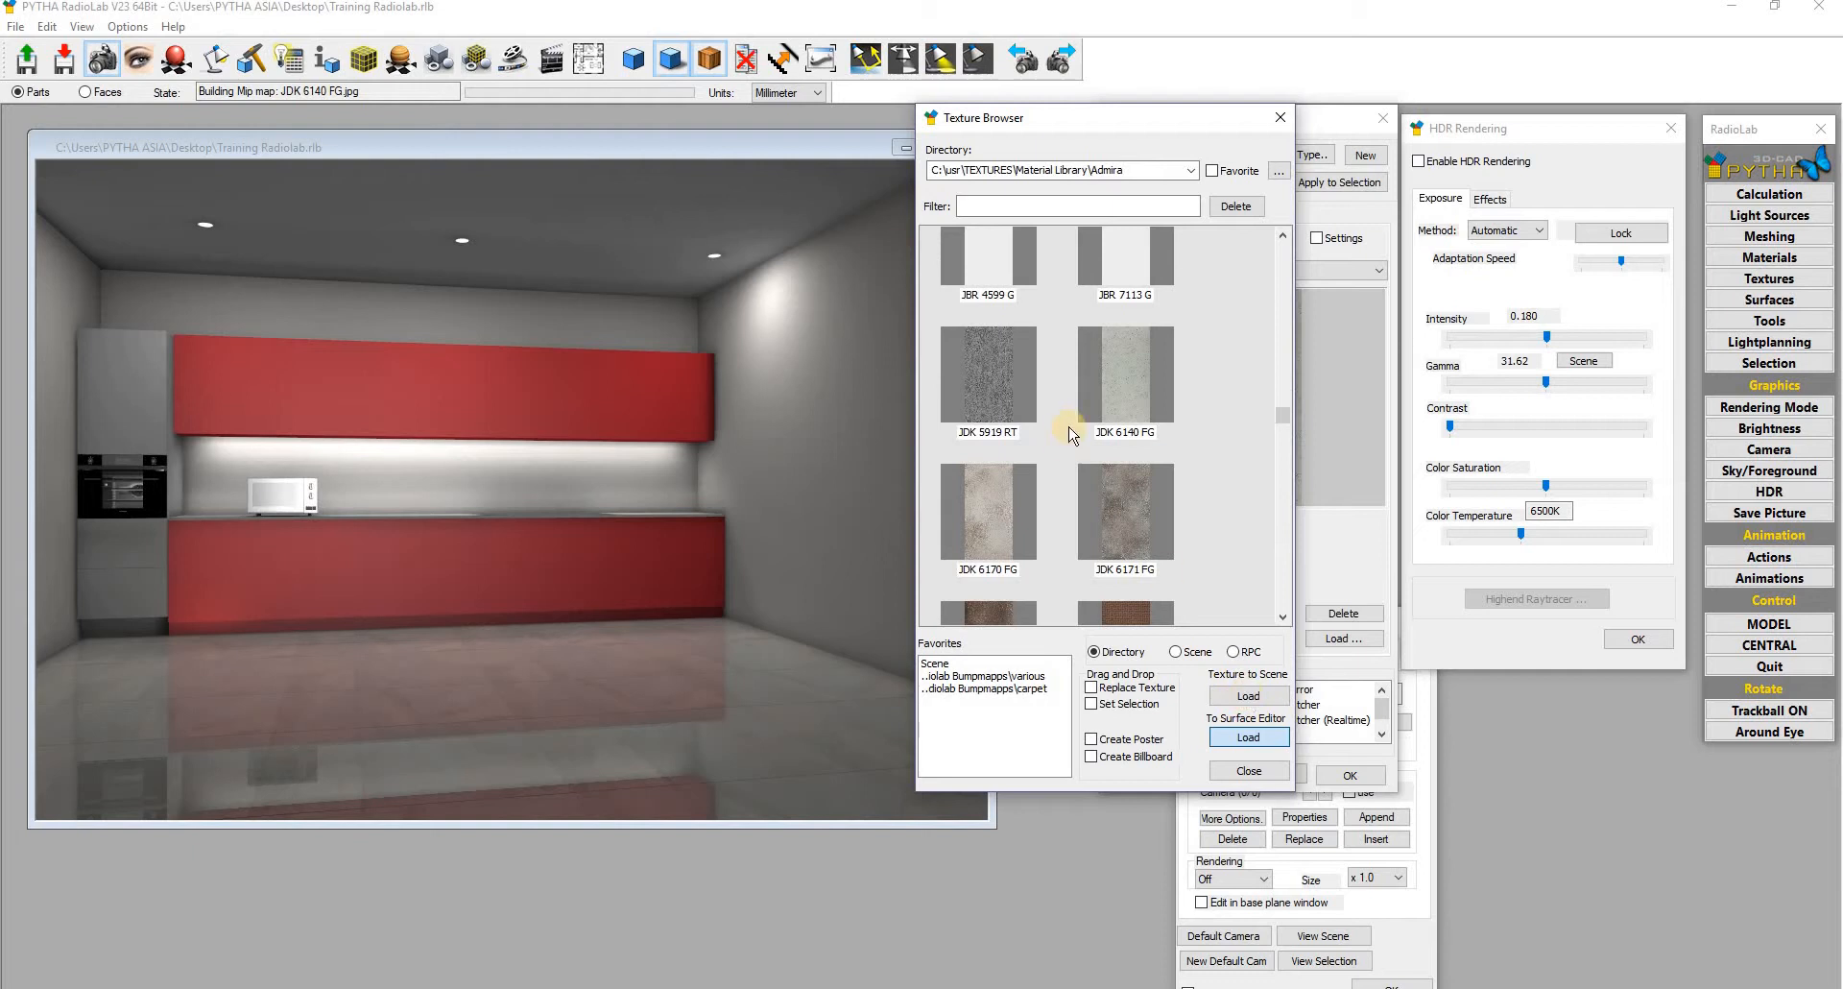
{"action": "scroll", "coordinate": [477, 347], "scroll_direction": "up", "scroll_amount": 4}
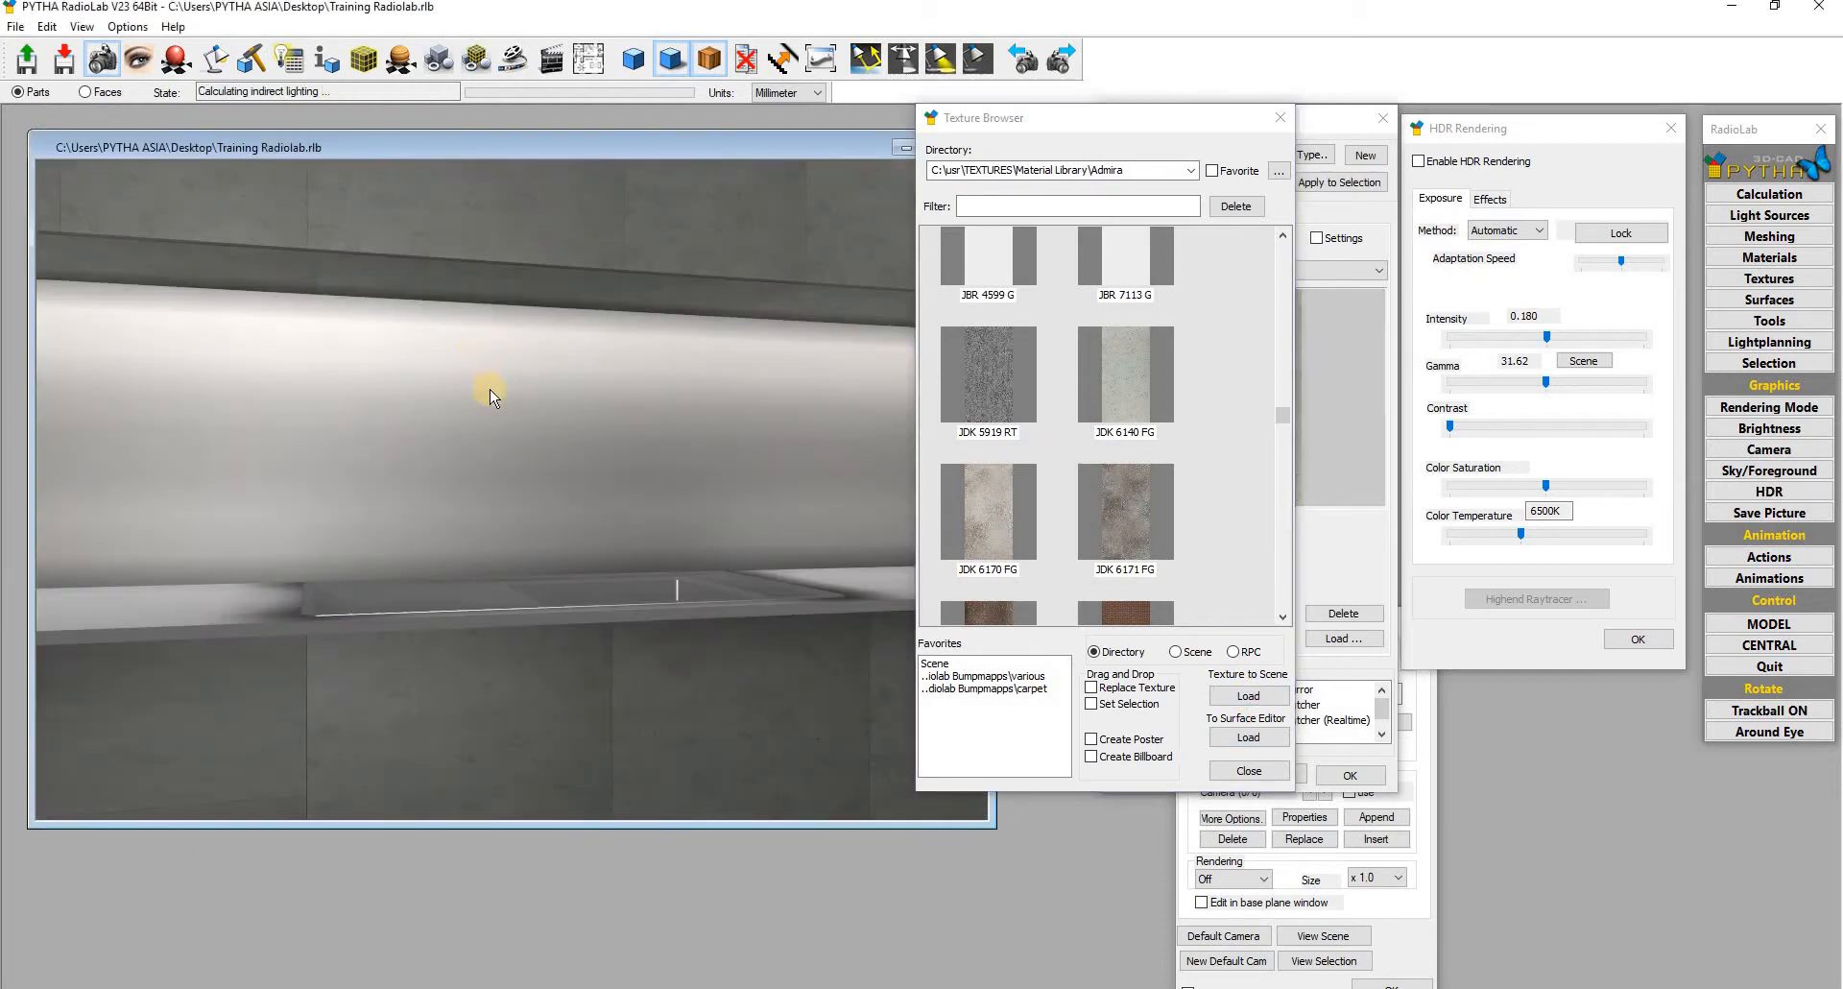
{"action": "left_click_drag", "start_coordinate": [490, 389], "coordinate": [632, 438]}
{"action": "right_click_drag", "start_coordinate": [601, 457], "coordinate": [555, 605]}
{"action": "left_click_drag", "start_coordinate": [595, 460], "coordinate": [605, 399]}
{"action": "scroll", "coordinate": [1214, 470], "scroll_direction": "down", "scroll_amount": 5}
Step: Load the blue CMC 1563 T texture onto the cabinet surface, close the texture browser and accept the surface
{"action": "scroll", "coordinate": [1215, 477], "scroll_direction": "down", "scroll_amount": 15}
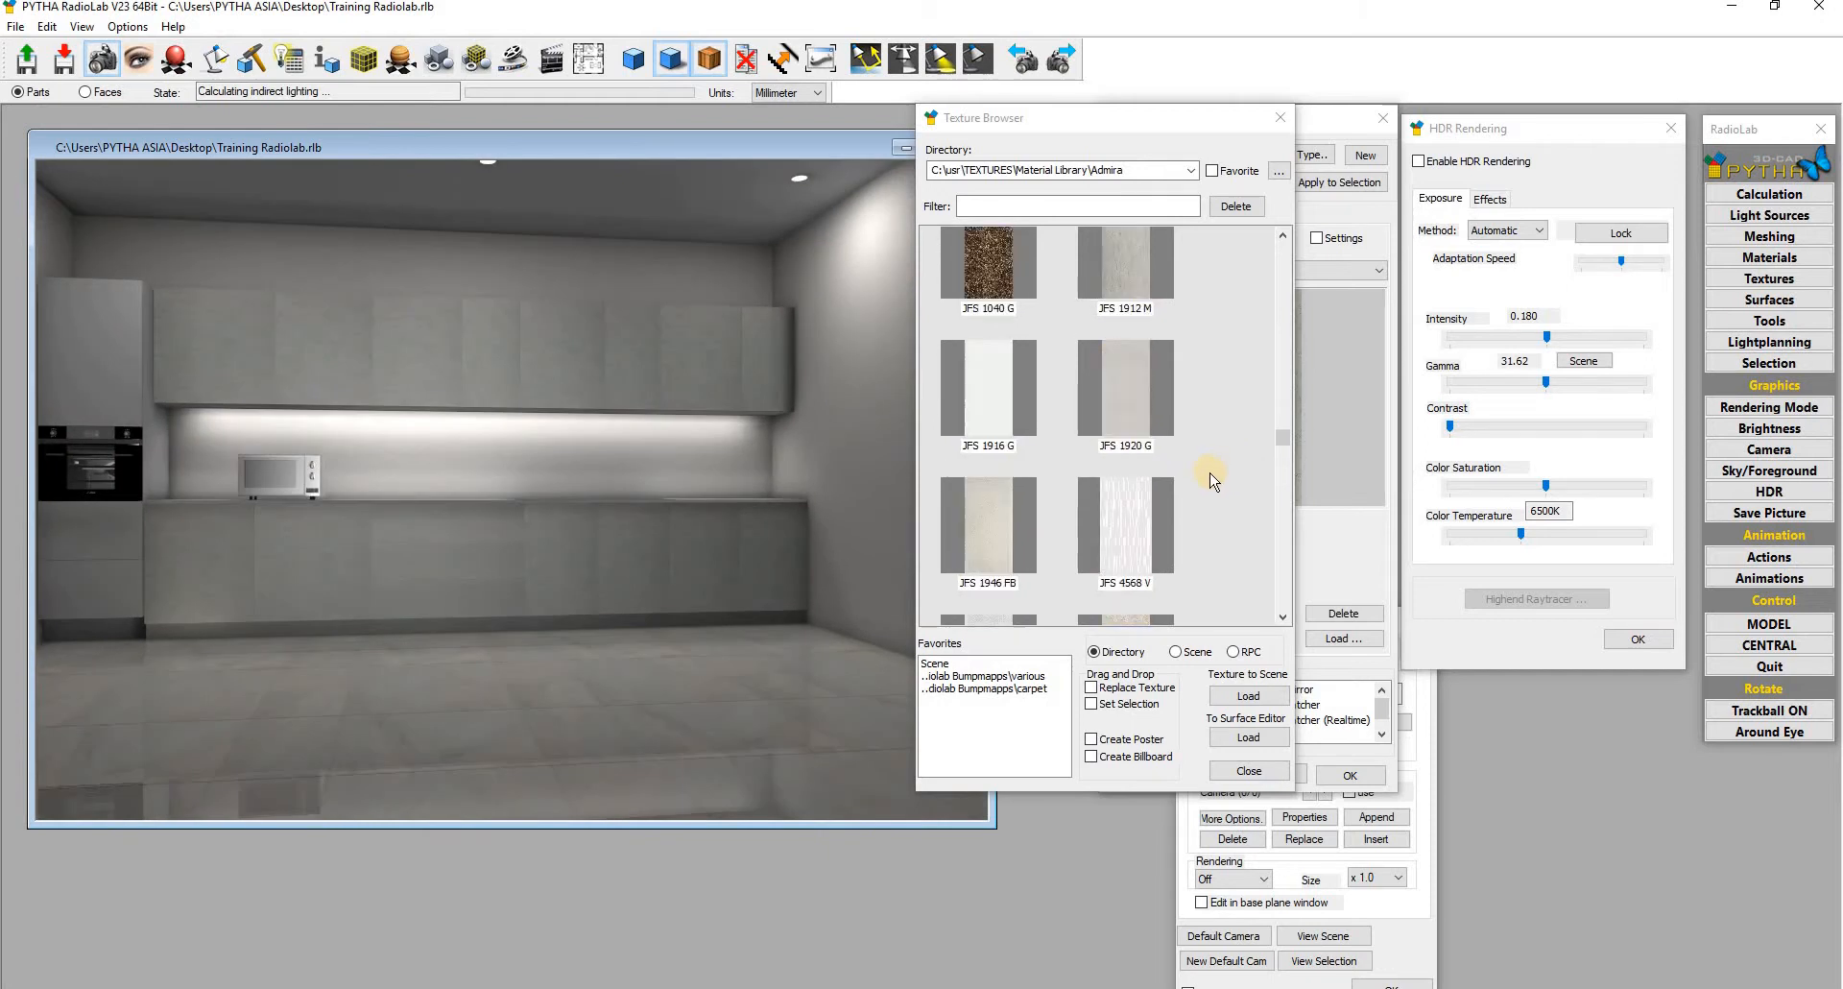
{"action": "scroll", "coordinate": [1191, 540], "scroll_direction": "down", "scroll_amount": 12}
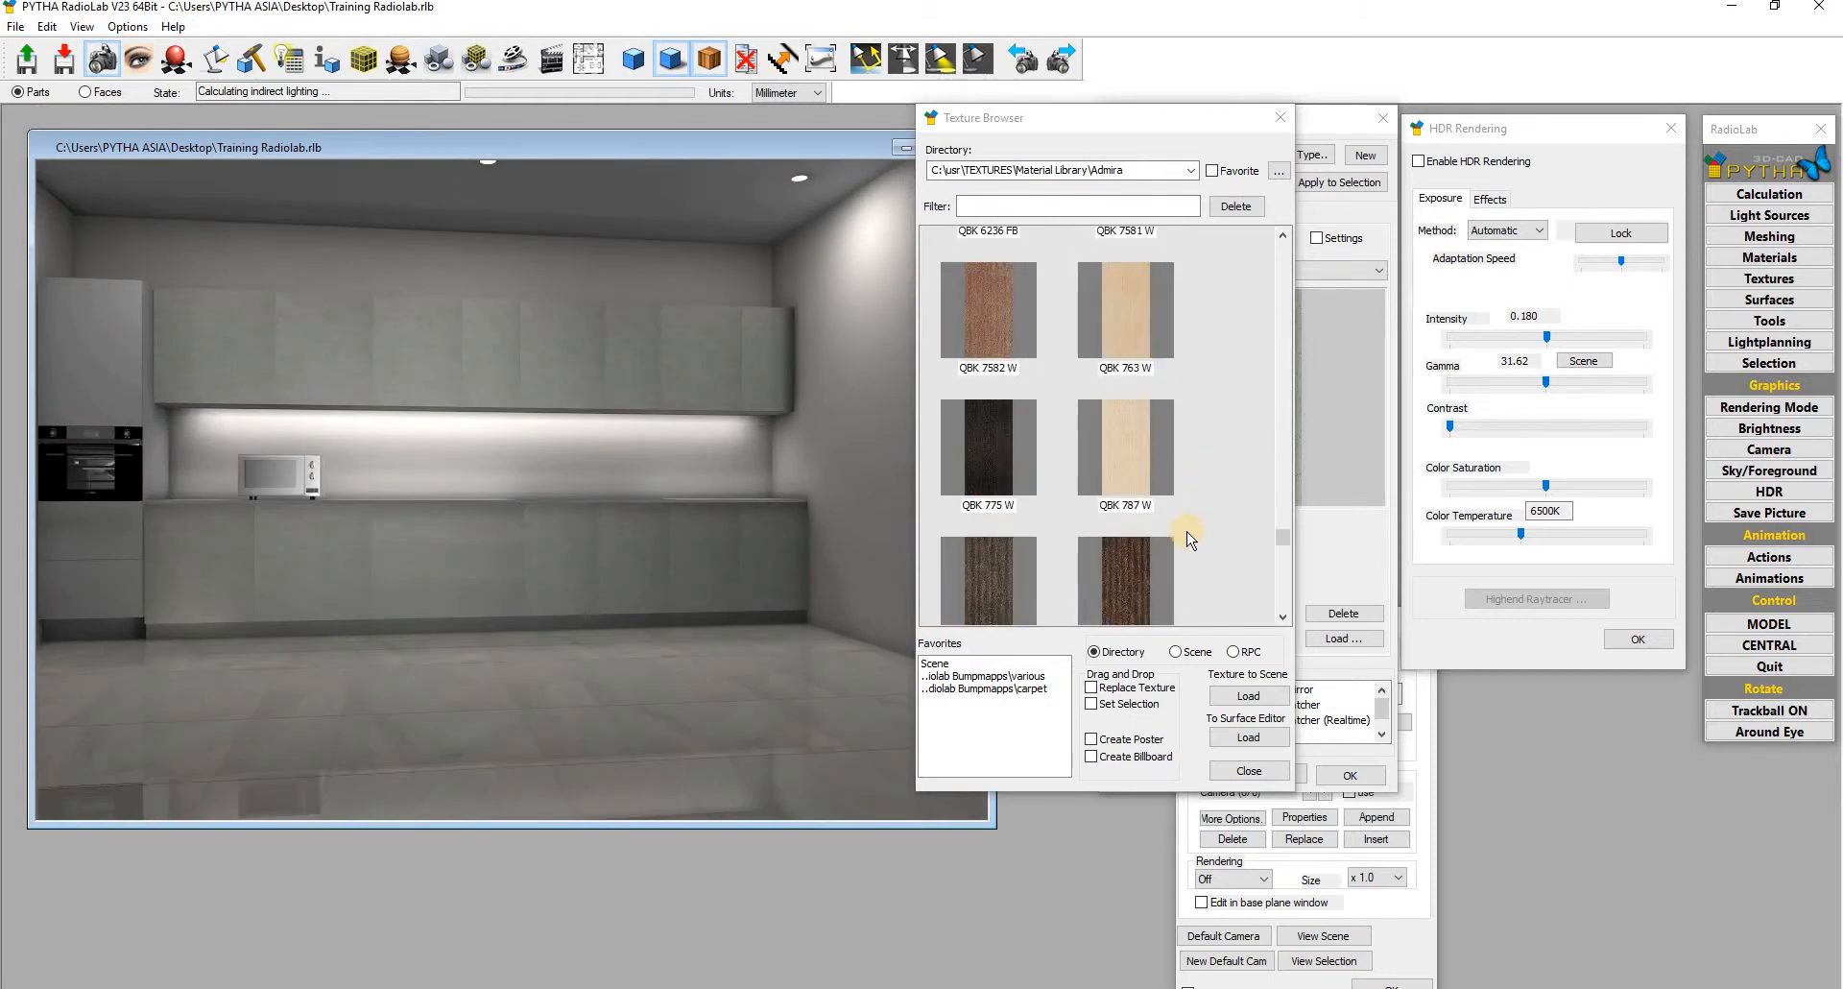
{"action": "scroll", "coordinate": [1181, 549], "scroll_direction": "up", "scroll_amount": 15}
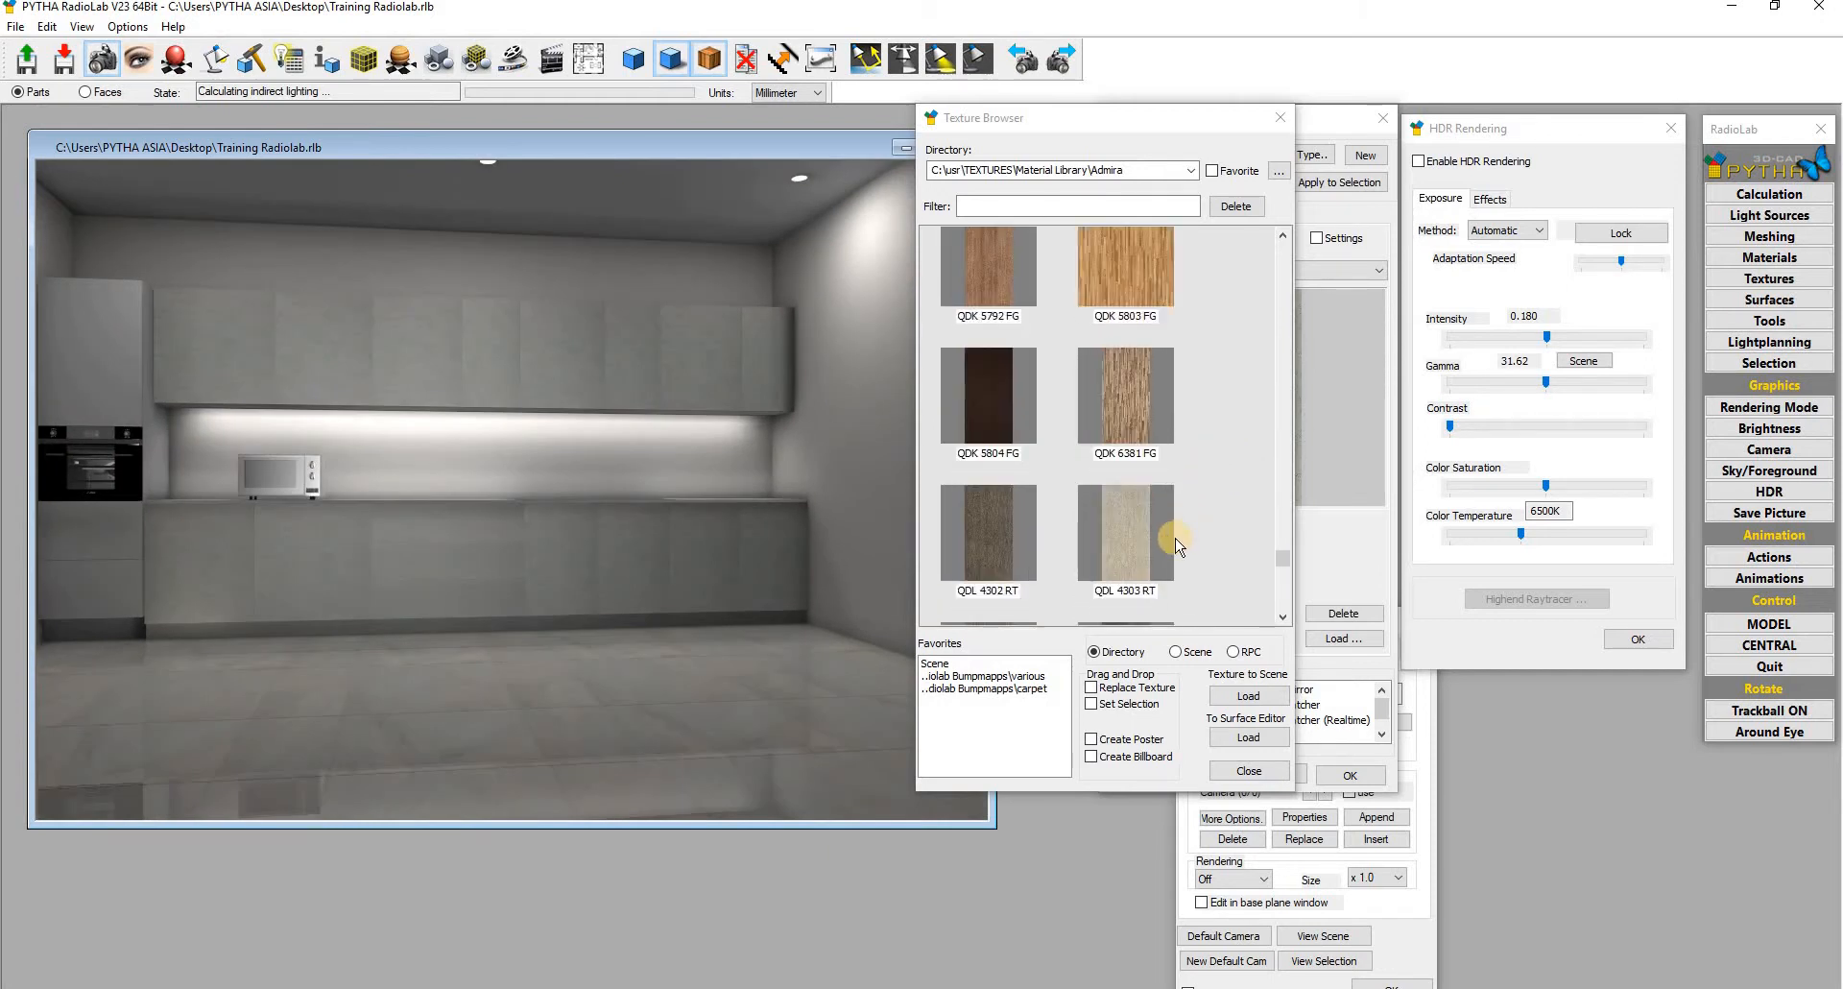
{"action": "scroll", "coordinate": [1176, 550], "scroll_direction": "up", "scroll_amount": 6}
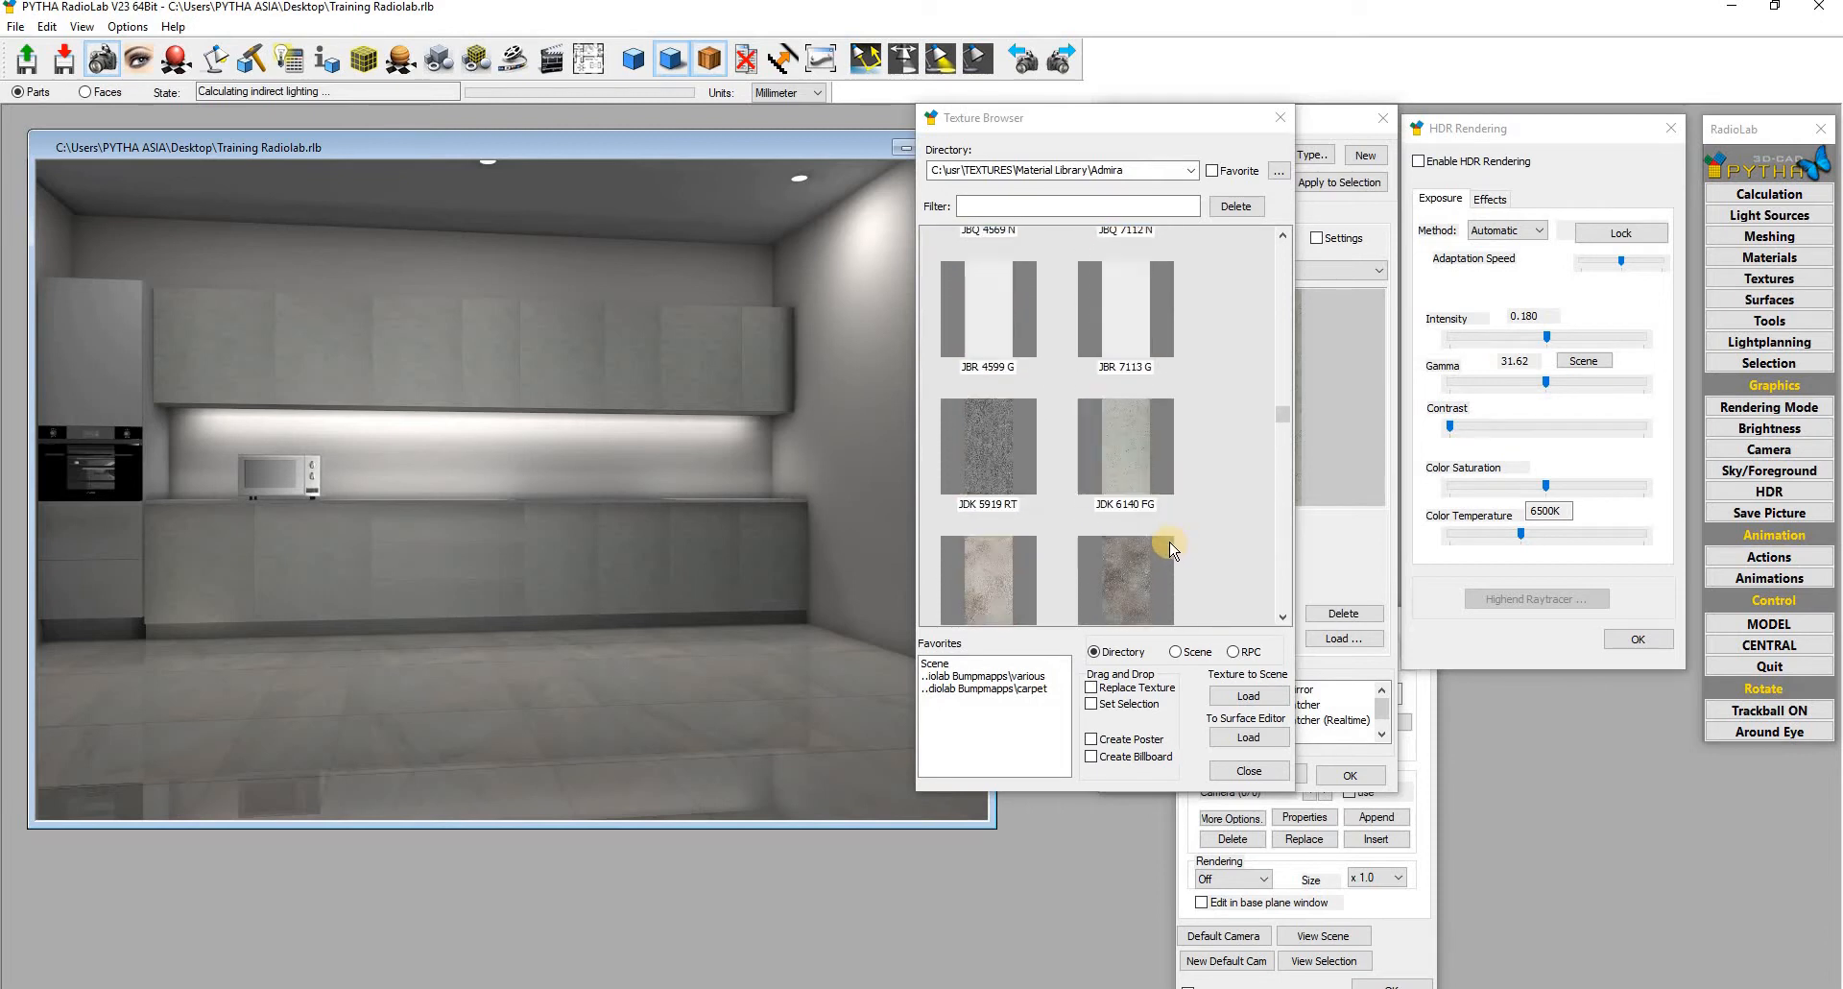
{"action": "scroll", "coordinate": [1172, 545], "scroll_direction": "up", "scroll_amount": 8}
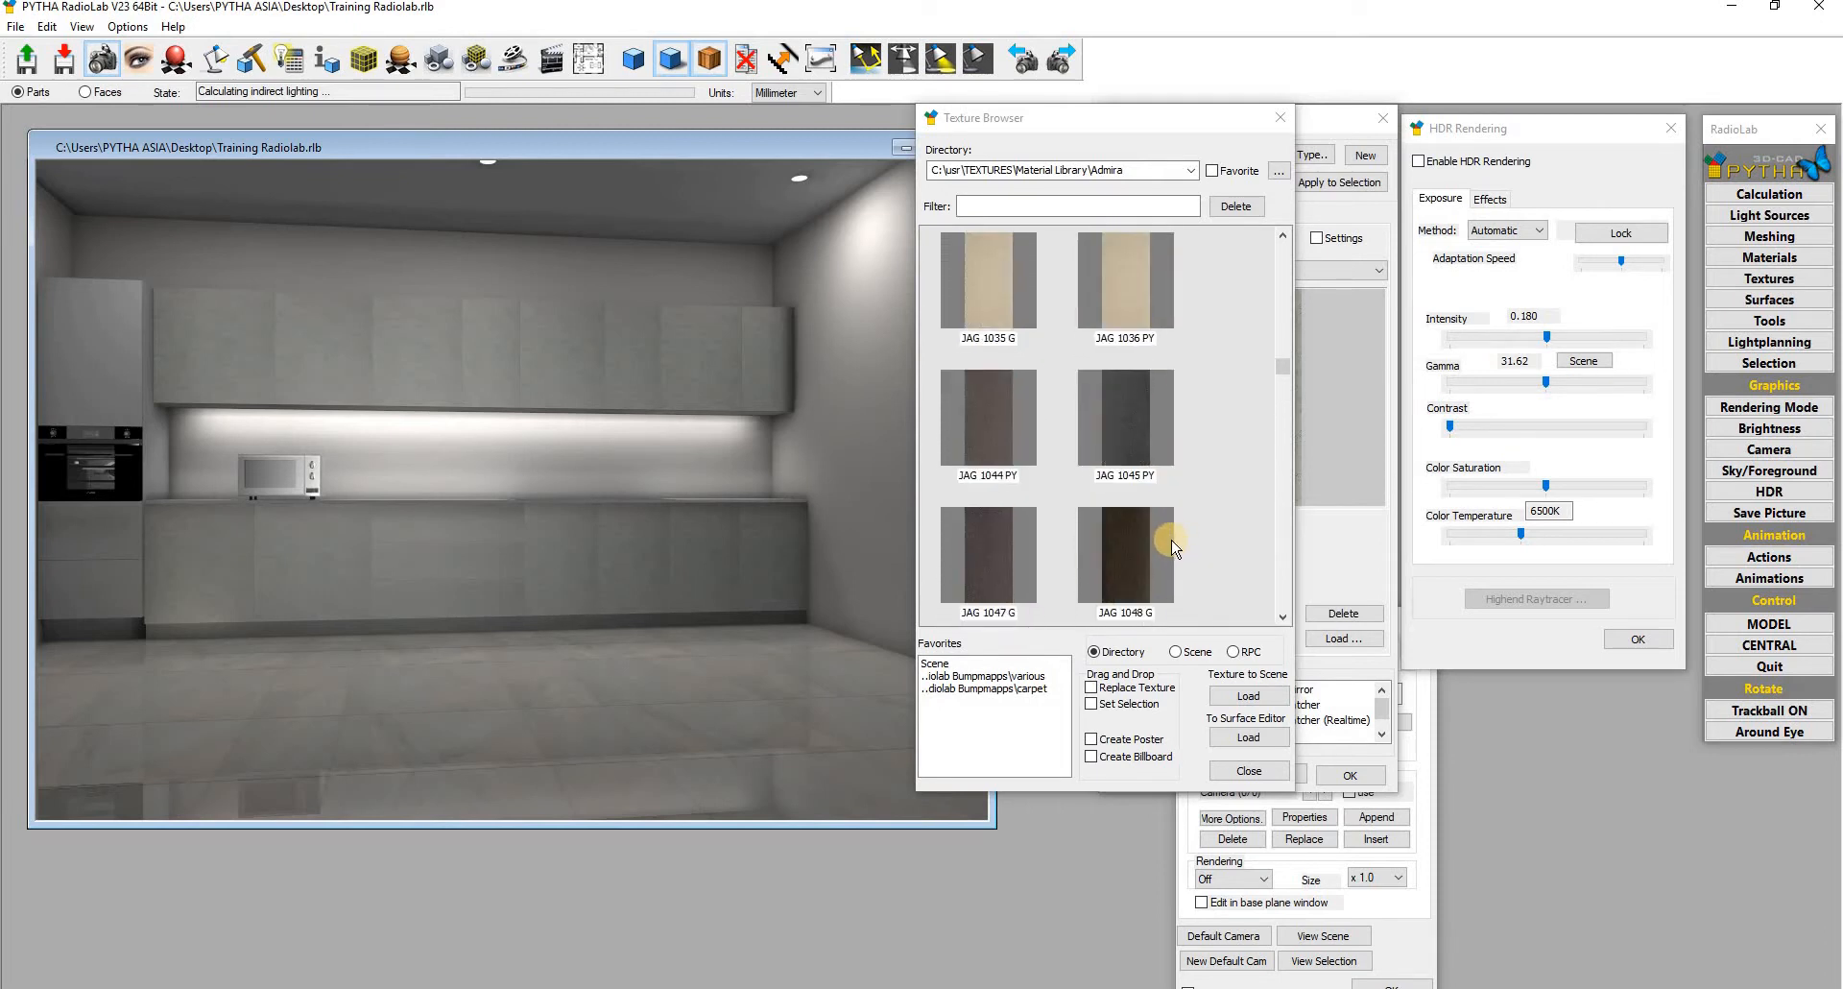
{"action": "scroll", "coordinate": [1178, 543], "scroll_direction": "up", "scroll_amount": 2}
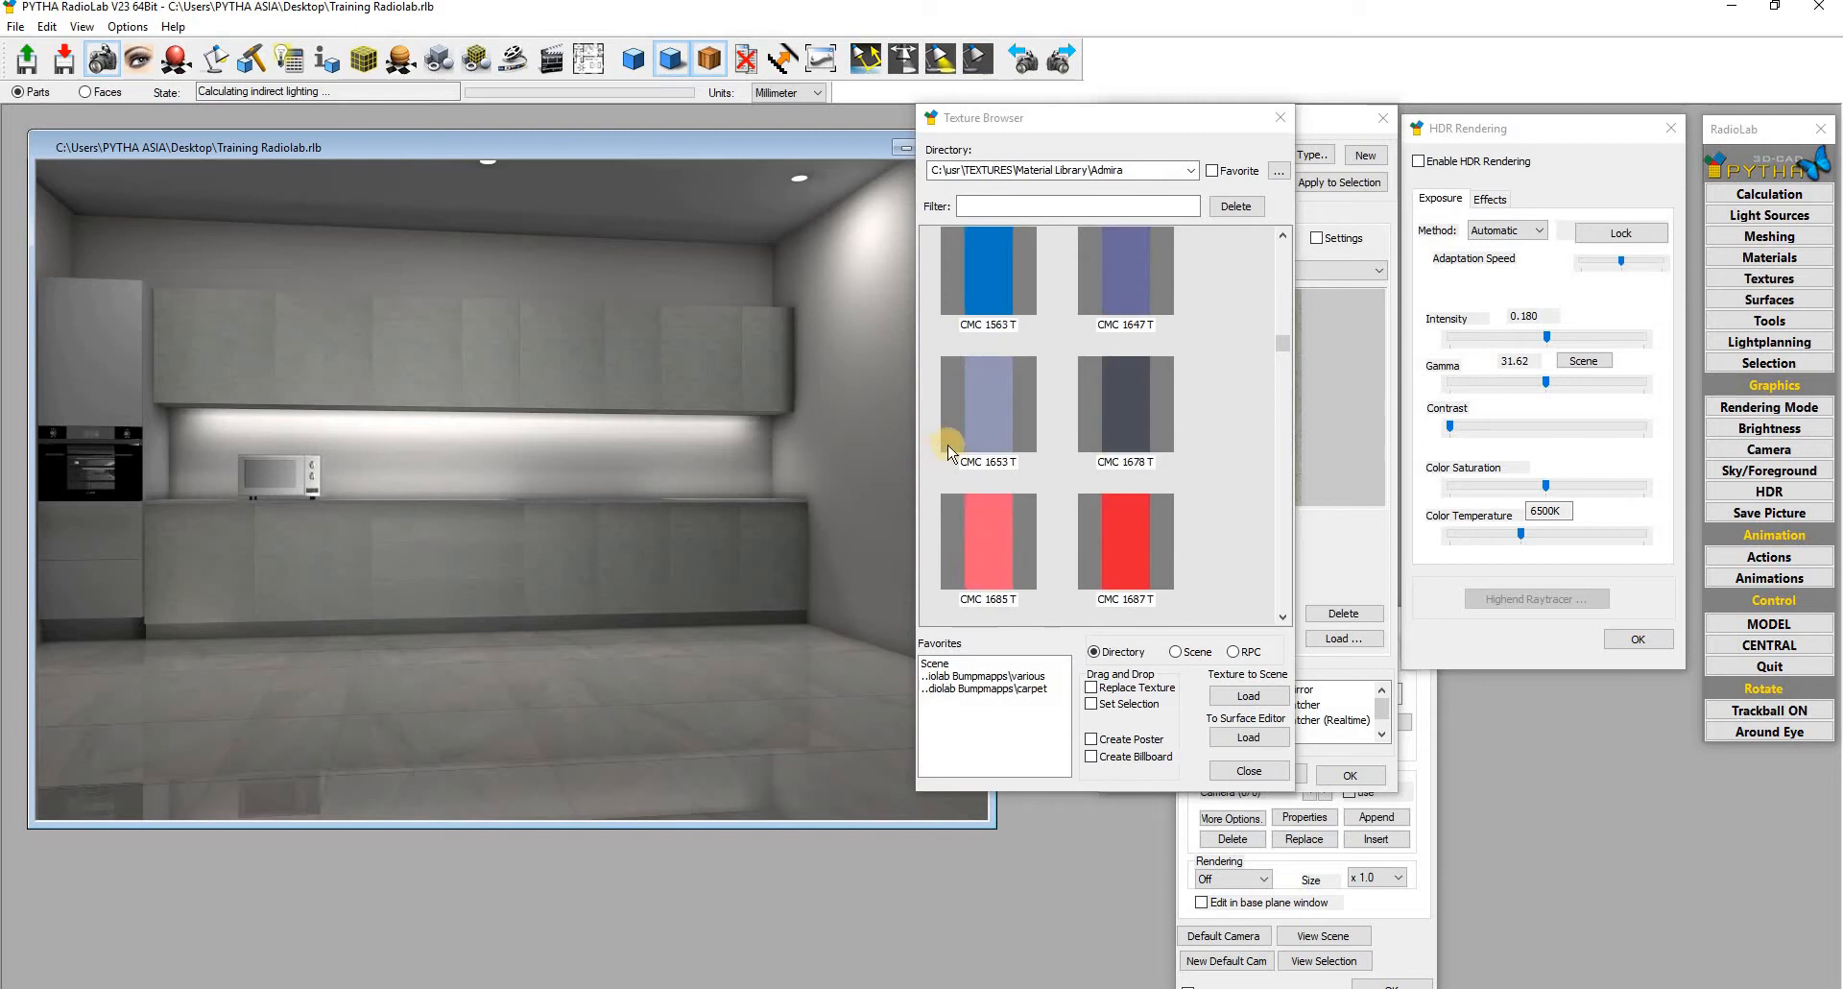
{"action": "left_click", "coordinate": [988, 269]}
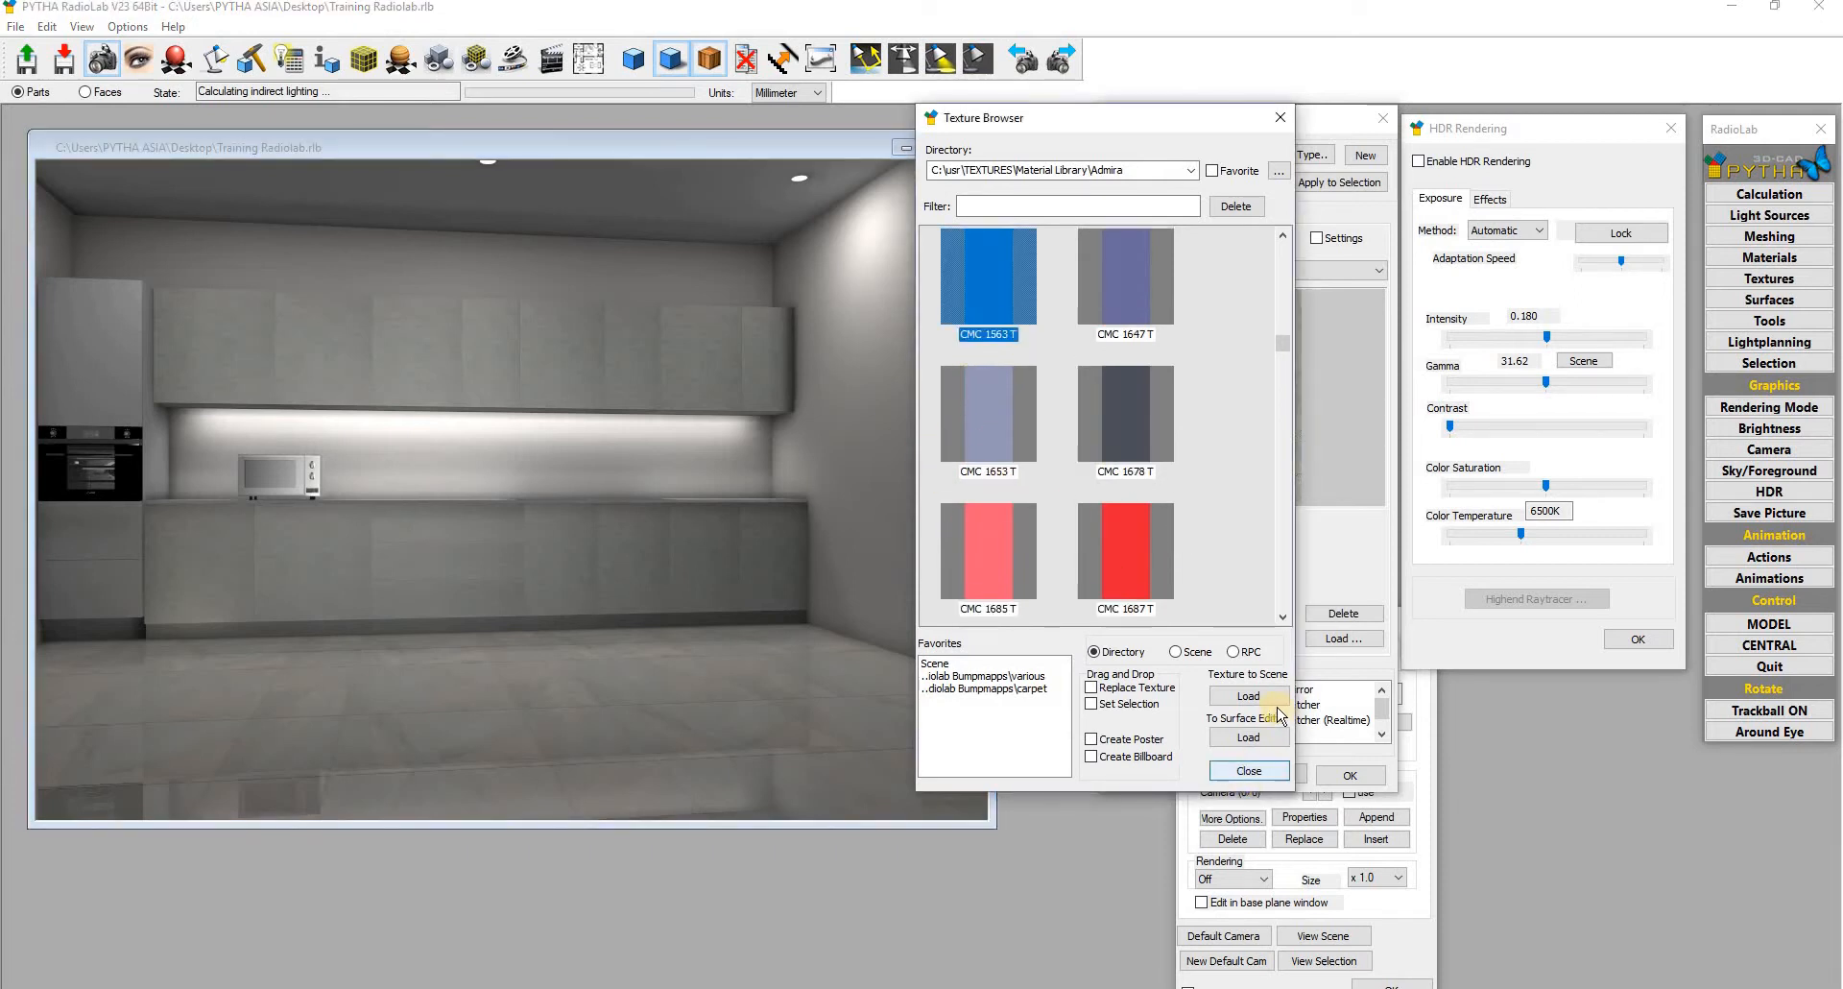
{"action": "left_click", "coordinate": [1258, 738]}
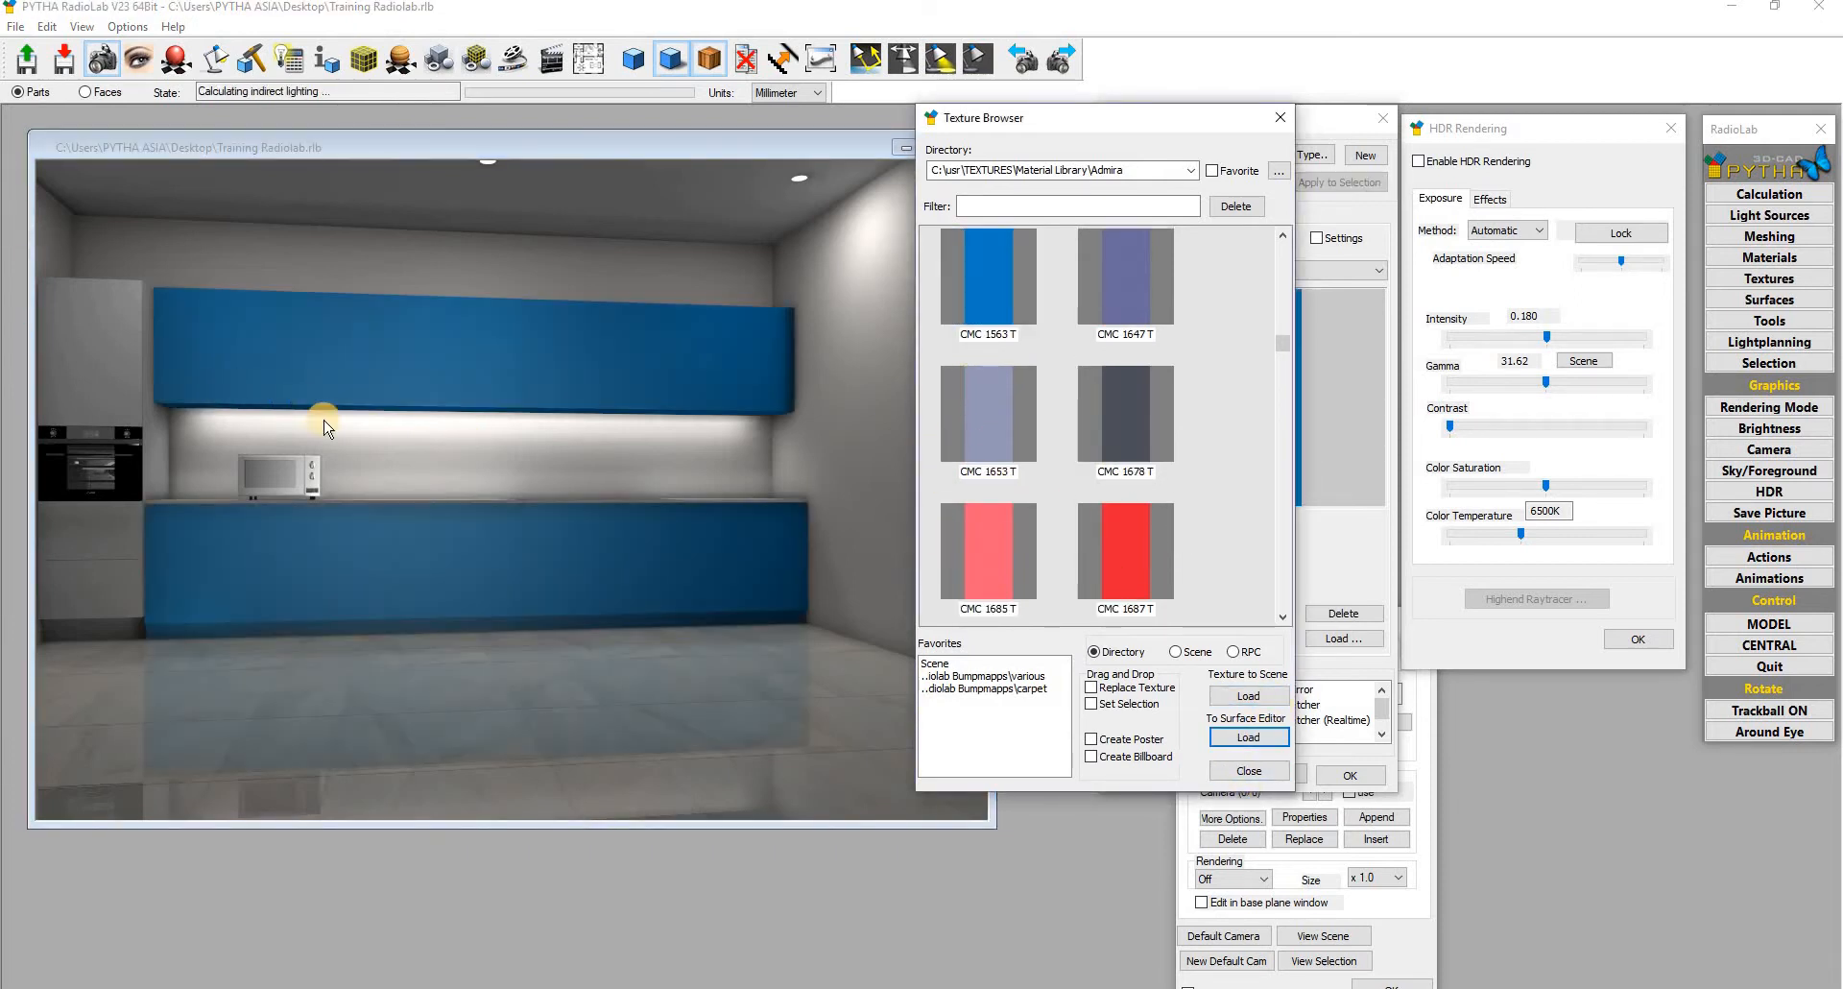
{"action": "mouse_move", "coordinate": [613, 463]}
{"action": "left_mouse_down"}
{"action": "mouse_move", "coordinate": [599, 478]}
{"action": "mouse_move", "coordinate": [597, 442]}
{"action": "left_mouse_up"}
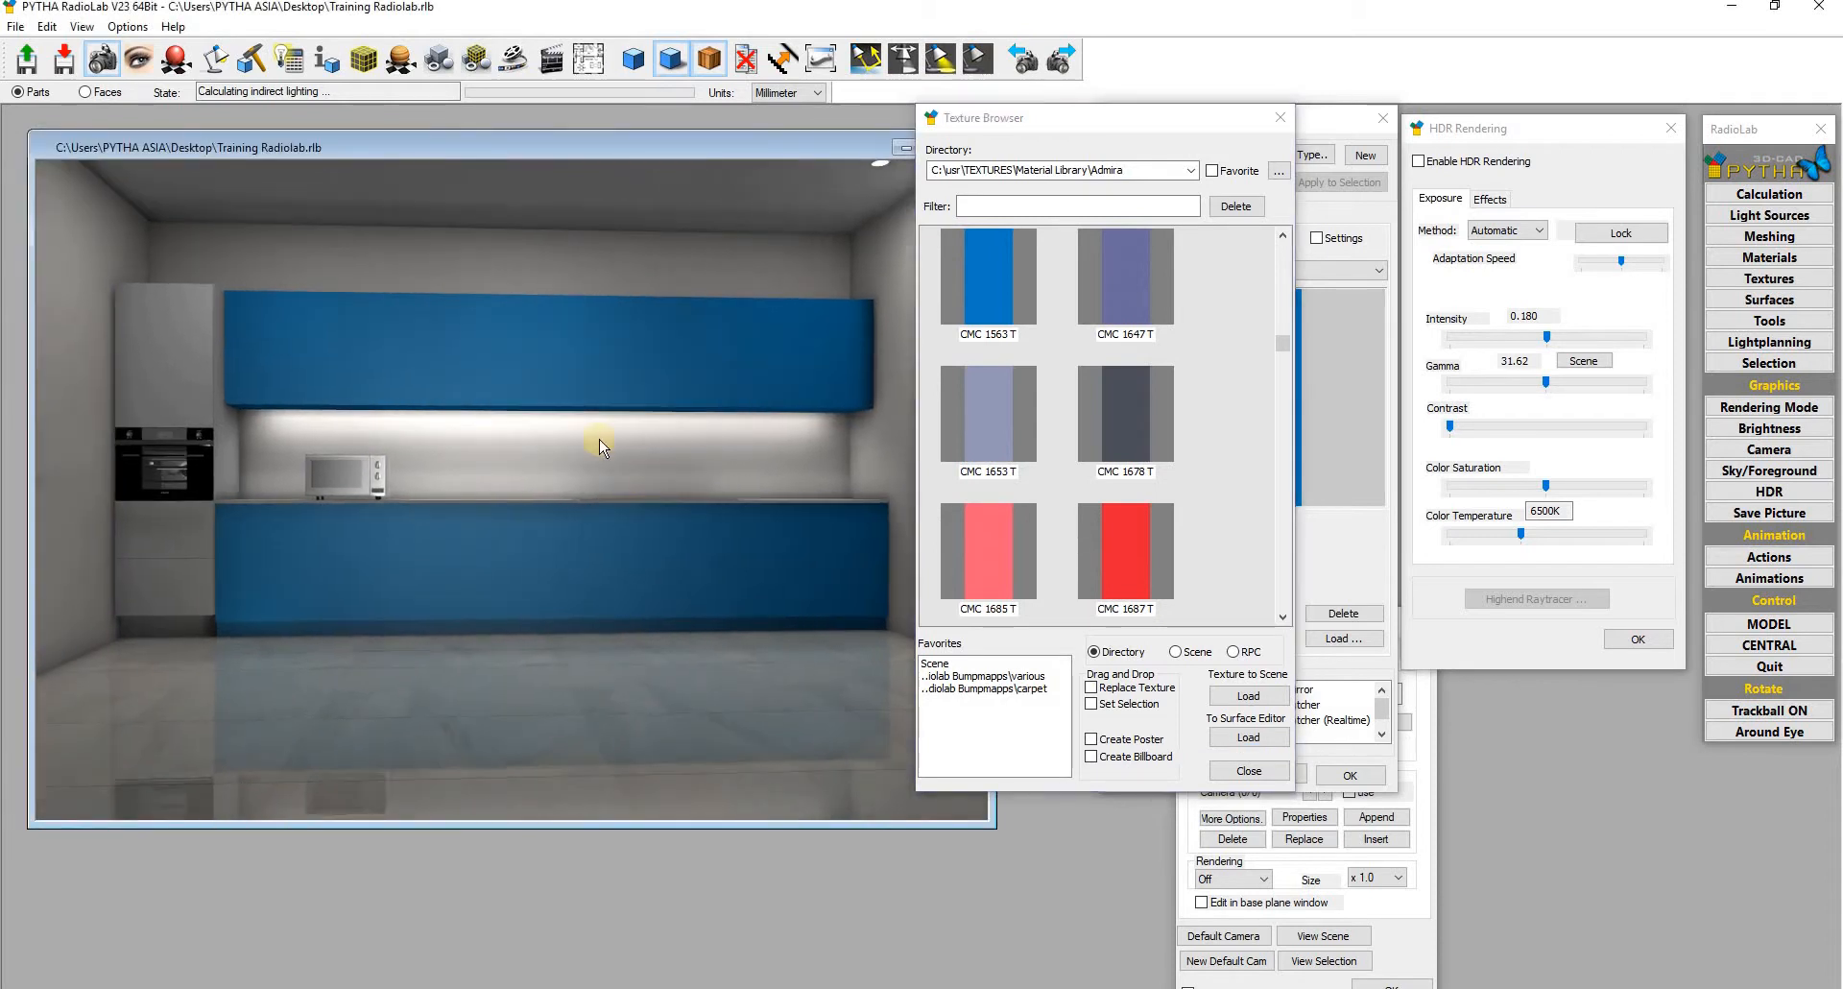
{"action": "left_click", "coordinate": [1262, 773]}
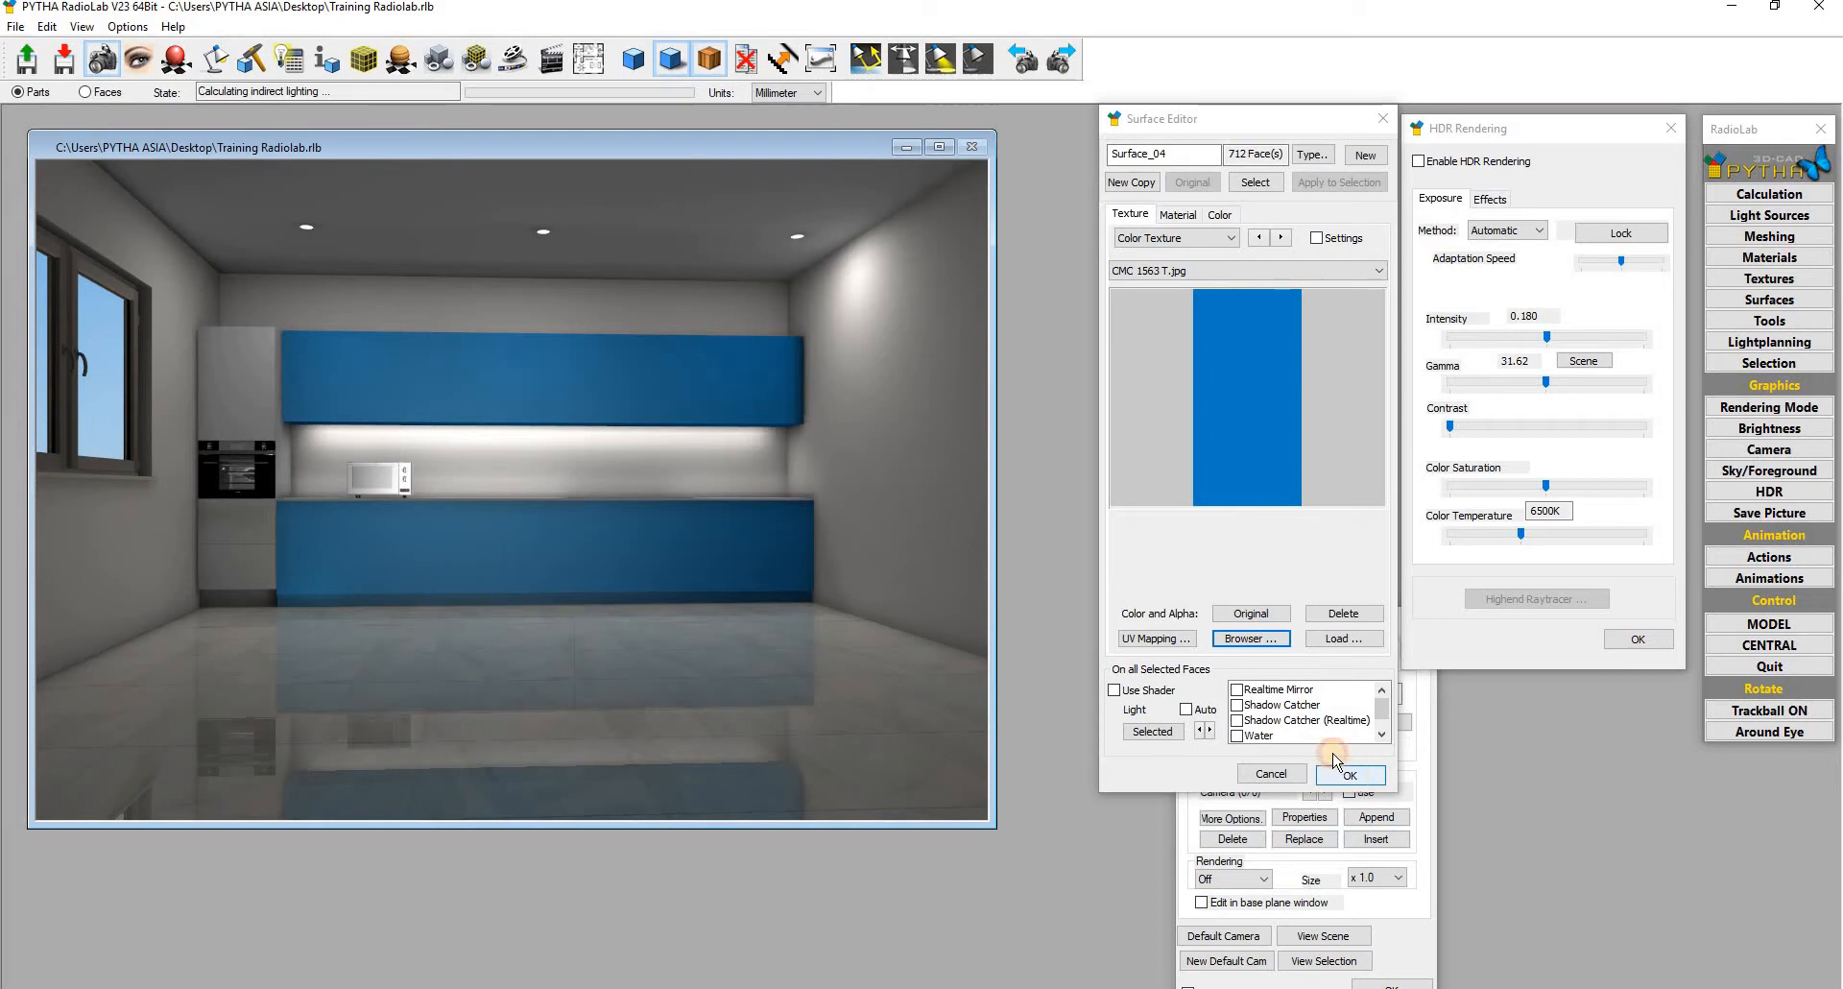
{"action": "left_click", "coordinate": [1351, 774]}
Step: Create a new surface, assign it to the countertop and lighten its base color
{"action": "mouse_move", "coordinate": [576, 637]}
{"action": "middle_mouse_down"}
{"action": "mouse_move", "coordinate": [614, 620]}
{"action": "mouse_move", "coordinate": [596, 618]}
{"action": "middle_mouse_up"}
{"action": "scroll", "coordinate": [615, 620], "scroll_direction": "up", "scroll_amount": 5}
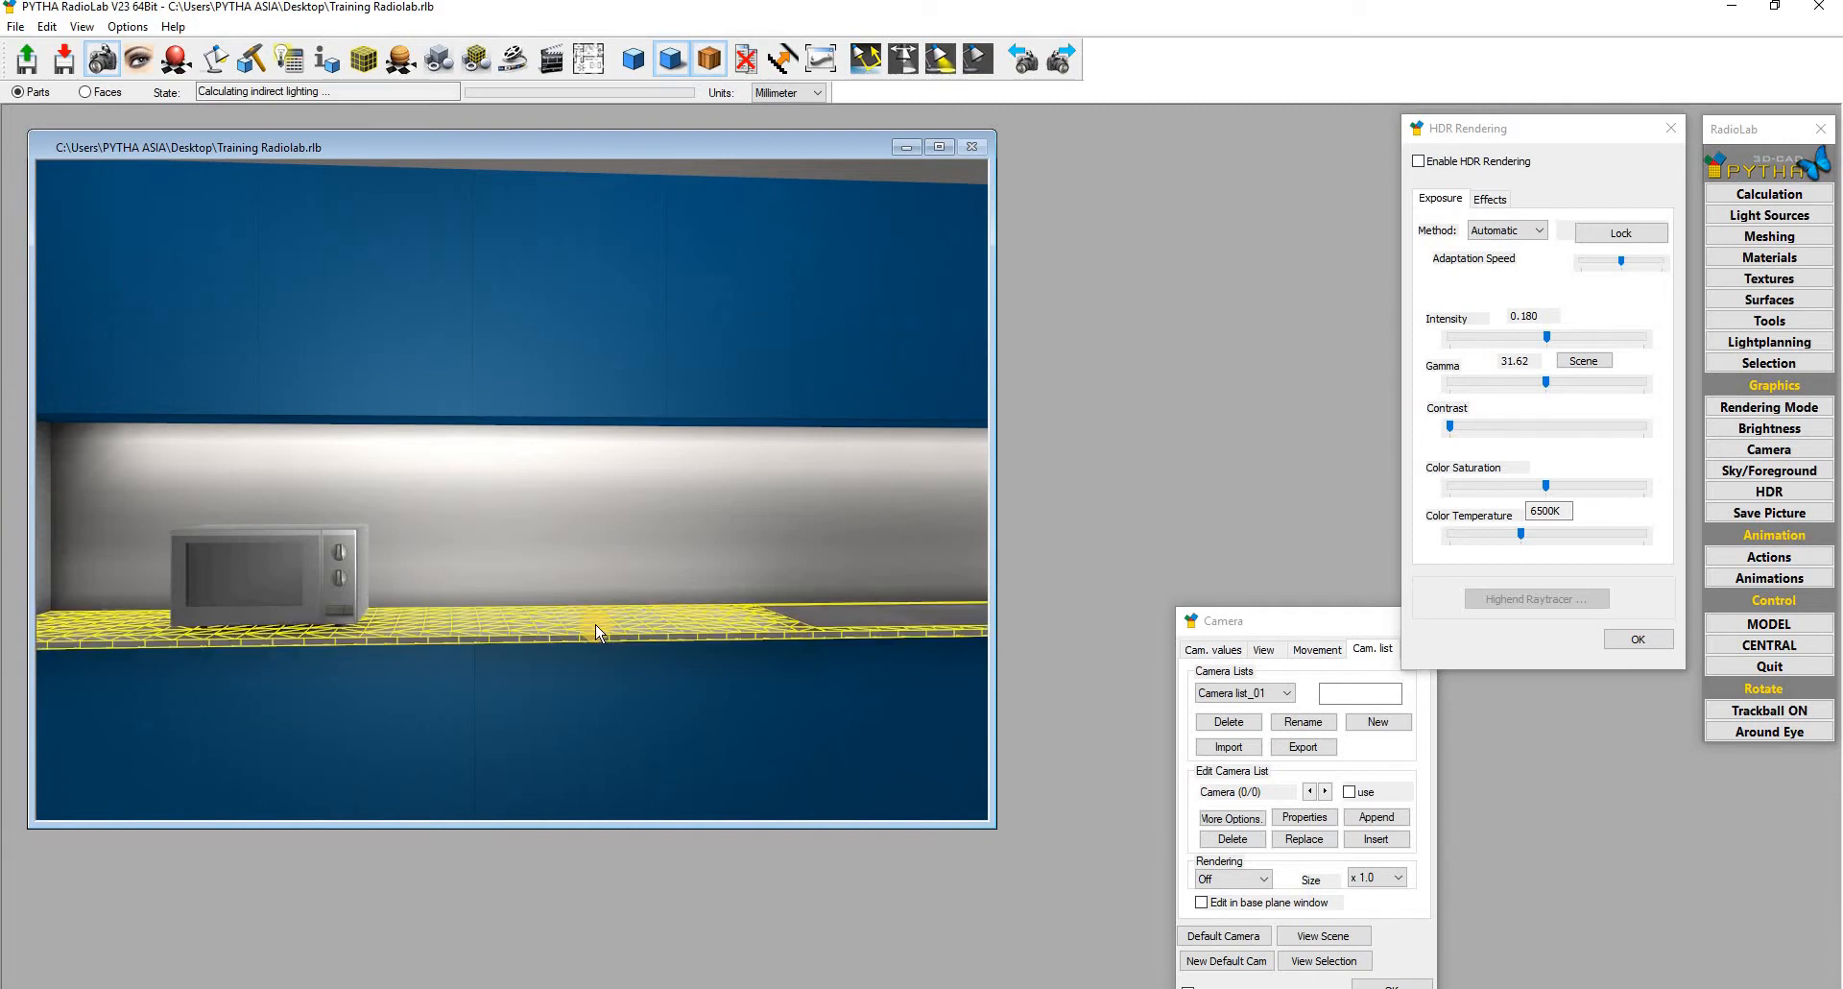
{"action": "right_click", "coordinate": [595, 624]}
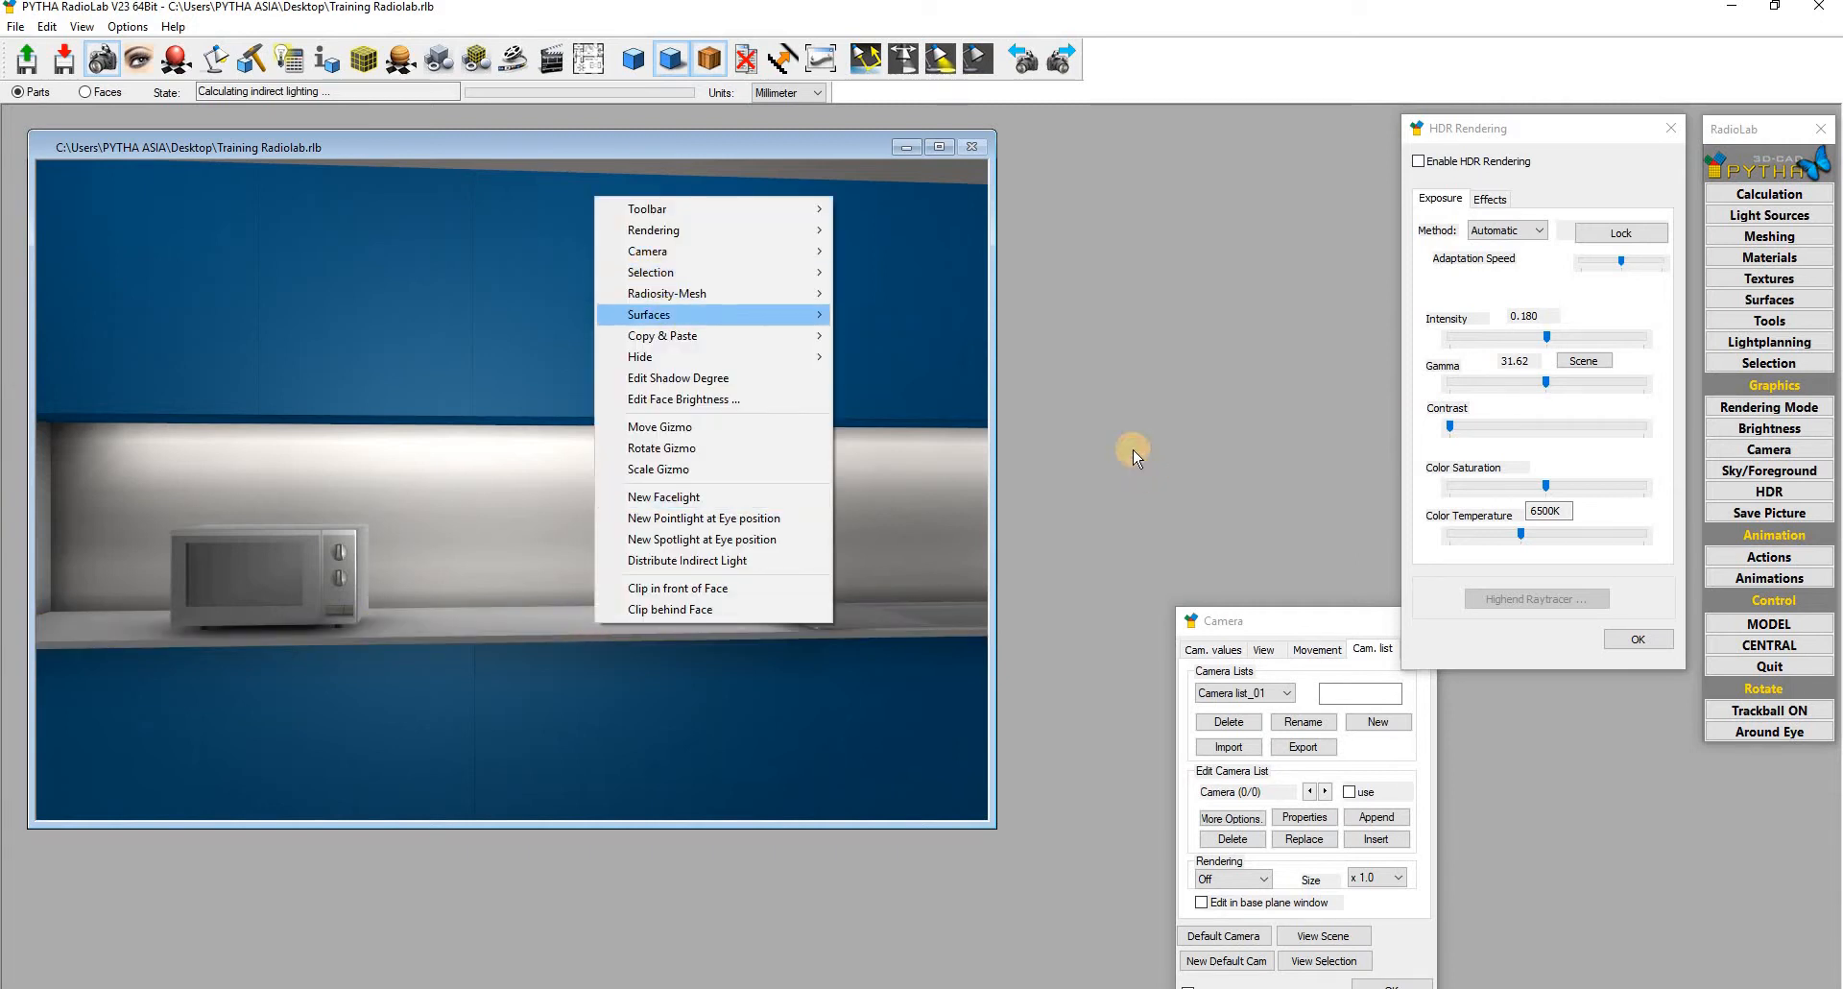
{"action": "left_click", "coordinate": [516, 634]}
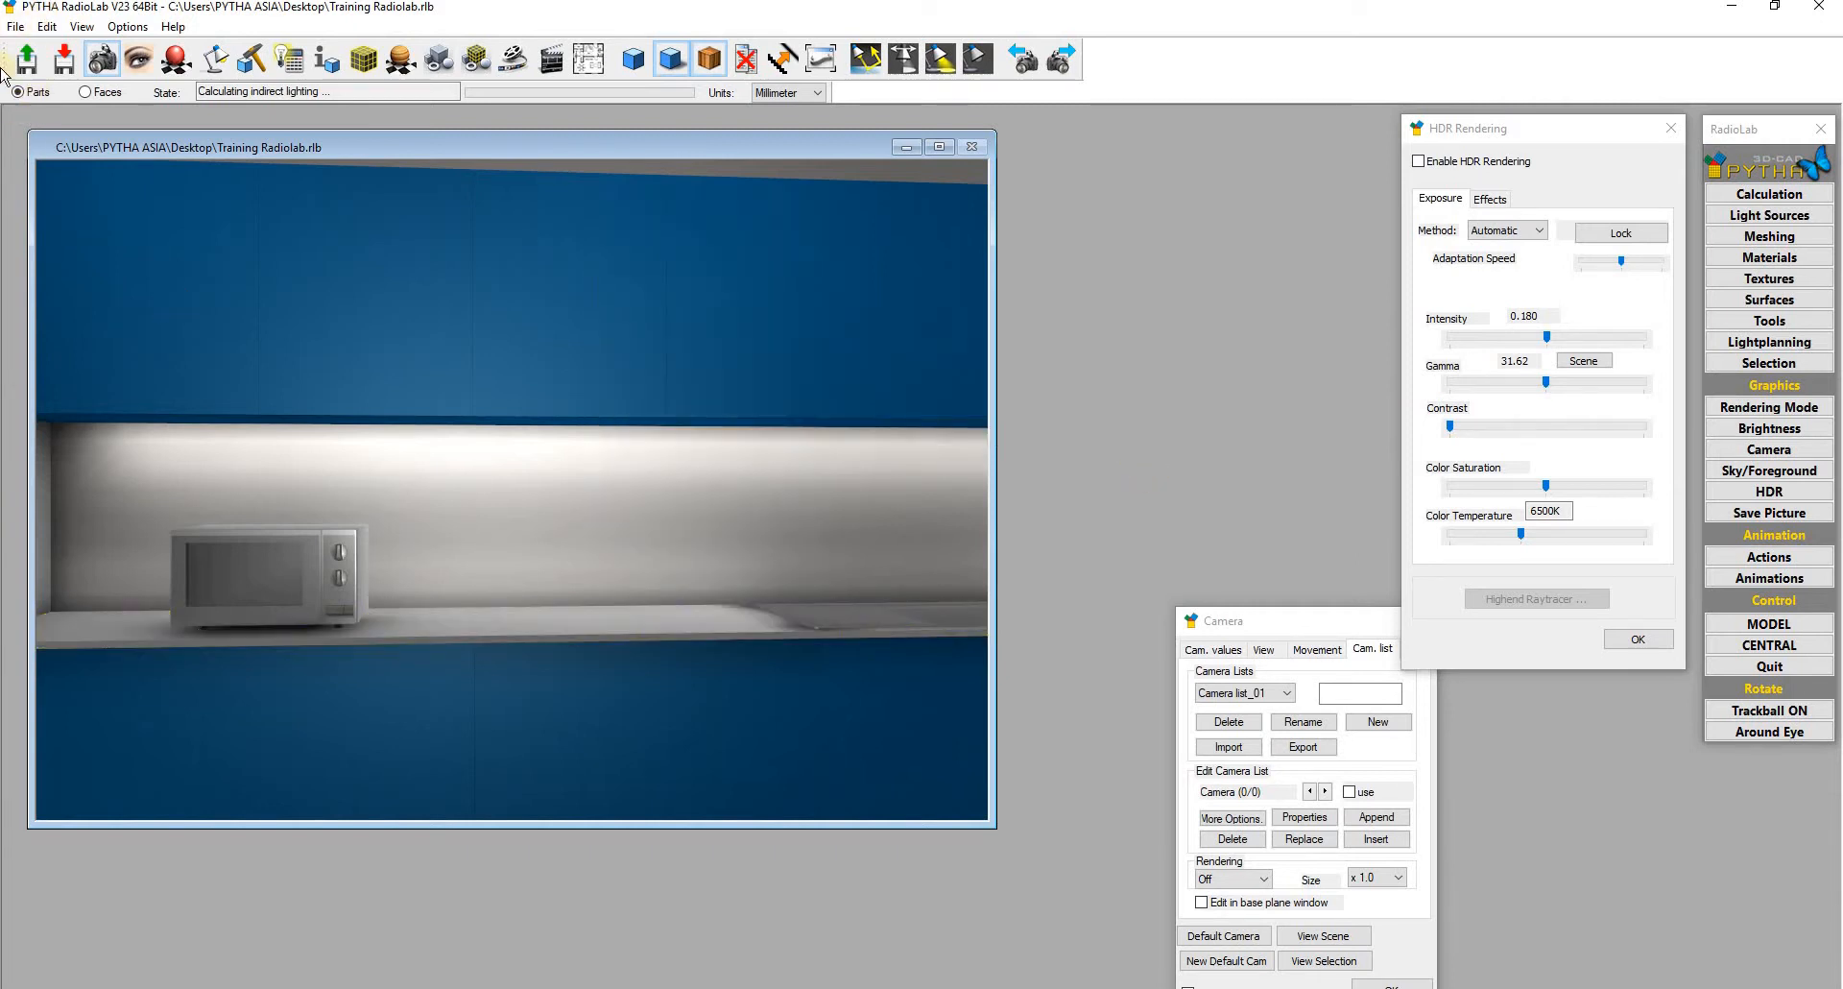
{"action": "right_click", "coordinate": [602, 620]}
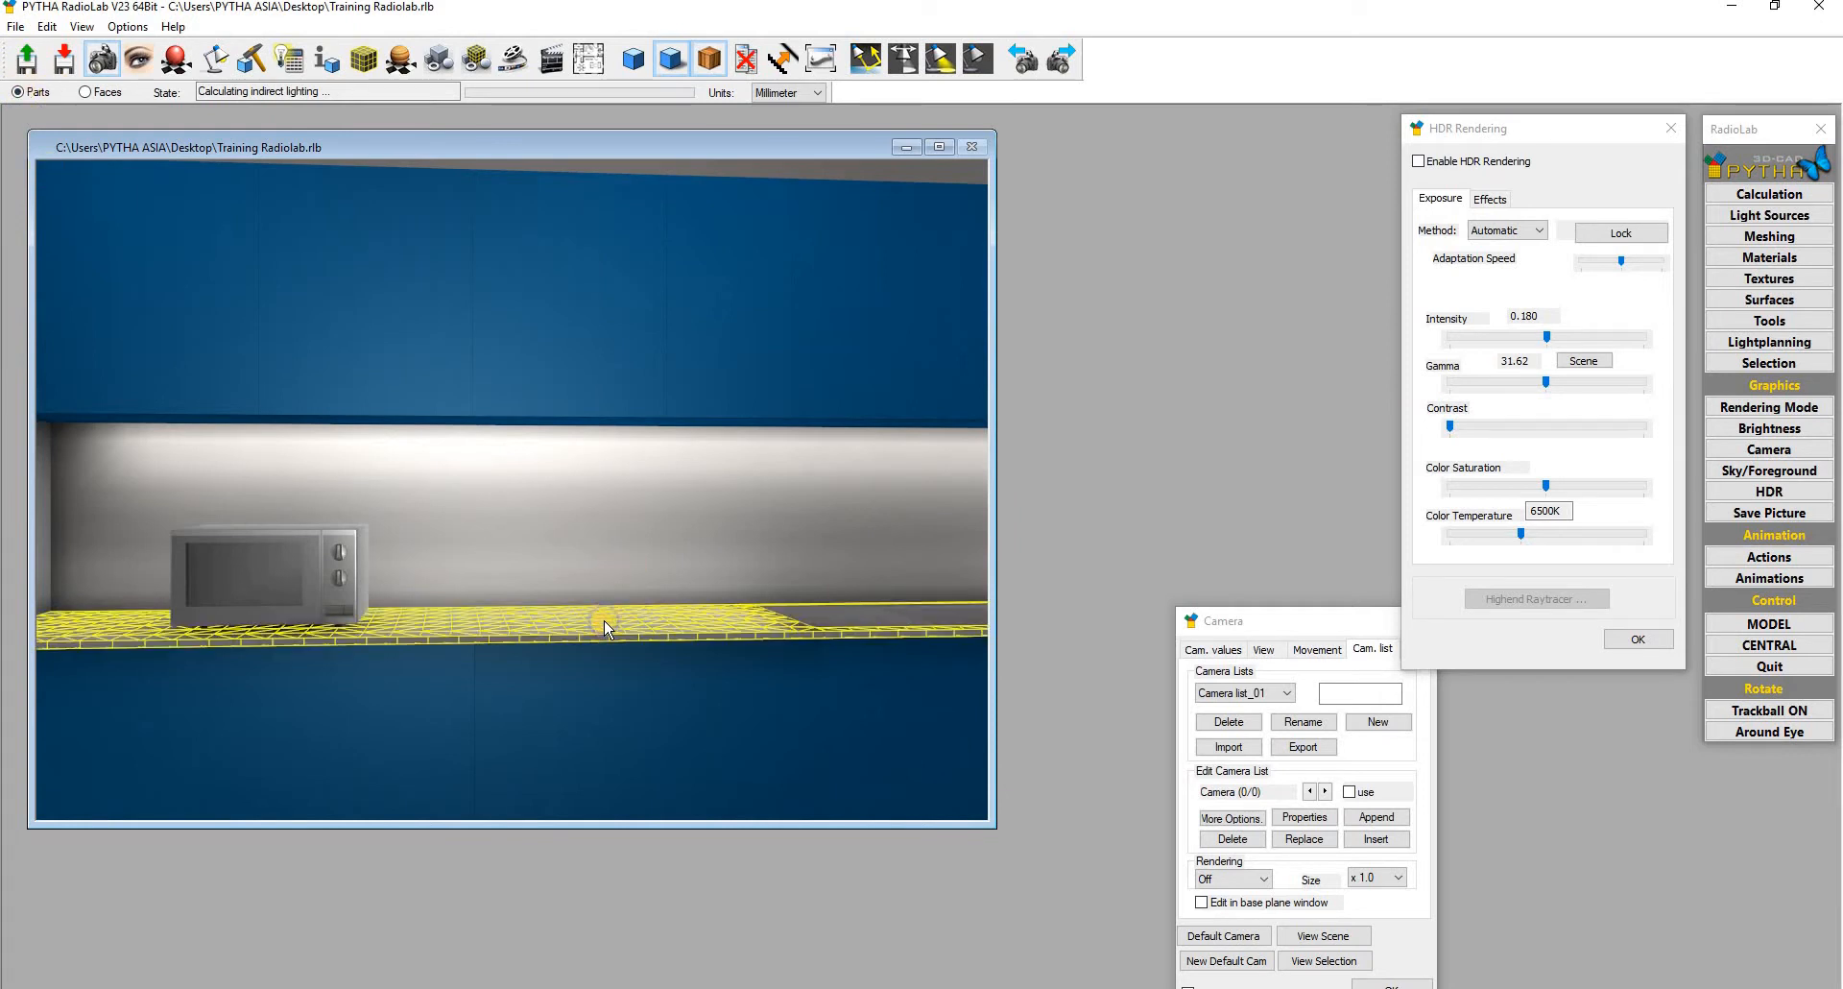
{"action": "mouse_move", "coordinate": [662, 310]}
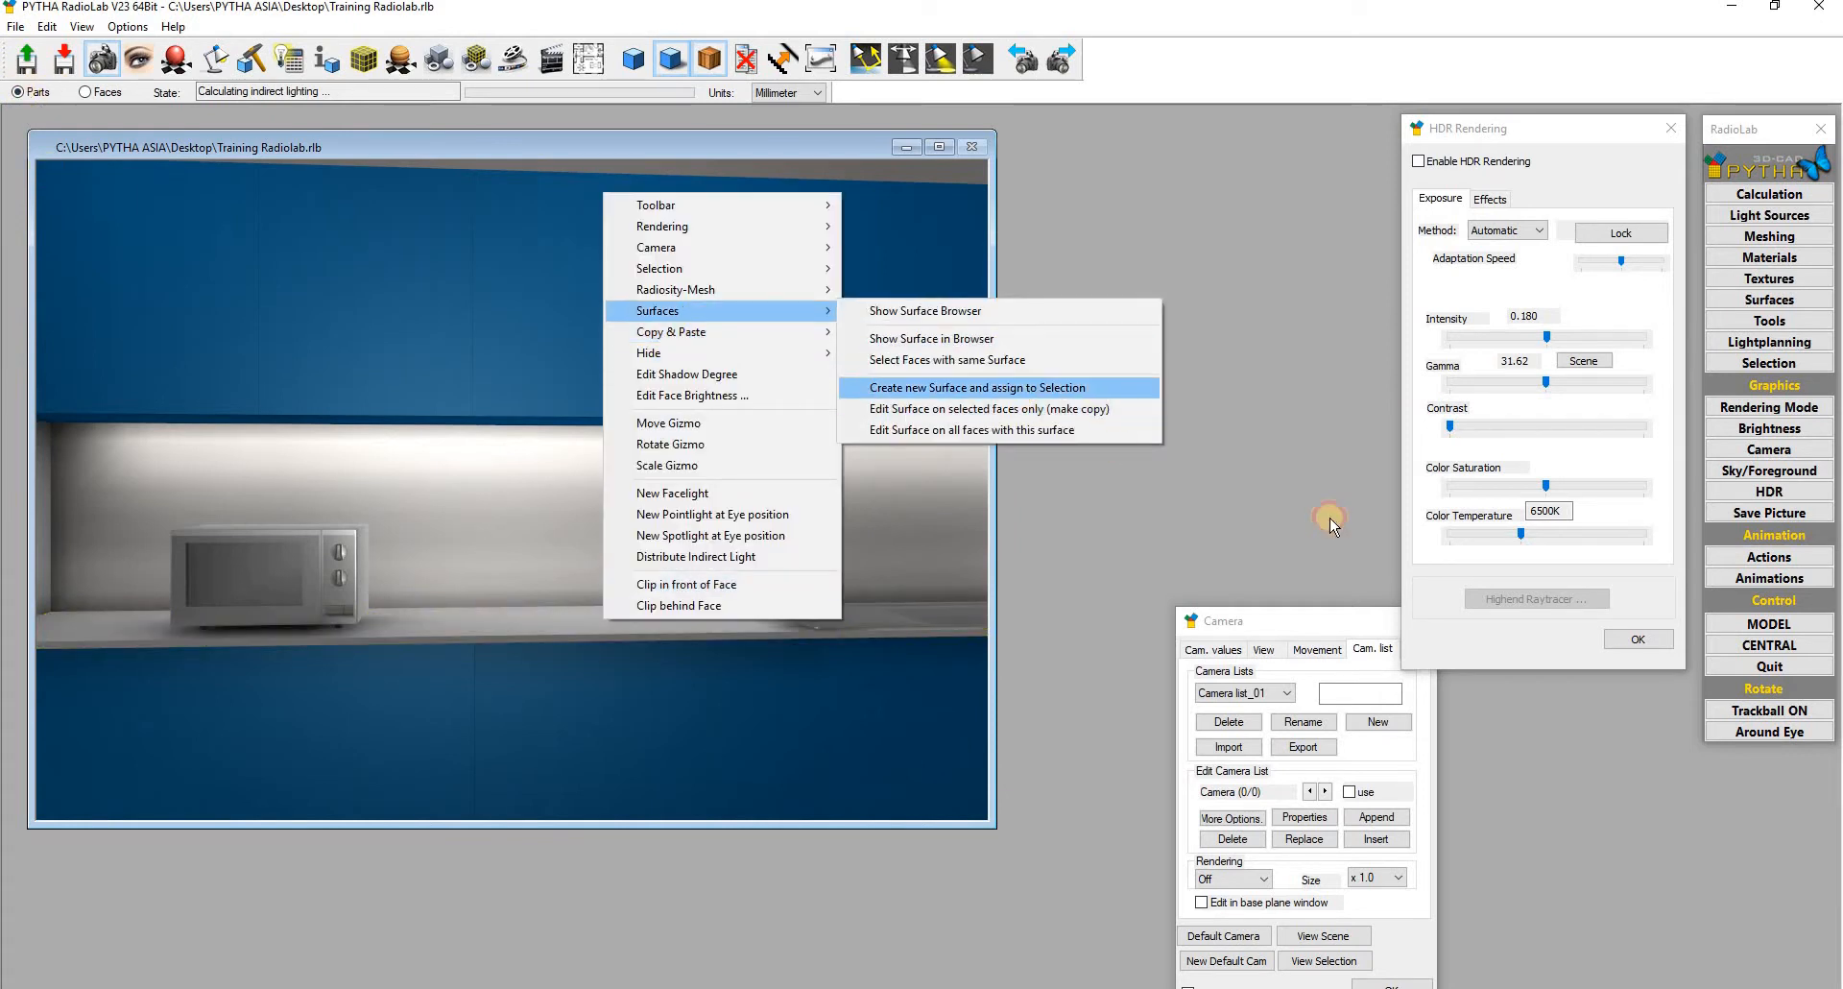
{"action": "left_click", "coordinate": [1066, 389]}
{"action": "left_click_drag", "start_coordinate": [1353, 291], "coordinate": [1361, 227]}
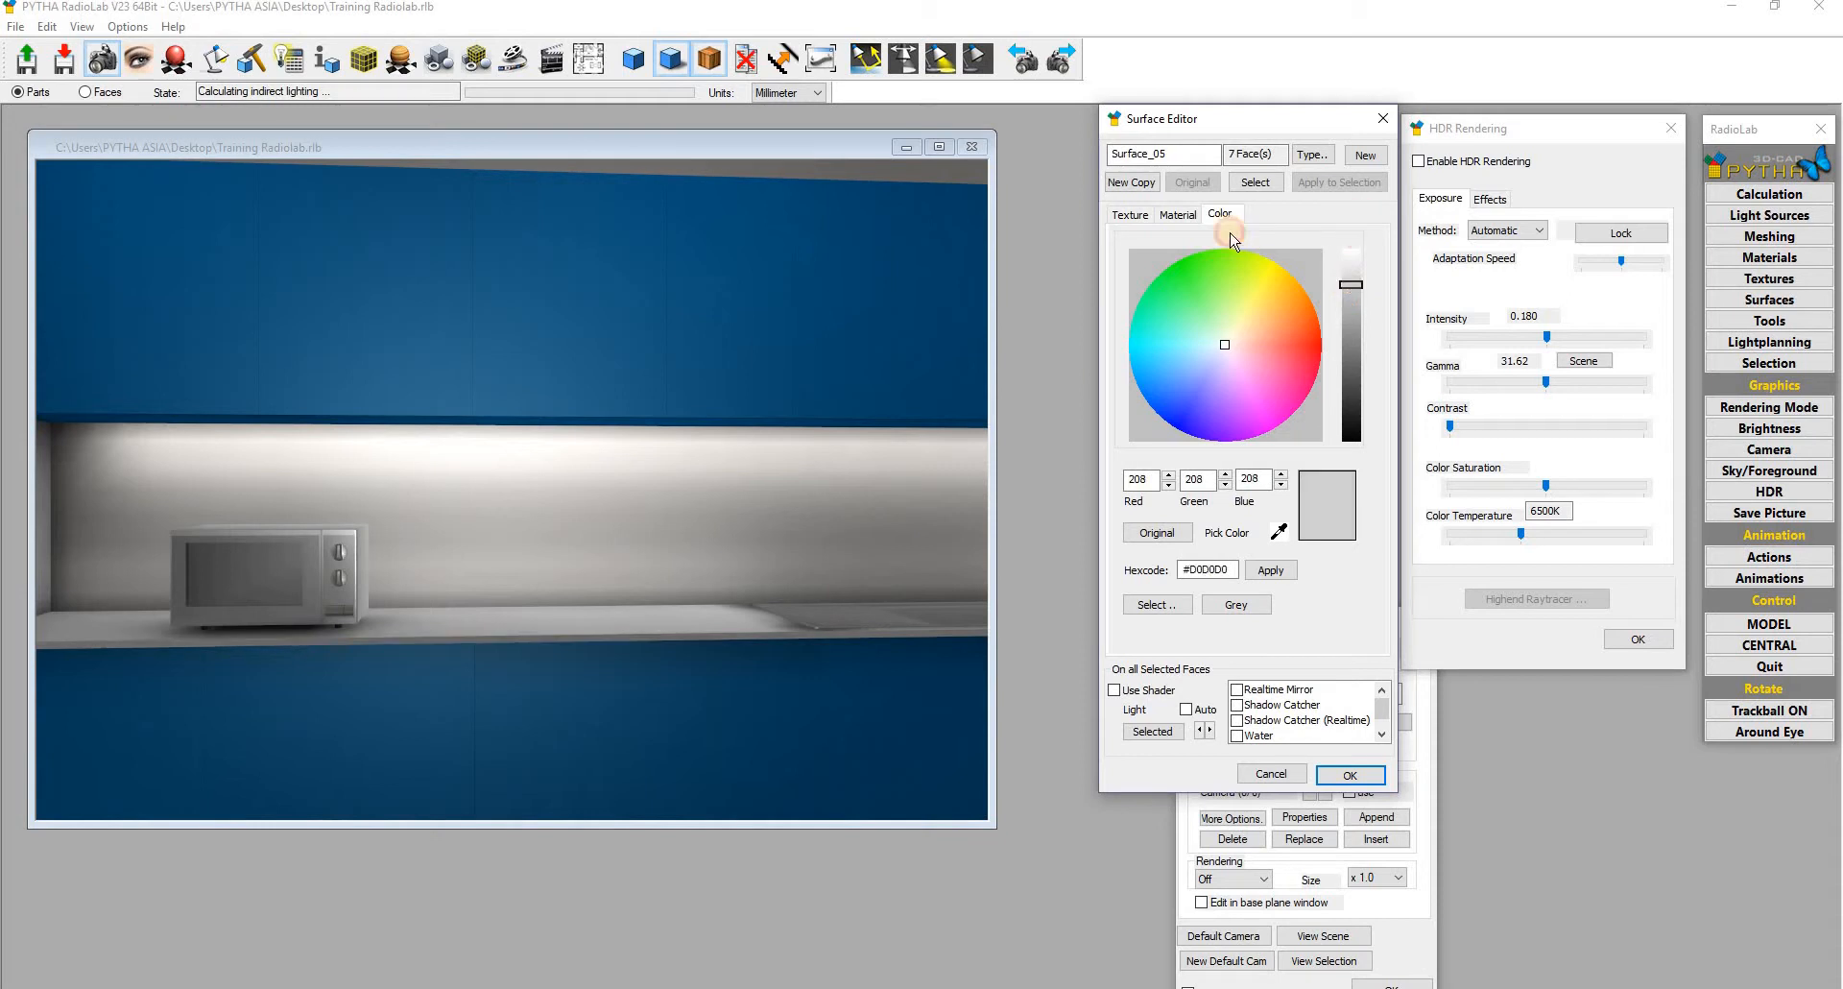
Step: Load the white marble aura15 texture from the Dekton library onto the countertop surface and close the texture browser
{"action": "left_click", "coordinate": [1114, 215]}
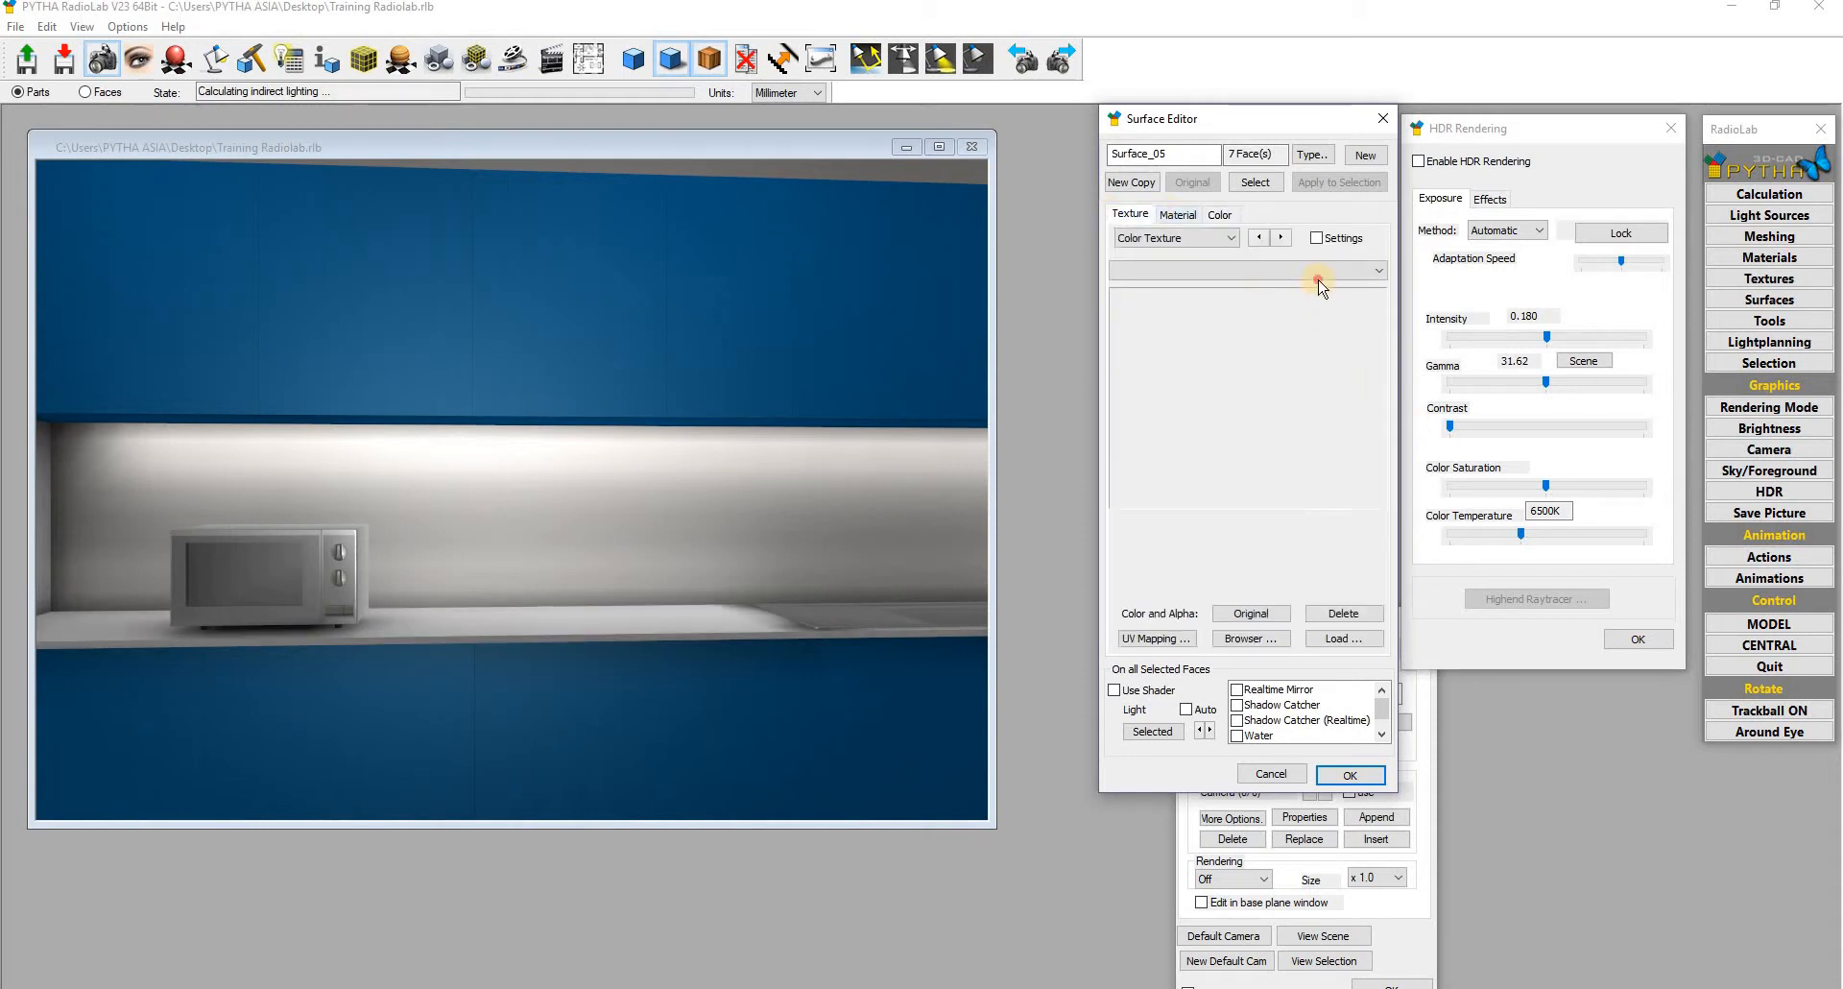
{"action": "left_click", "coordinate": [1318, 271]}
{"action": "left_click", "coordinate": [1251, 637]}
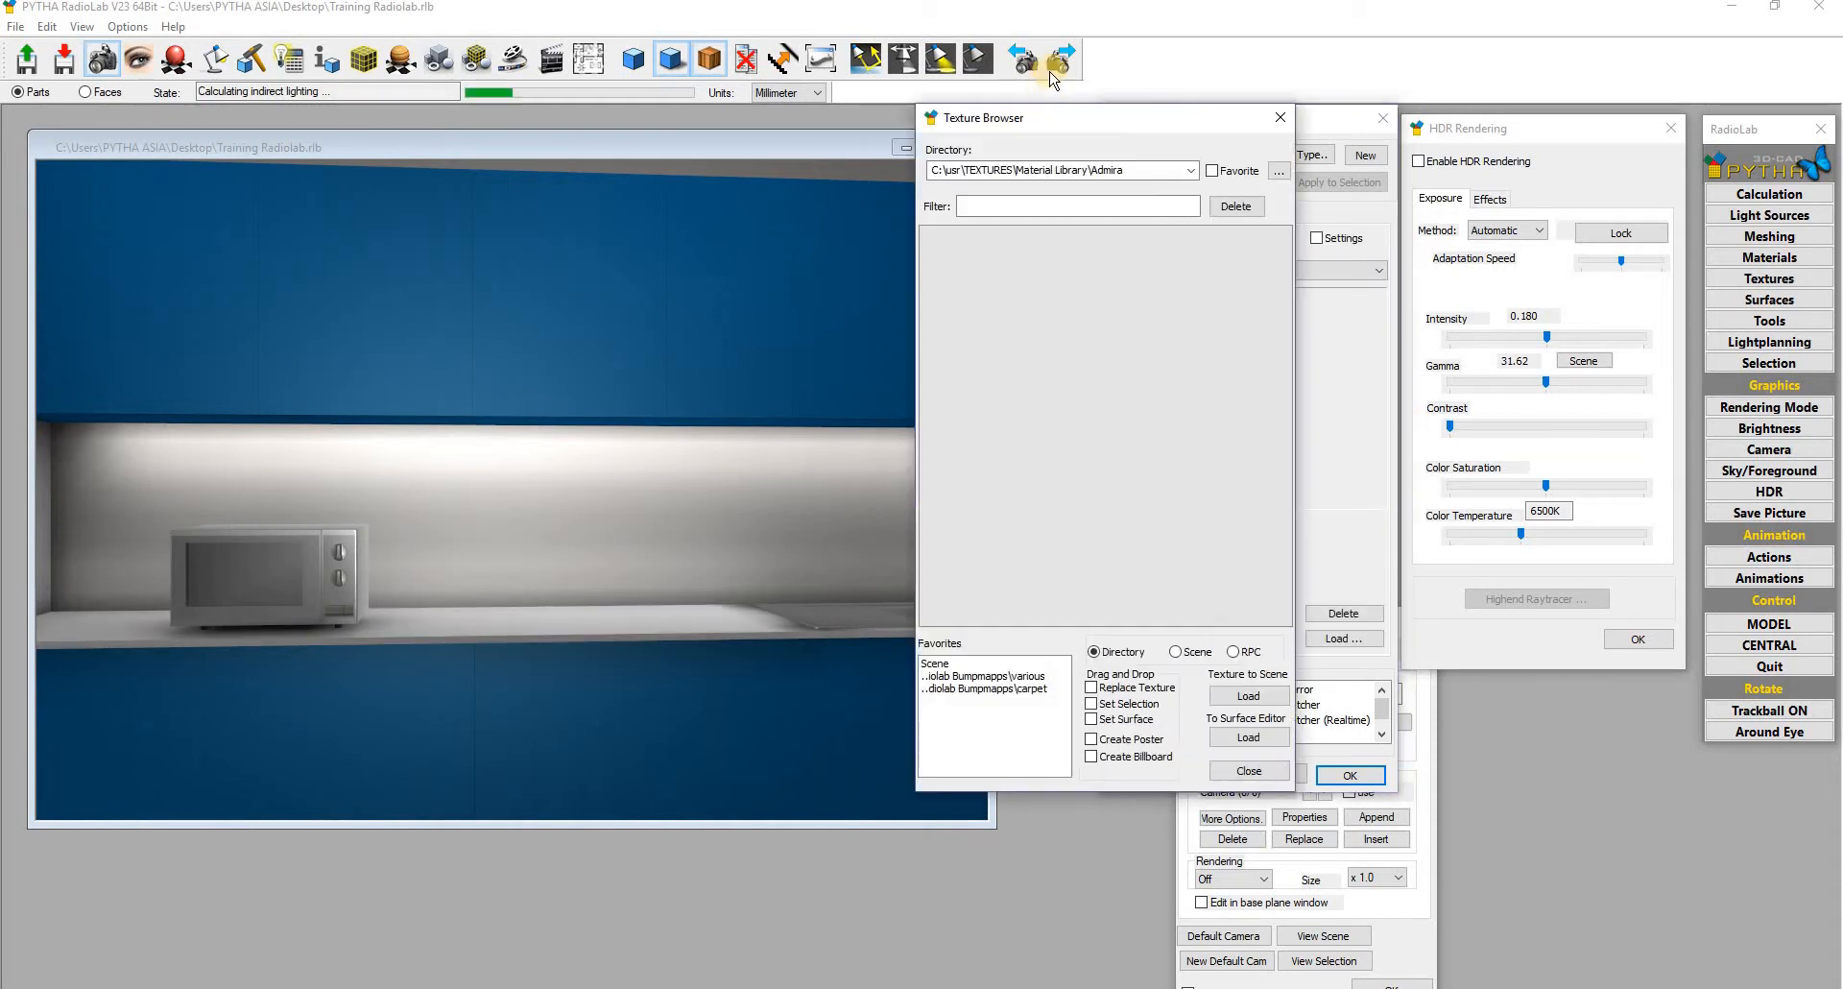
{"action": "left_click", "coordinate": [1191, 170]}
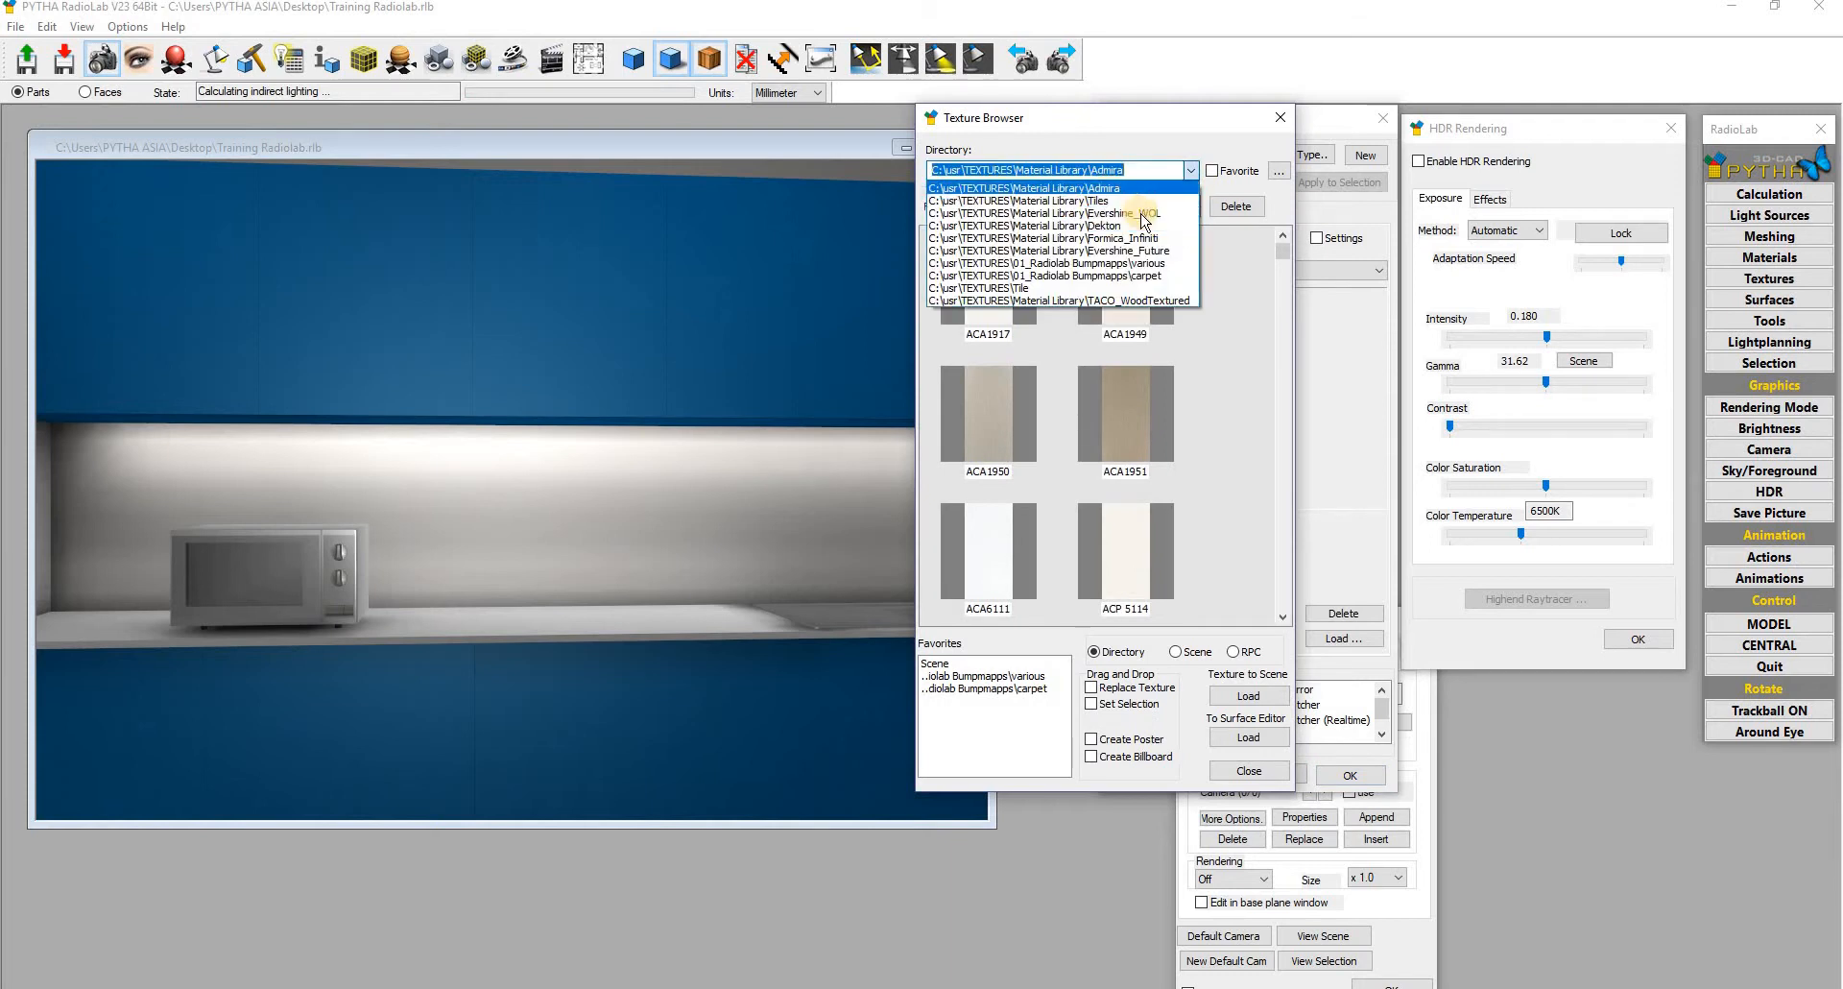
{"action": "left_click", "coordinate": [1134, 225]}
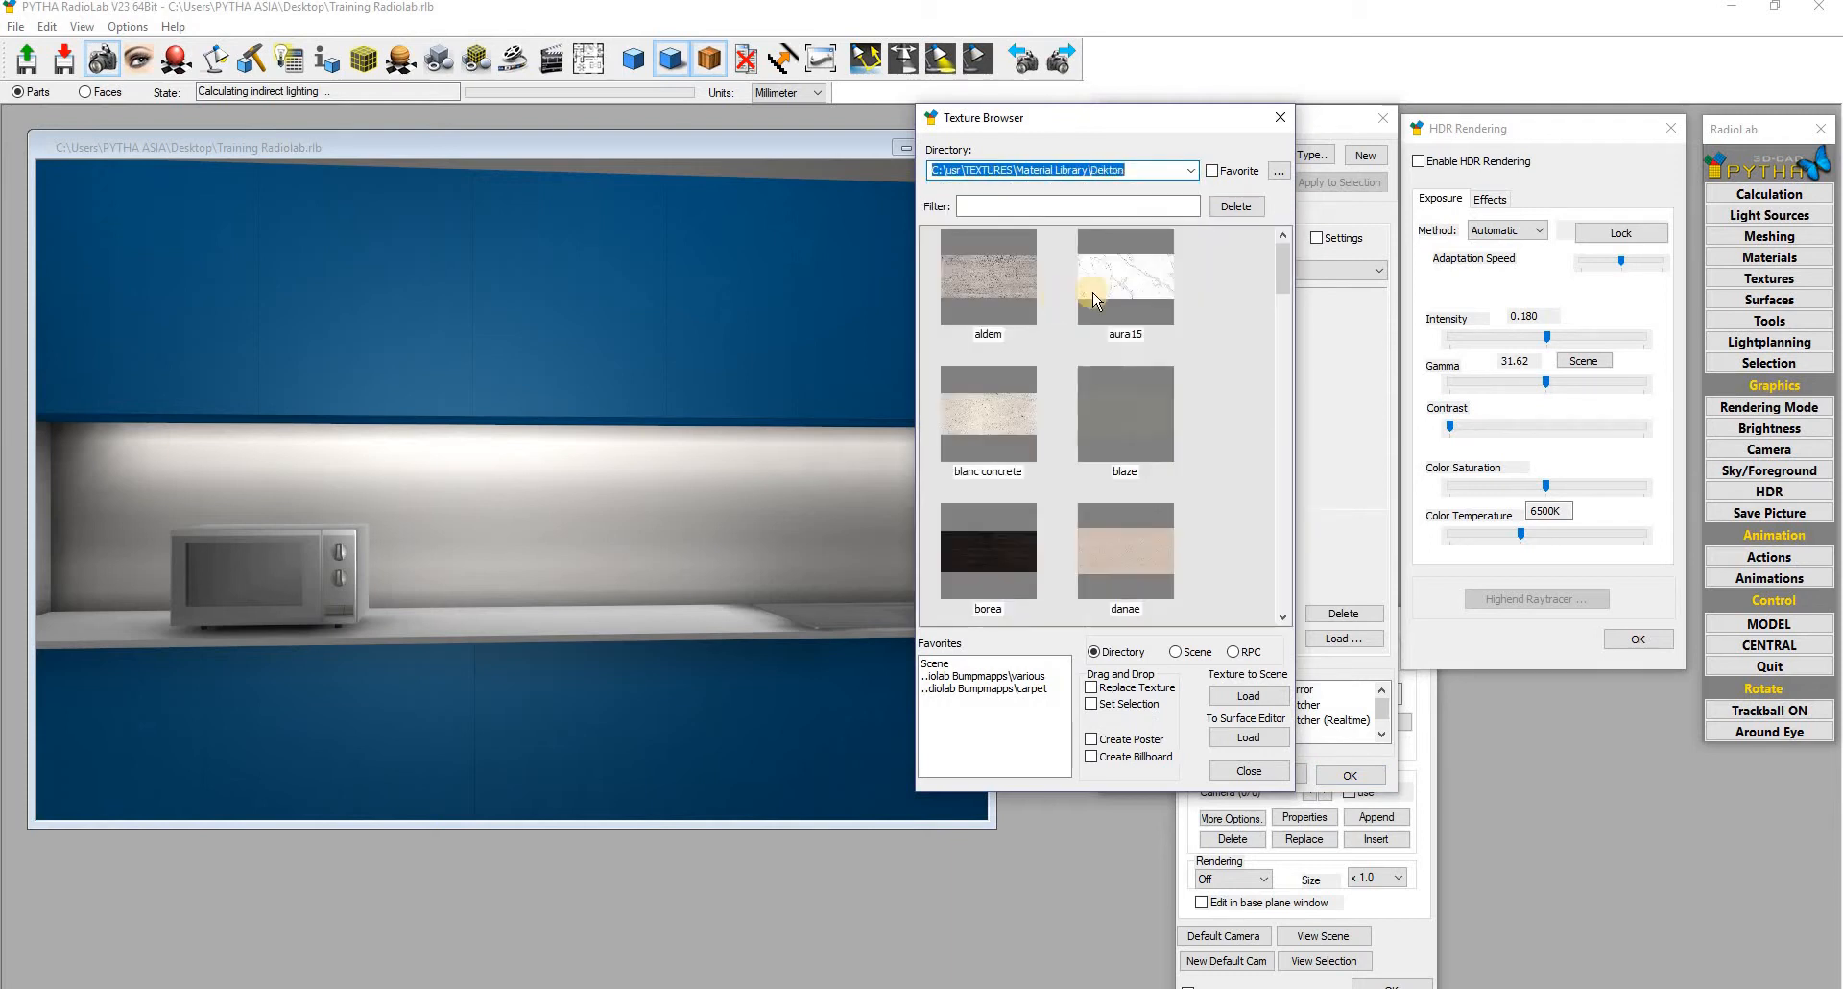
{"action": "left_click", "coordinate": [1095, 298]}
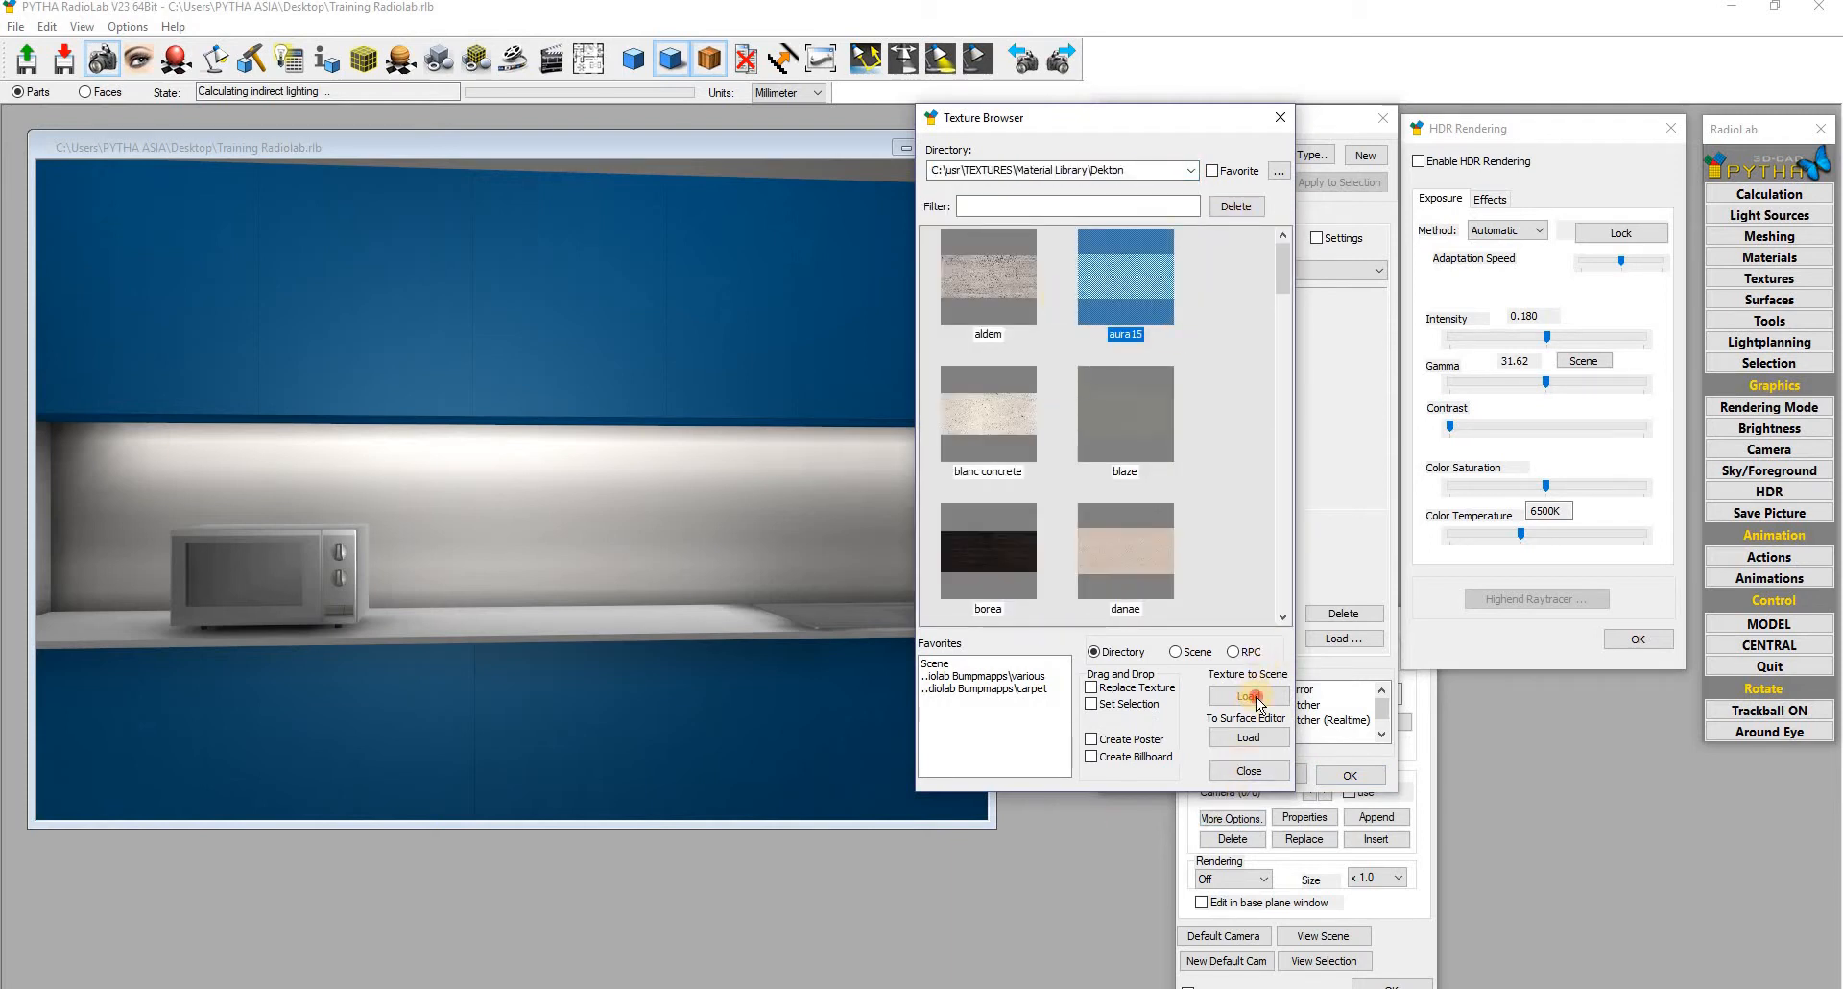
{"action": "left_click", "coordinate": [1248, 736]}
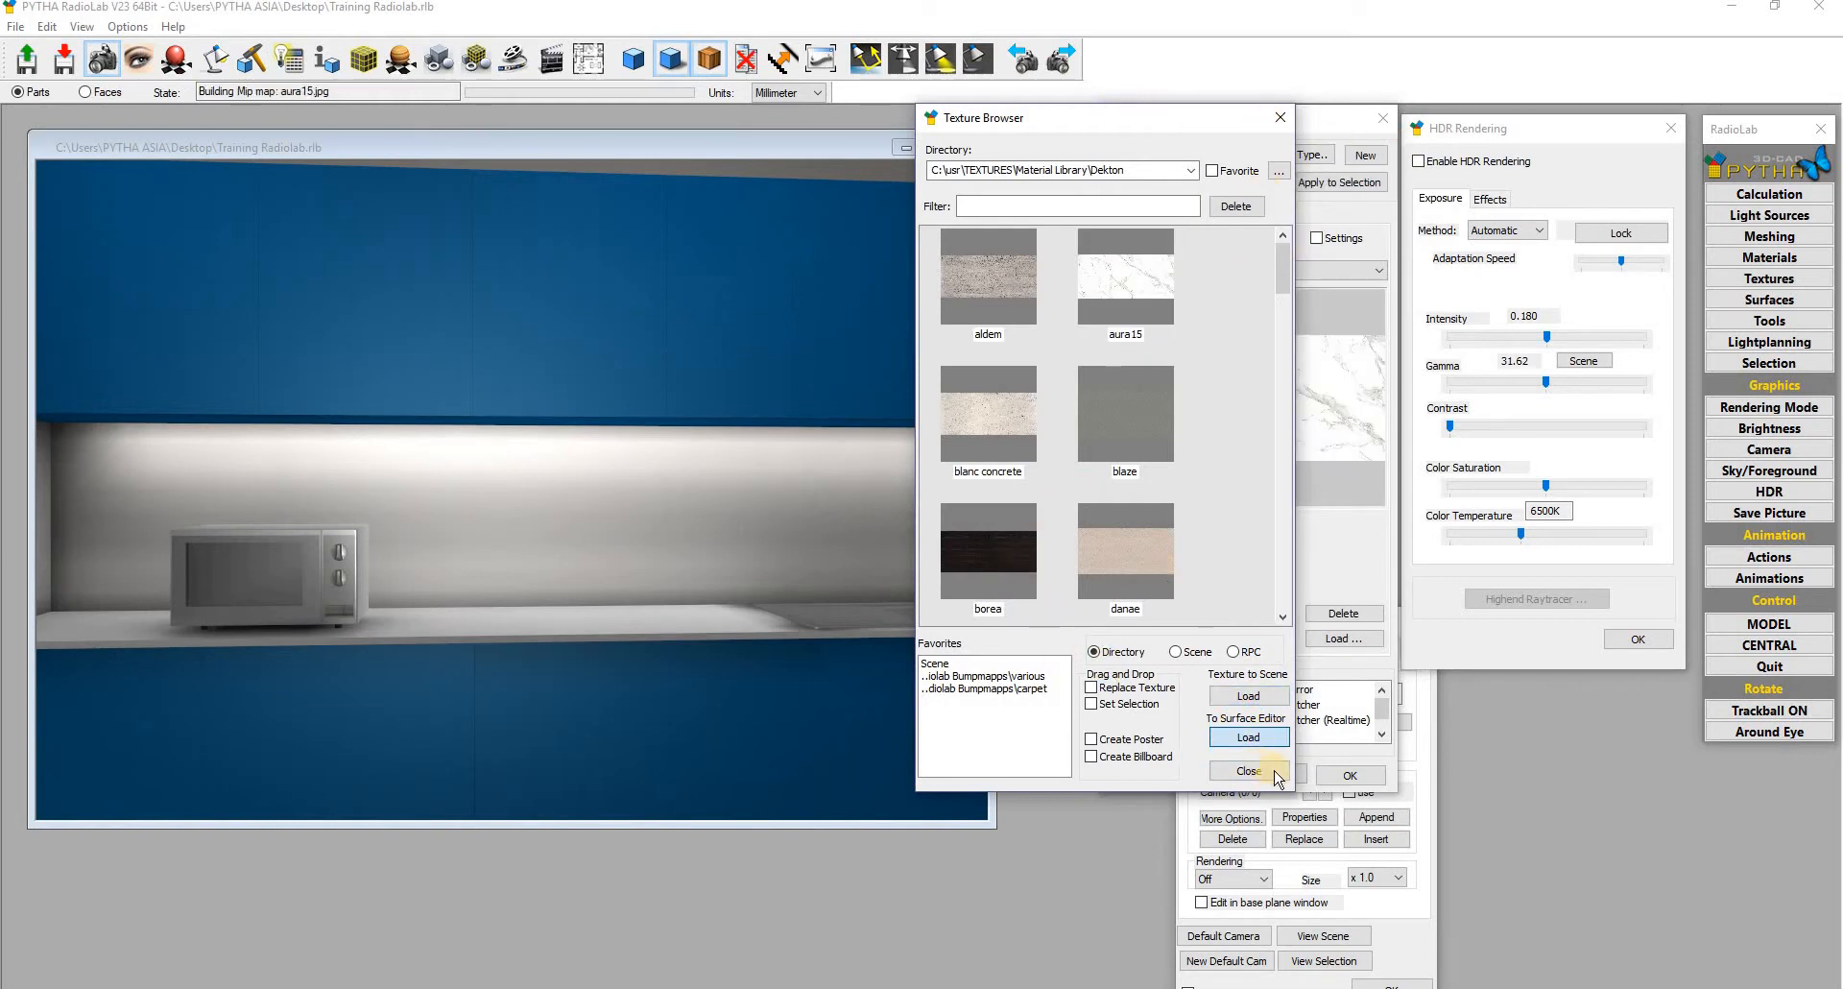
{"action": "left_click", "coordinate": [1249, 697]}
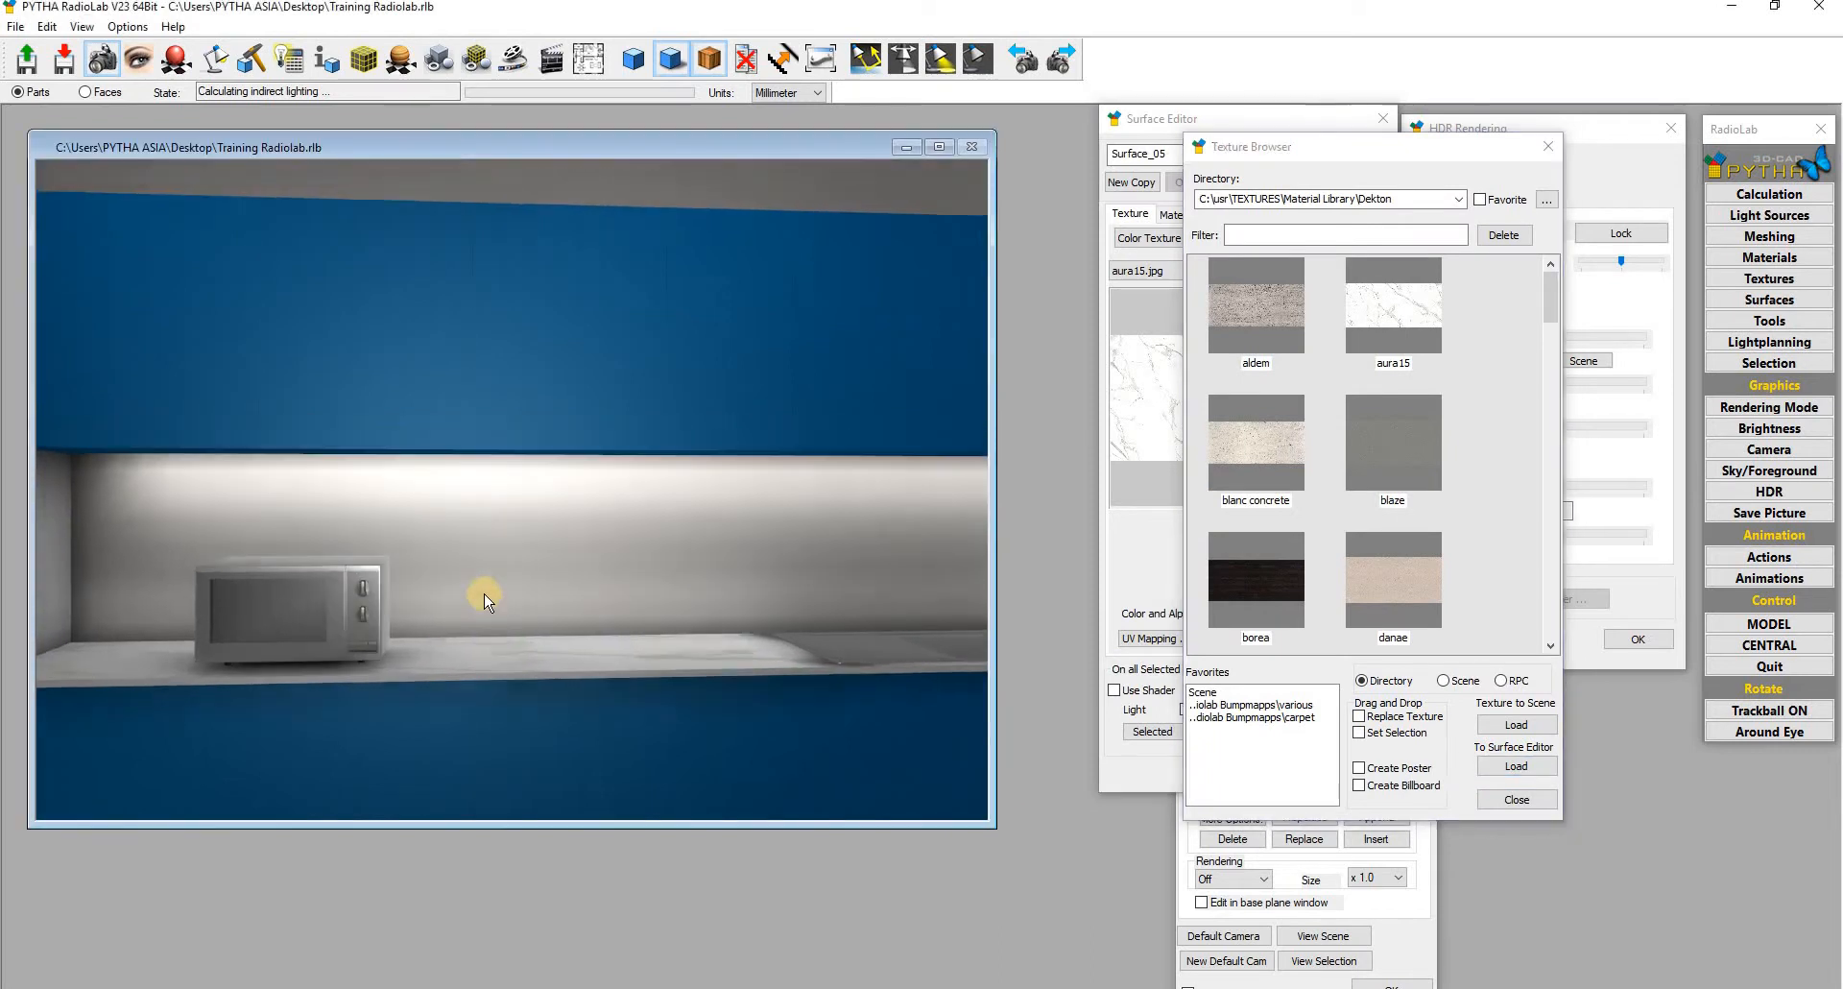
{"action": "left_click_drag", "start_coordinate": [487, 588], "coordinate": [546, 684]}
{"action": "left_click_drag", "start_coordinate": [549, 360], "coordinate": [1169, 257]}
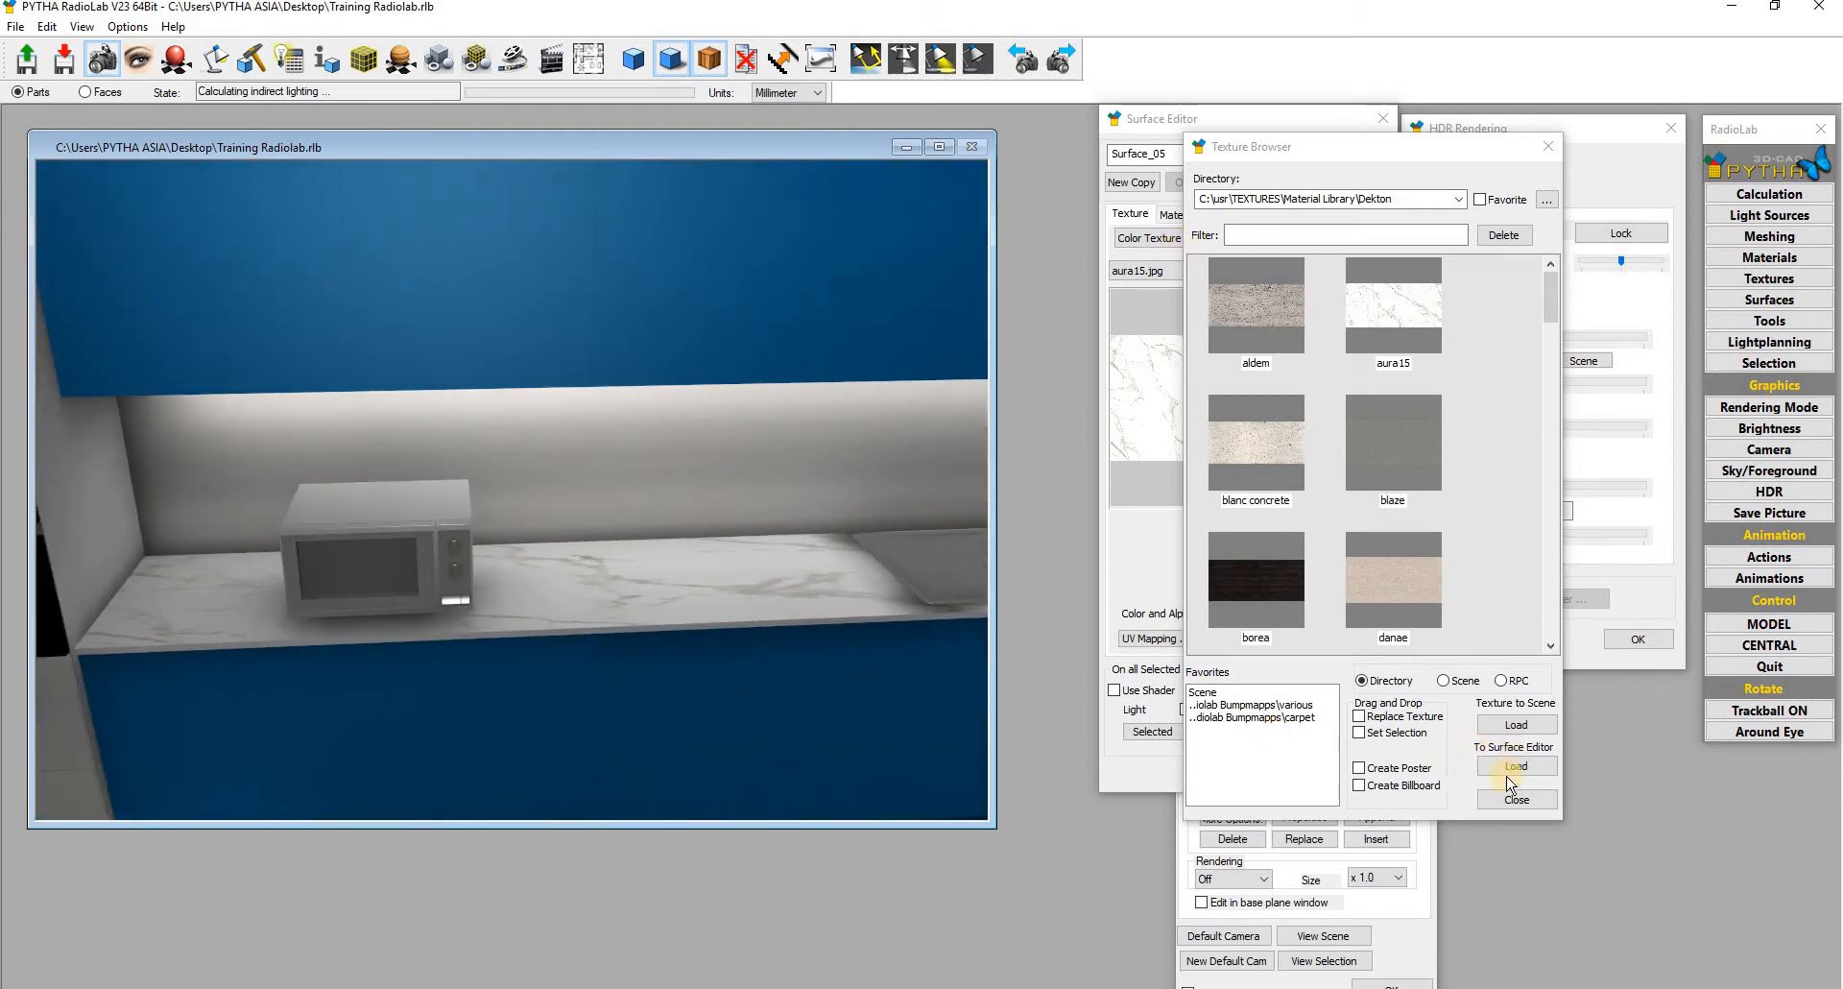
{"action": "left_click", "coordinate": [1516, 799]}
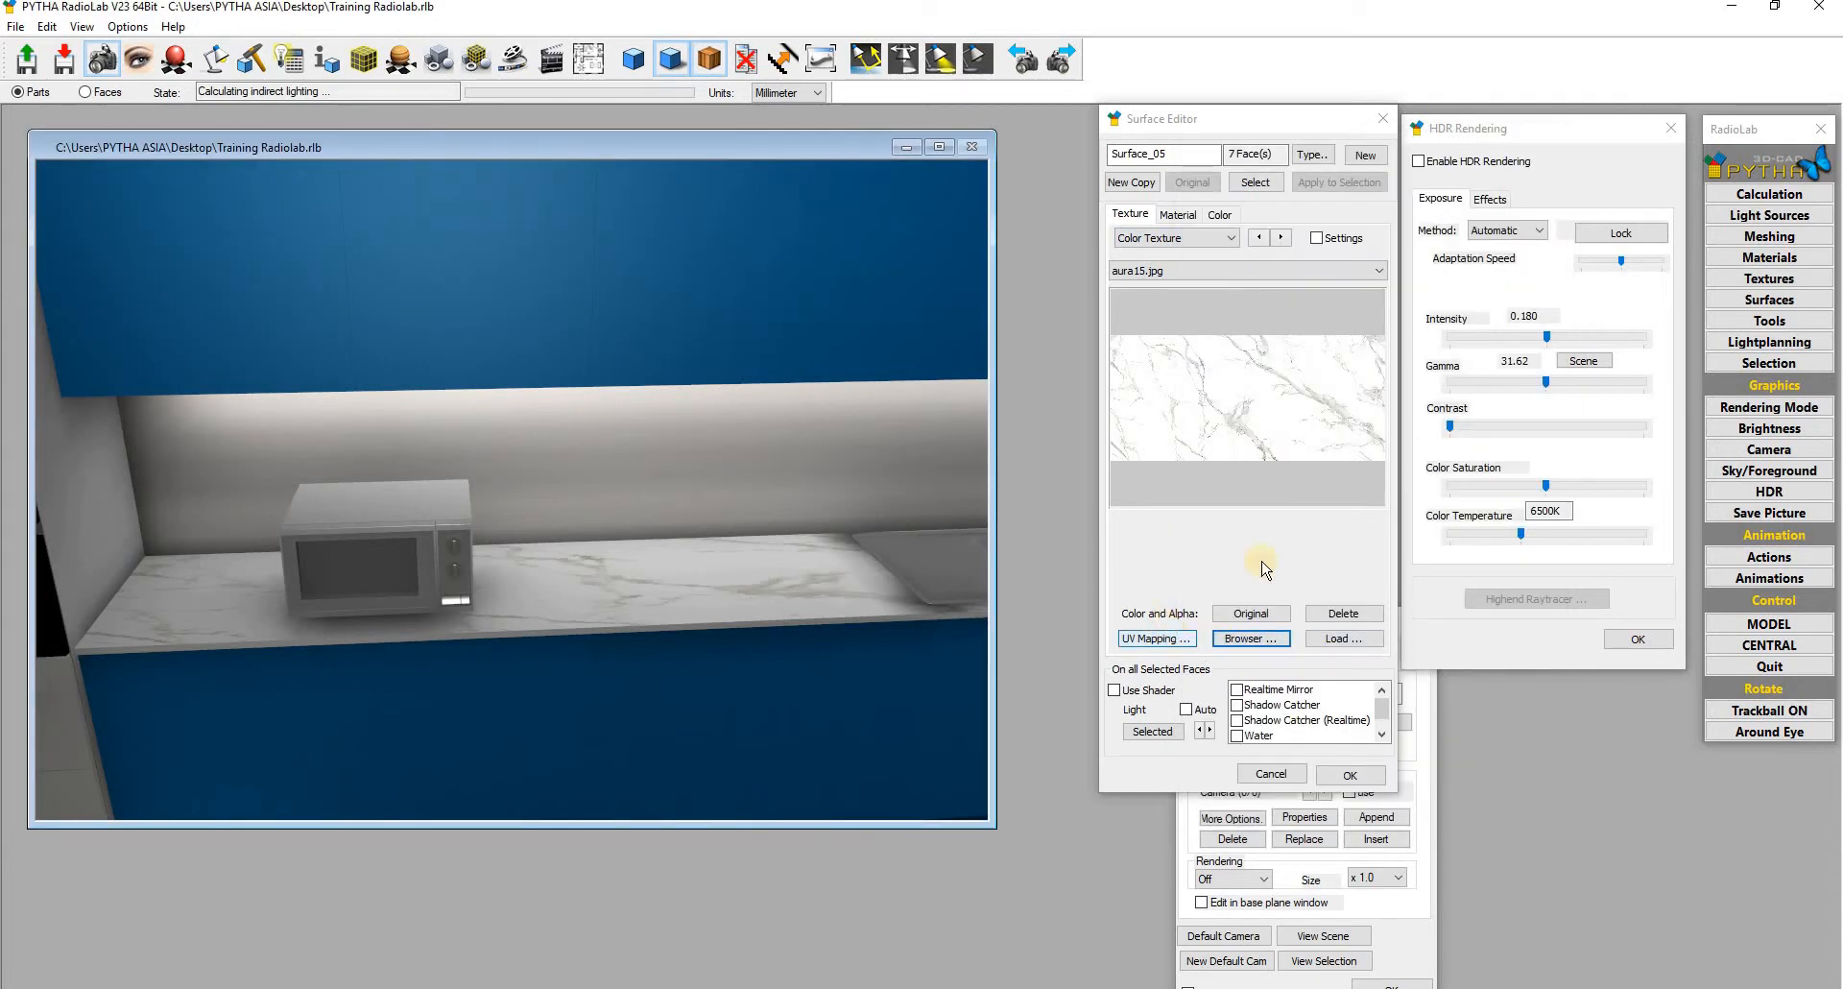
Step: Open the UV mapping of the countertop texture, keep its aspect ratio and switch the scaling to relative
{"action": "left_click", "coordinate": [1157, 638]}
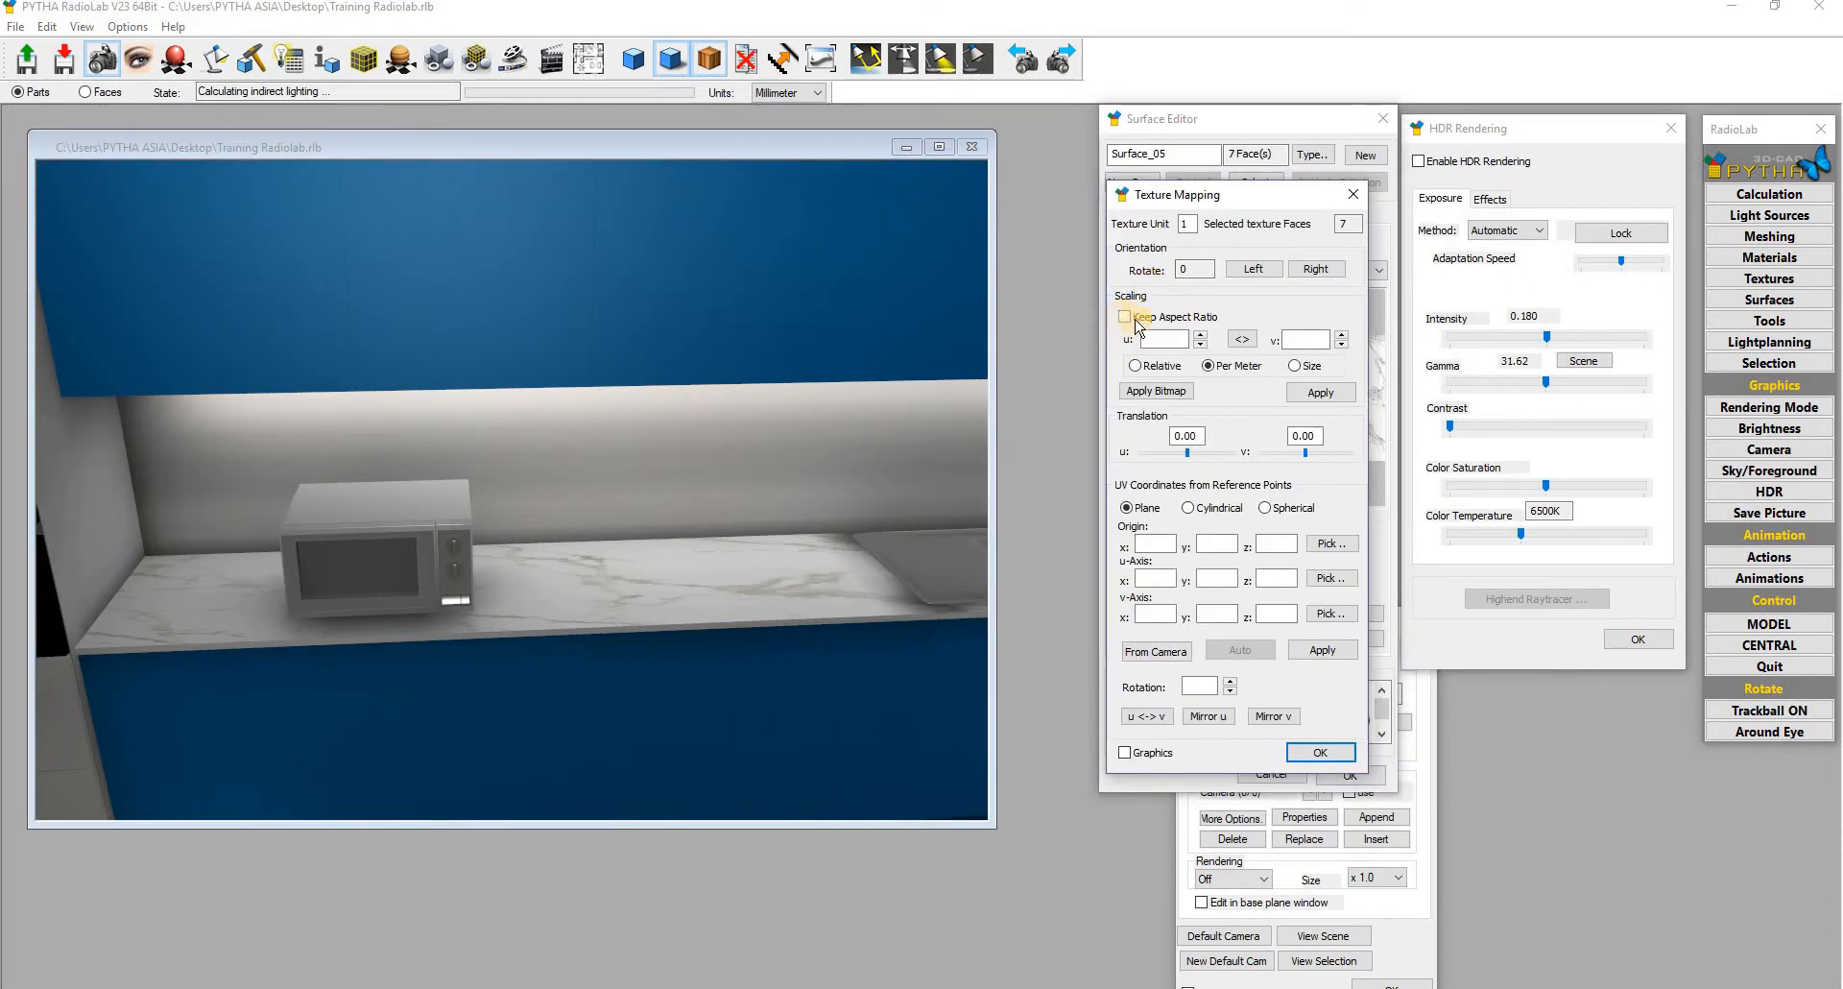
{"action": "left_click_drag", "start_coordinate": [1203, 203], "coordinate": [1415, 297]}
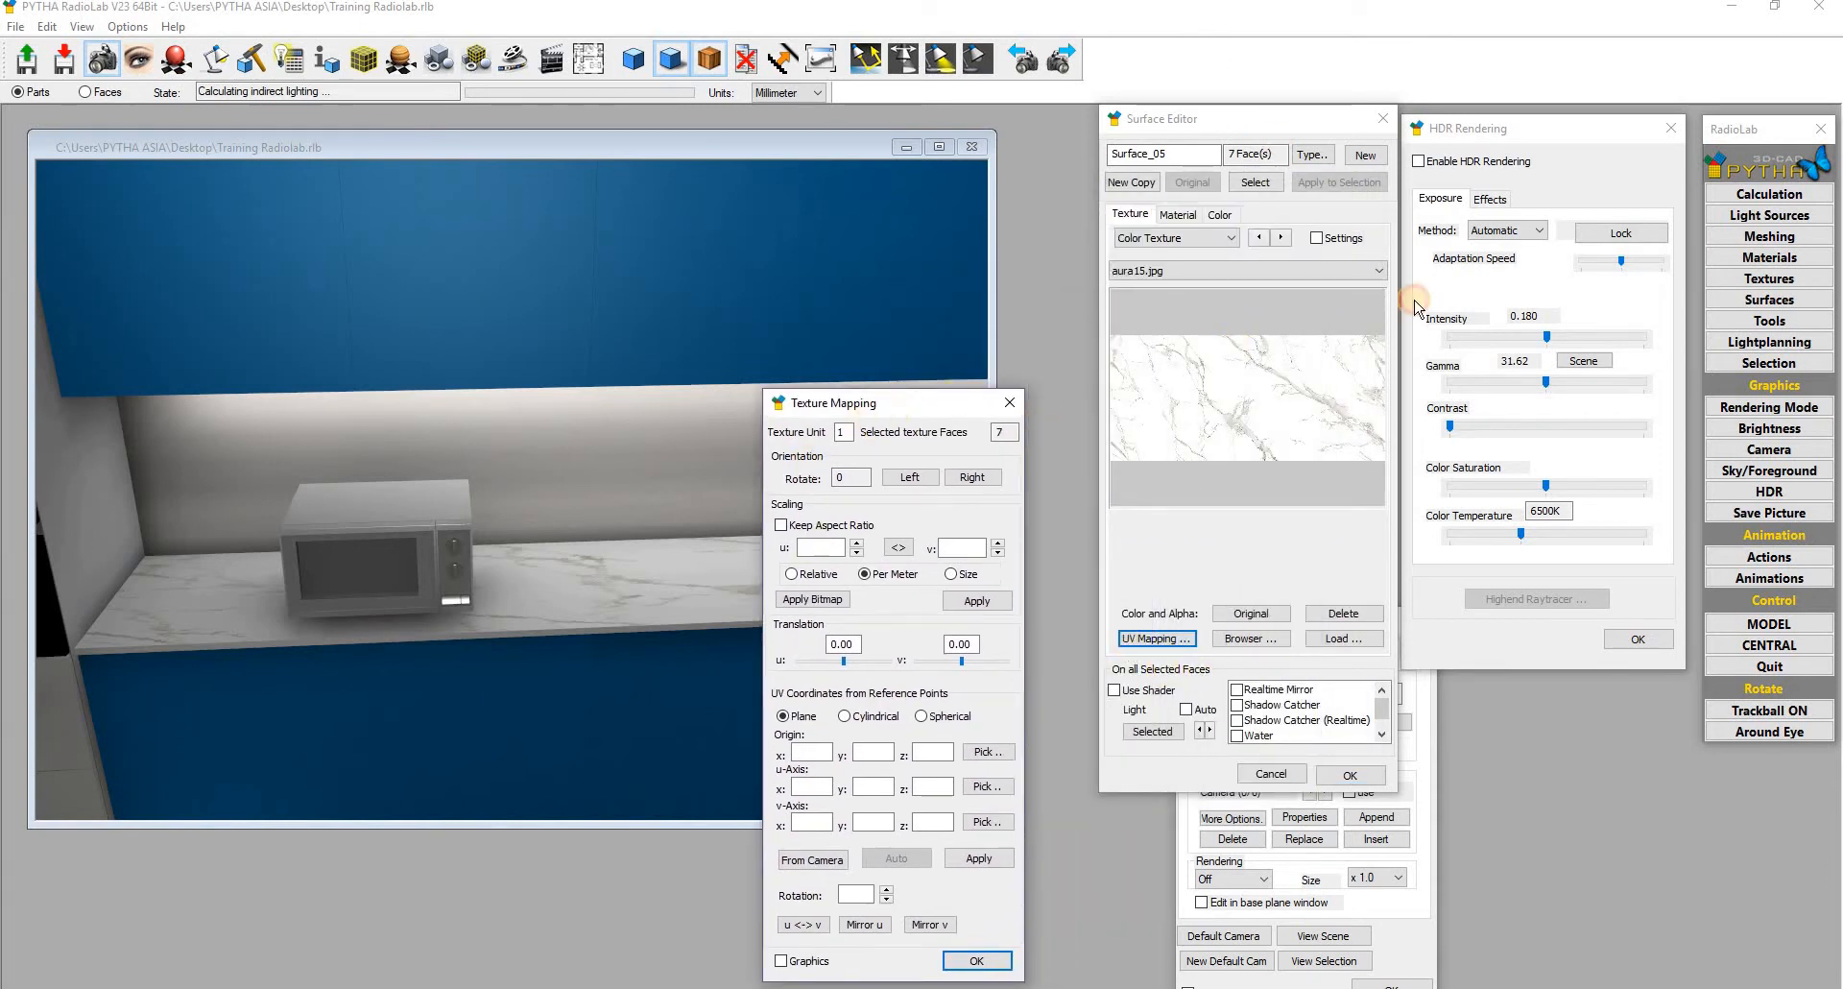
{"action": "left_click", "coordinate": [1301, 417]}
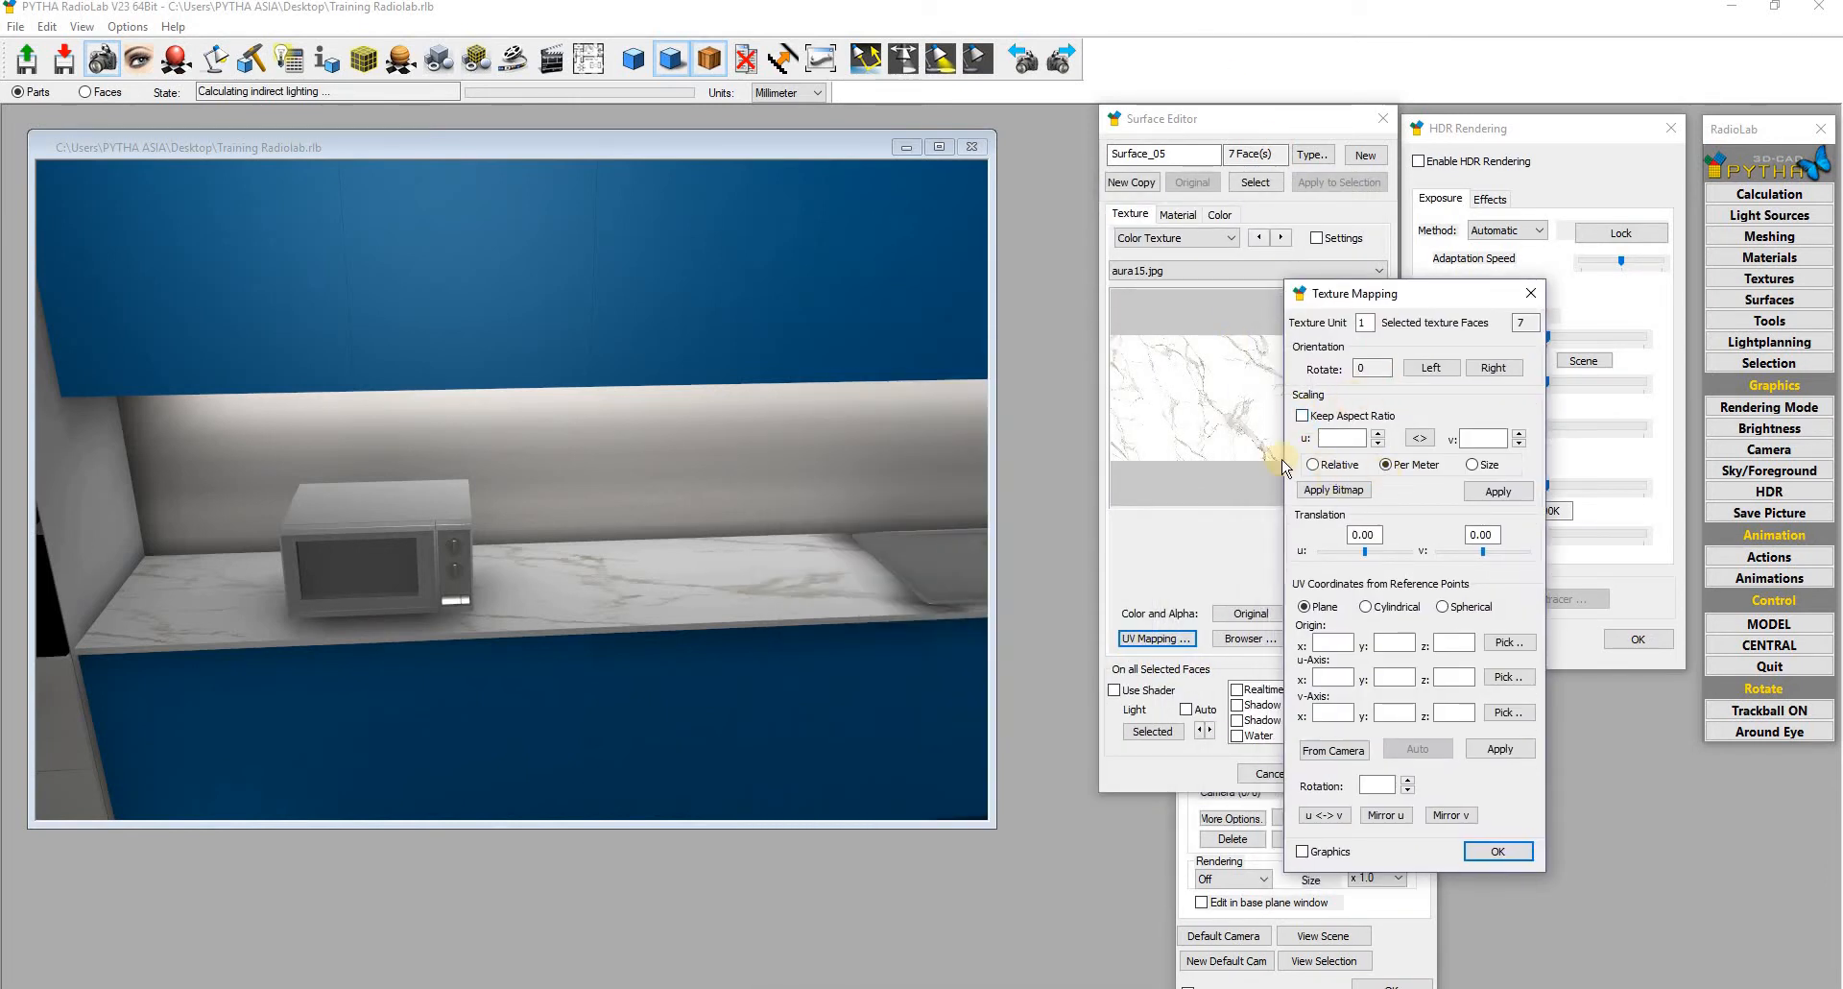
{"action": "left_click", "coordinate": [1313, 464]}
{"action": "left_click_drag", "start_coordinate": [567, 602], "coordinate": [806, 589]}
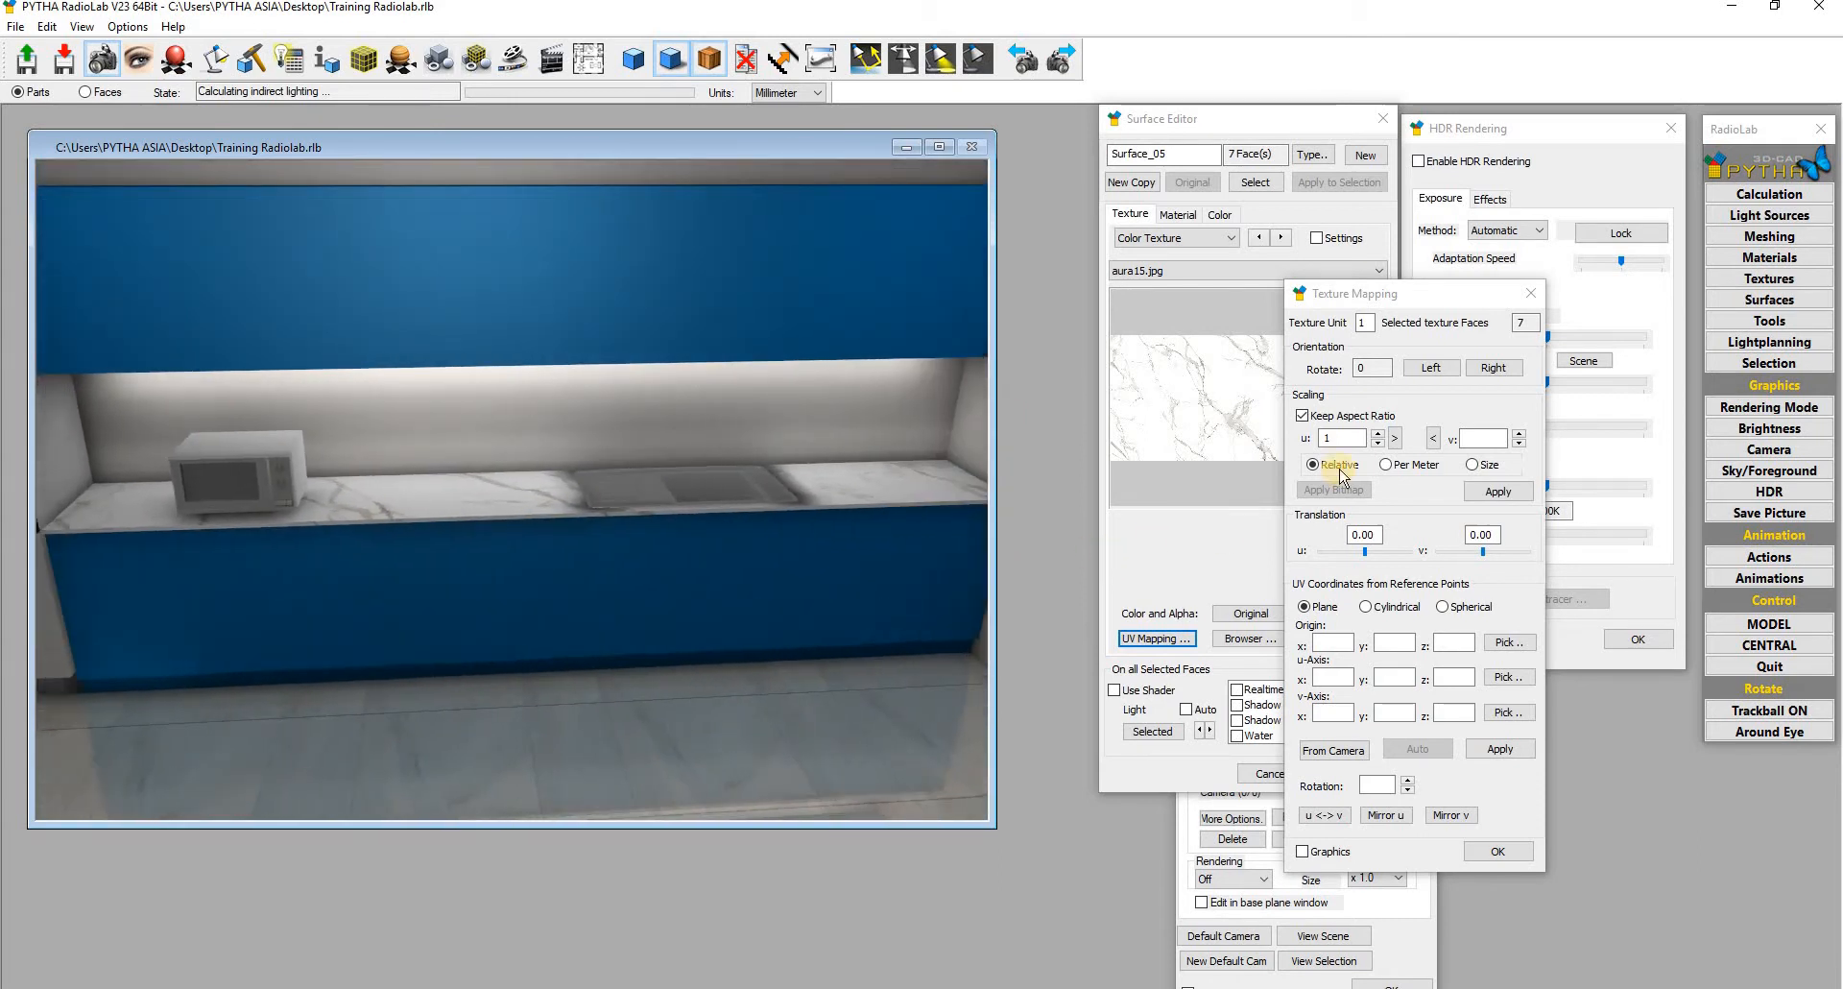
Step: Shift the countertop texture by 0.22 in u and 1.05 in v, accept the mapping and surface, and view the whole kitchen
{"action": "left_click_drag", "start_coordinate": [1370, 557], "coordinate": [1486, 561]}
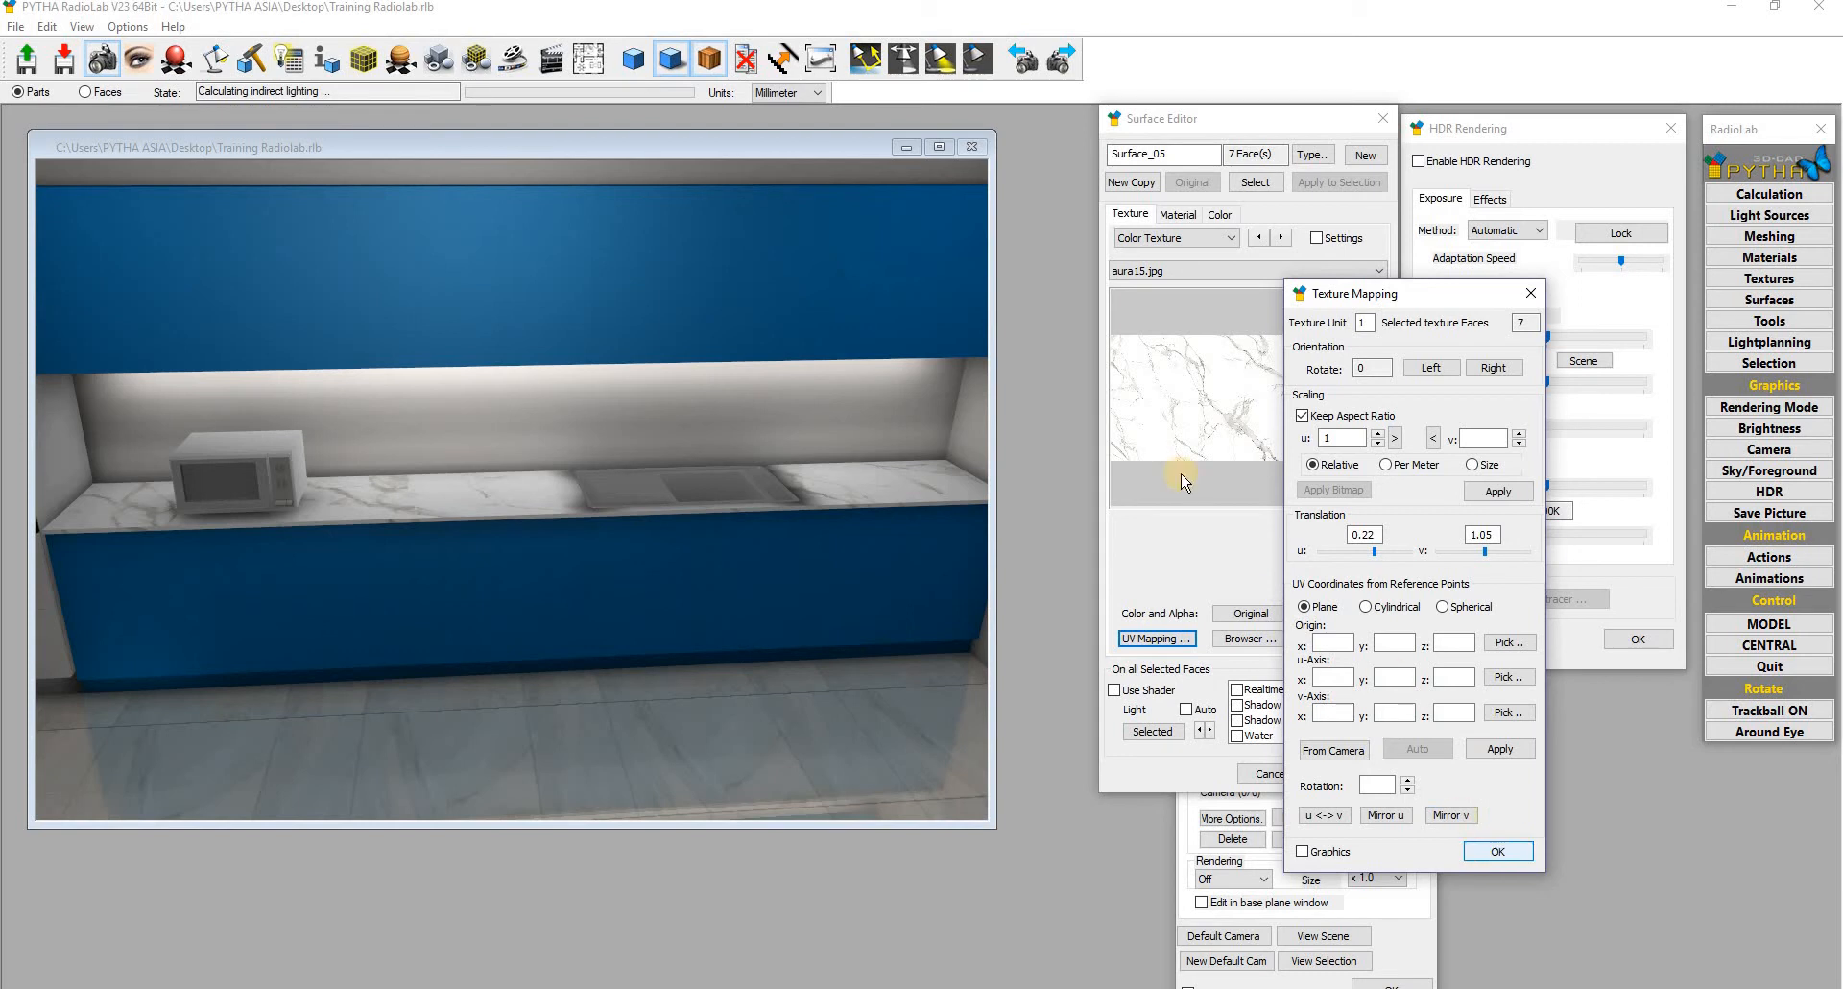
{"action": "left_click", "coordinate": [1352, 773]}
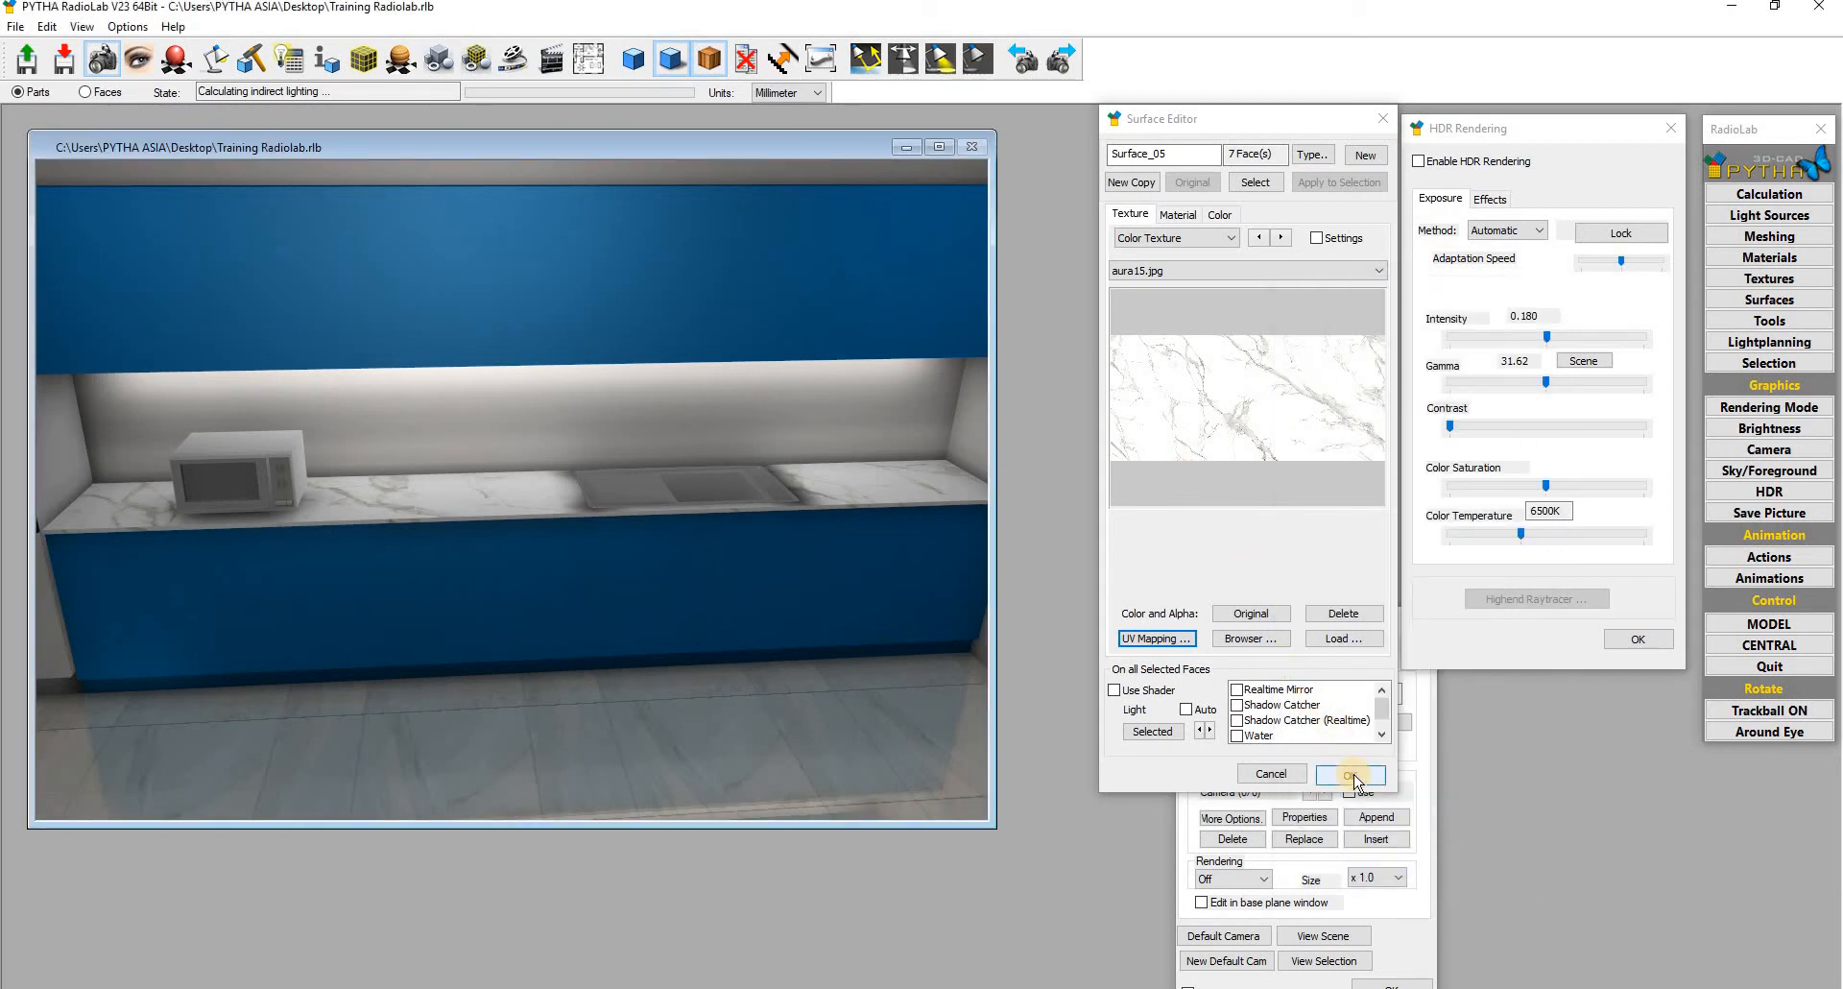
{"action": "right_click_drag", "start_coordinate": [449, 352], "coordinate": [521, 415]}
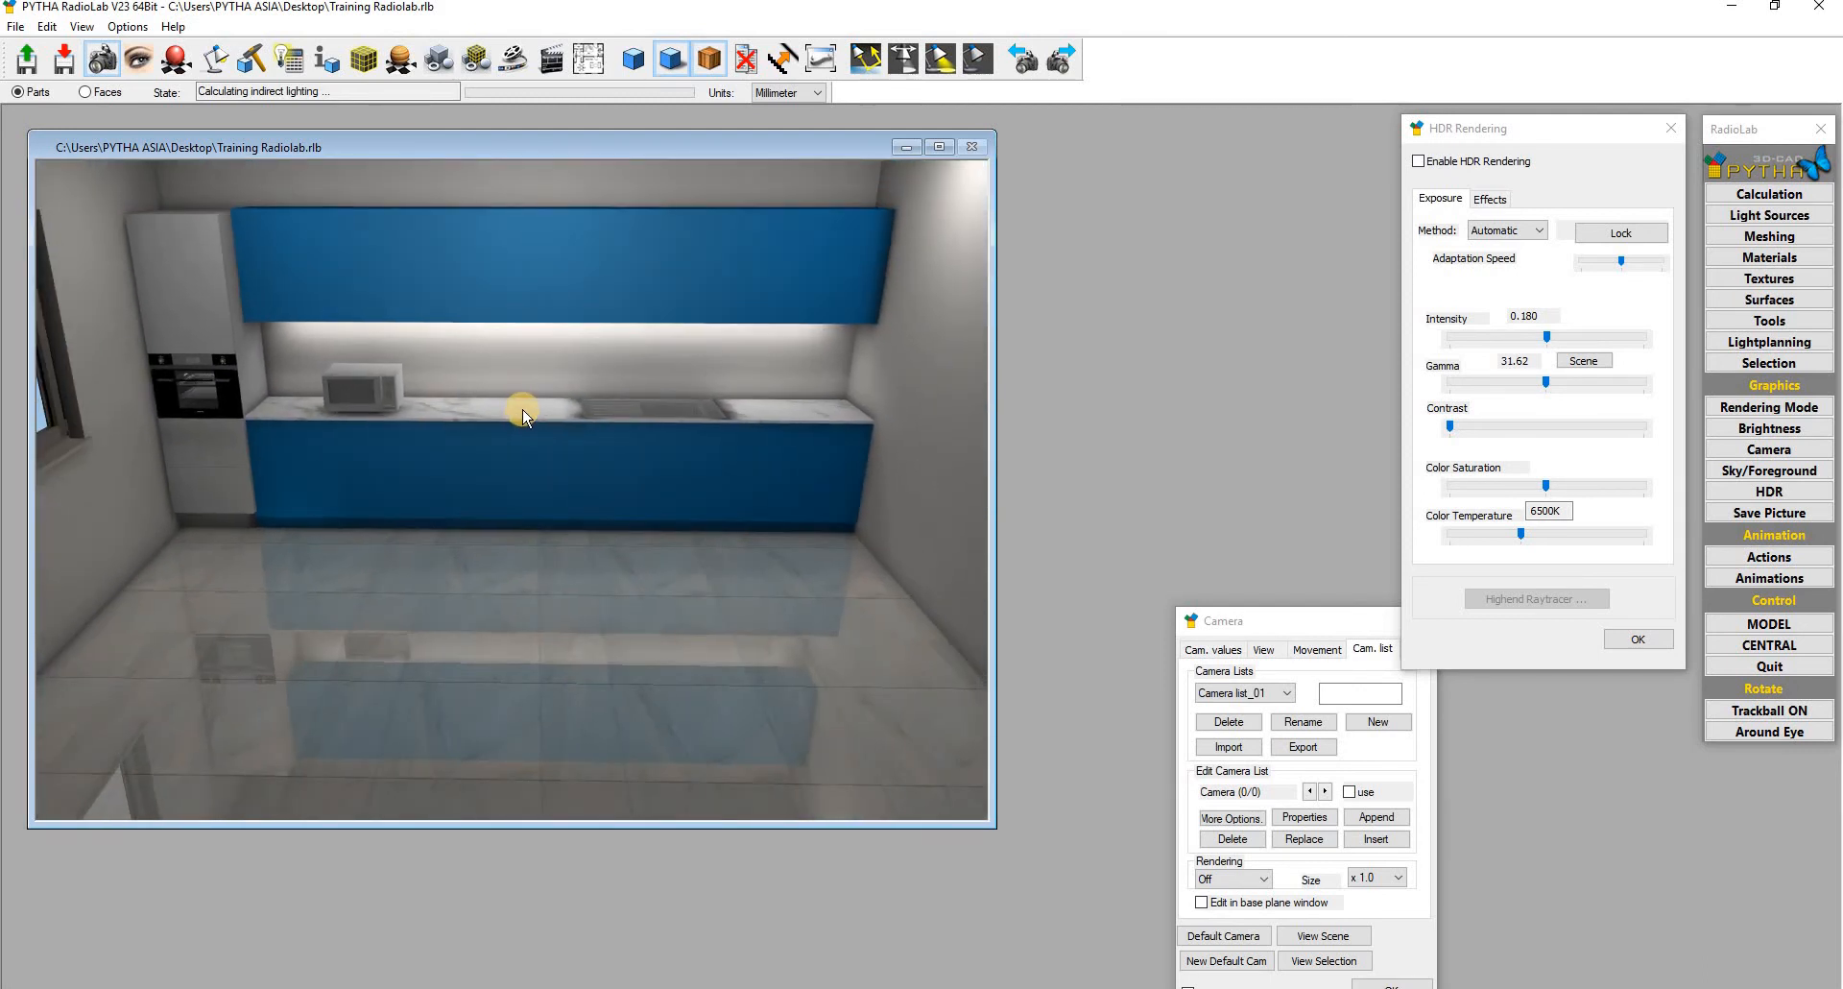